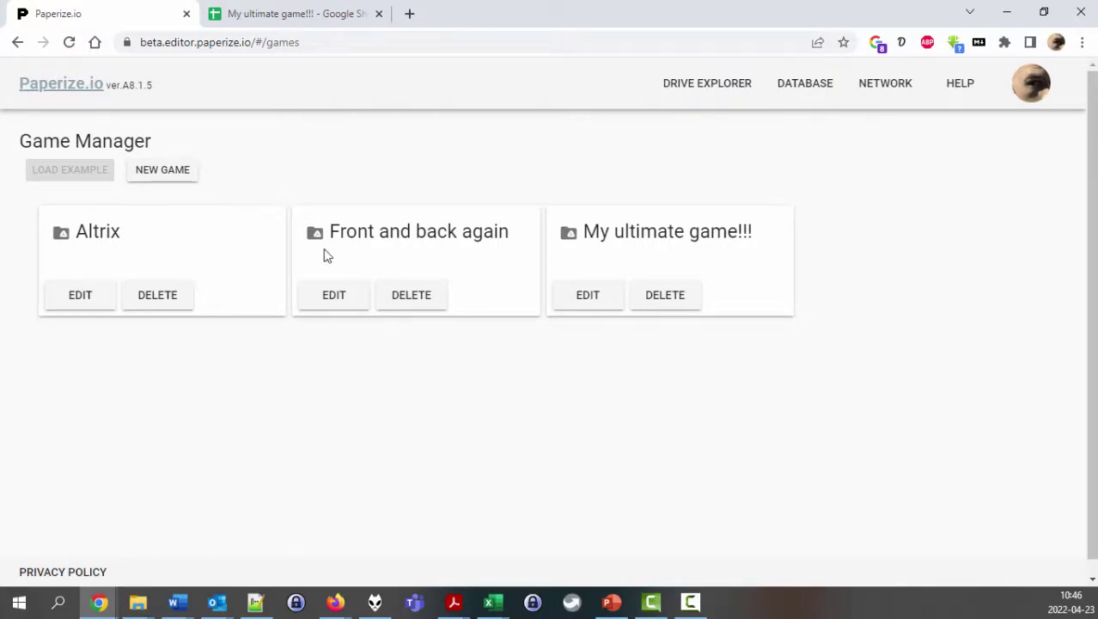
# Create a new game titled "My new game" and start designing it
pyautogui.click(163, 171)
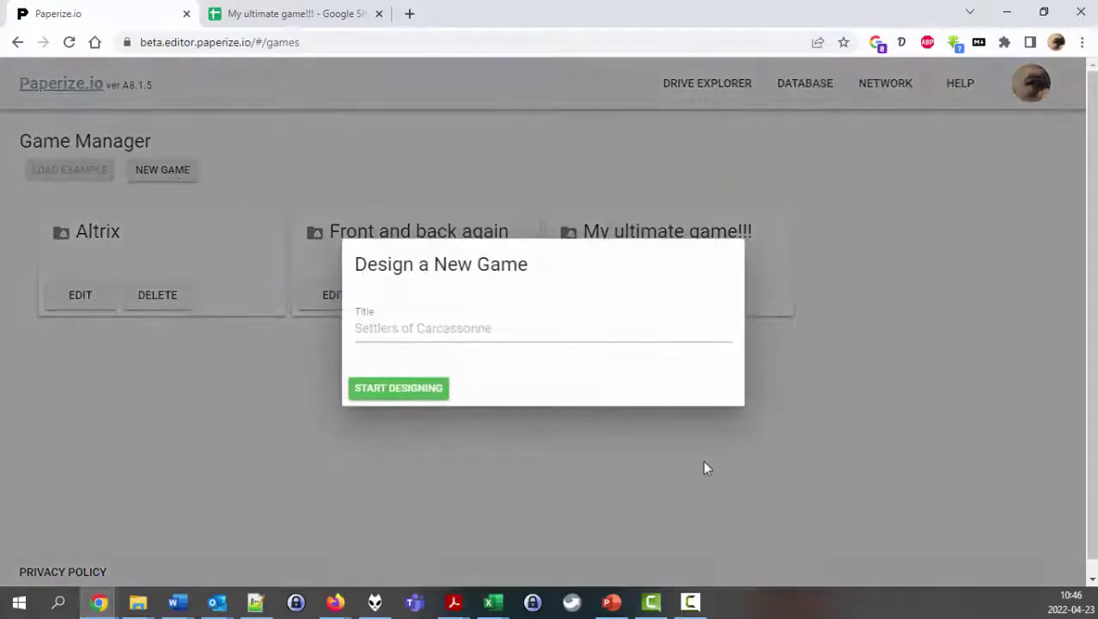
pyautogui.write('My new game')
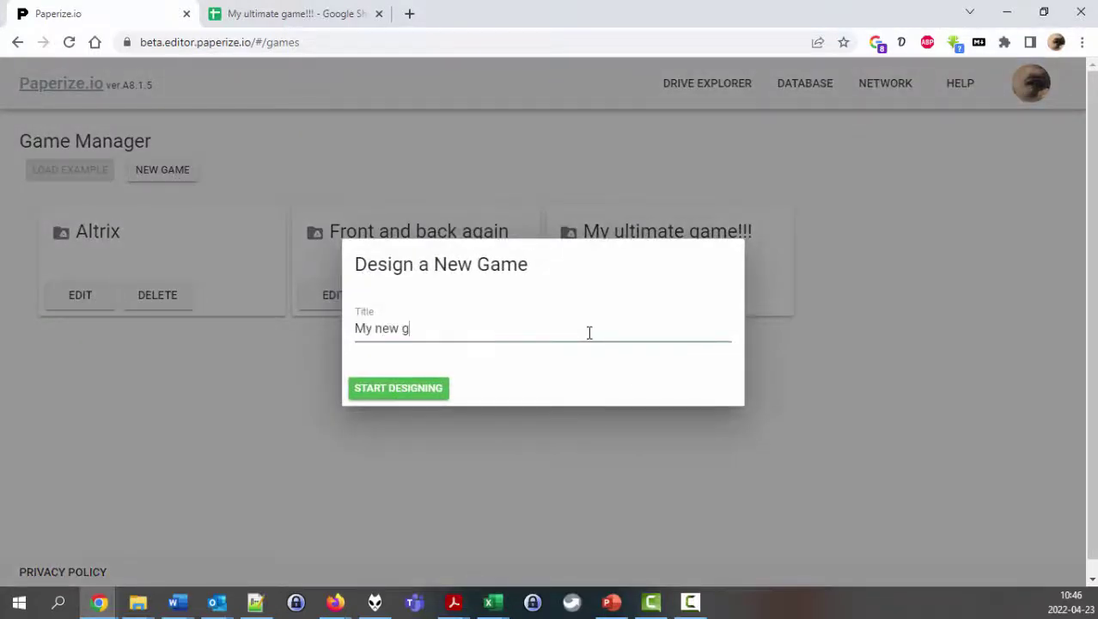
pyautogui.click(427, 397)
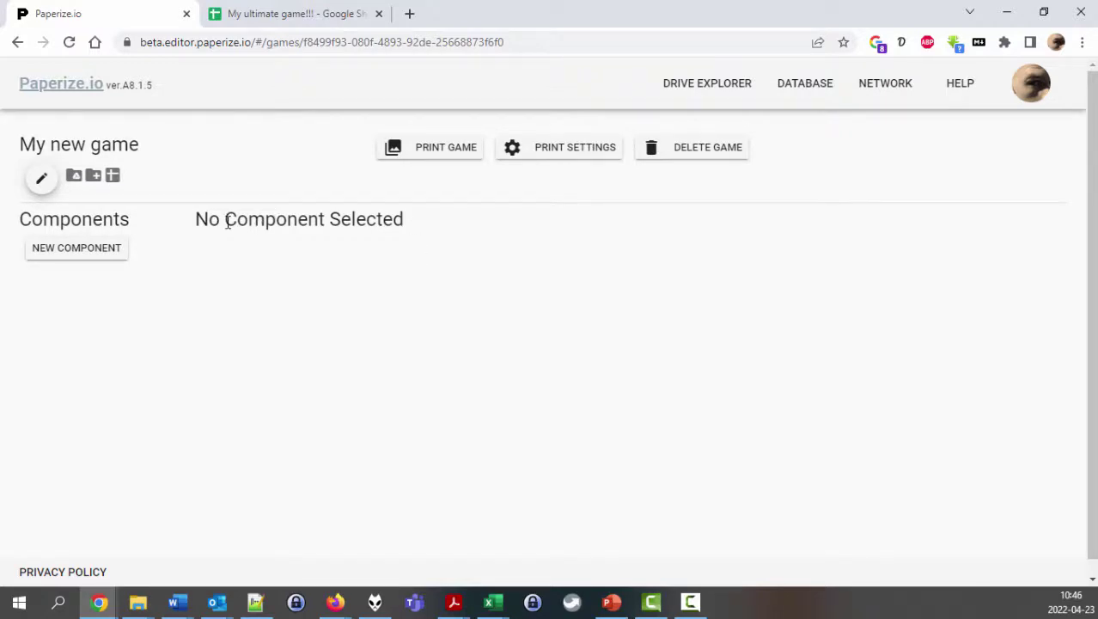
# Inspect the Images folder and spreadsheet in the game's Google Drive folder, returning to Paperize.io when done
pyautogui.click(72, 180)
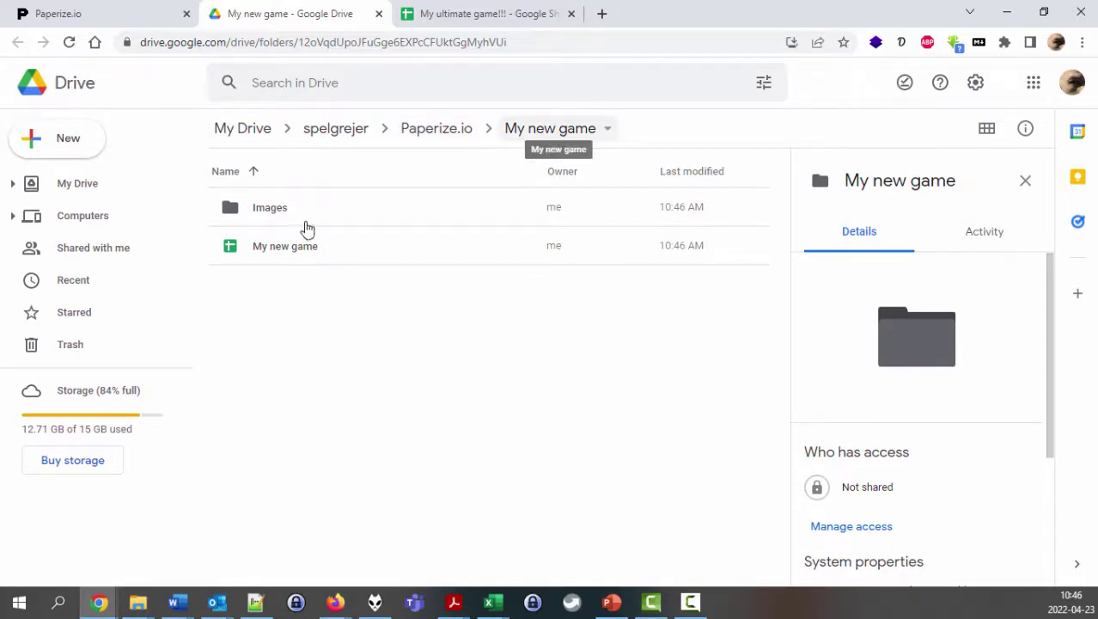
pyautogui.click(341, 219)
pyautogui.click(371, 255)
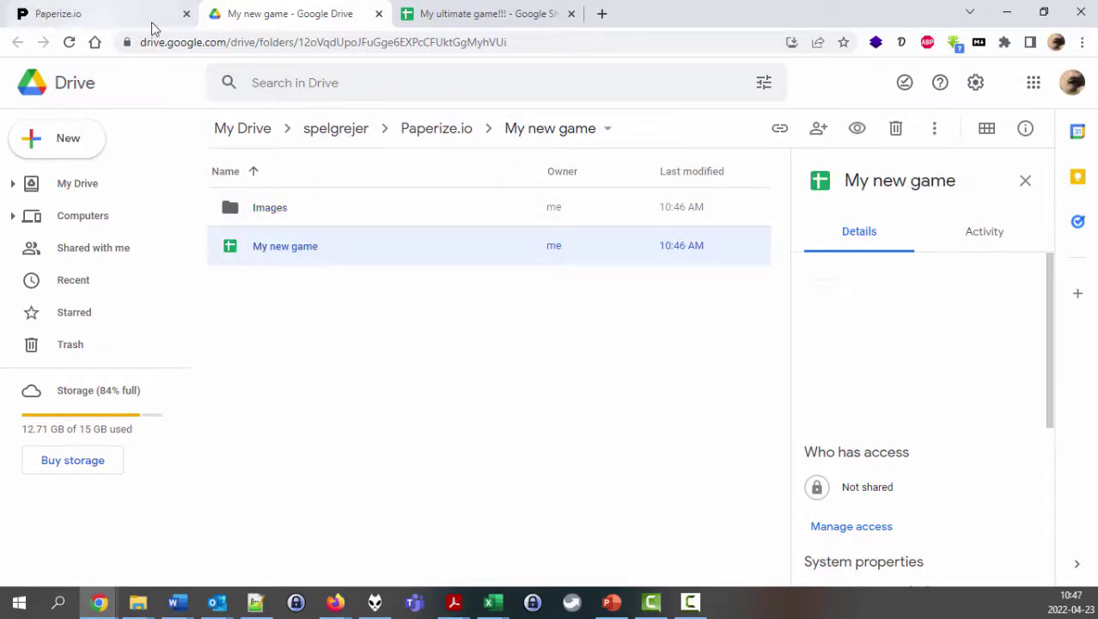
pyautogui.click(13, 19)
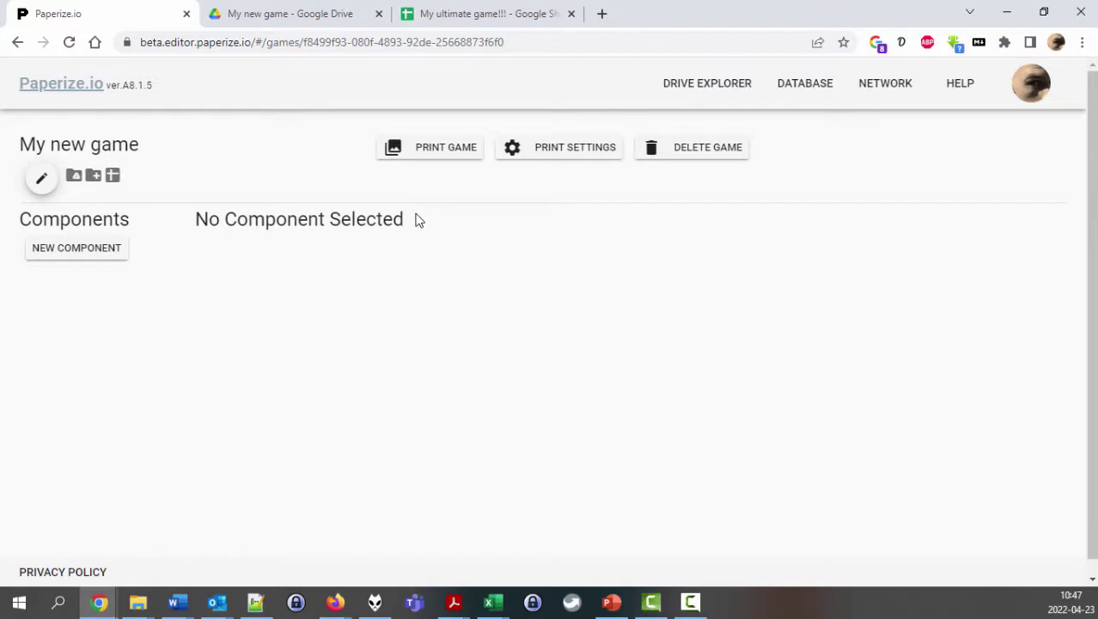
# Create a blank component titled "My new cards"
pyautogui.click(72, 258)
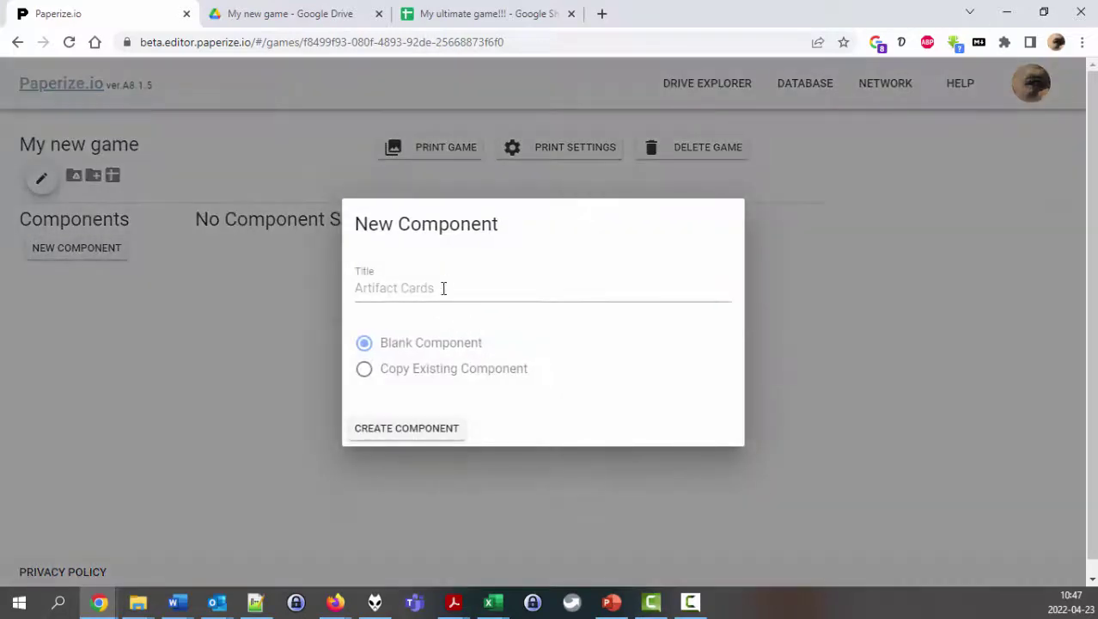
pyautogui.click(442, 288)
pyautogui.write('My cards')
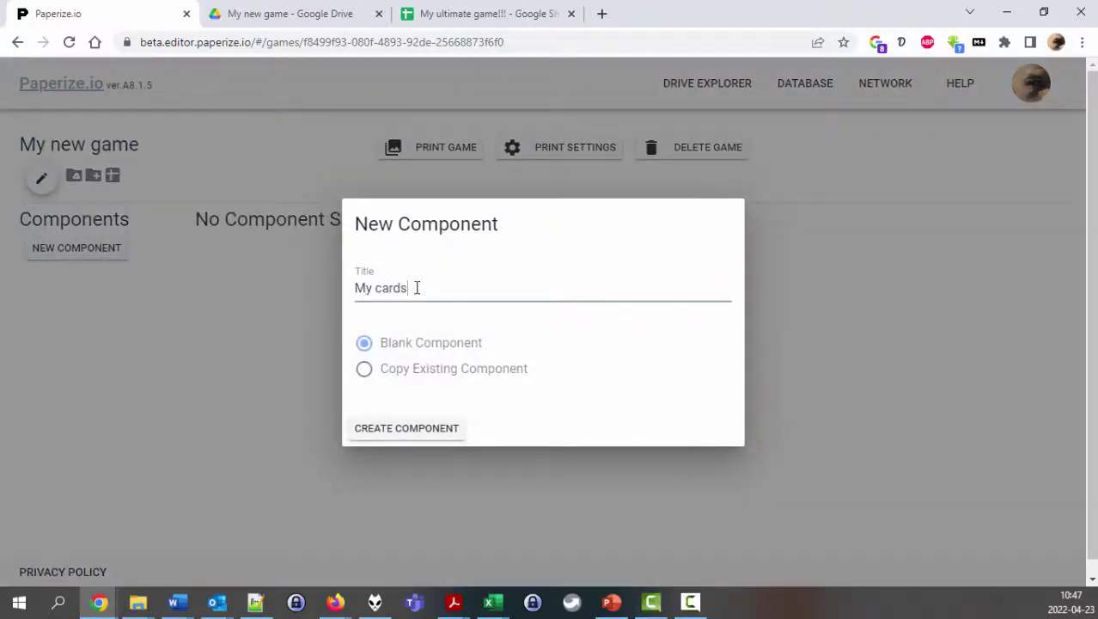
pyautogui.write('new')
pyautogui.click(398, 429)
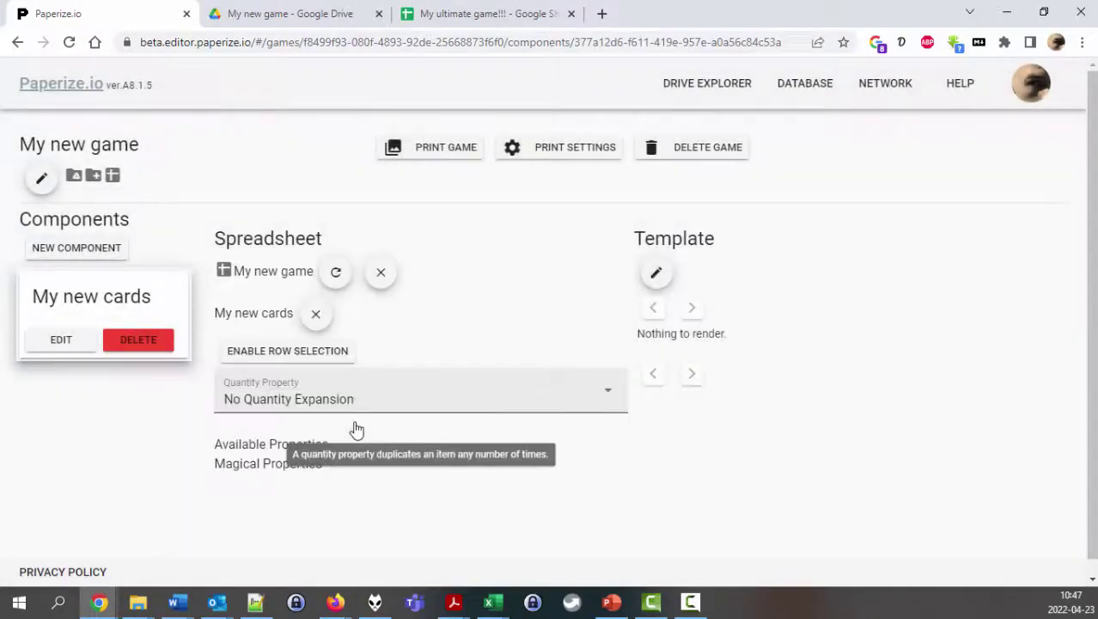
# Review the My new cards component's size and orientation settings and its template editor, closing both without edits
pyautogui.click(68, 347)
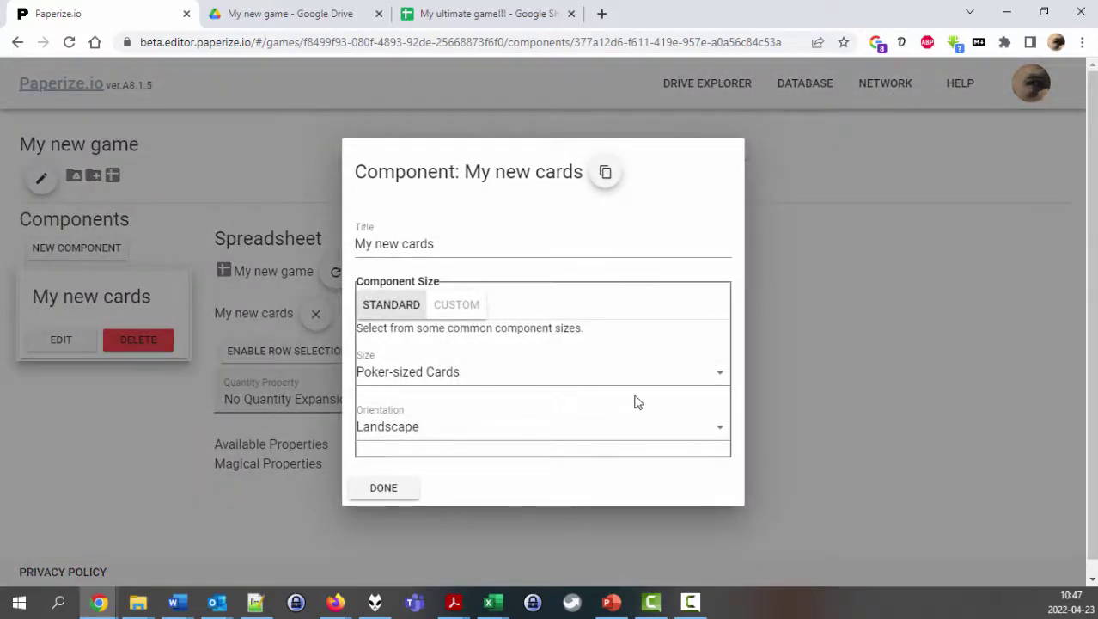
pyautogui.click(389, 490)
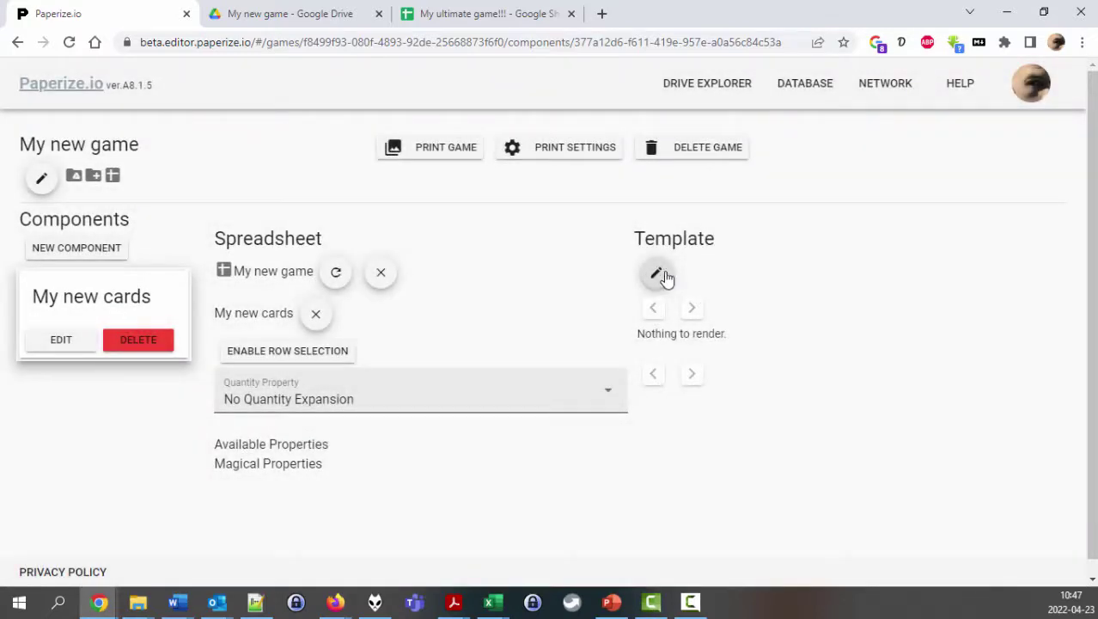
pyautogui.click(663, 277)
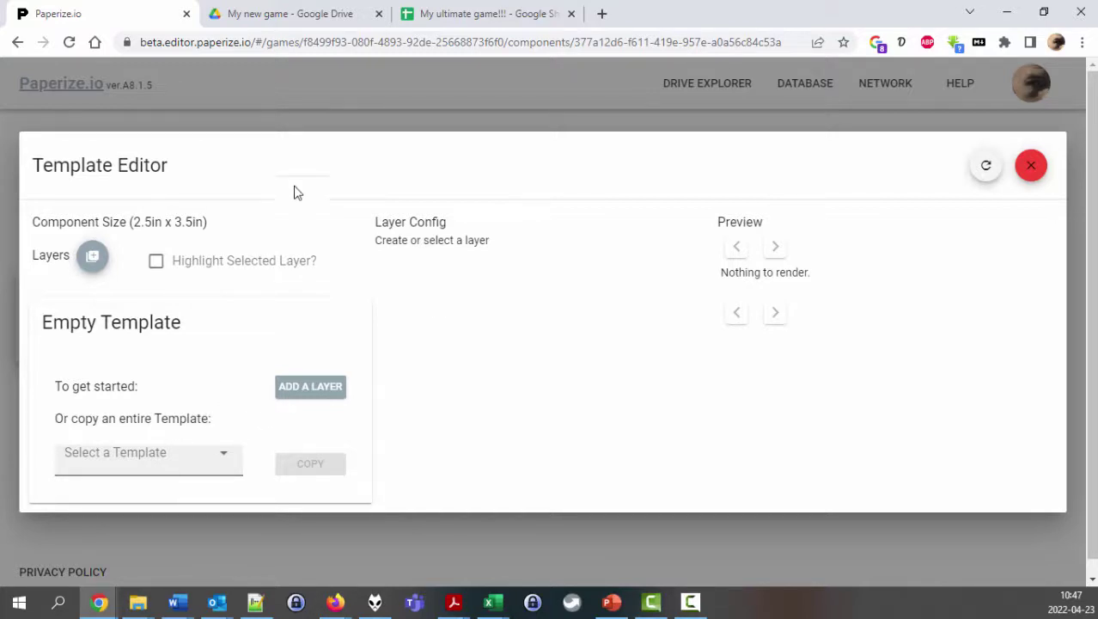
pyautogui.click(280, 16)
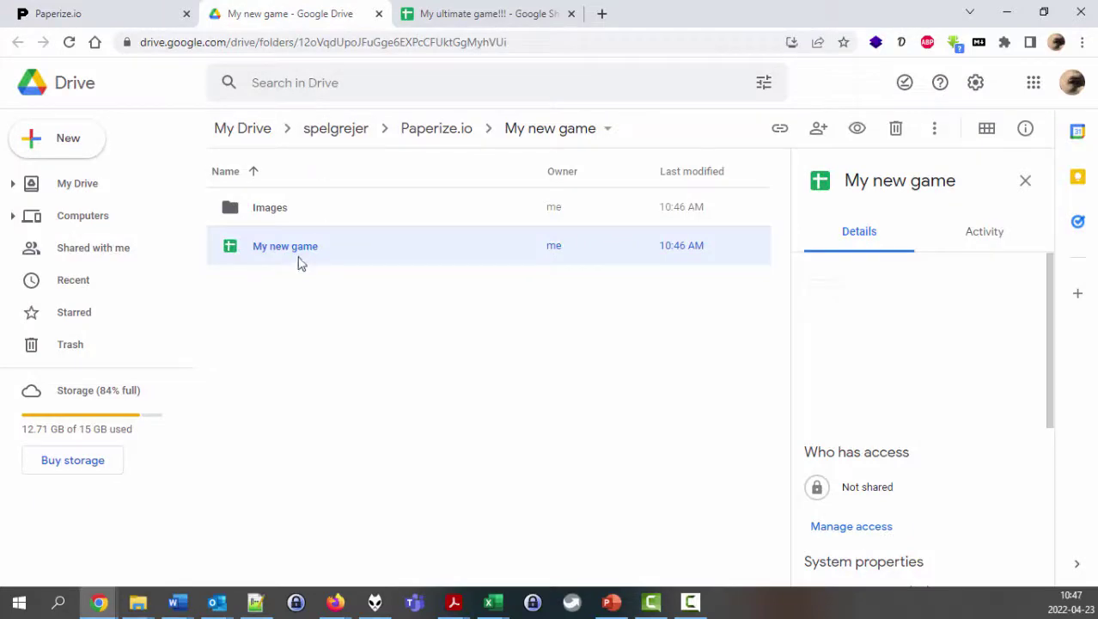
pyautogui.click(133, 17)
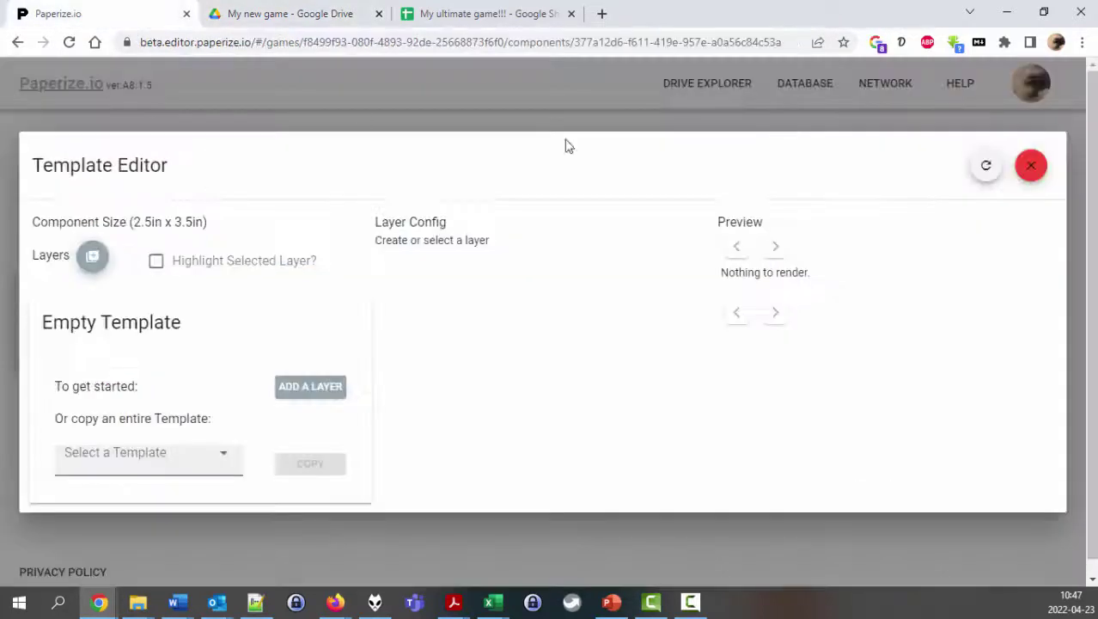
pyautogui.click(1031, 170)
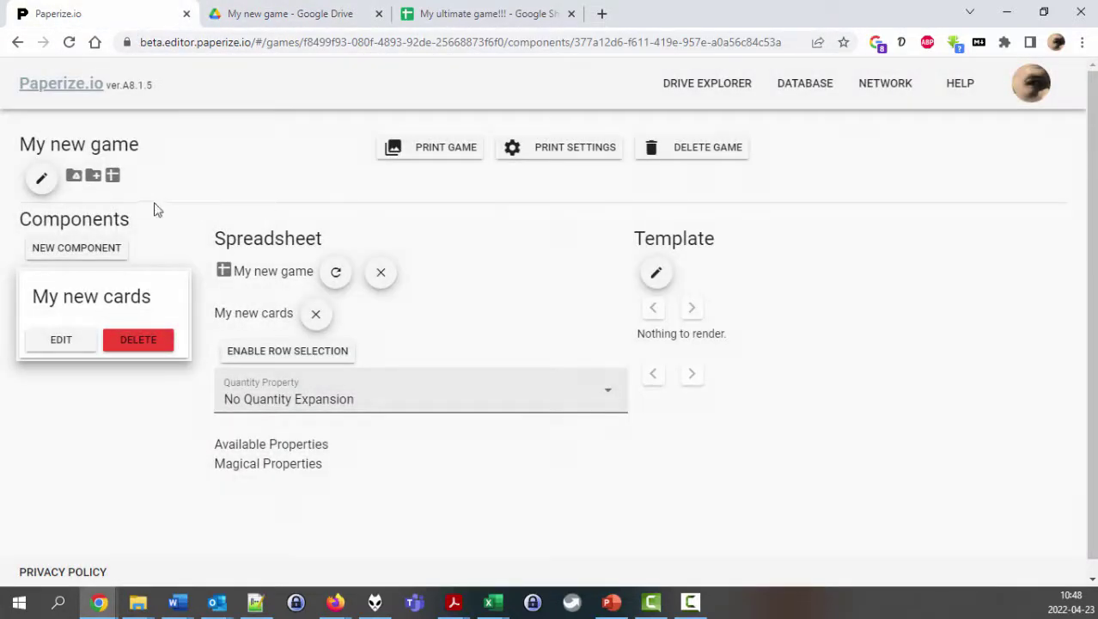
# Copy A1:E5 from the "My ultimate game!!!" spreadsheet into the game's "My new cards" sheet at A1 and freeze the first row
pyautogui.click(113, 177)
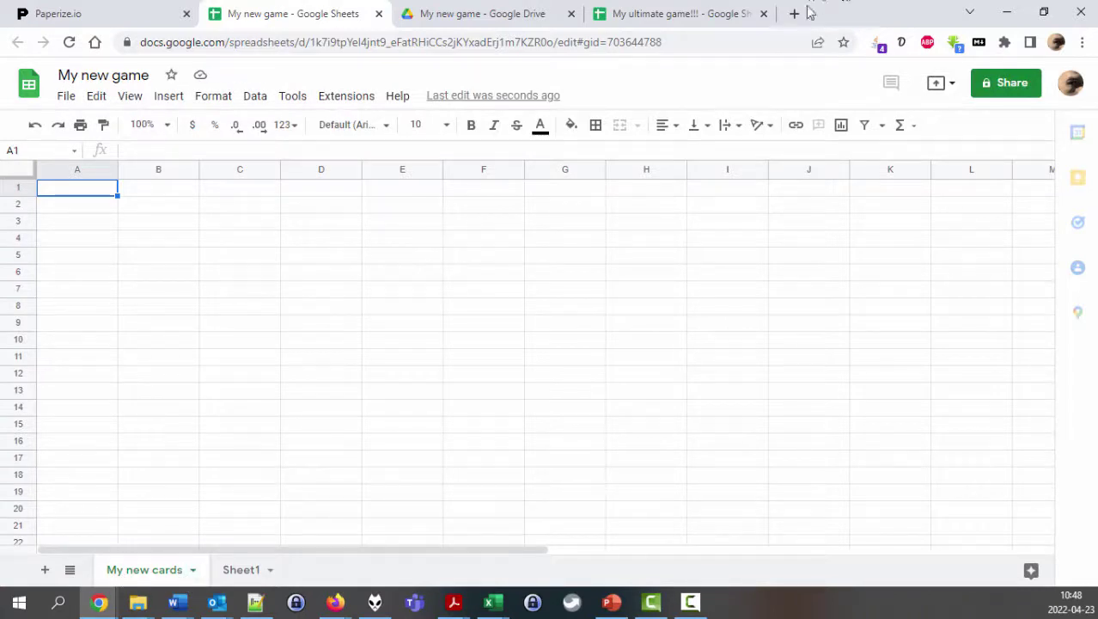
pyautogui.click(683, 19)
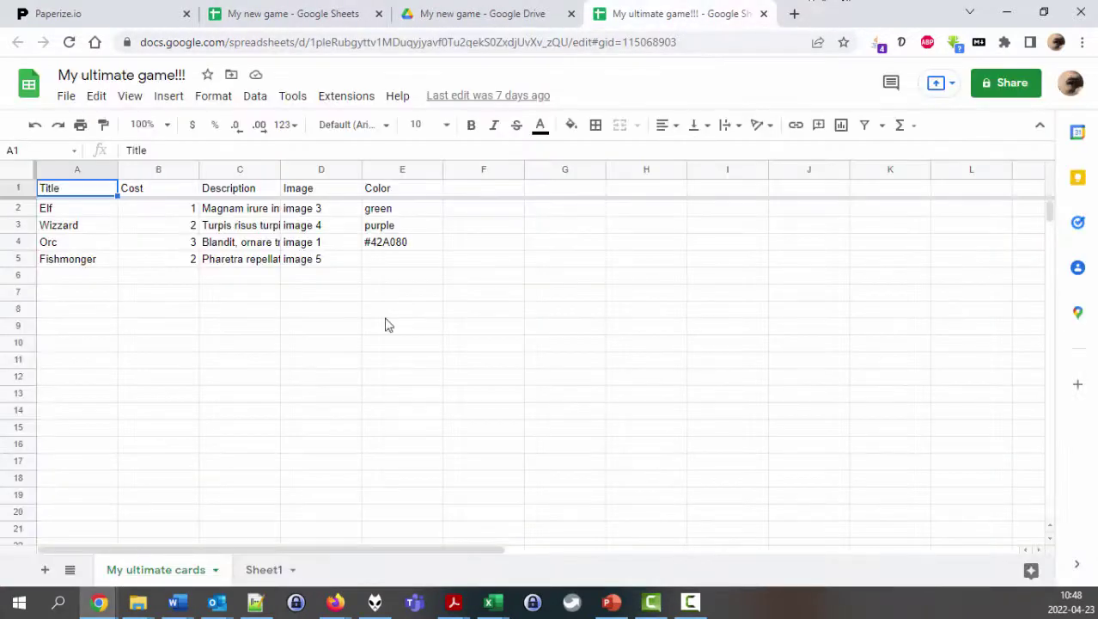
pyautogui.moveTo(74, 189); pyautogui.dragTo(422, 262)
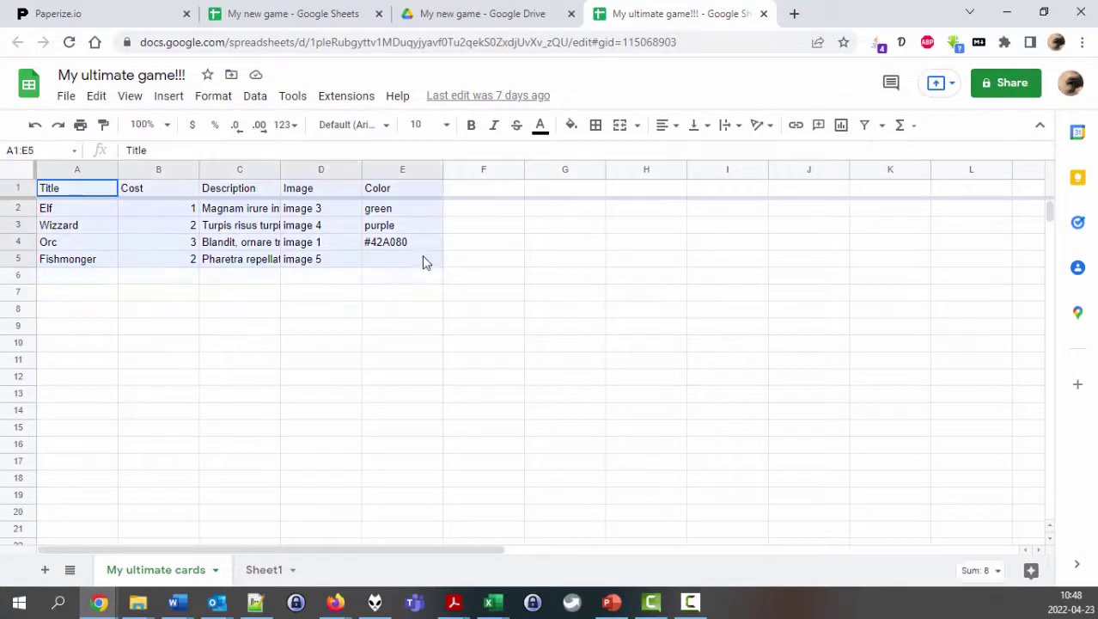
pyautogui.hotkey('ctrl', 'c')
pyautogui.click(263, 25)
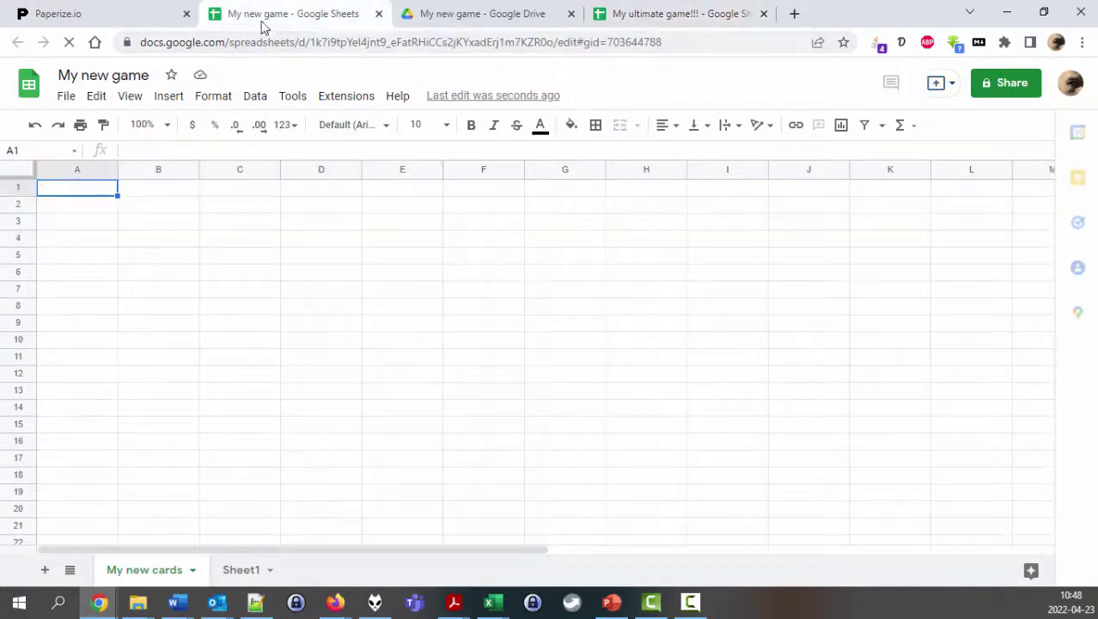
pyautogui.hotkey('ctrl', 'v')
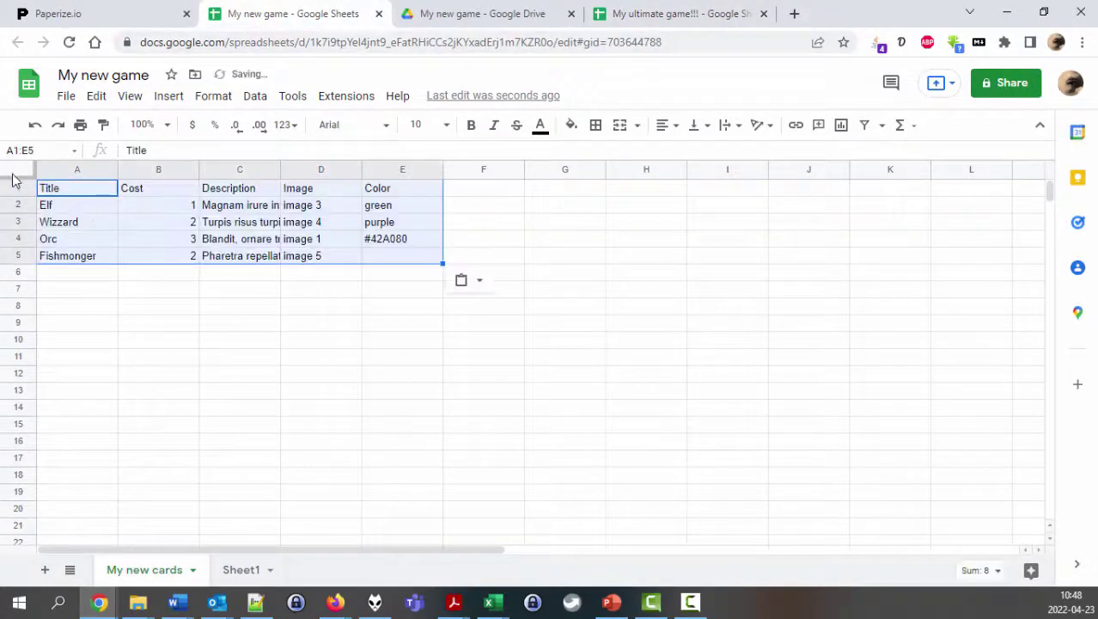
pyautogui.moveTo(12, 175); pyautogui.dragTo(14, 195)
pyautogui.click(181, 260)
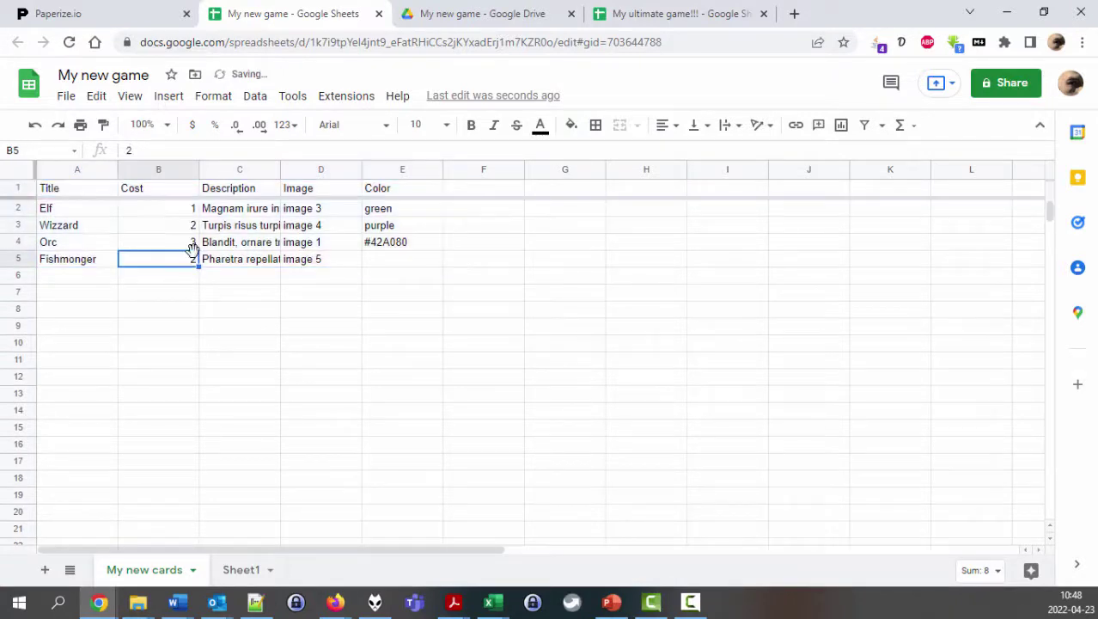
# Examine the header row and the Elf row's title, cost, description, image and color cells in the My new cards sheet
pyautogui.click(90, 193)
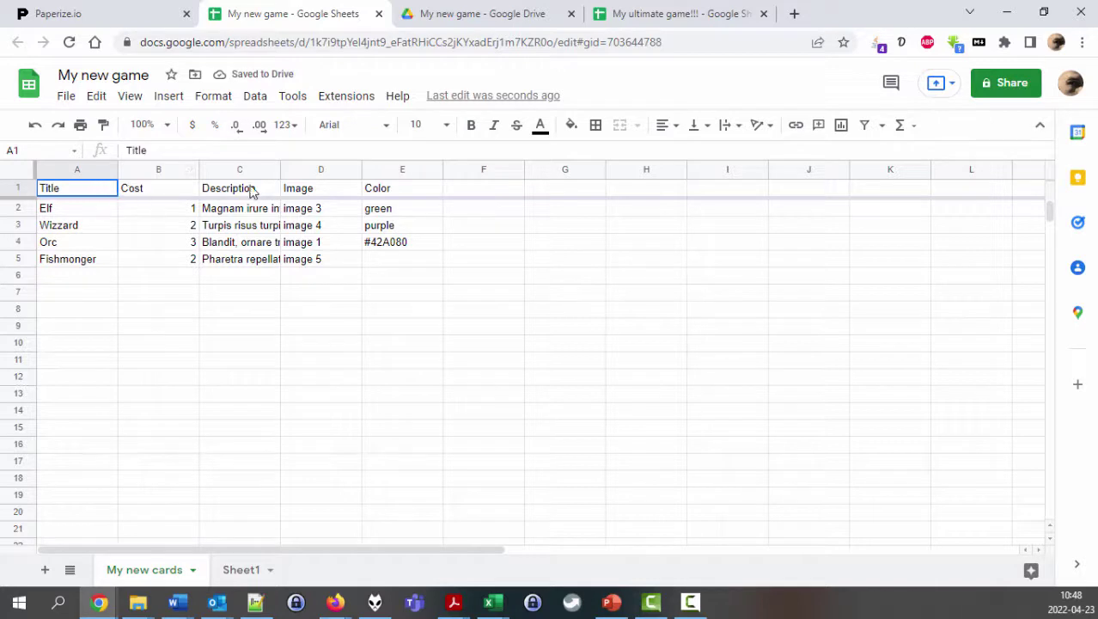
pyautogui.moveTo(250, 191); pyautogui.dragTo(441, 196)
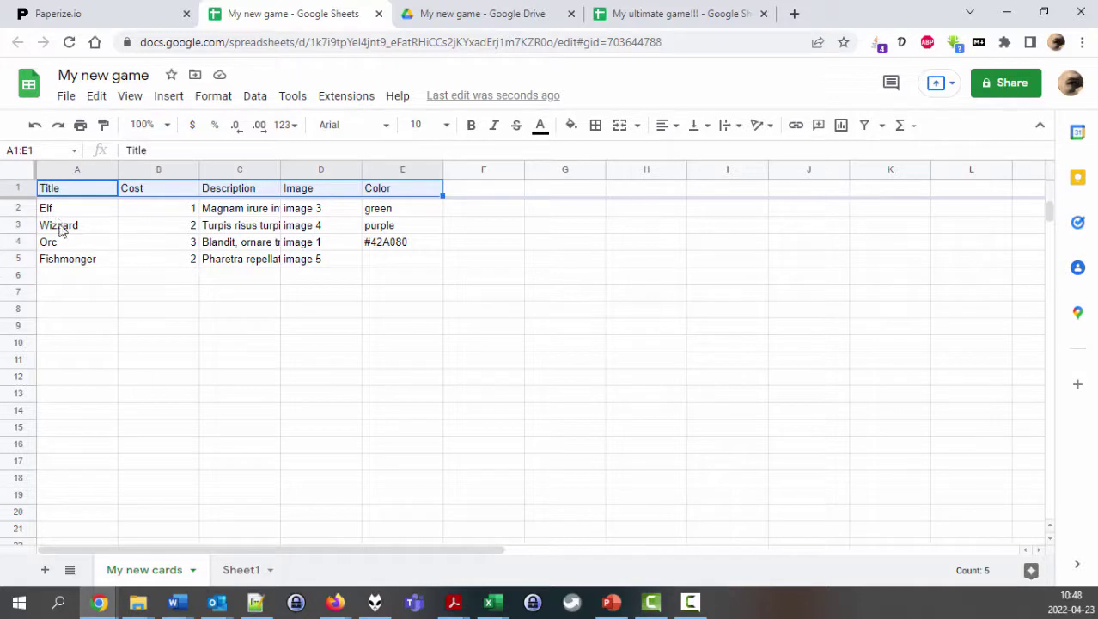
pyautogui.press('Down')
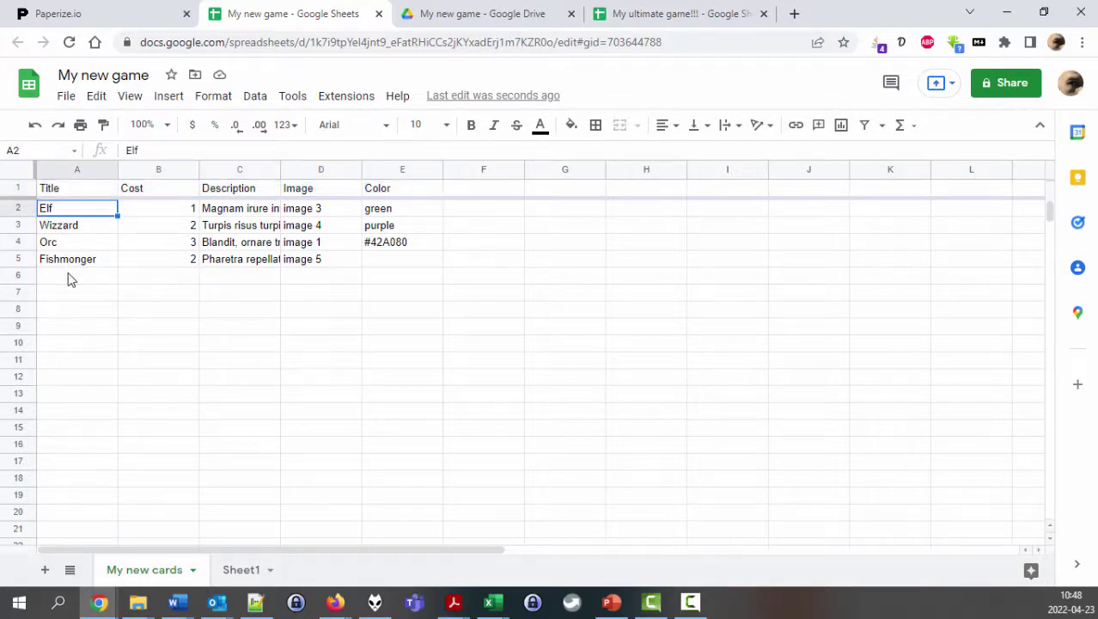
pyautogui.click(191, 210)
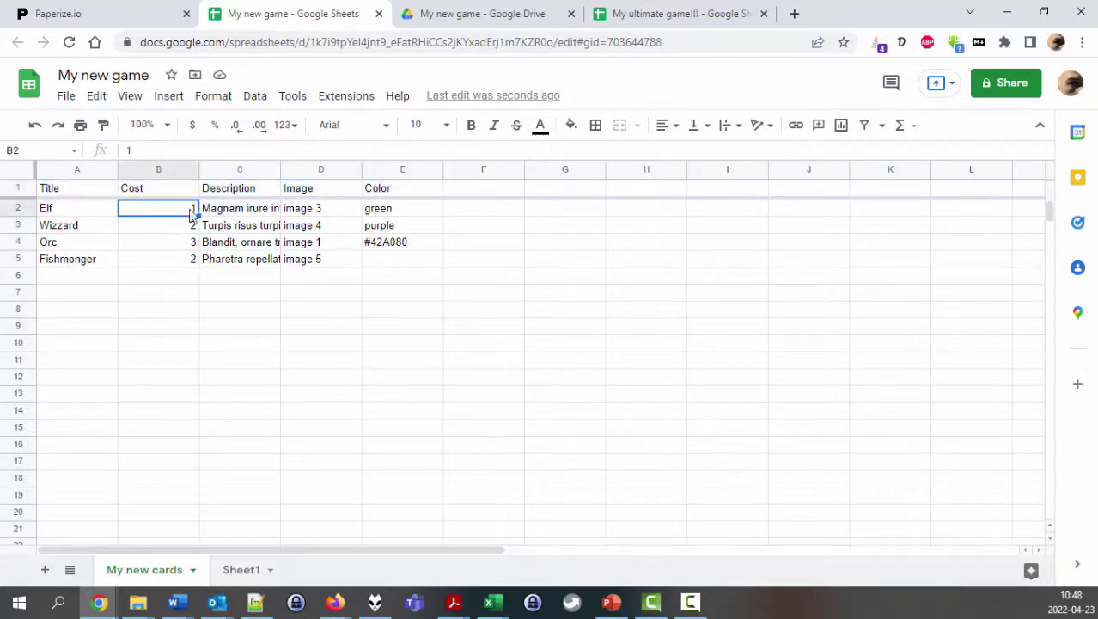
pyautogui.click(240, 212)
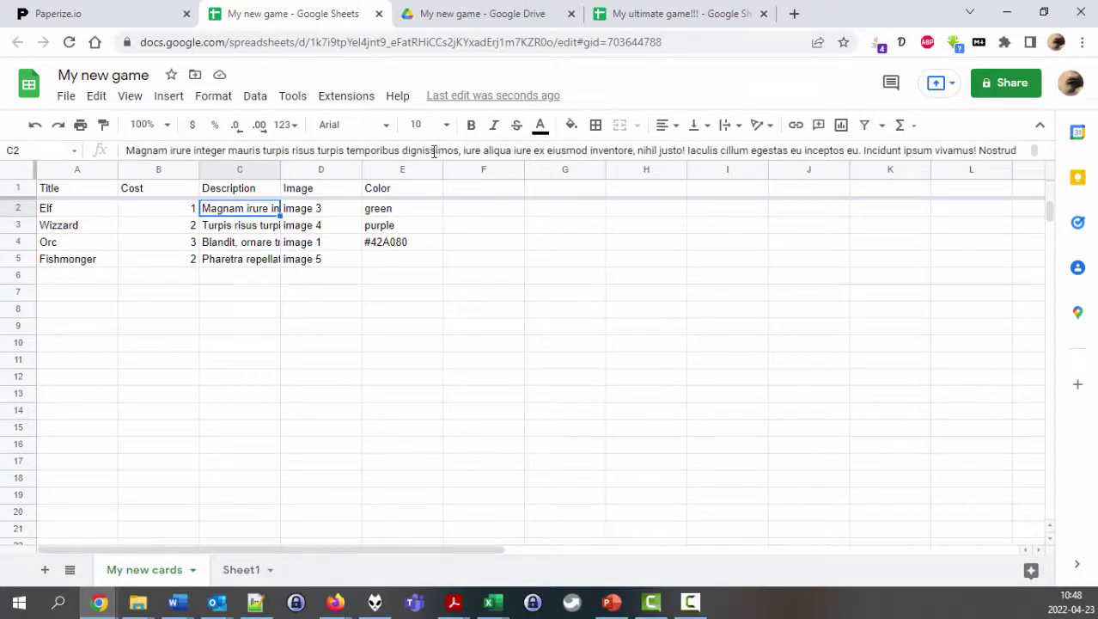
pyautogui.click(328, 215)
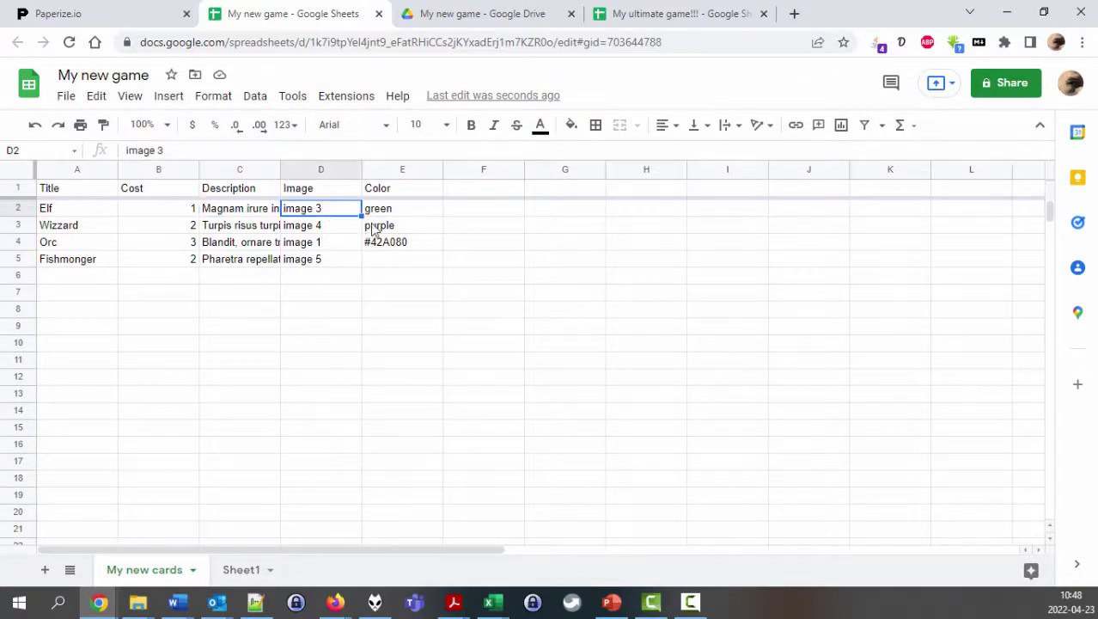
pyautogui.click(378, 211)
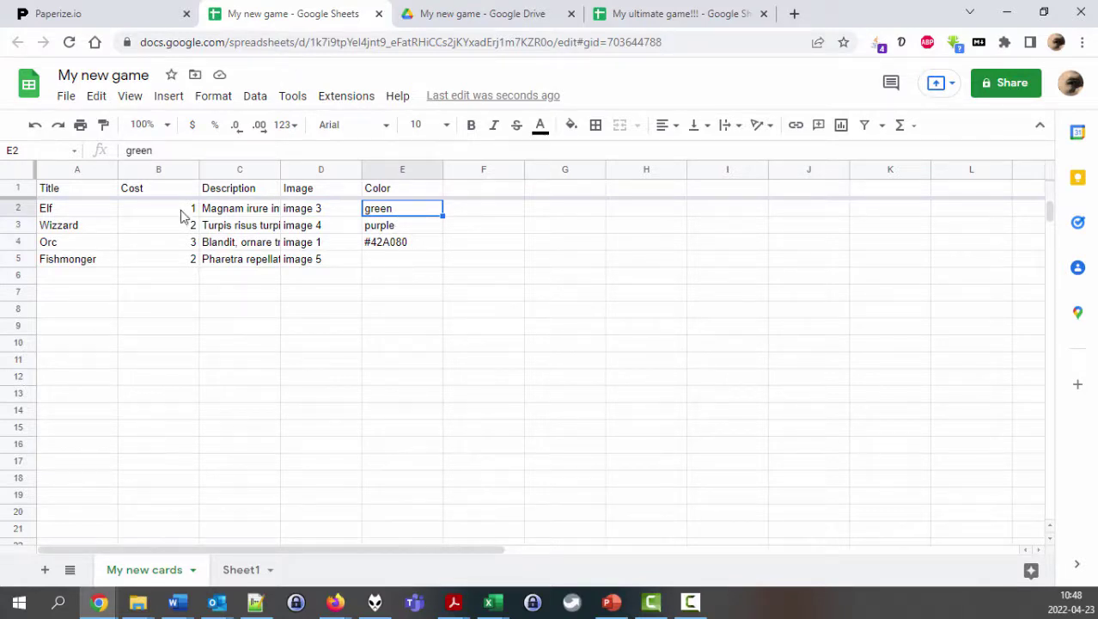
pyautogui.moveTo(88, 191); pyautogui.dragTo(383, 278)
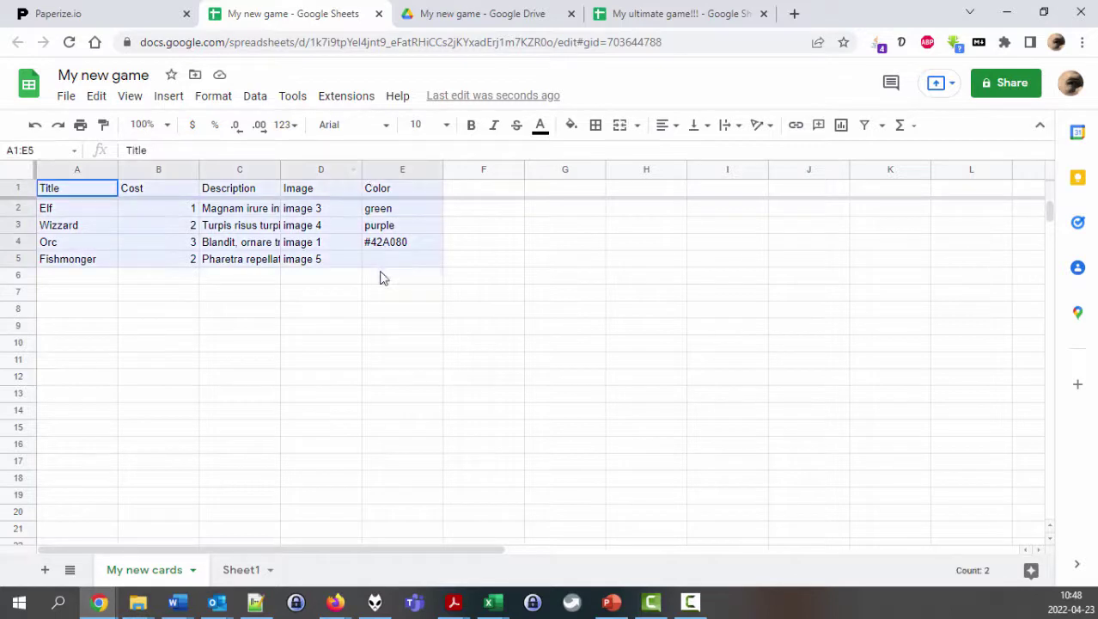
pyautogui.click(391, 332)
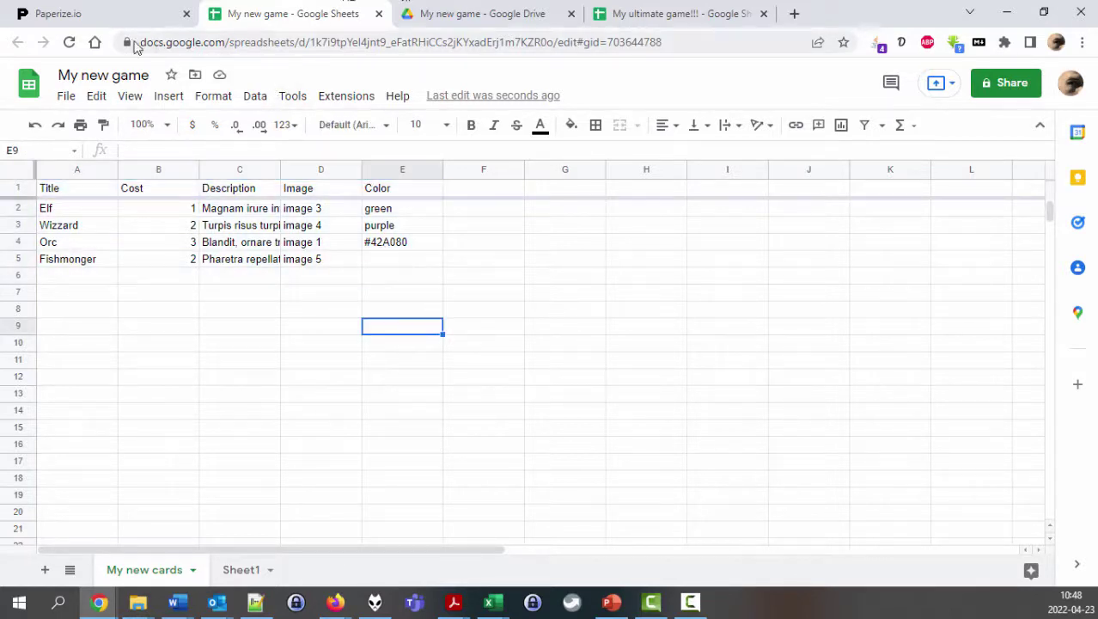
# Switch back to Paperize.io and add a text layer to the My new cards template
pyautogui.click(96, 21)
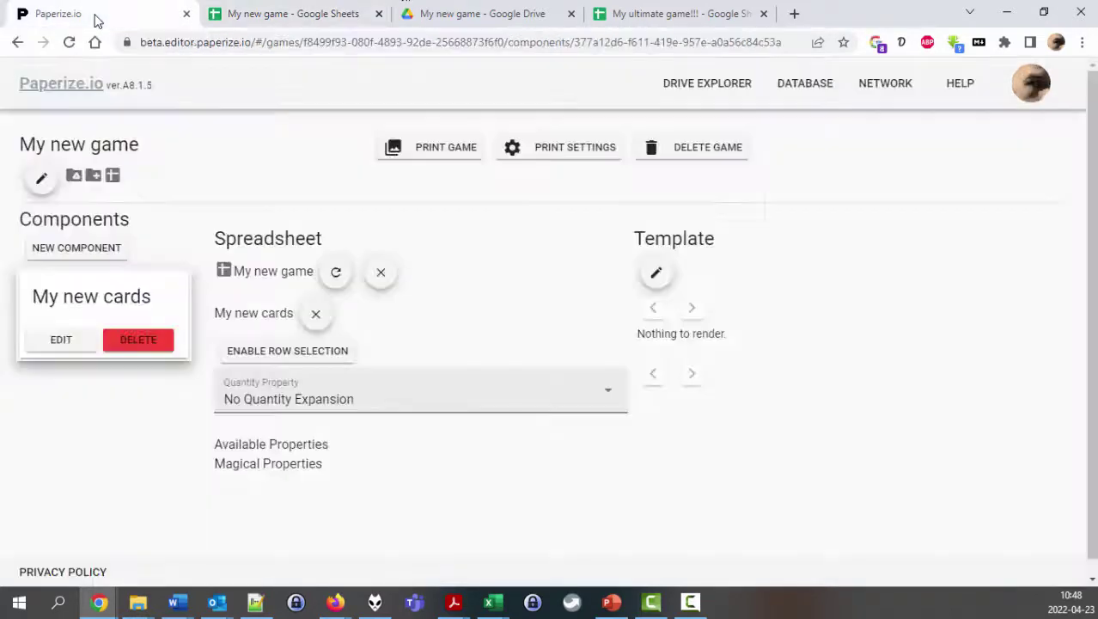
pyautogui.click(656, 273)
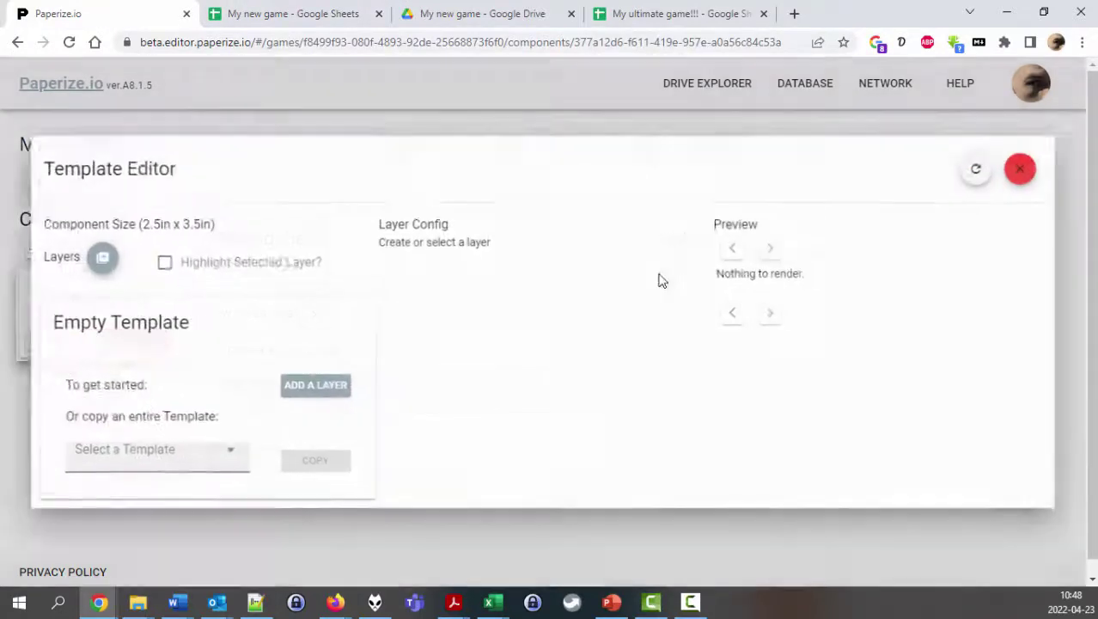
pyautogui.click(95, 266)
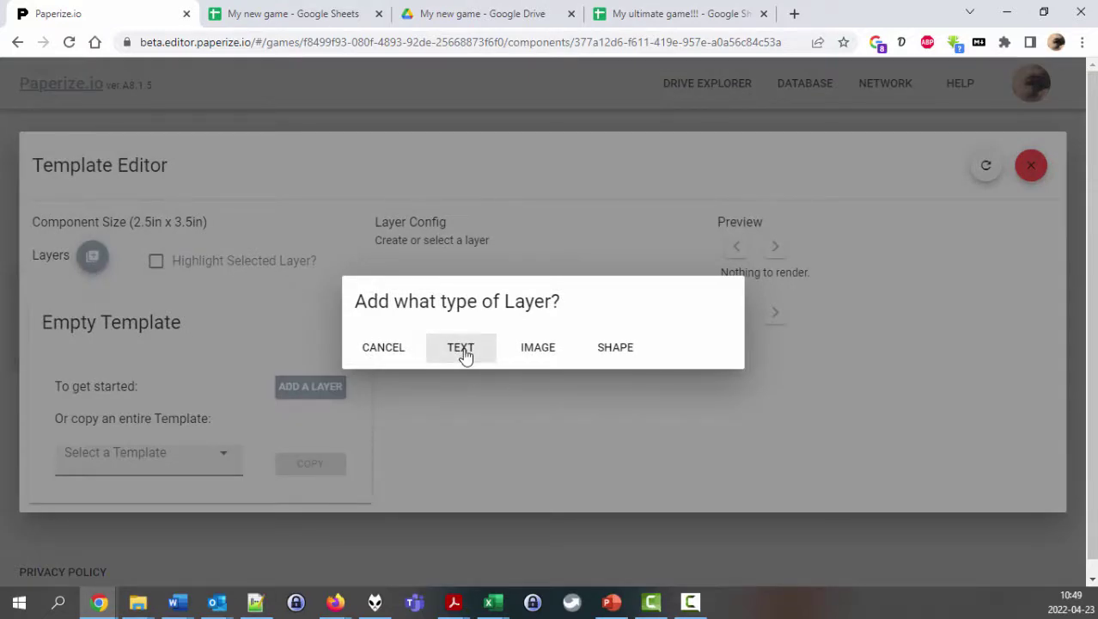
pyautogui.click(464, 356)
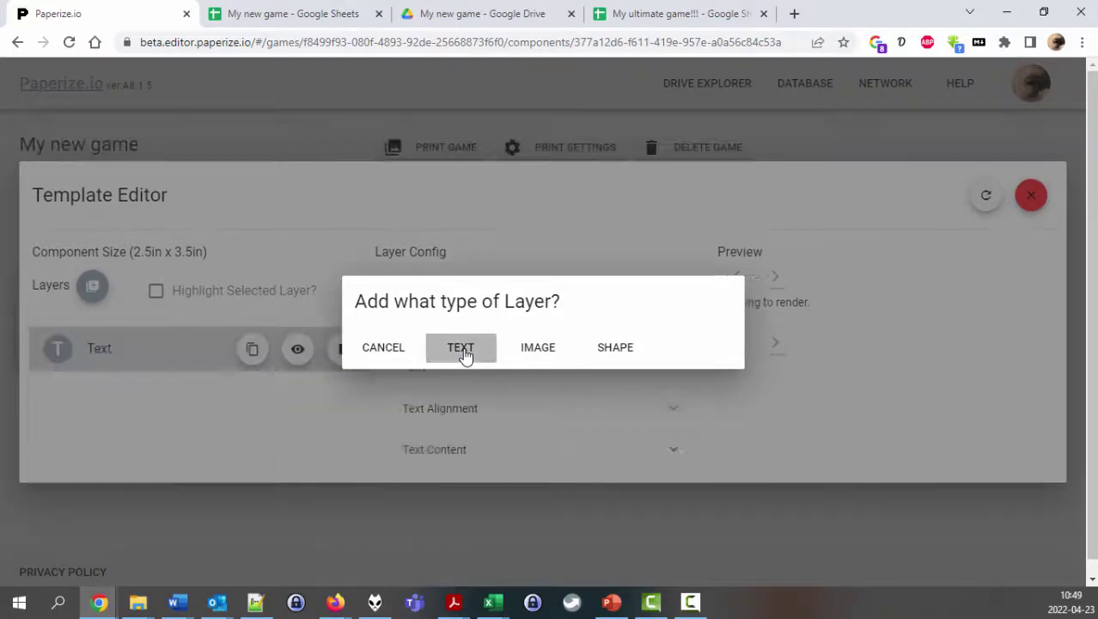
# Rename the new text layer to "Title" and refresh the card preview
pyautogui.click(539, 294)
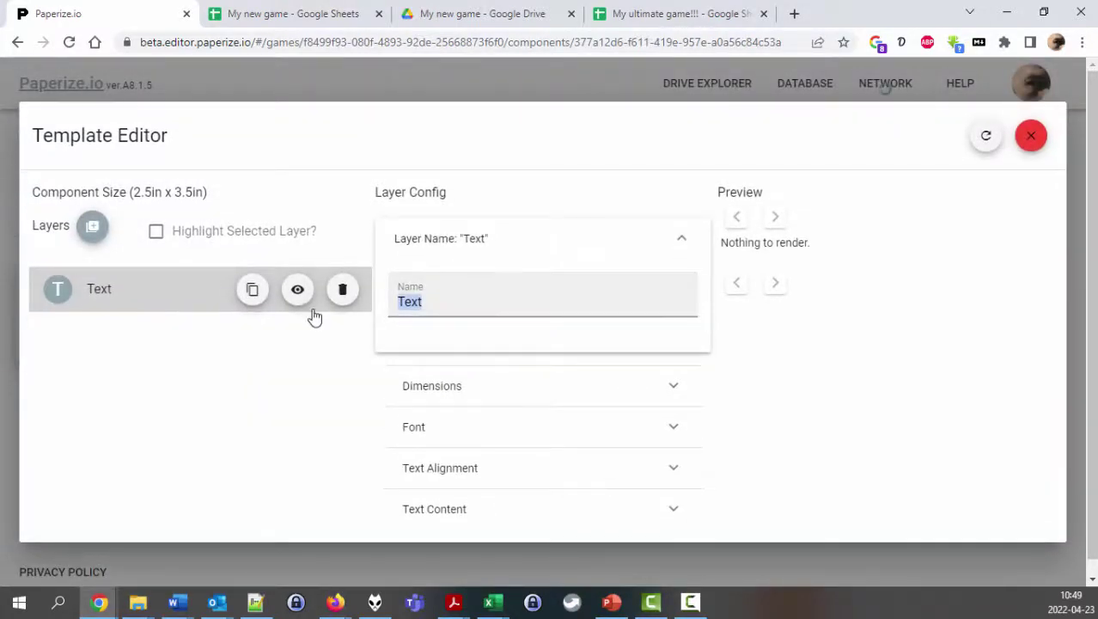
pyautogui.write('Titl')
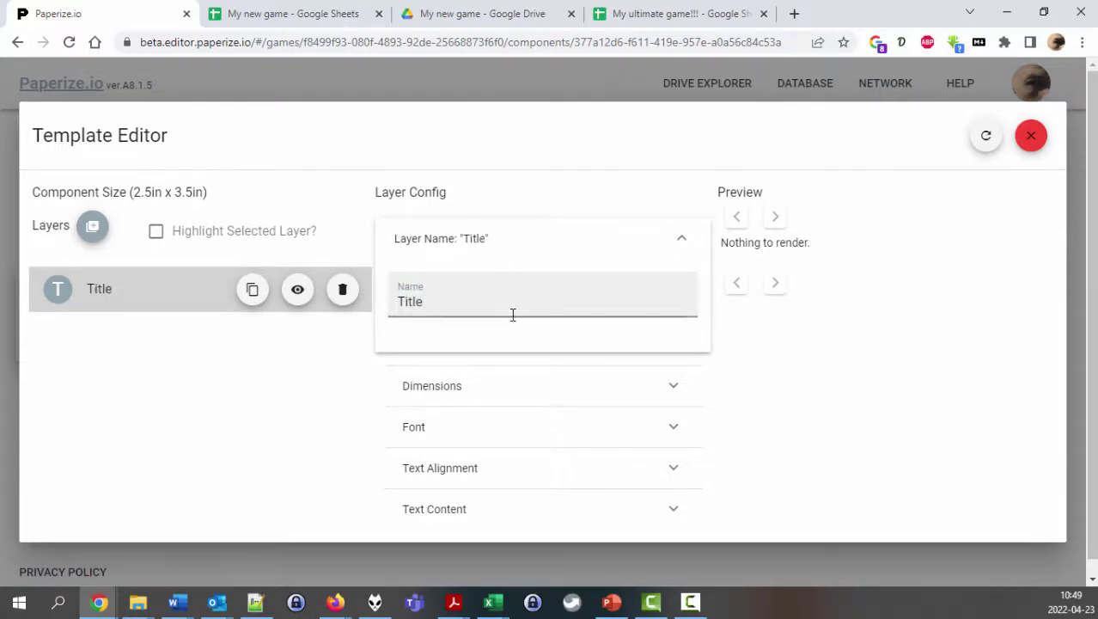
pyautogui.click(469, 397)
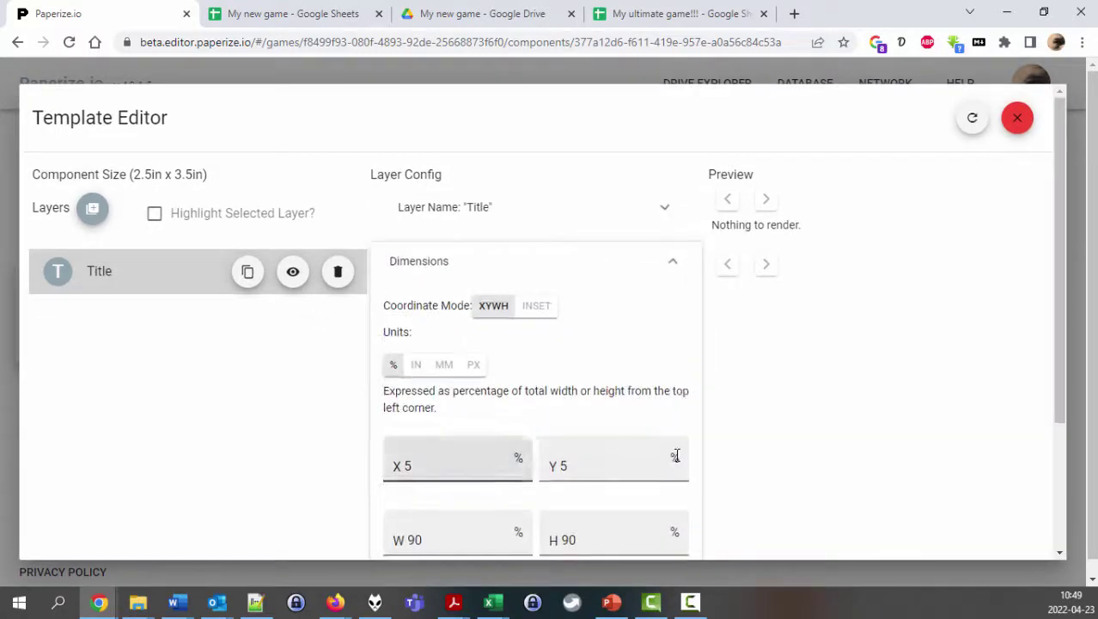
pyautogui.click(973, 126)
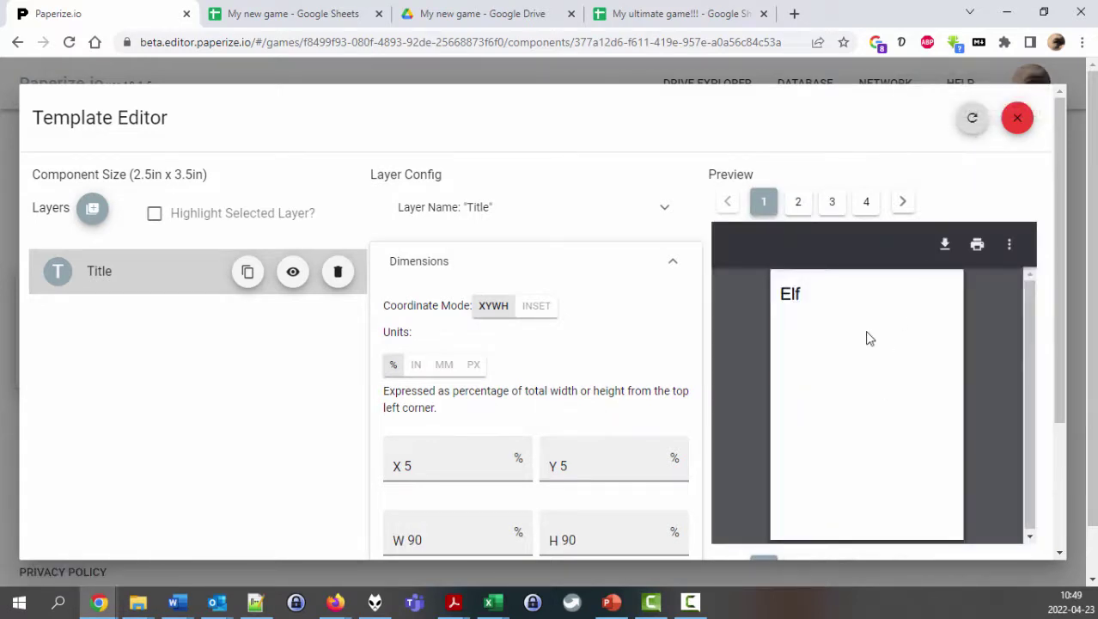
# Review the Title layer's name and its default text template in the text content settings
pyautogui.moveTo(456, 213); pyautogui.dragTo(499, 207)
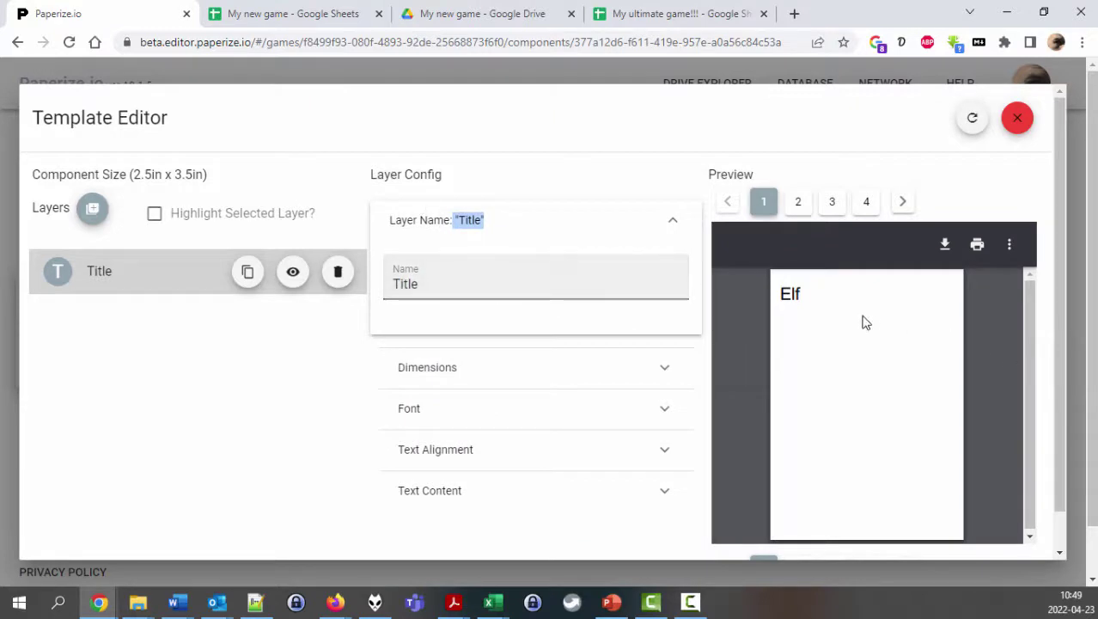
pyautogui.scroll(-1, 601, 382)
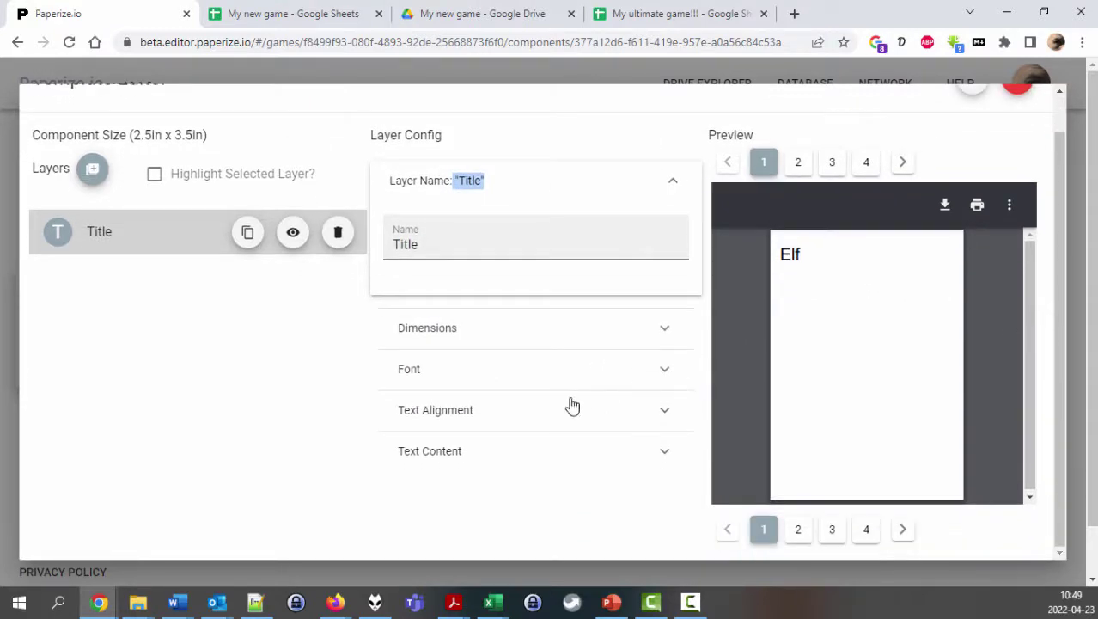
pyautogui.click(489, 457)
pyautogui.click(504, 474)
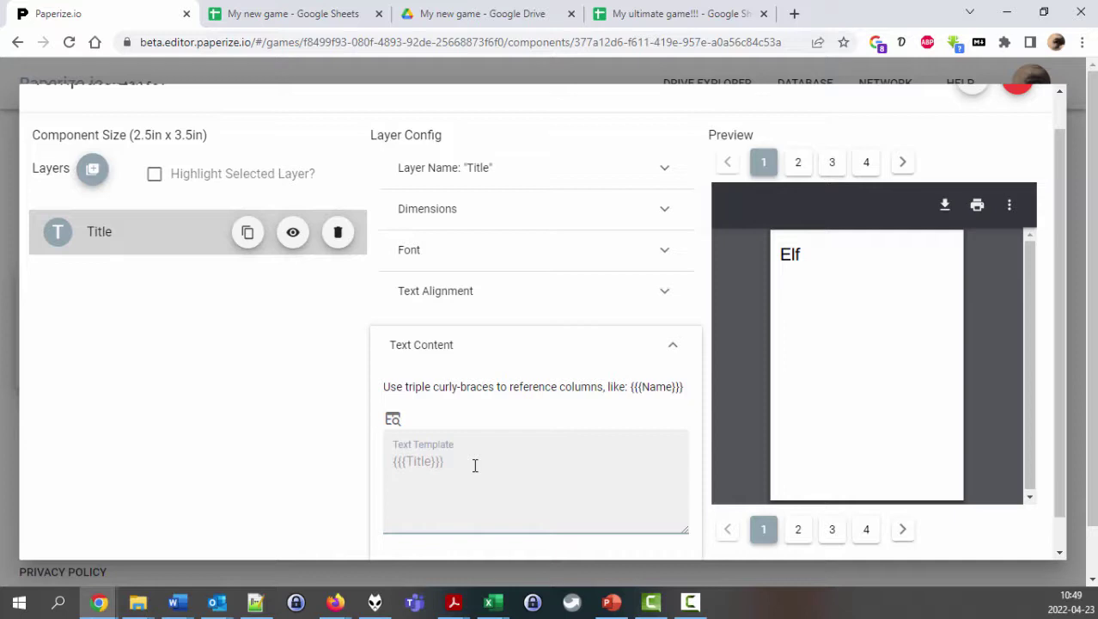
# Check the column headers in the My new game spreadsheet and set the Title layer's text template to {{{Image}}}
pyautogui.click(333, 24)
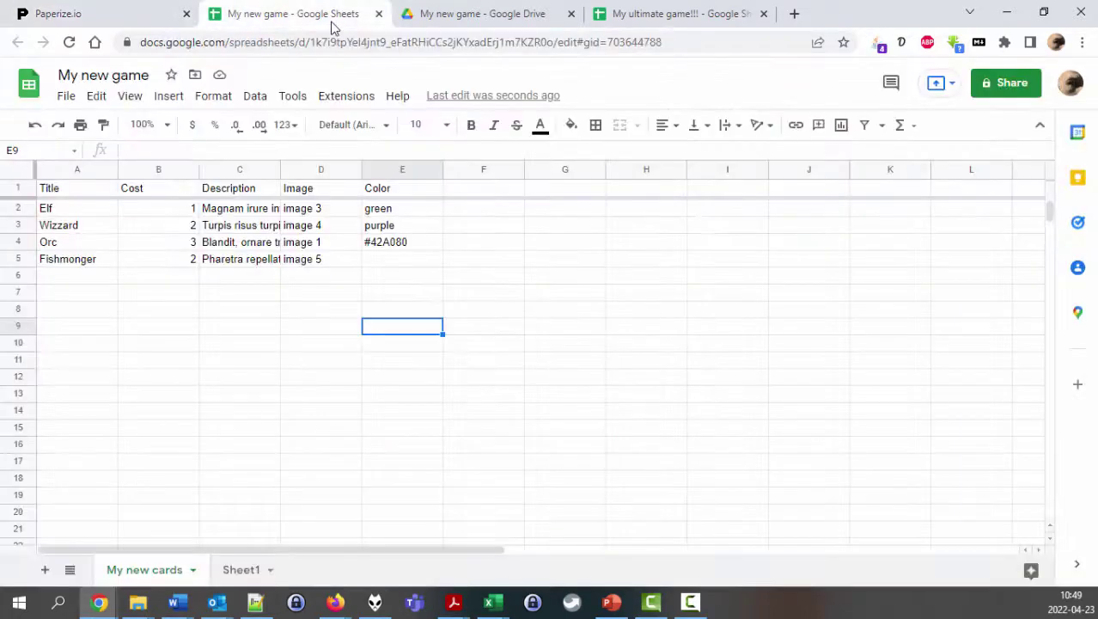
pyautogui.click(67, 20)
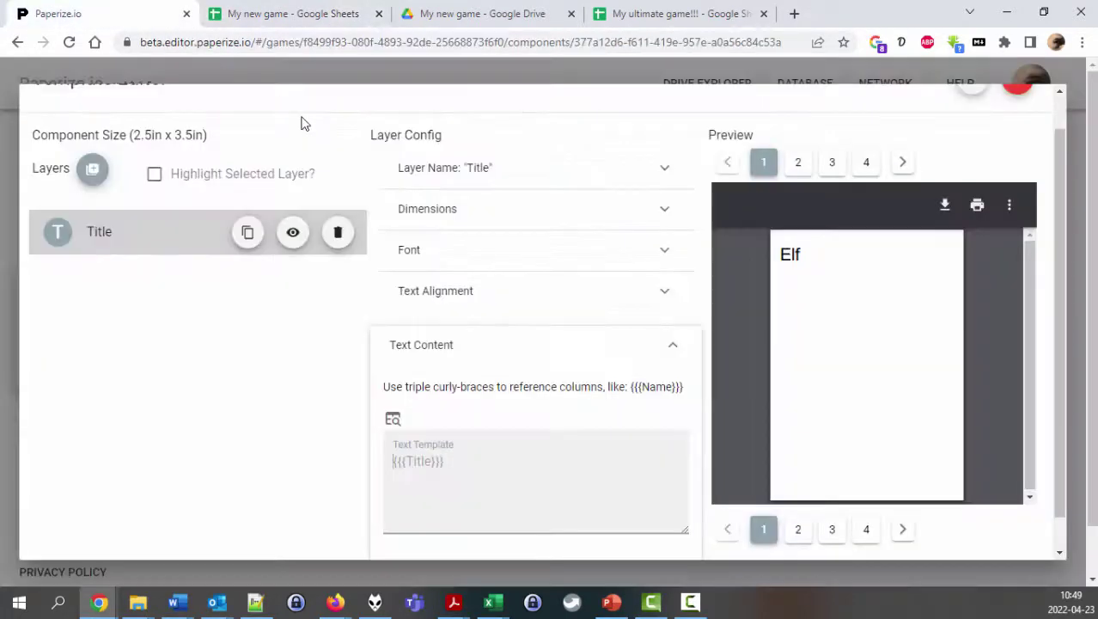
pyautogui.write('{{{image}}}')
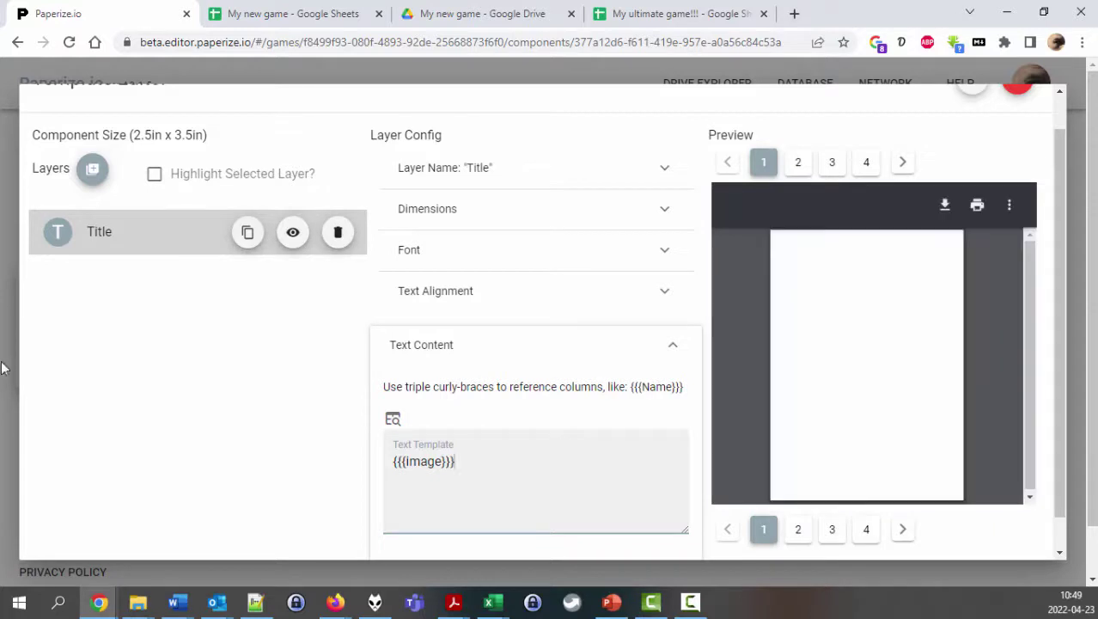
pyautogui.click(246, 19)
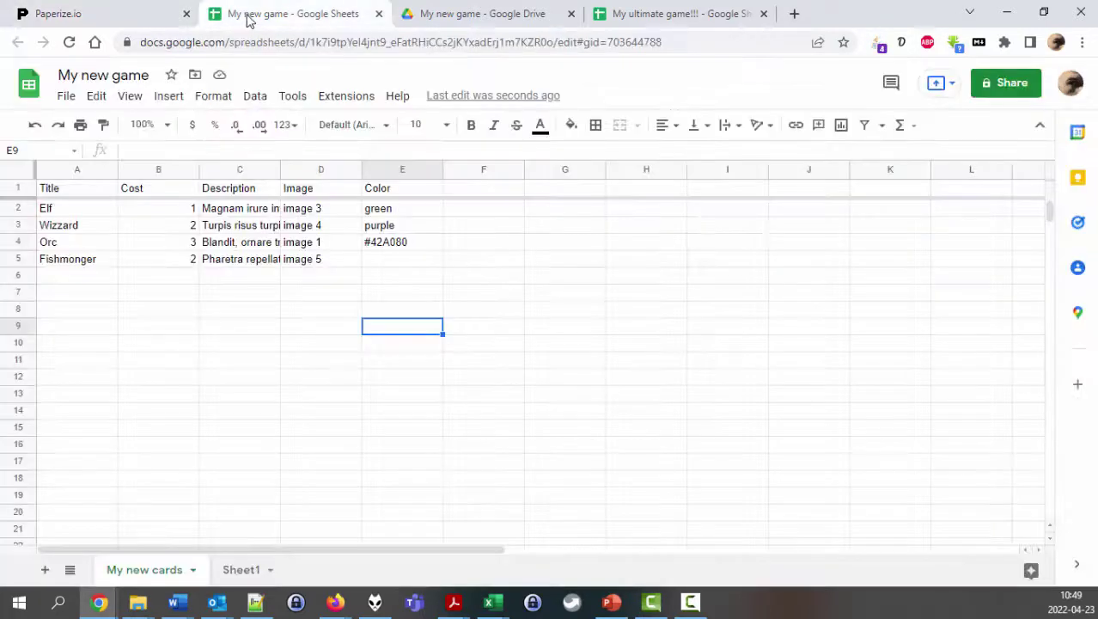
pyautogui.click(129, 24)
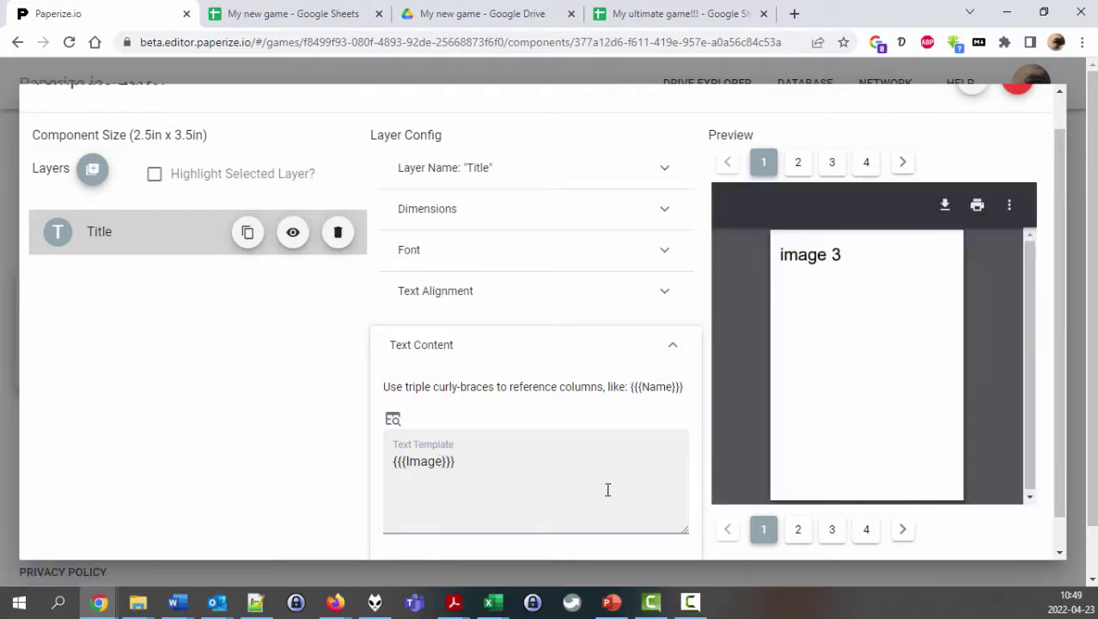
# Examine the Image column and the Color header in the My new cards sheet, then return to Paperize.io
pyautogui.click(311, 19)
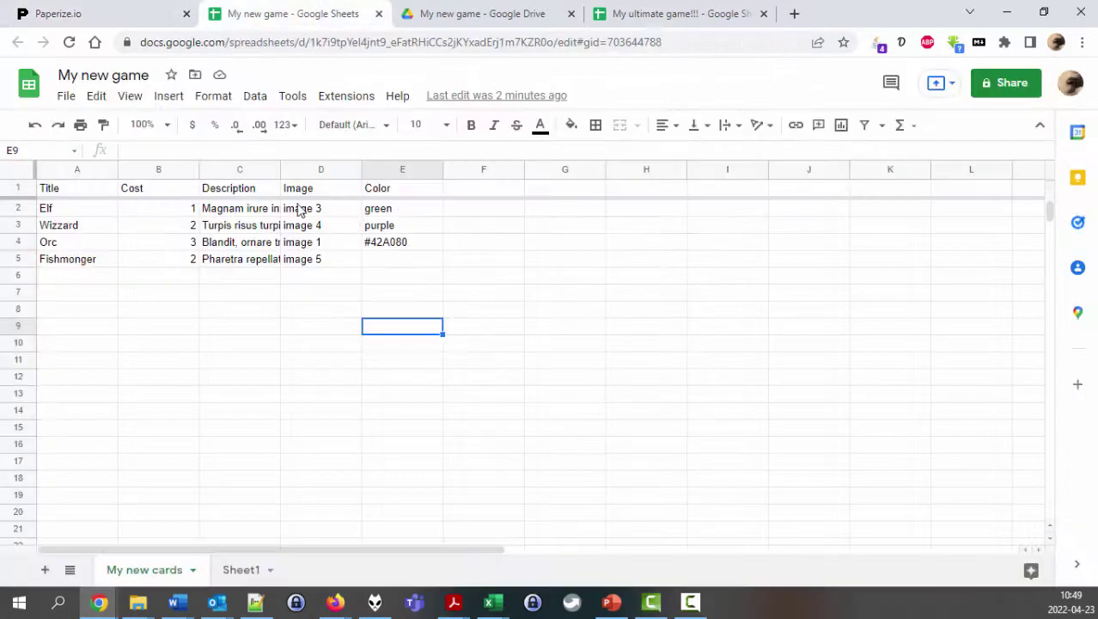
pyautogui.moveTo(318, 196); pyautogui.dragTo(320, 264)
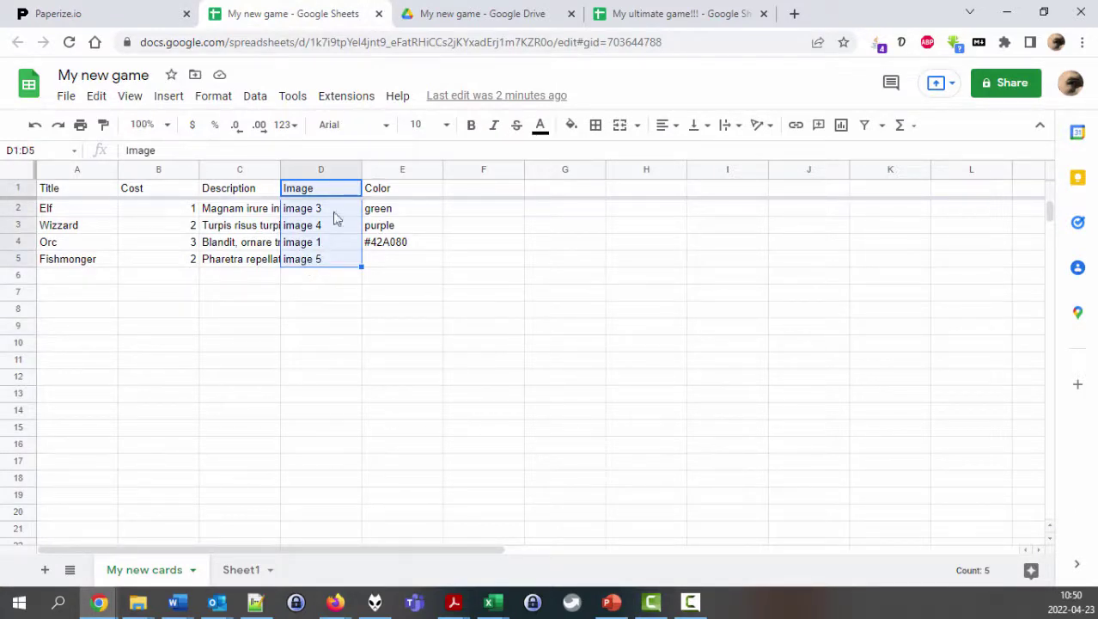
pyautogui.click(384, 196)
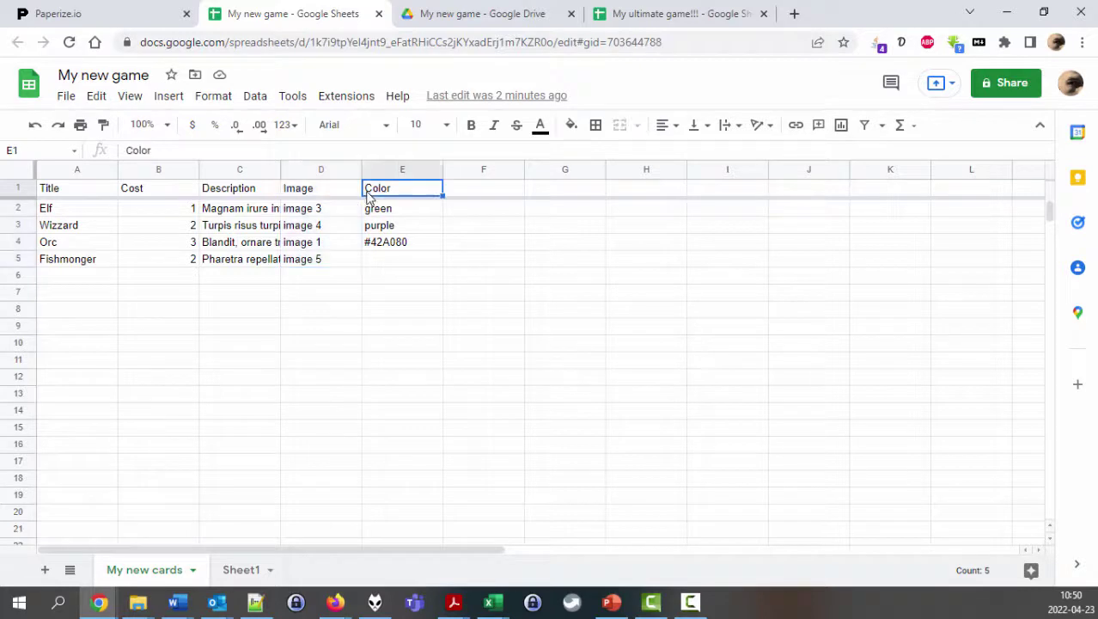
pyautogui.click(154, 19)
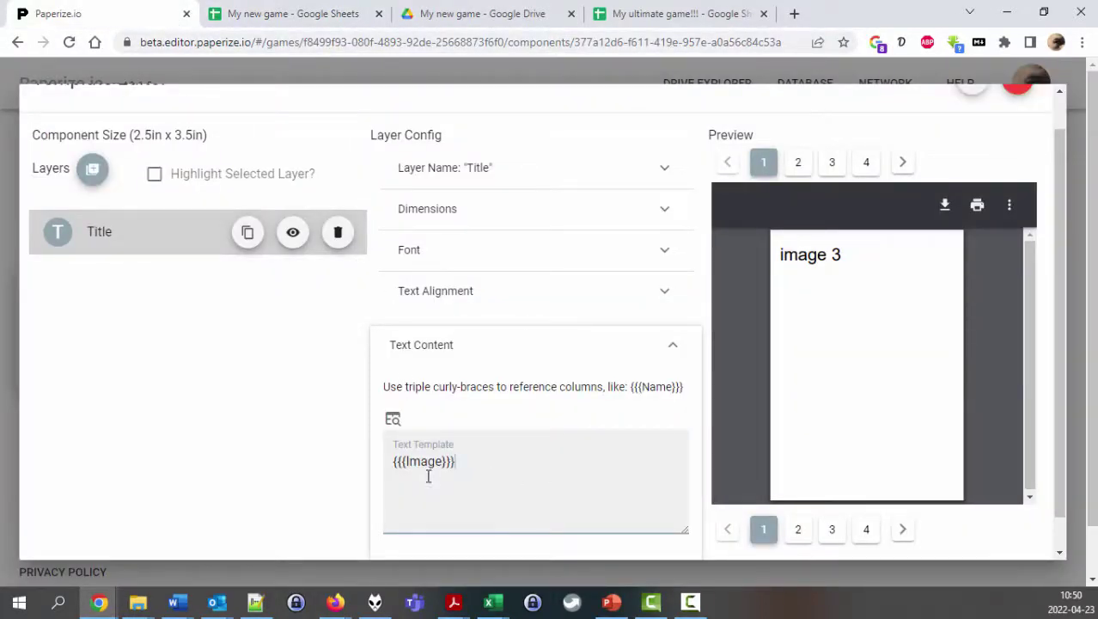
# Extend the Title layer's text template to read "{{{Image}}} is an image"
pyautogui.doubleClick(421, 465)
pyautogui.write('Image')
pyautogui.write('is an image')
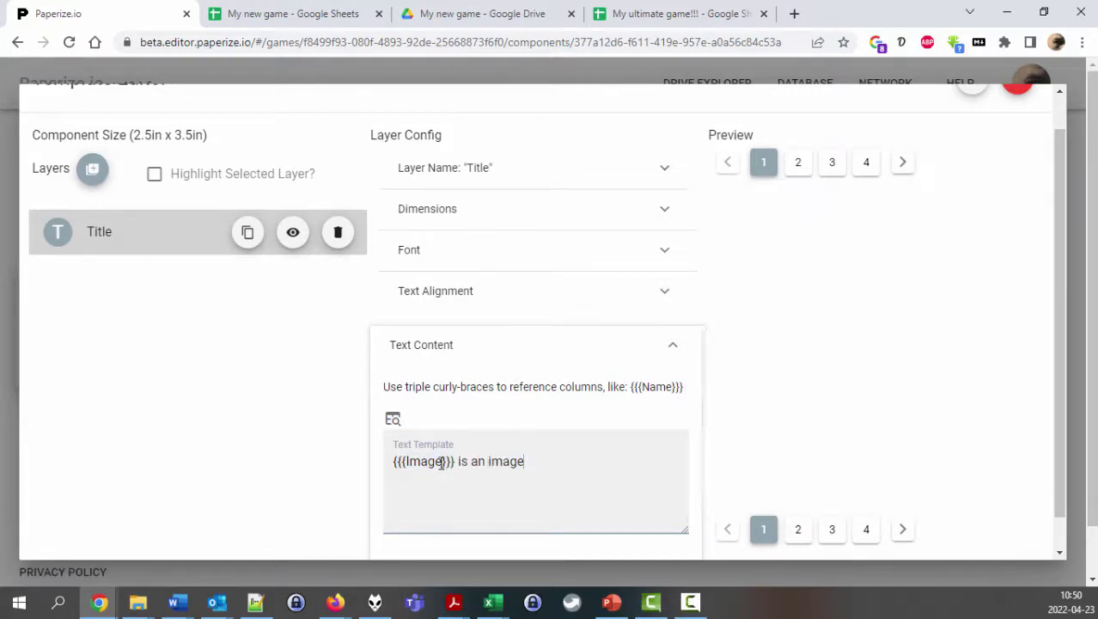
# Clear the Title layer's text template to restore its default column reference
pyautogui.moveTo(452, 465); pyautogui.dragTo(365, 475)
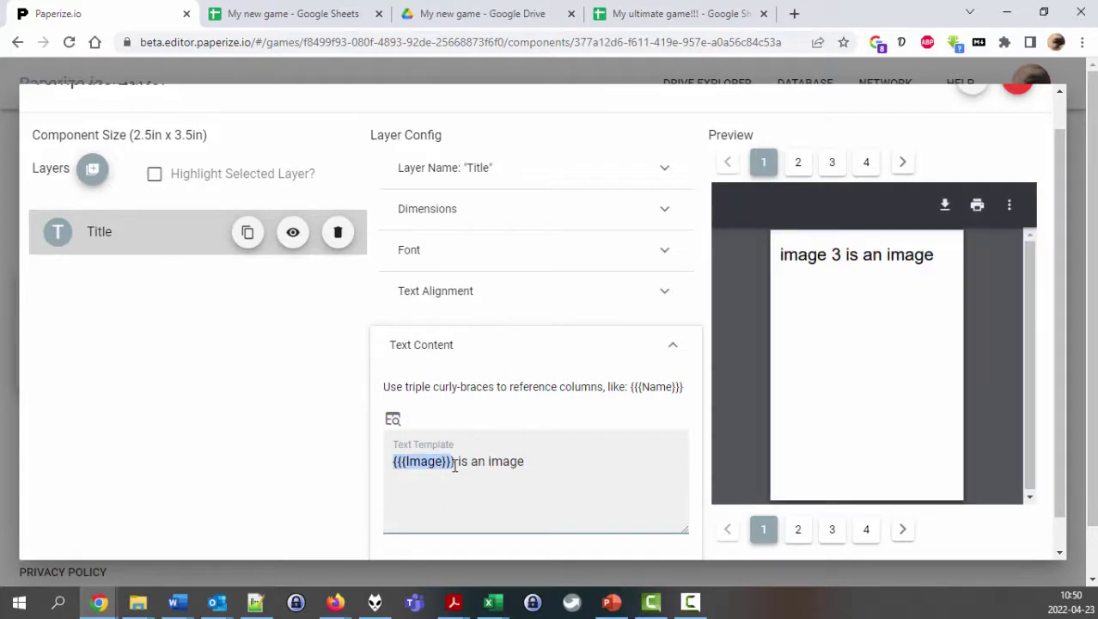
pyautogui.moveTo(454, 464); pyautogui.dragTo(600, 480)
pyautogui.hotkey('ctrl', 'a')
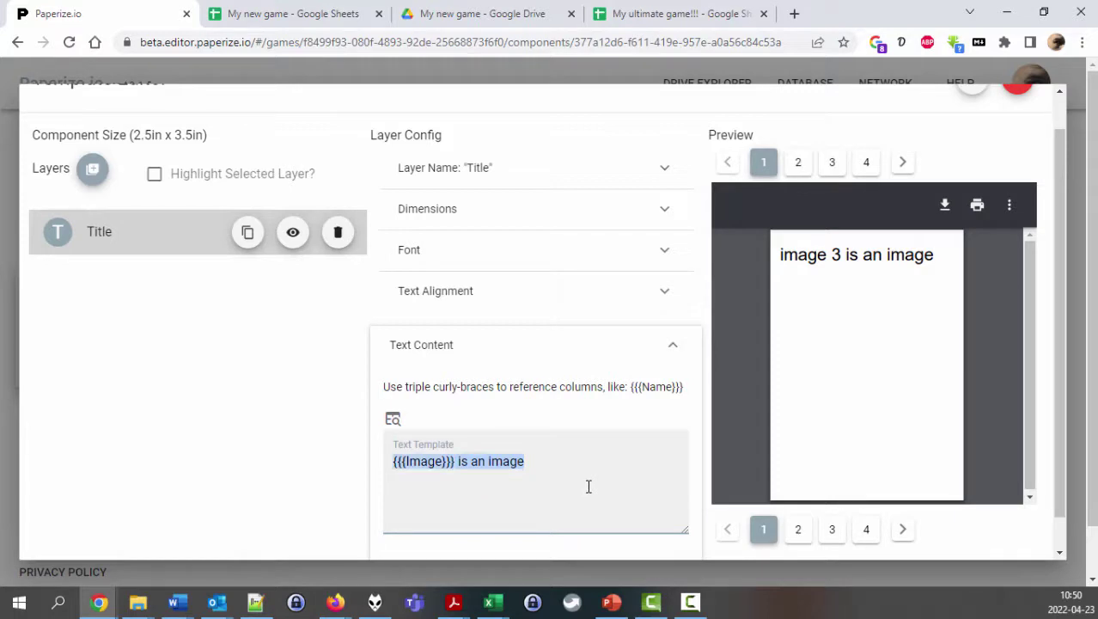
pyautogui.press('BackSpace')
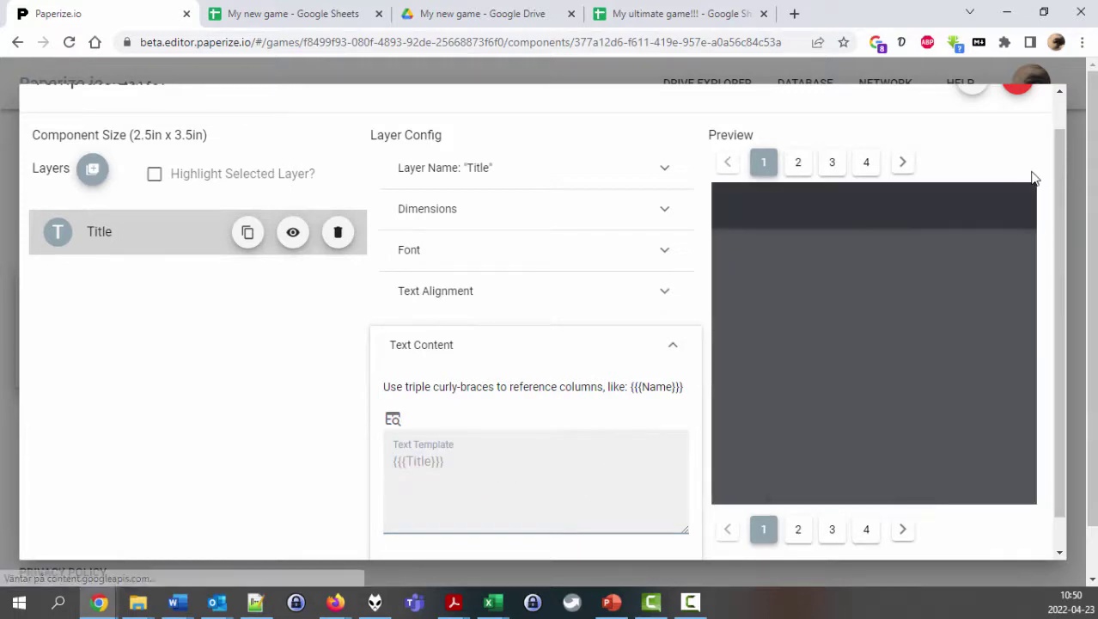
# Show the Title layer's dimension settings and turn on highlighting of the selected layer
pyautogui.click(458, 211)
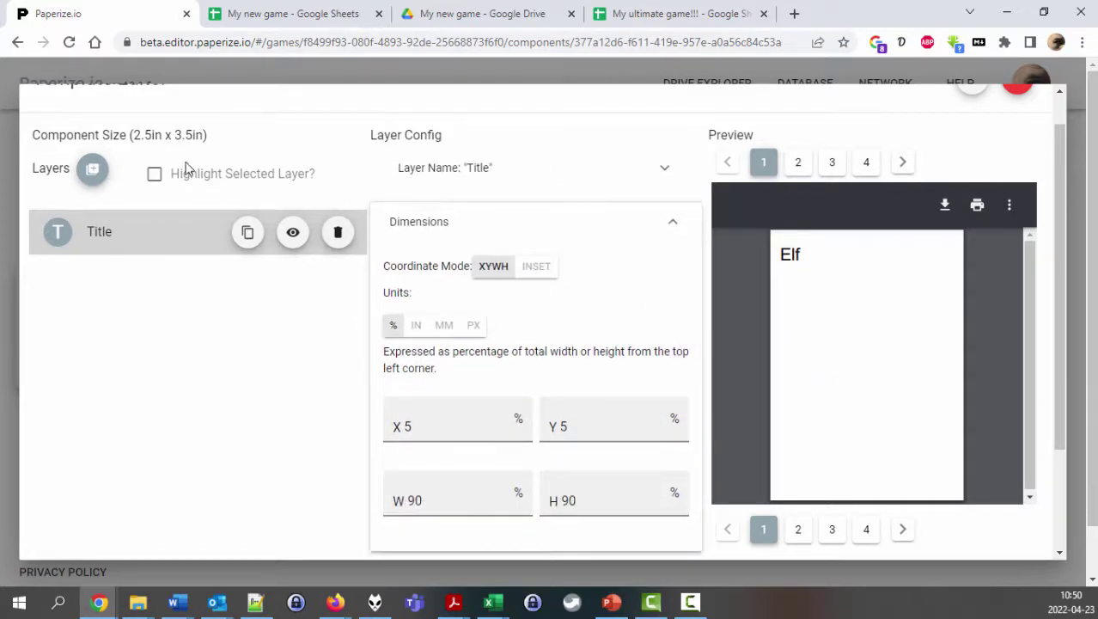
pyautogui.click(157, 177)
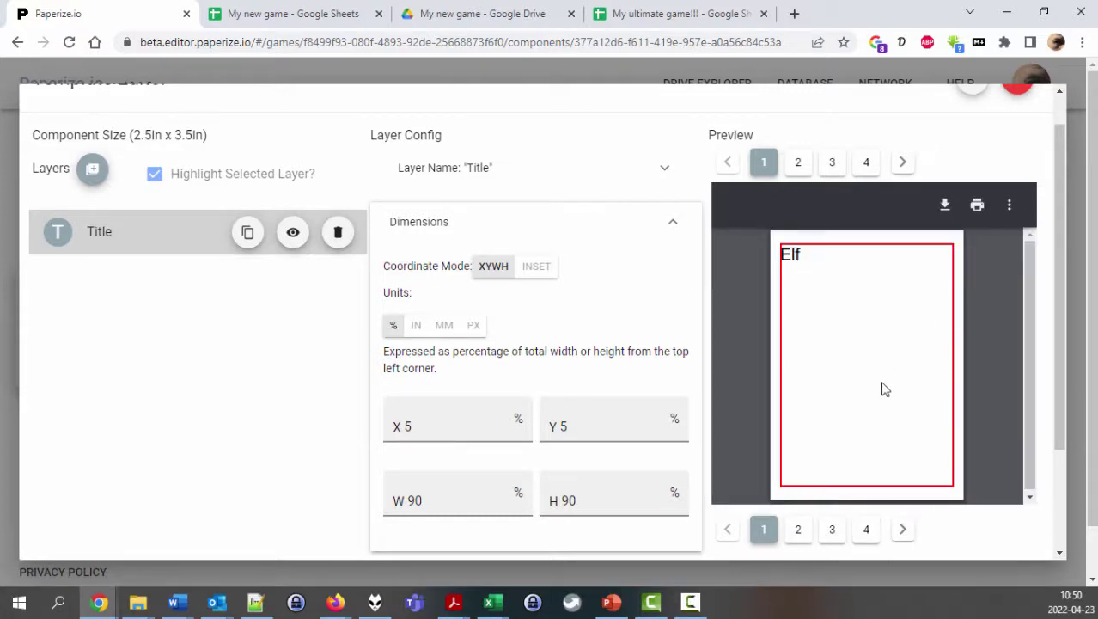
pyautogui.scroll(-1, 593, 347)
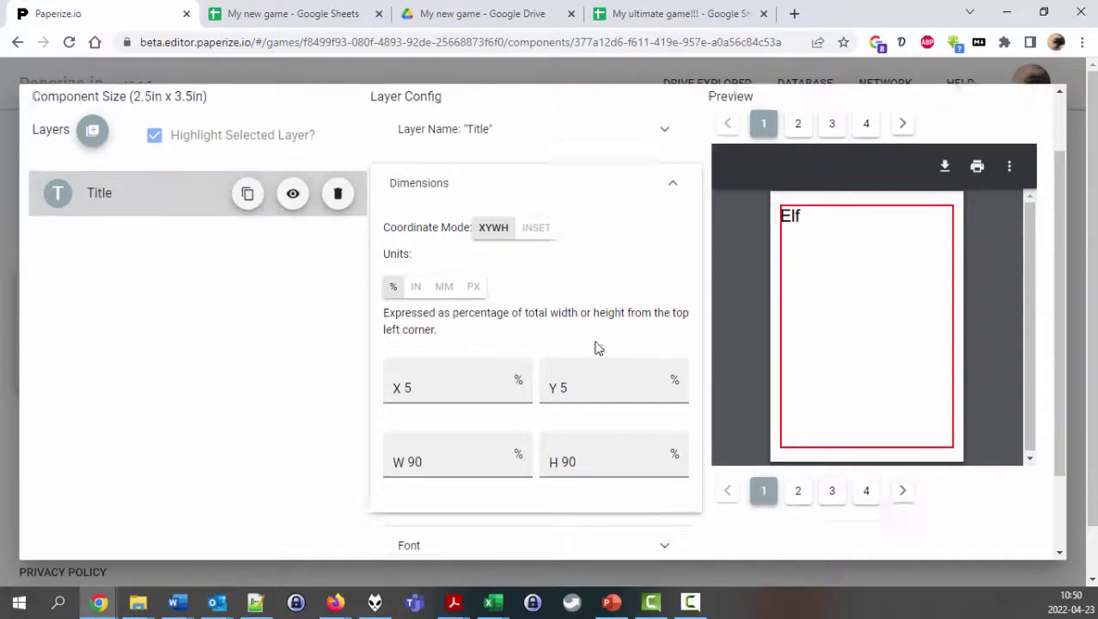
# Switch the Title layer's dimensions to inset mode in millimetres and set the top, left and right insets to 3 mm
pyautogui.click(536, 188)
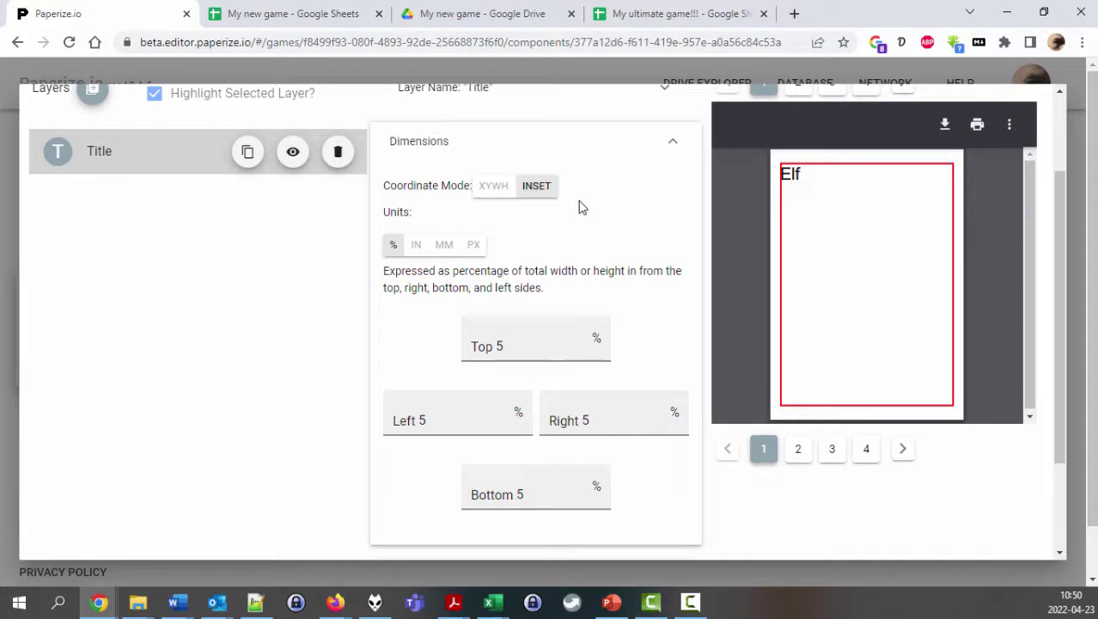
pyautogui.click(442, 244)
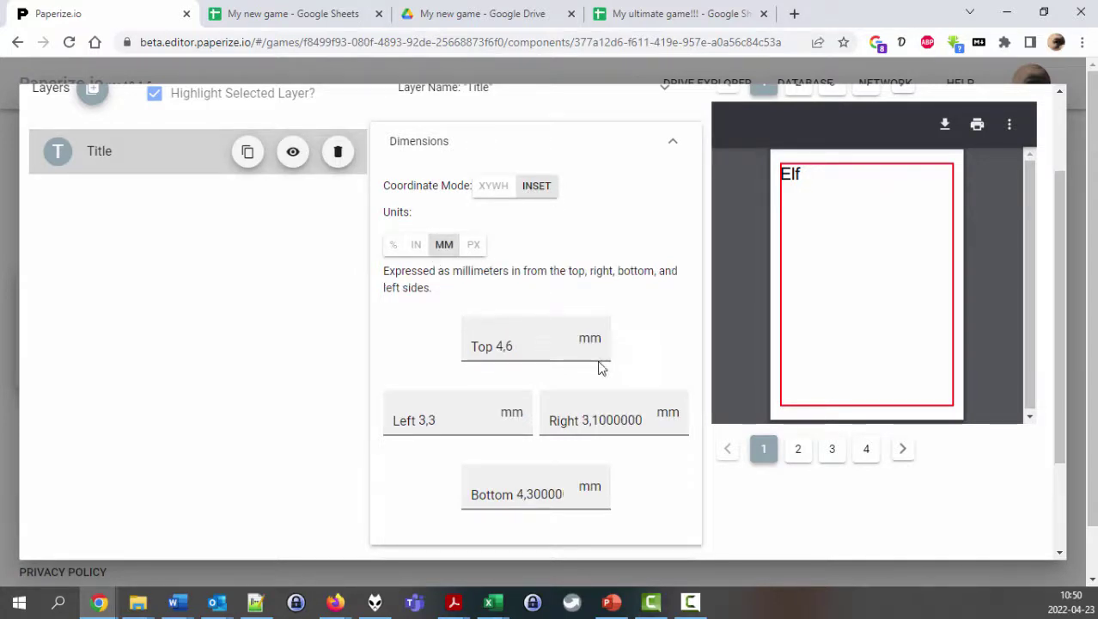
pyautogui.doubleClick(547, 351)
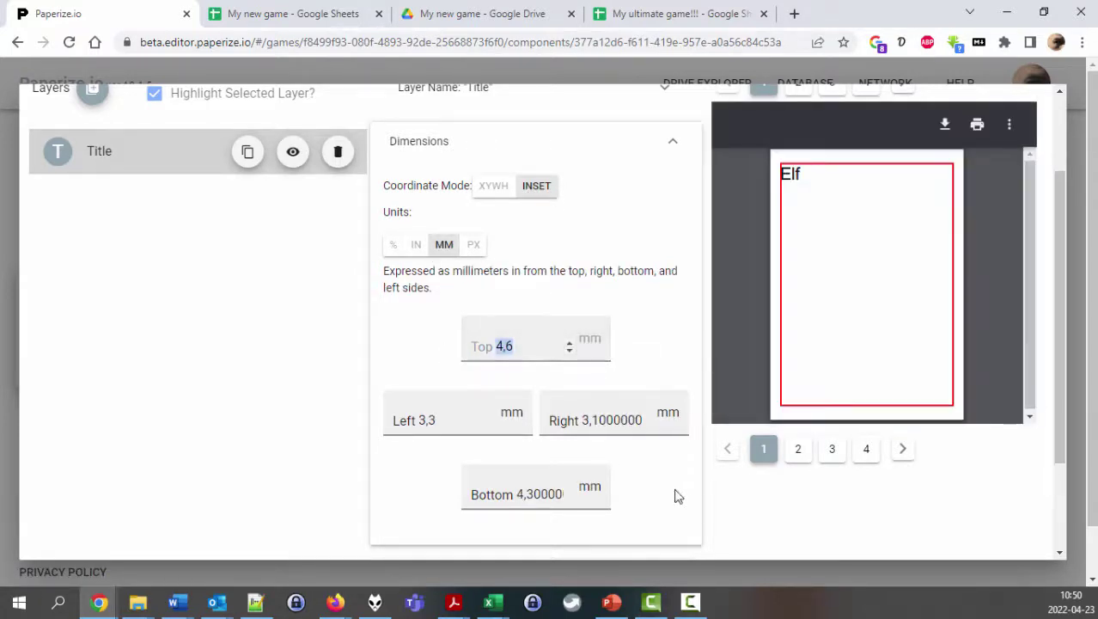
pyautogui.write('3')
pyautogui.click(443, 422)
pyautogui.moveTo(444, 422); pyautogui.dragTo(373, 426)
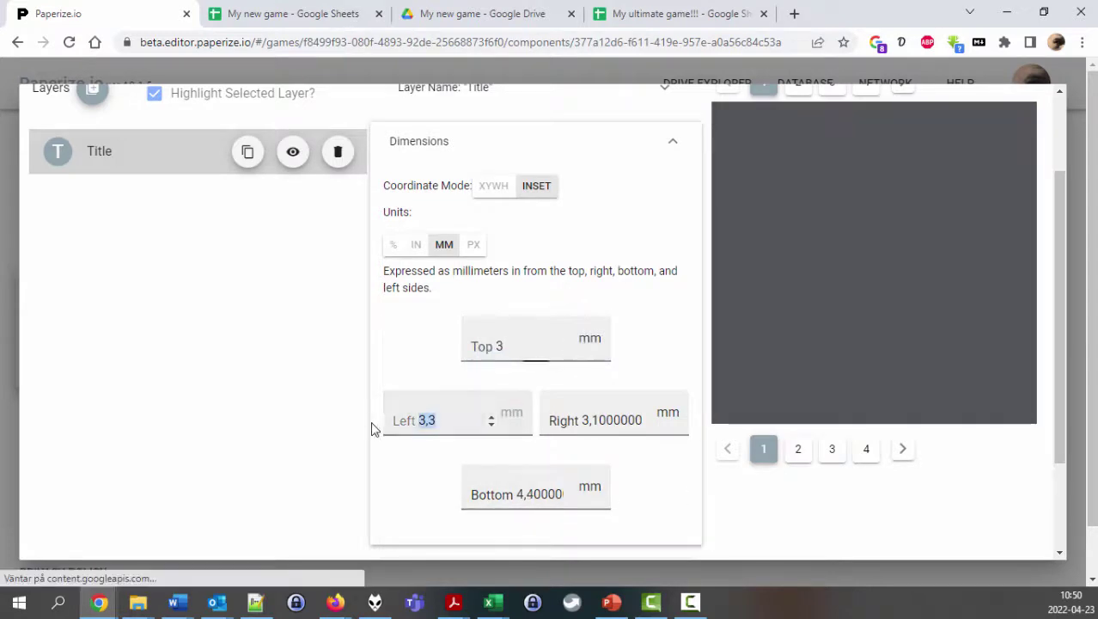
pyautogui.write('3')
pyautogui.click(640, 420)
pyautogui.moveTo(587, 421); pyautogui.dragTo(667, 446)
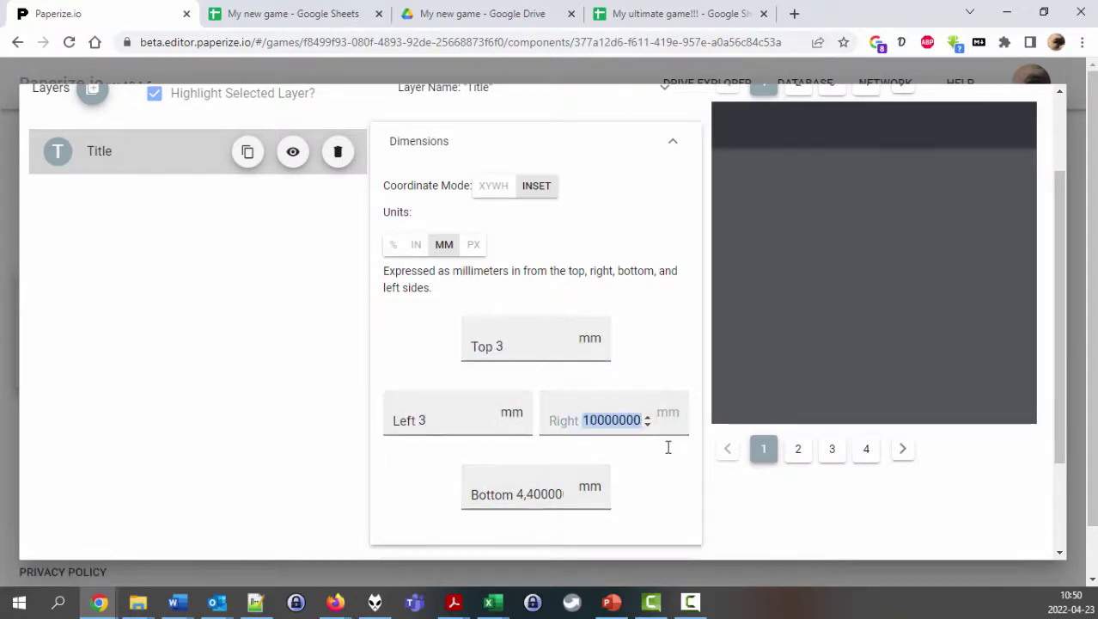
pyautogui.press('BackSpace')
pyautogui.press('Tab')
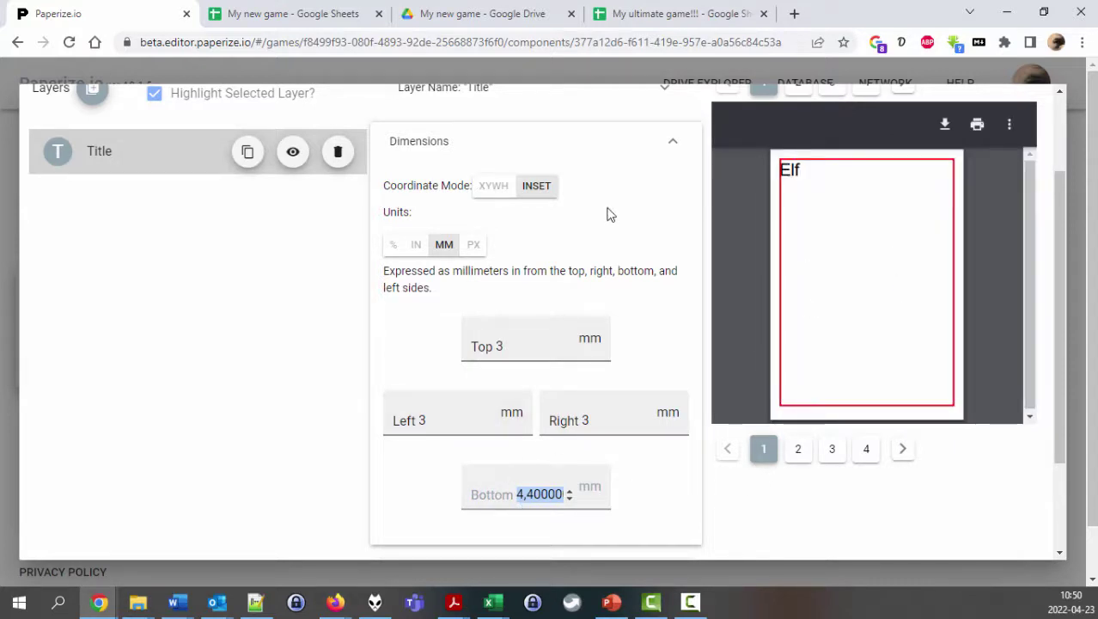
# Switch the Title layer's coordinate mode to XYWH and set its height to 9,9 mm
pyautogui.click(496, 191)
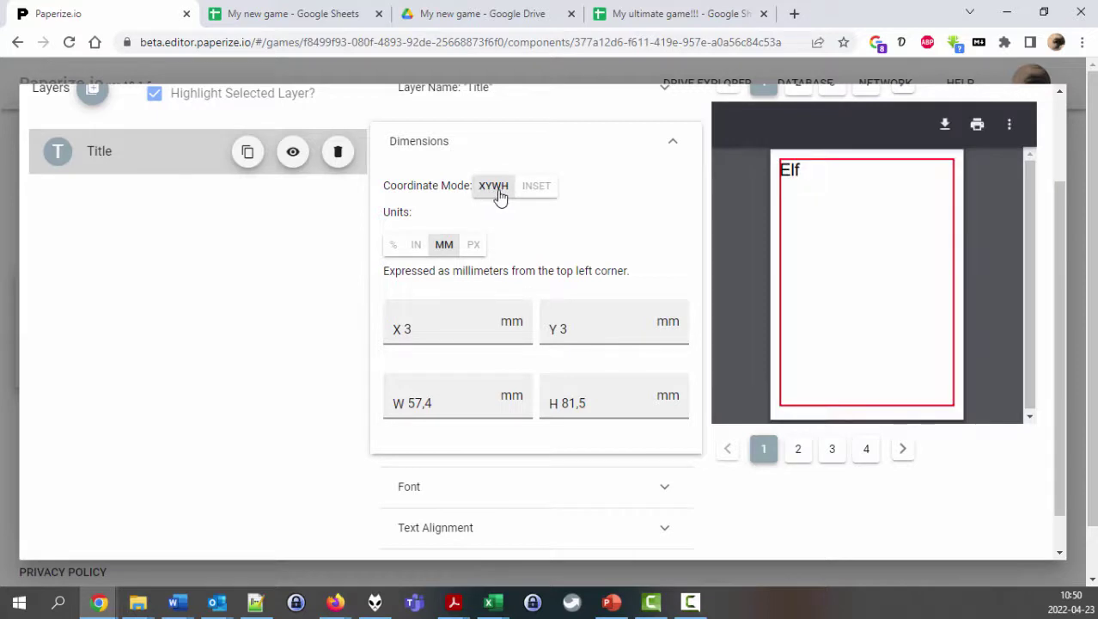
pyautogui.moveTo(581, 401); pyautogui.dragTo(537, 405)
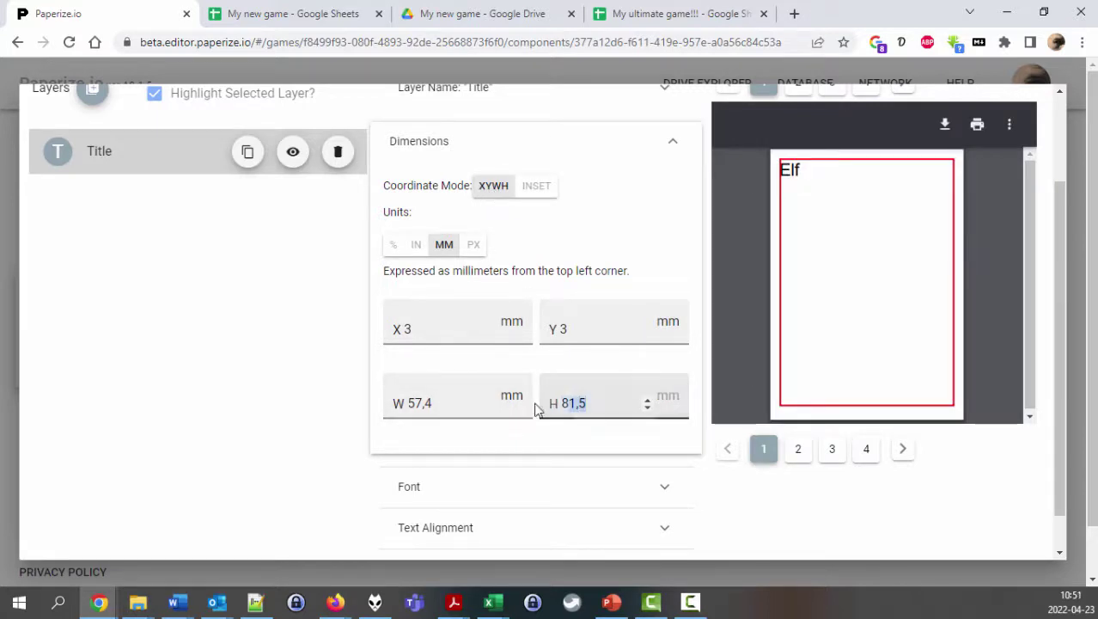
pyautogui.write('9,9')
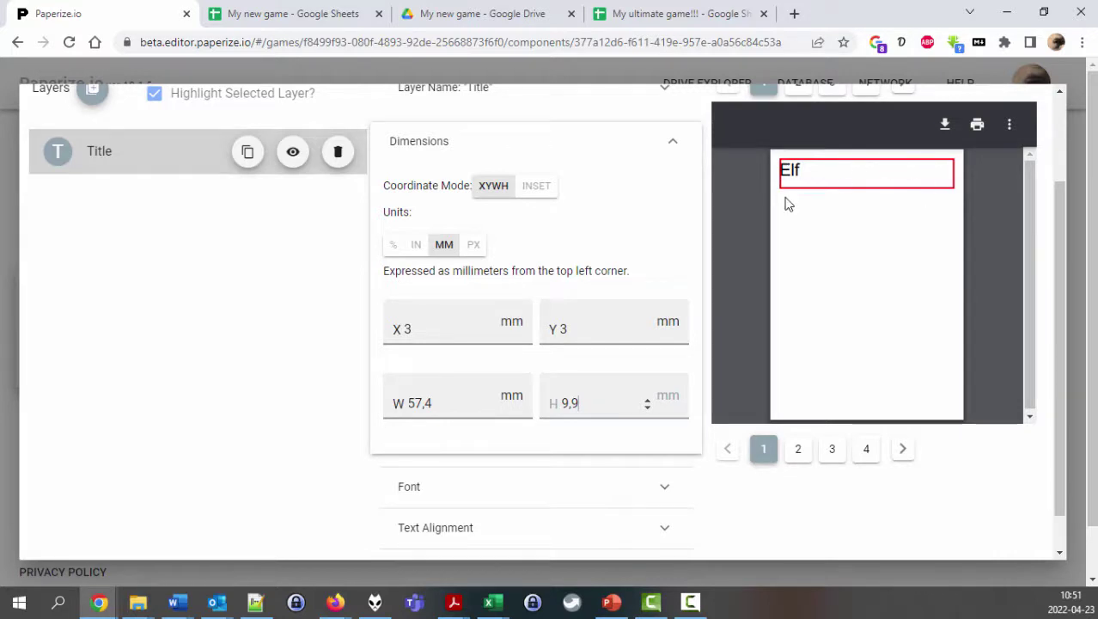
pyautogui.scroll(1, 500, 273)
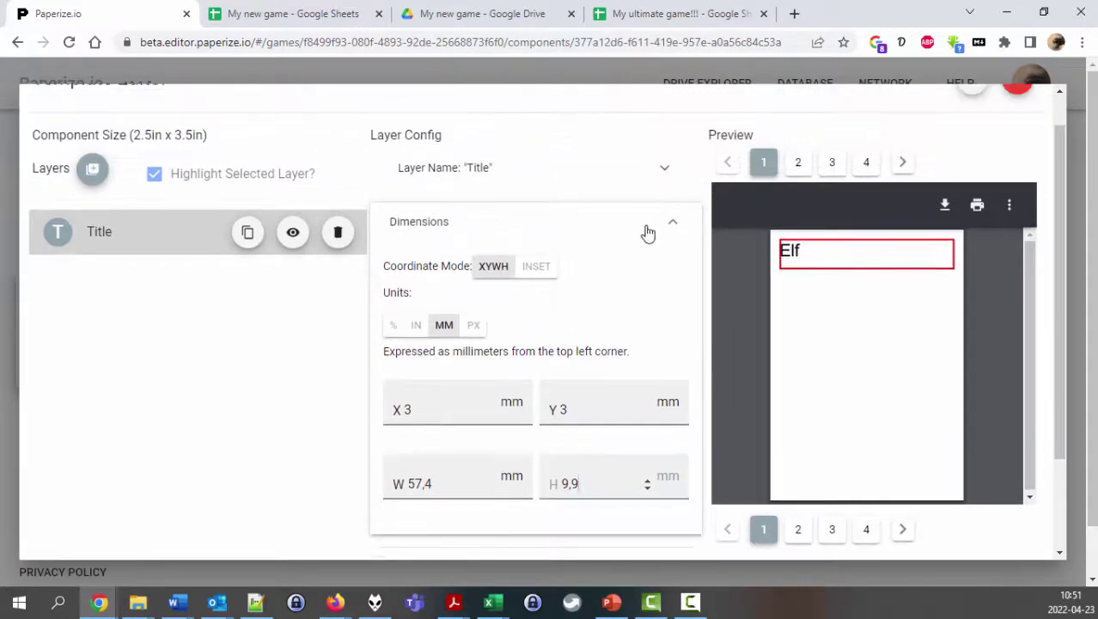
pyautogui.click(650, 230)
# Set the Title layer's font family to Anek Devanagari
pyautogui.click(614, 253)
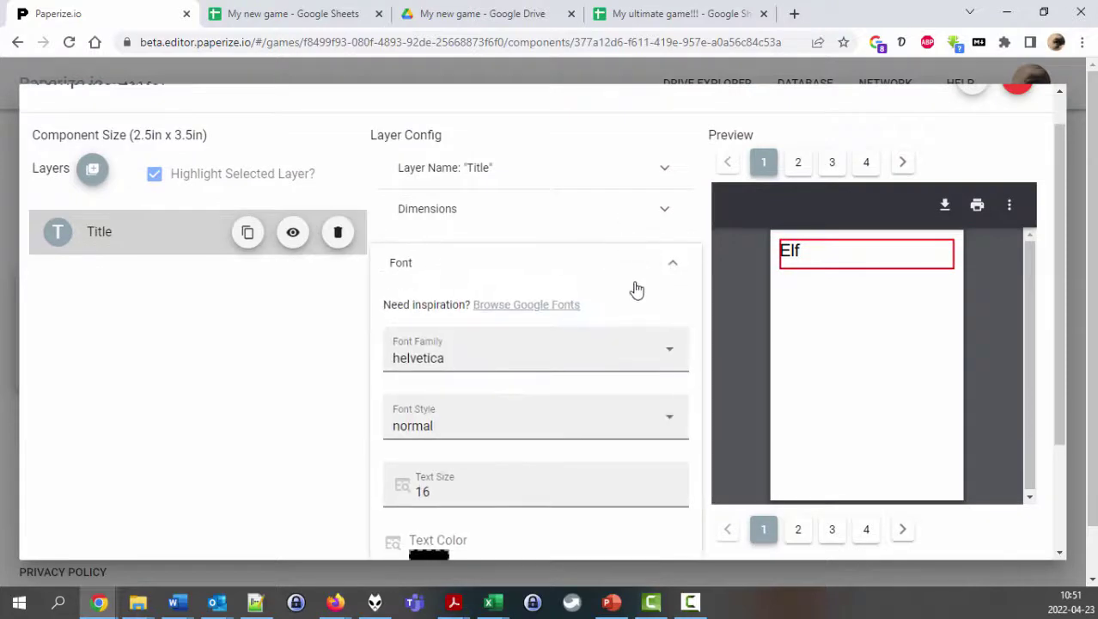
pyautogui.scroll(-1, 678, 336)
pyautogui.click(670, 275)
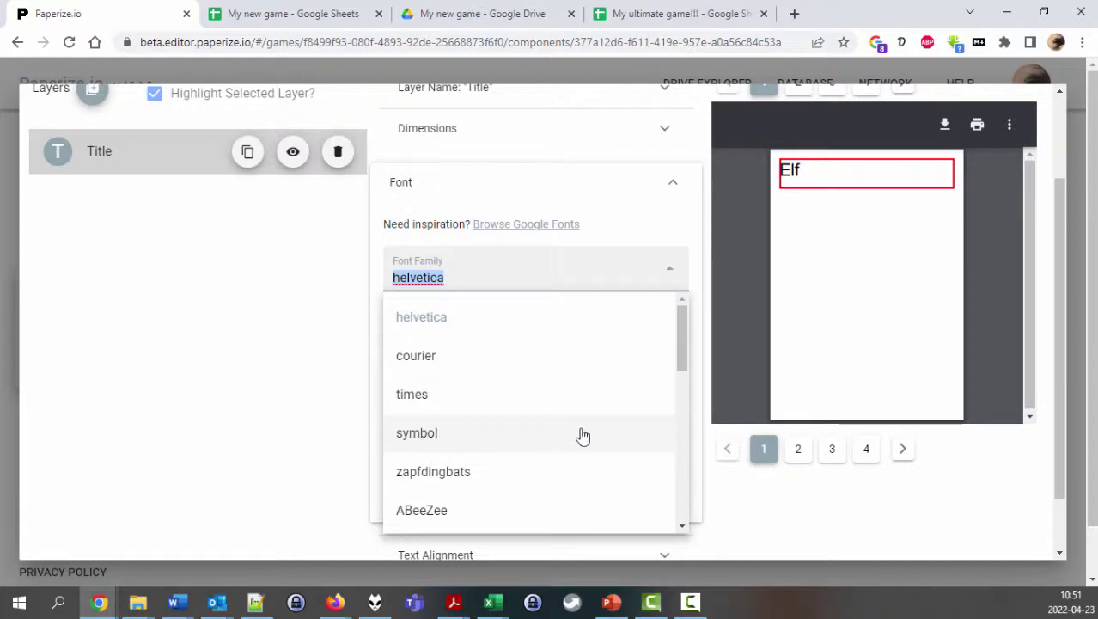
pyautogui.moveTo(682, 356); pyautogui.dragTo(681, 527)
pyautogui.scroll(-10, 593, 411)
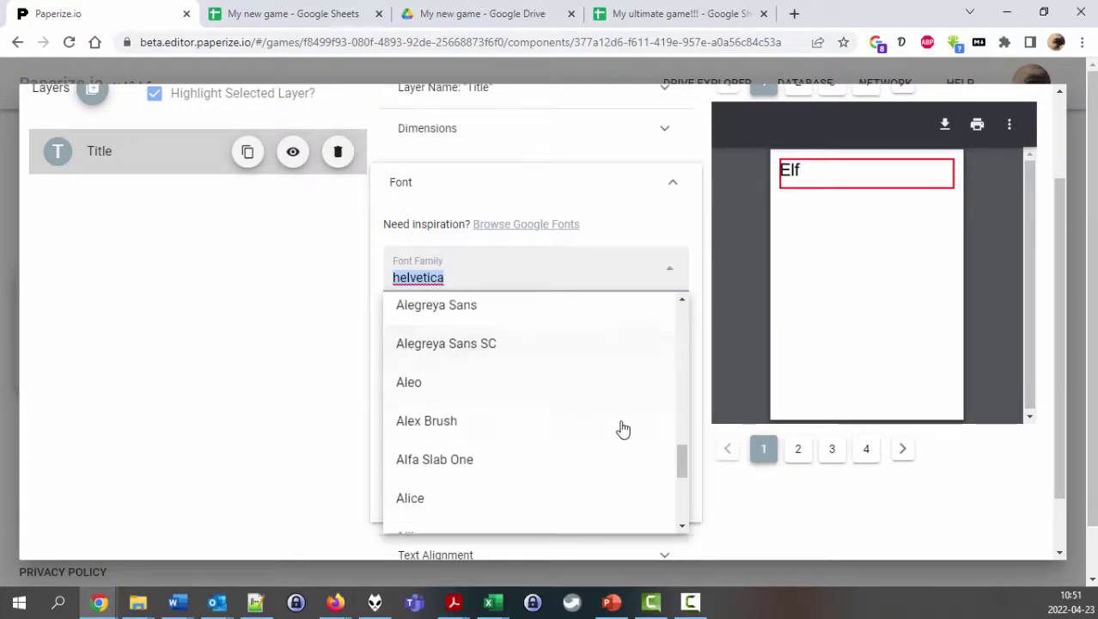
pyautogui.click(497, 484)
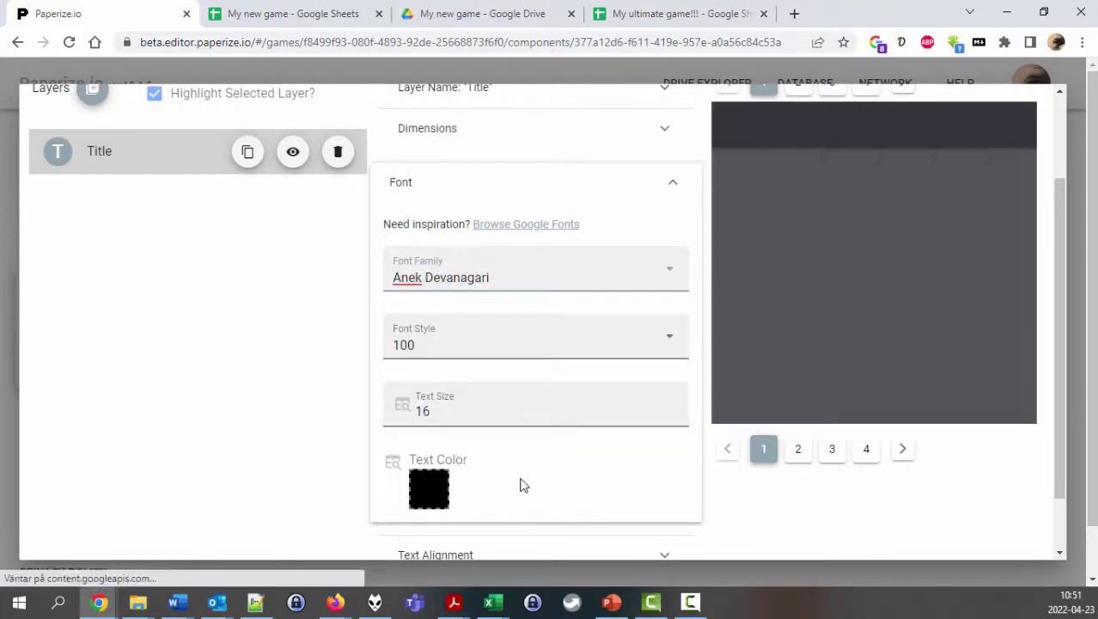
# Change the Title layer's font family to Asar and collapse the font settings
pyautogui.click(663, 276)
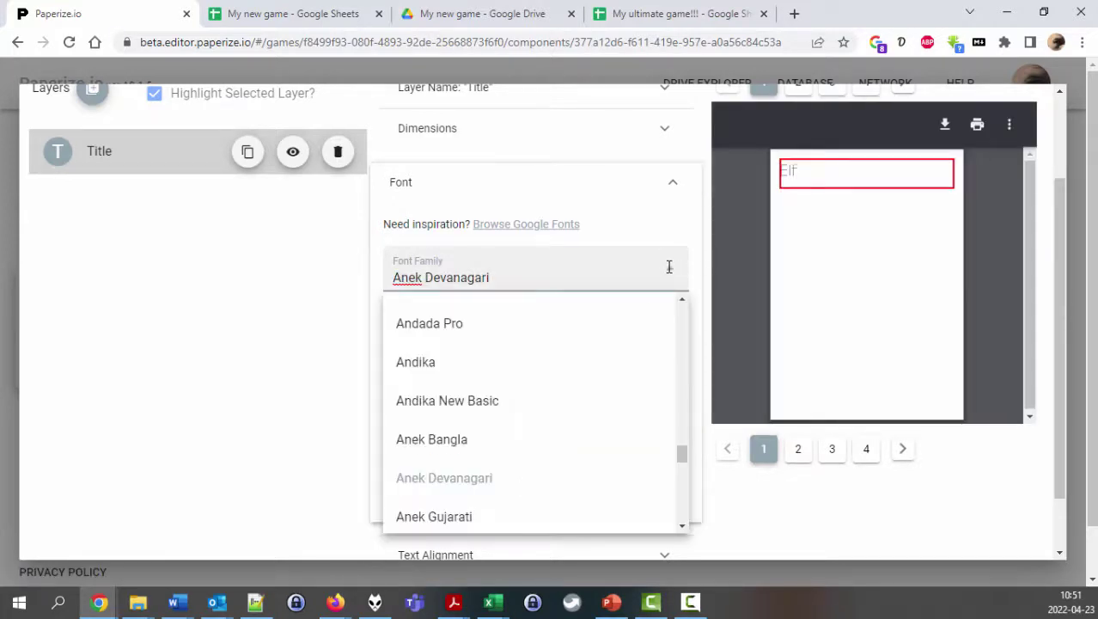
pyautogui.scroll(-15, 478, 404)
pyautogui.click(452, 471)
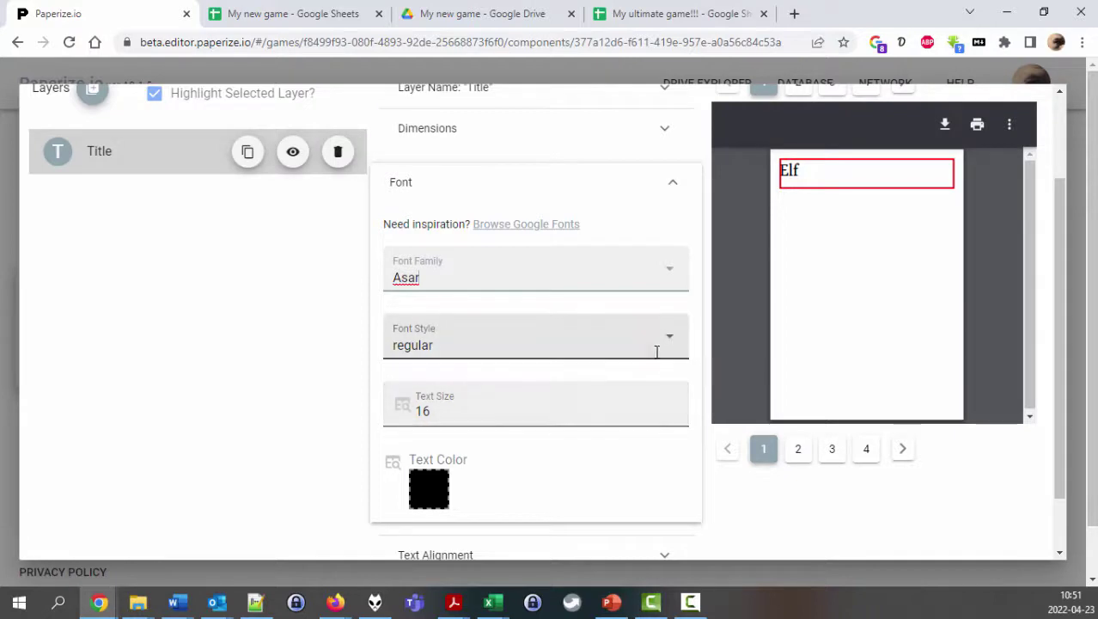
pyautogui.click(607, 194)
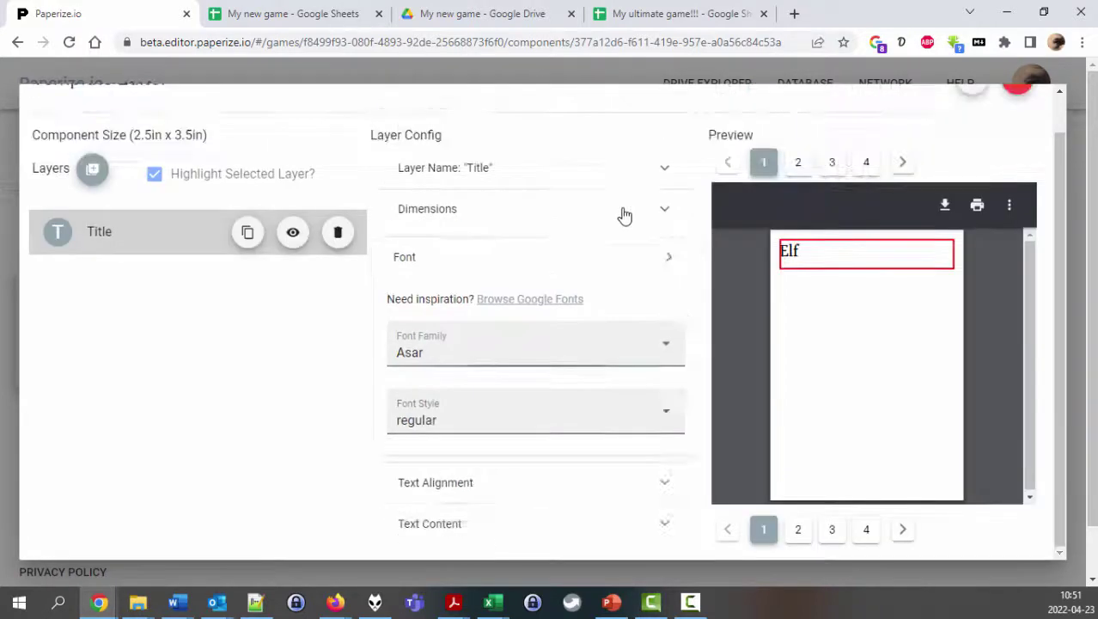
# Align the Title layer's text to the center horizontally and the middle vertically
pyautogui.click(496, 293)
pyautogui.click(464, 381)
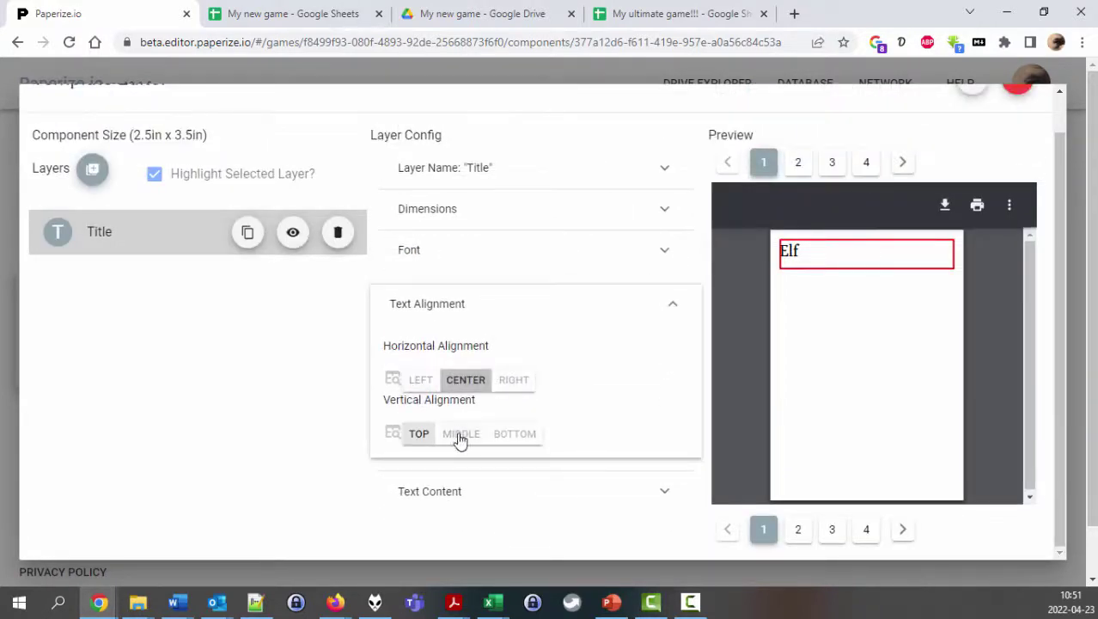
pyautogui.click(460, 433)
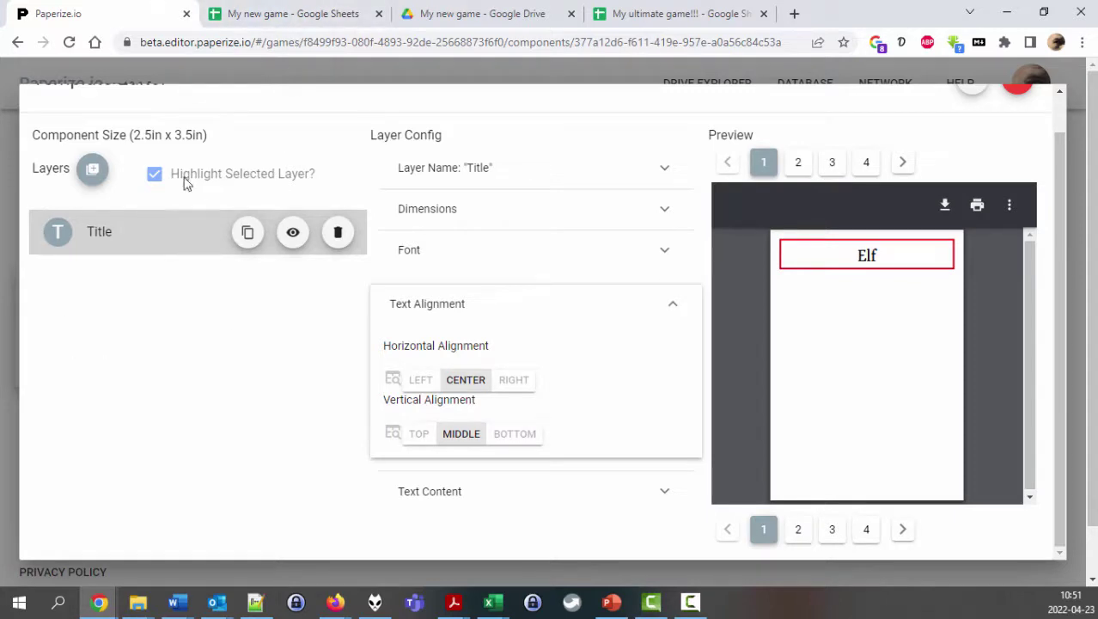
# Add a second text layer to the card template and name it Description
pyautogui.click(92, 168)
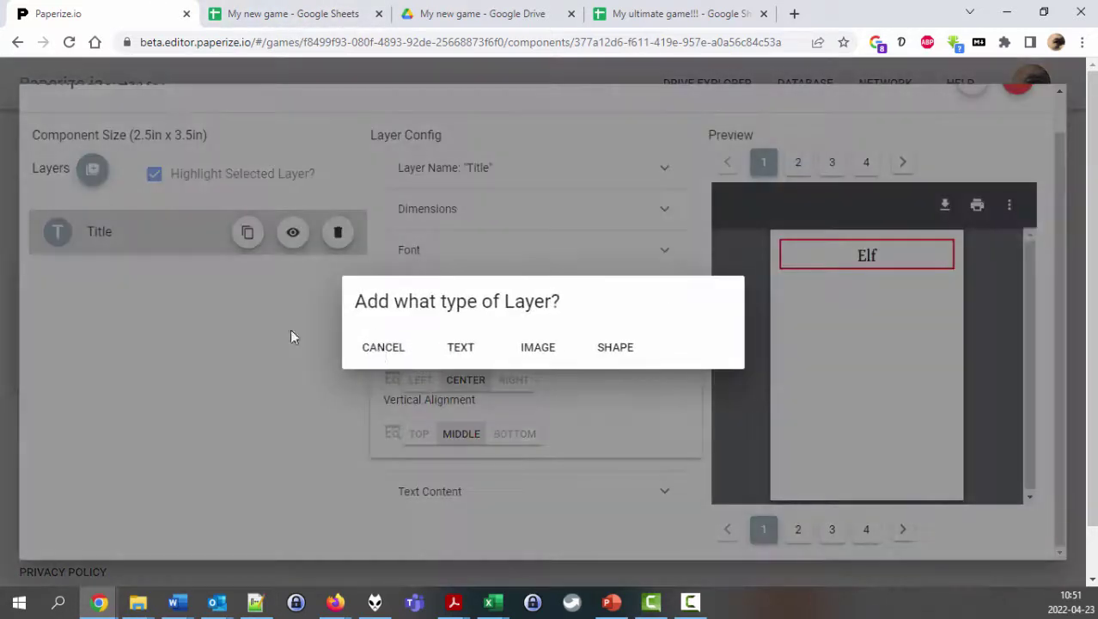
pyautogui.click(449, 349)
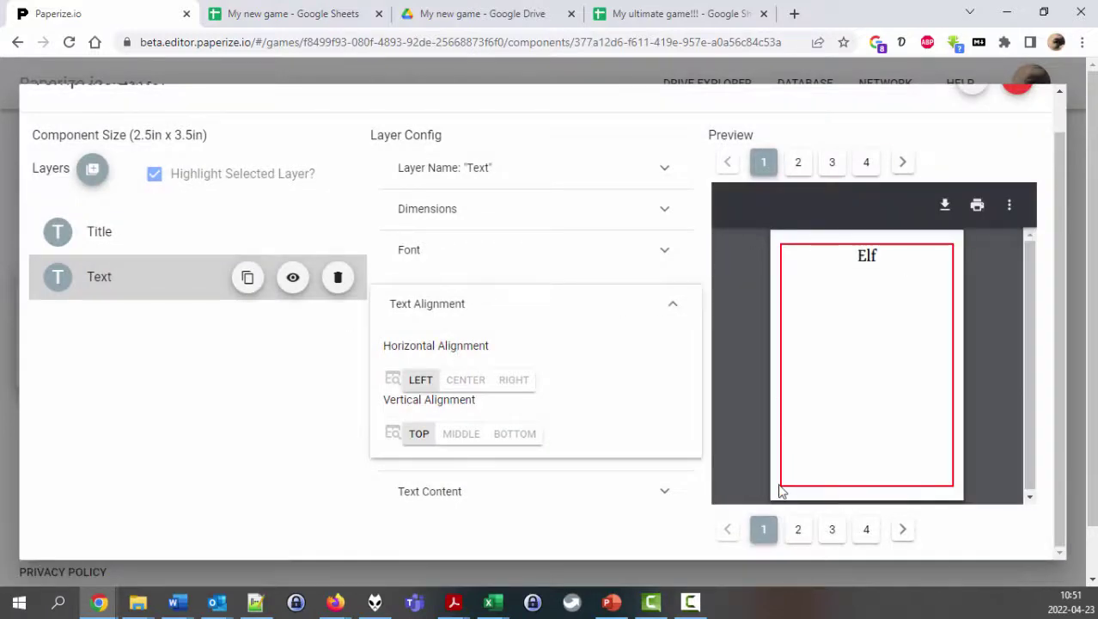
pyautogui.click(483, 171)
pyautogui.doubleClick(421, 245)
pyautogui.write('Descr')
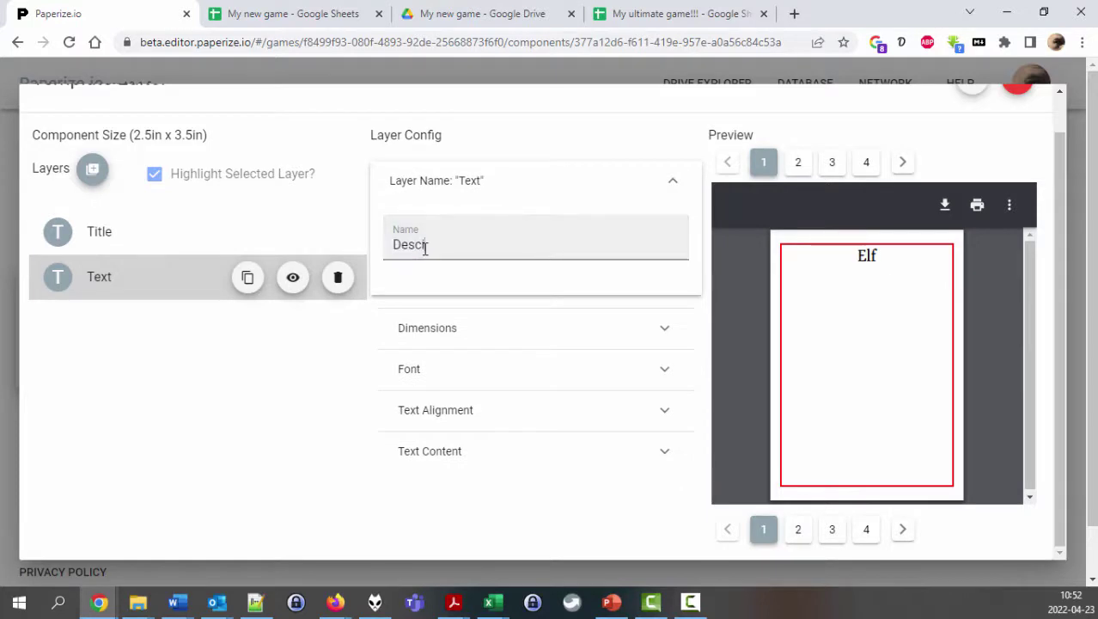
pyautogui.write('iption')
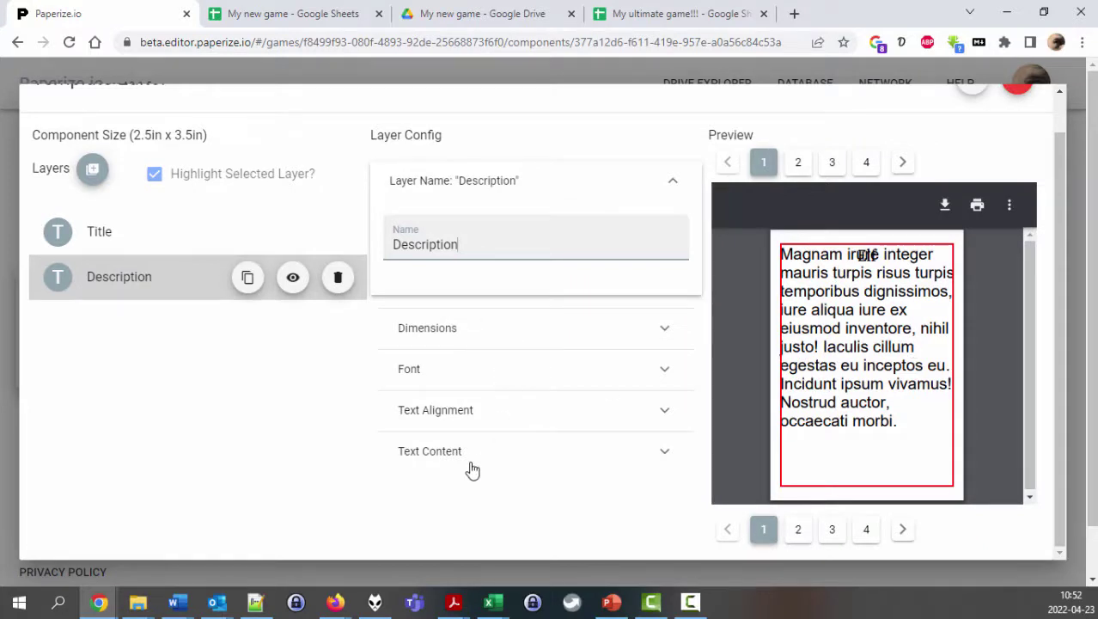
# Switch the Description layer's inset dimensions to millimetres and set the top inset to 15 mm
pyautogui.click(509, 331)
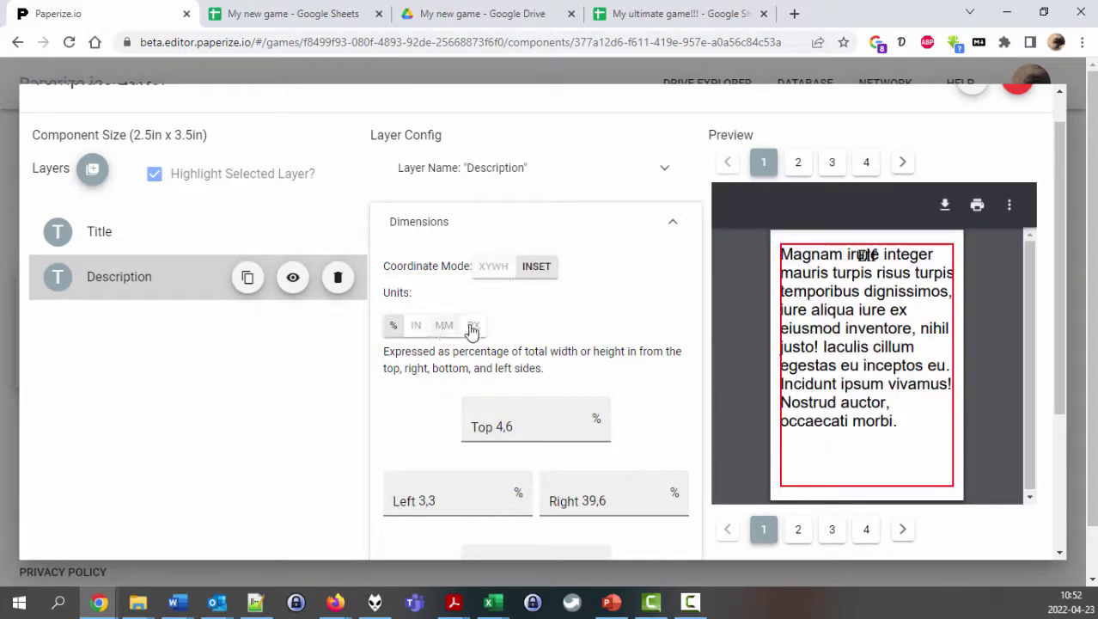
pyautogui.click(444, 325)
pyautogui.scroll(-3, 592, 353)
pyautogui.doubleClick(524, 216)
pyautogui.scroll(3, 656, 339)
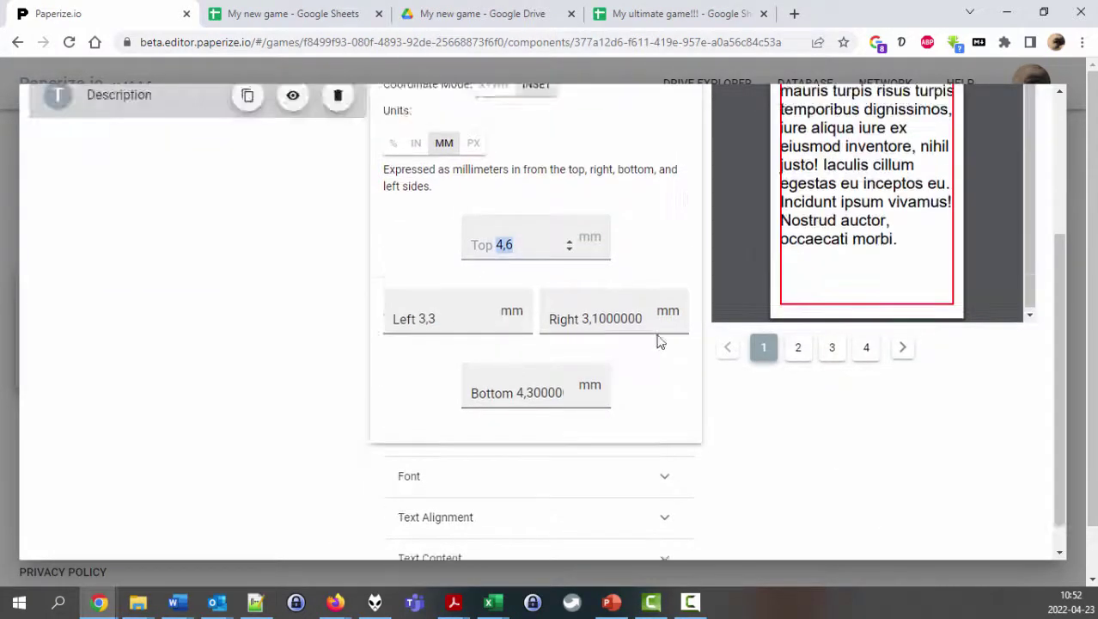
pyautogui.write('15')
pyautogui.press('Tab')
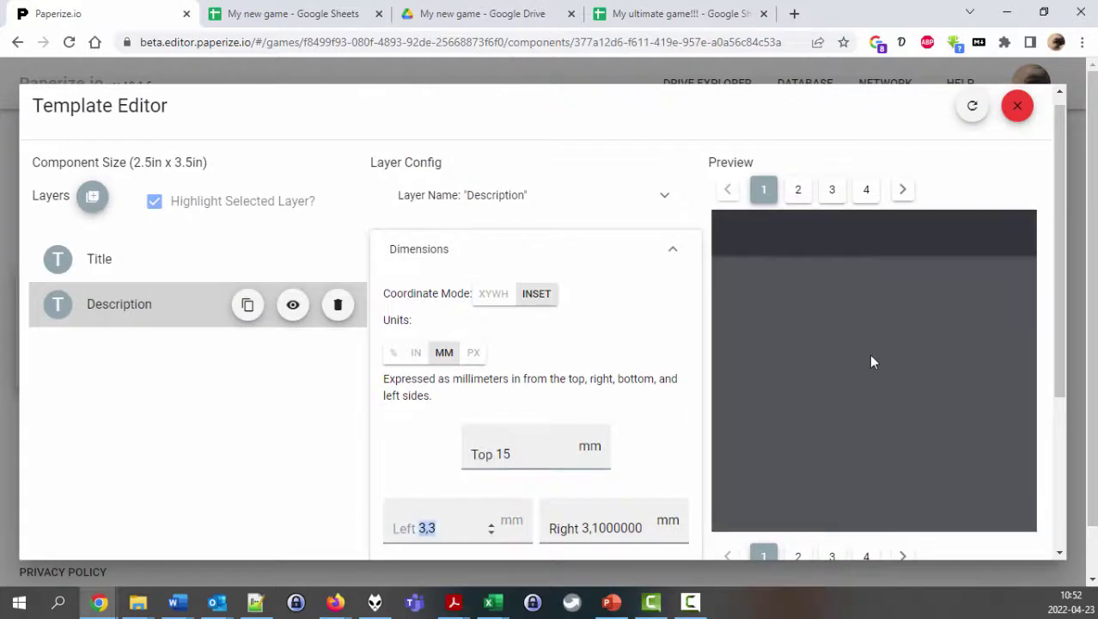
# Set the Description layer's left, right and bottom insets to 3 mm each
pyautogui.scroll(-3, 598, 431)
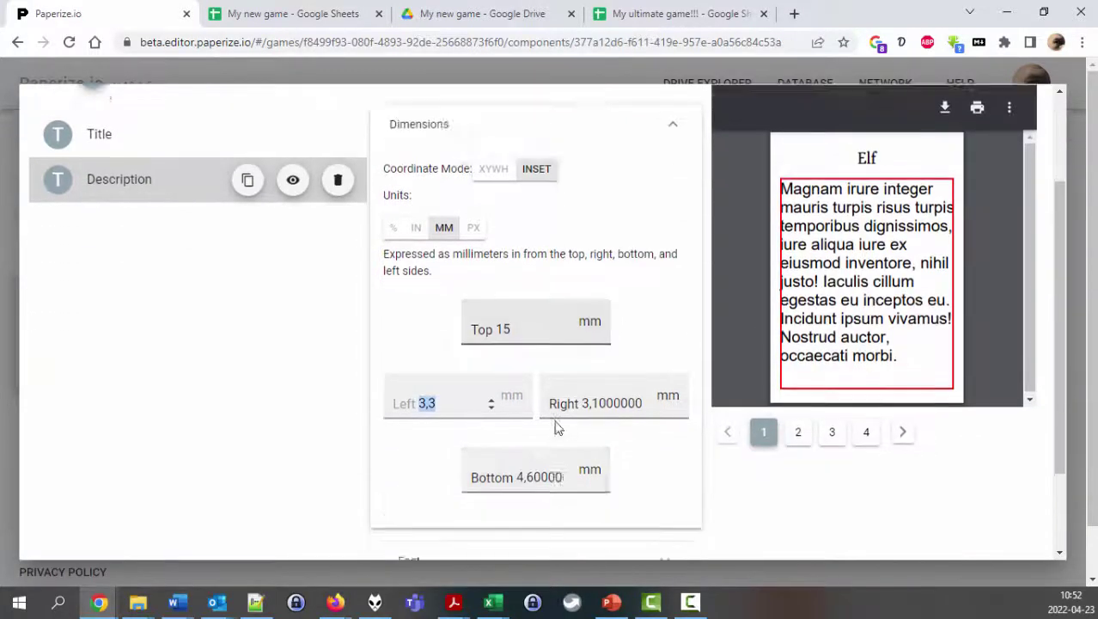
pyautogui.write('3')
pyautogui.press('Tab')
pyautogui.write('3')
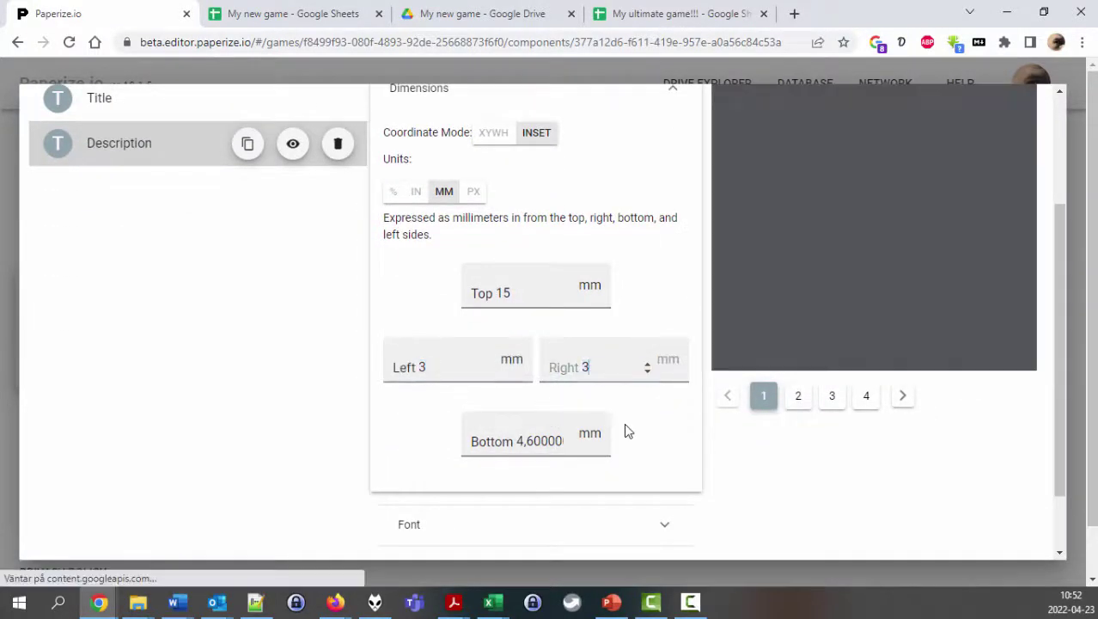
pyautogui.press('Tab')
pyautogui.scroll(1, 686, 464)
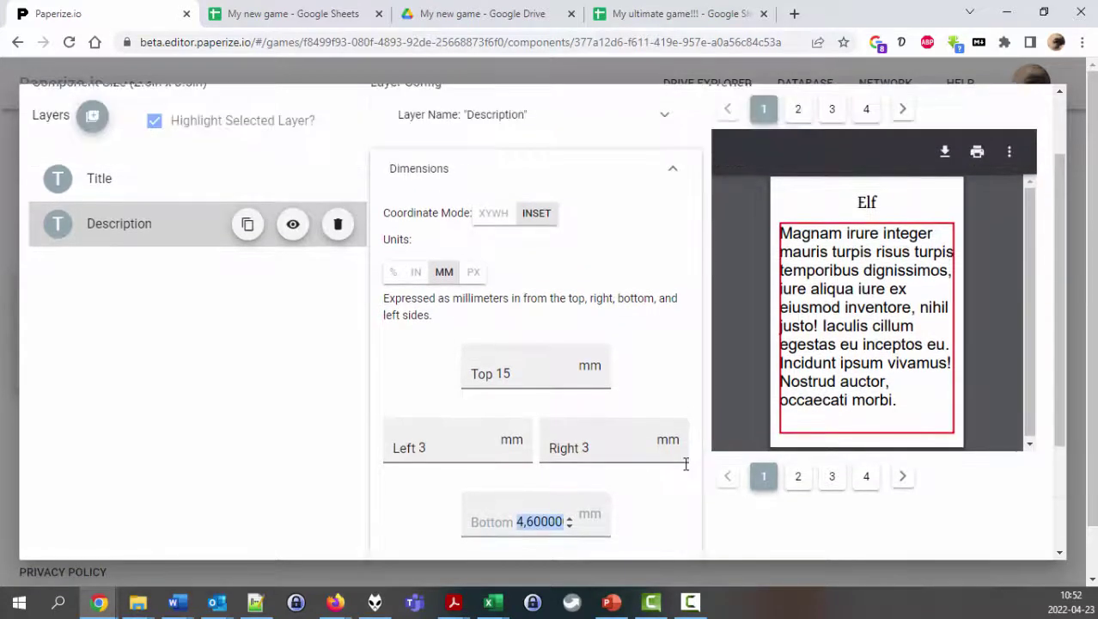
pyautogui.write('3')
pyautogui.scroll(-2, 684, 473)
pyautogui.scroll(2, 691, 446)
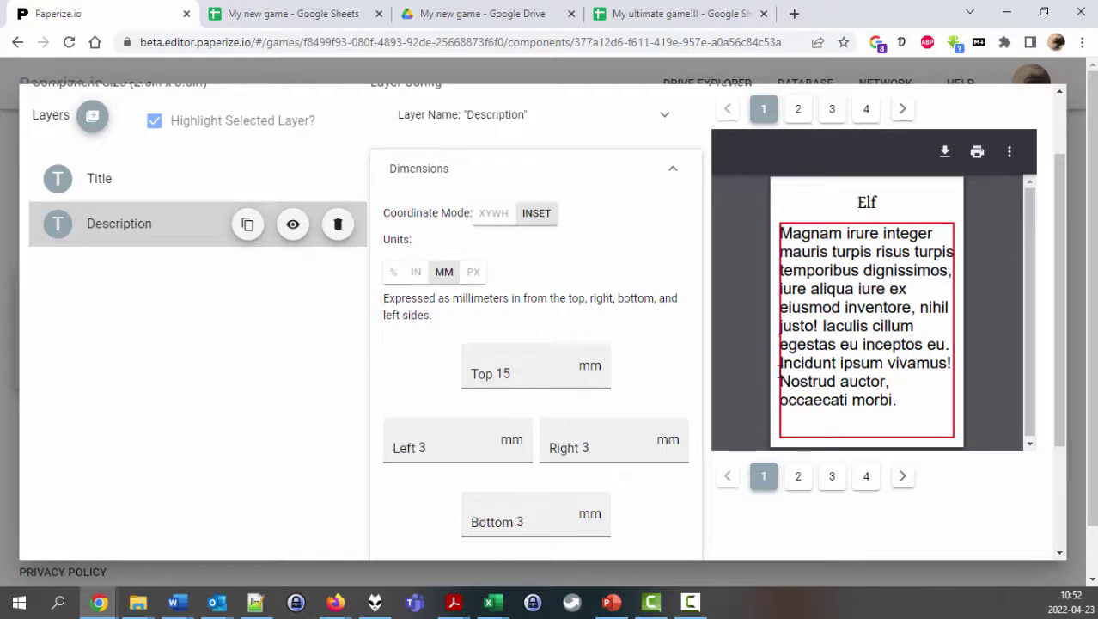
# Try top insets of 30 mm and 4,15 mm for the Description layer
pyautogui.moveTo(564, 373); pyautogui.dragTo(368, 375)
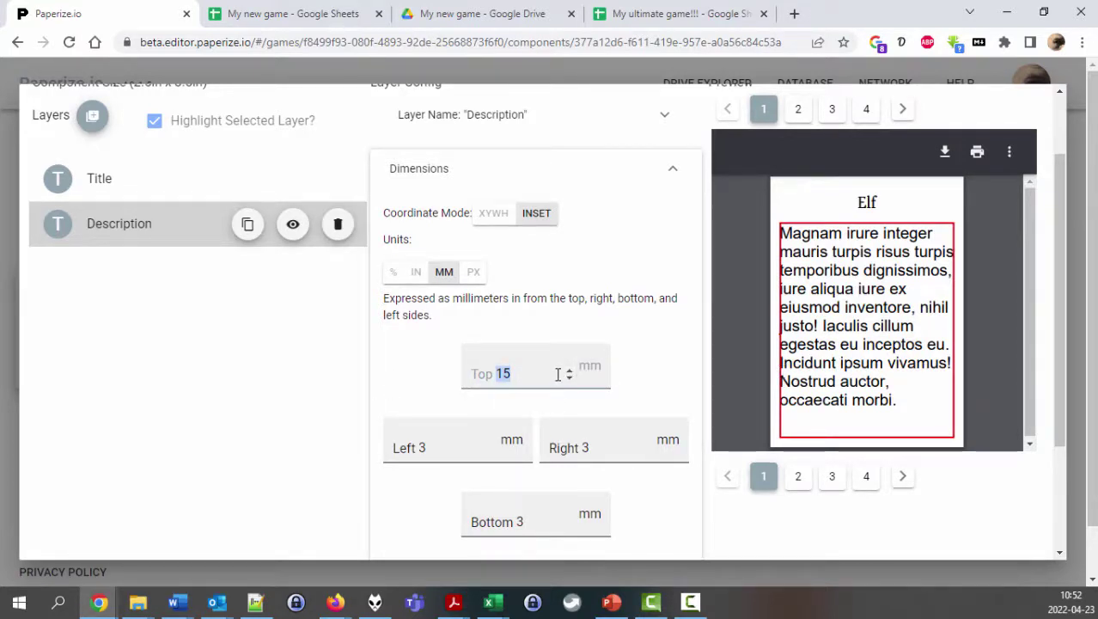
pyautogui.write('30')
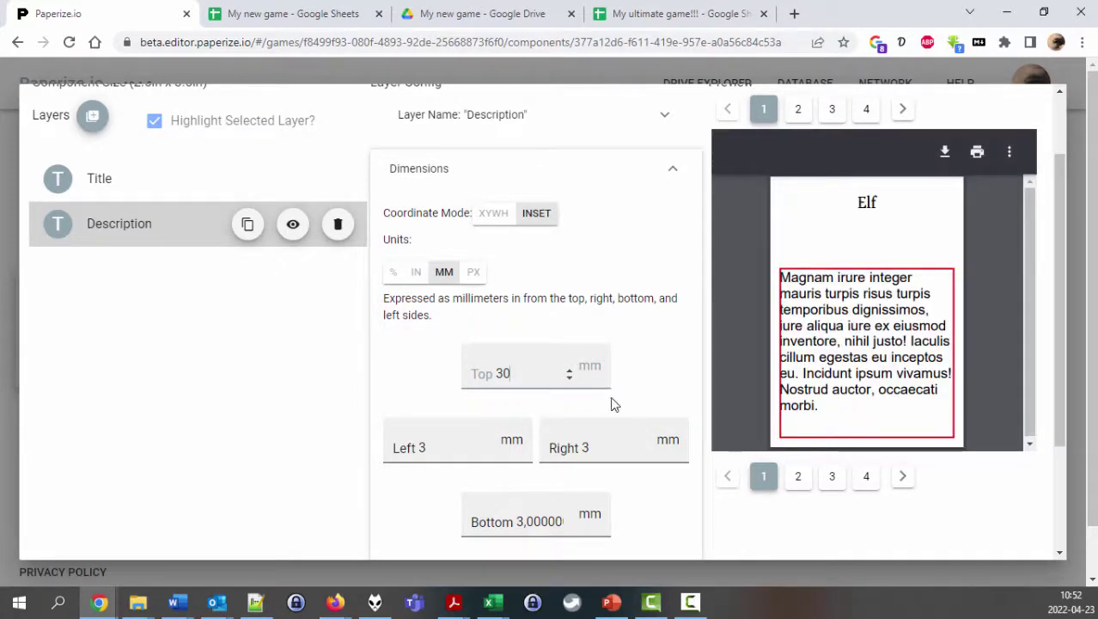
pyautogui.doubleClick(513, 370)
pyautogui.write('4,15')
pyautogui.press('Tab')
# Set the Description layer's top inset to 45 mm and close the template editor
pyautogui.doubleClick(496, 373)
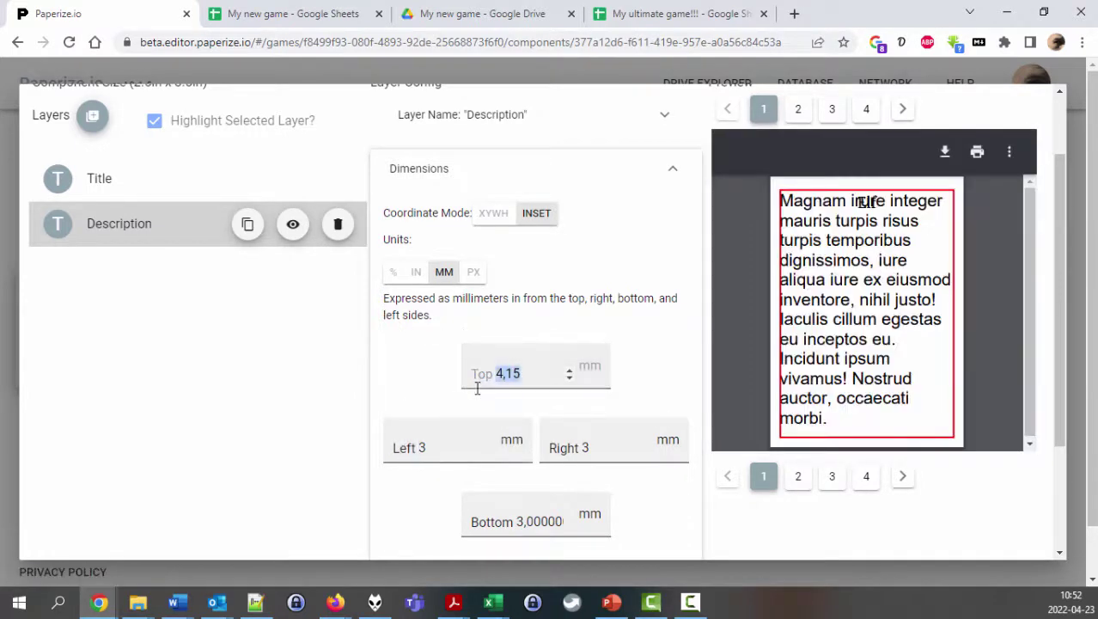
pyautogui.write('45')
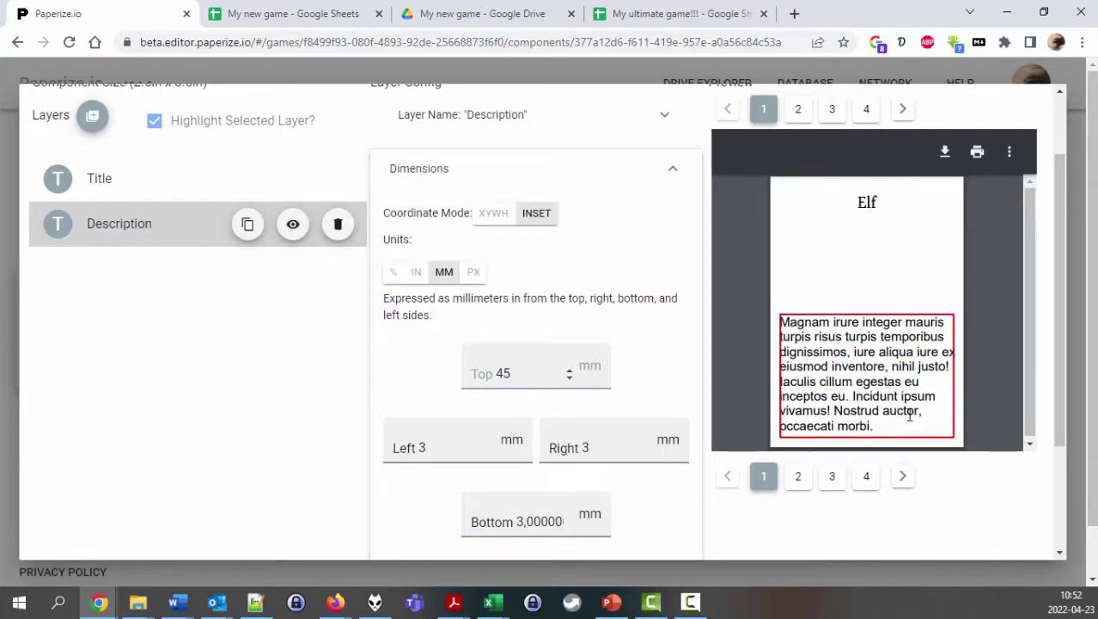
pyautogui.scroll(1, 483, 278)
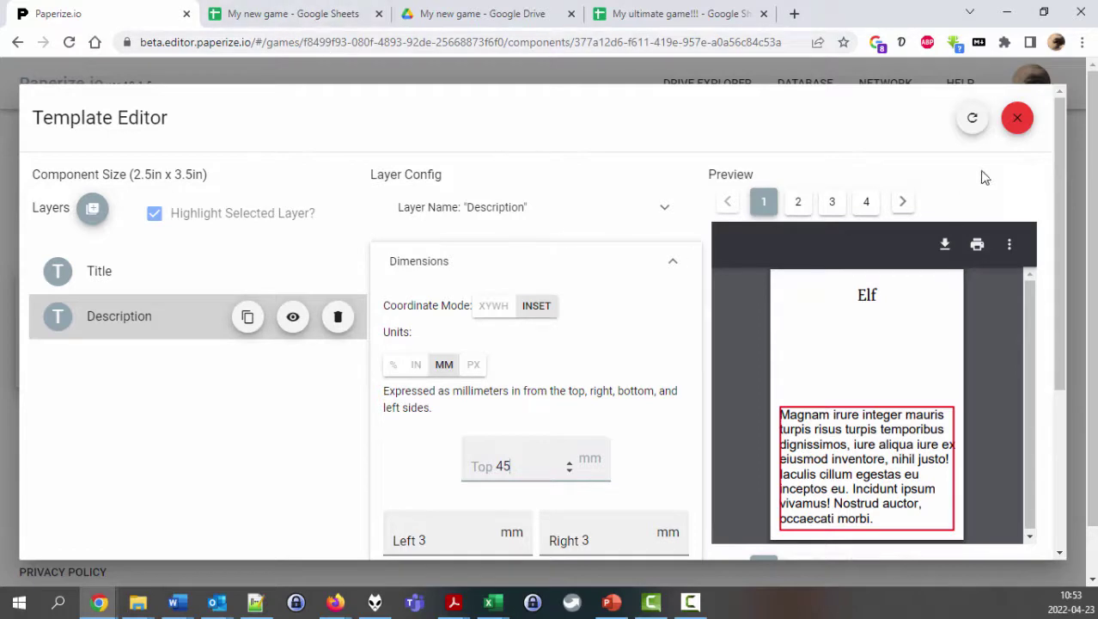
pyautogui.click(1019, 120)
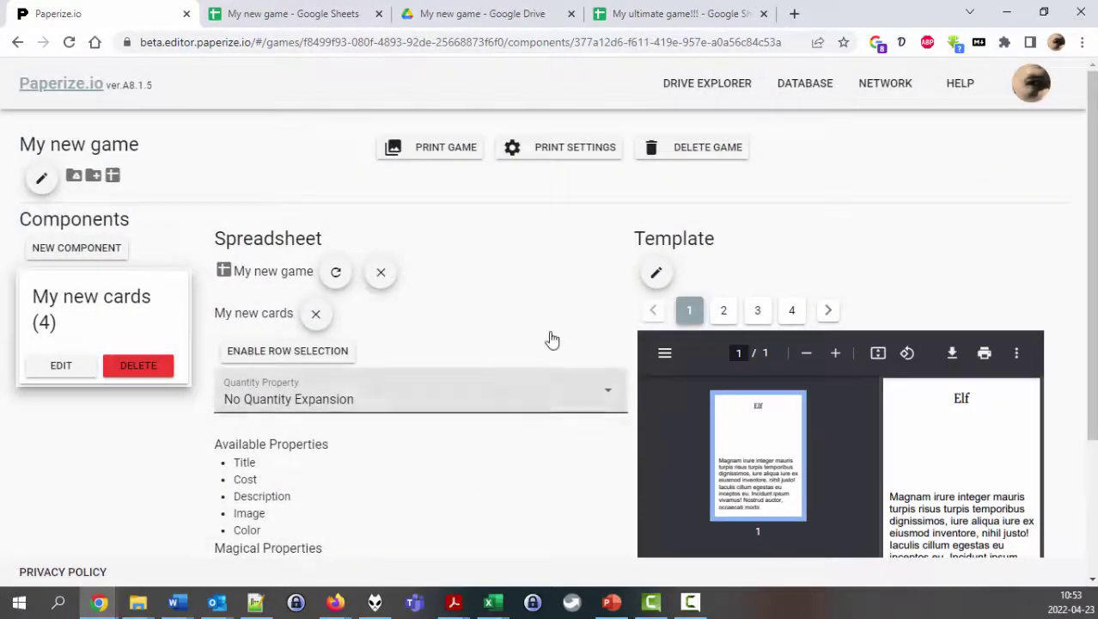
# Check the game's folder in Google Drive, then return to Paperize.io and set the file uploader's destination to the Images folder
pyautogui.click(471, 13)
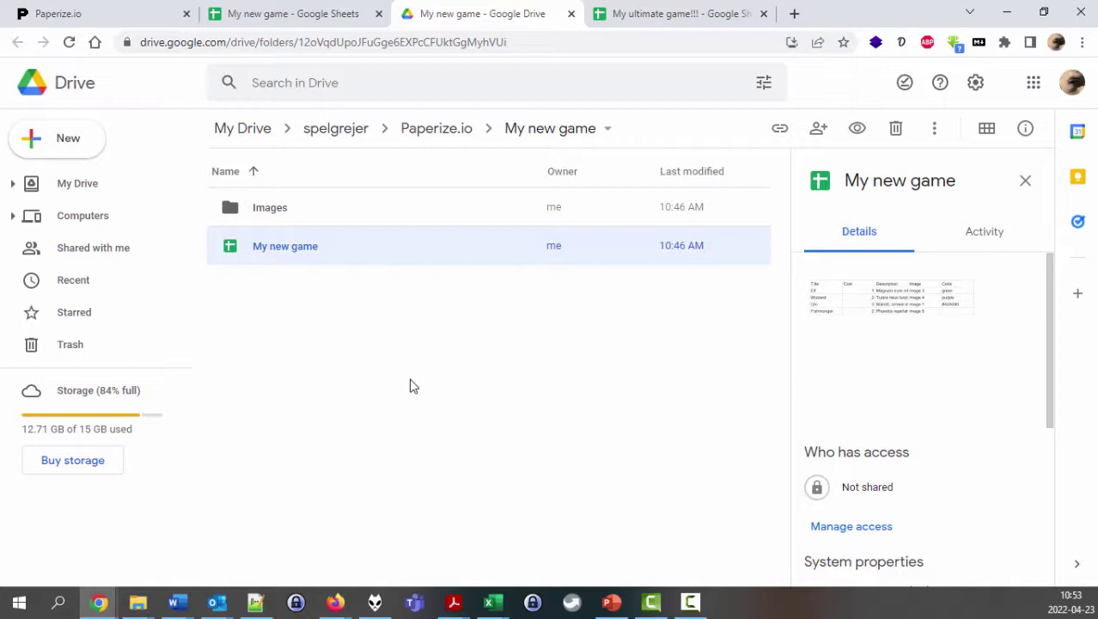
pyautogui.click(106, 15)
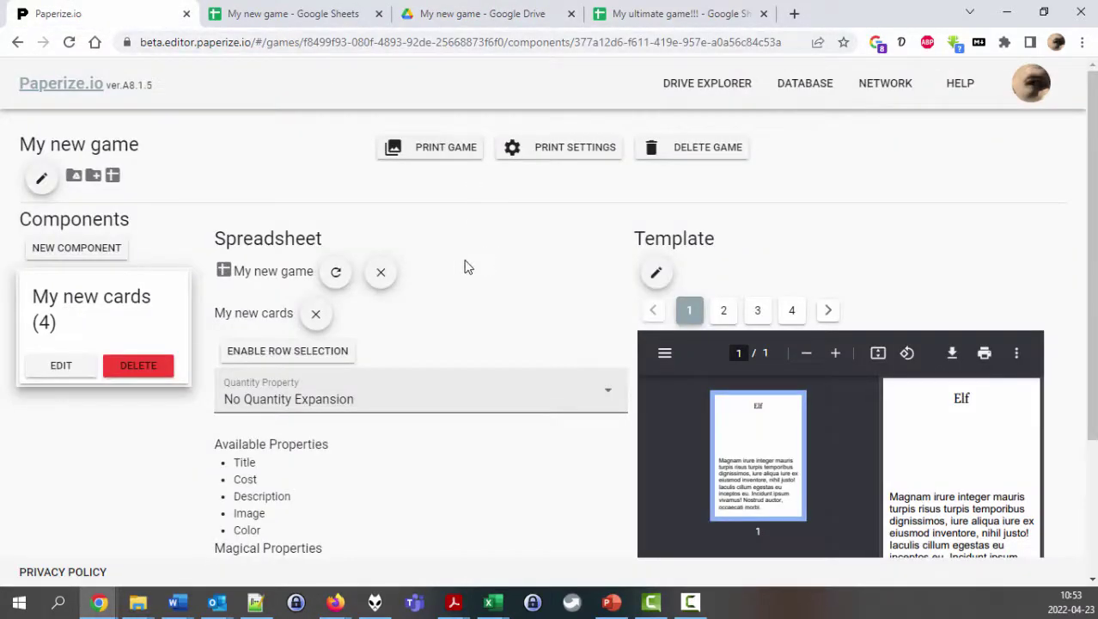
pyautogui.click(95, 176)
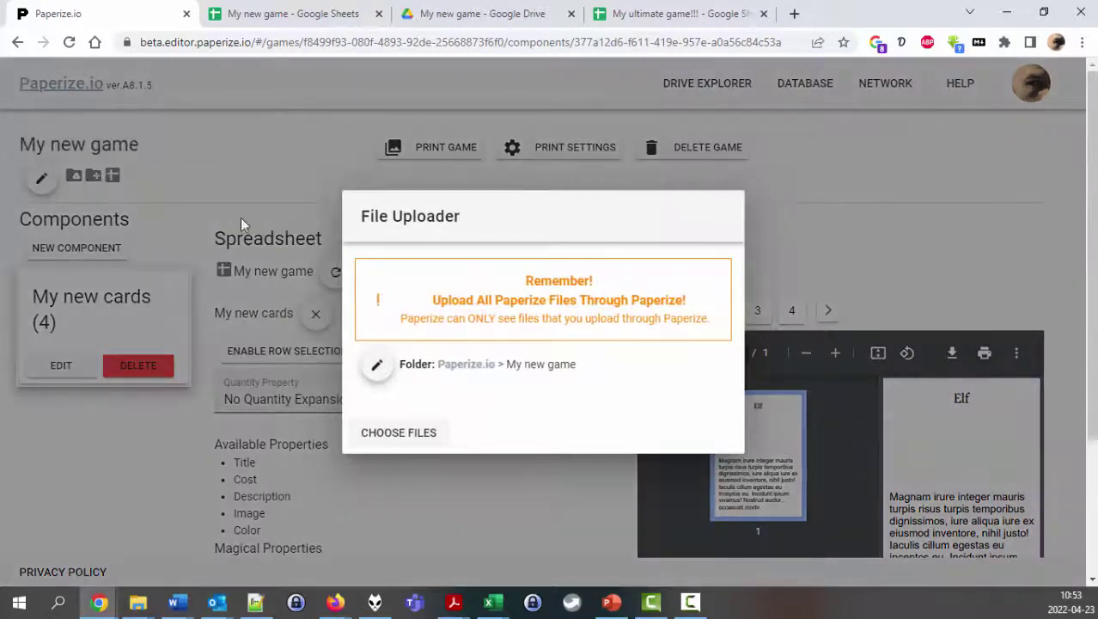
pyautogui.click(377, 364)
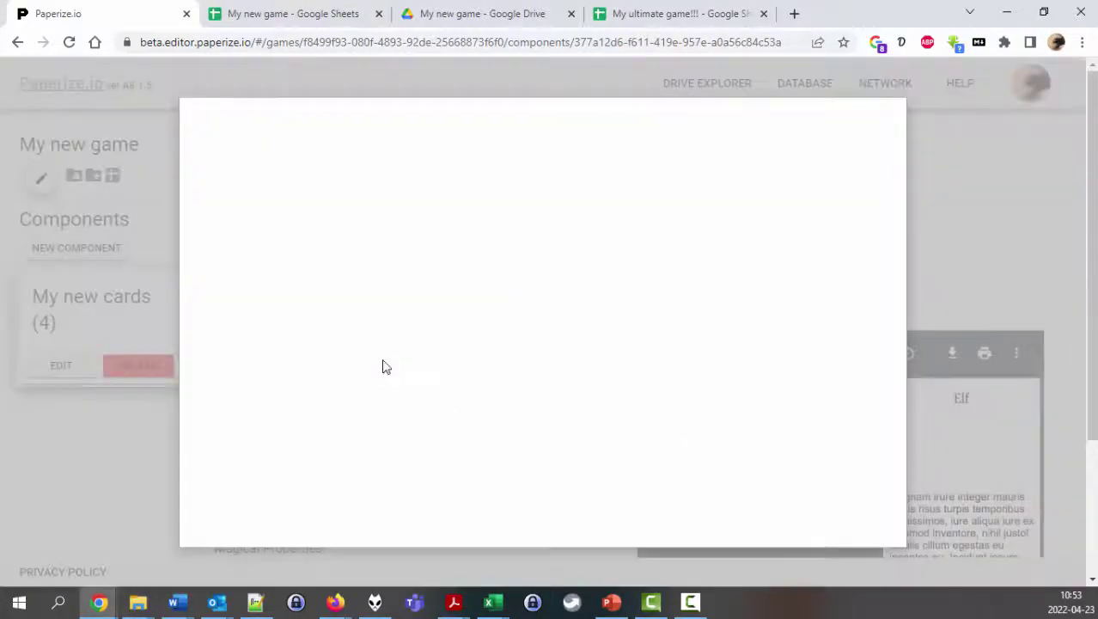
pyautogui.click(266, 321)
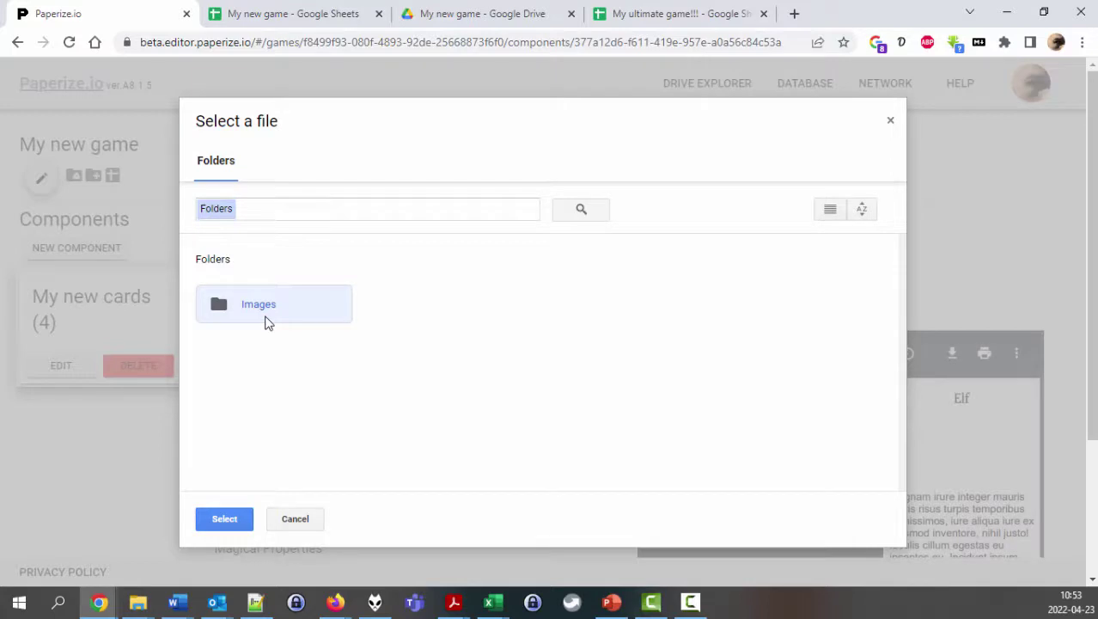
pyautogui.click(227, 521)
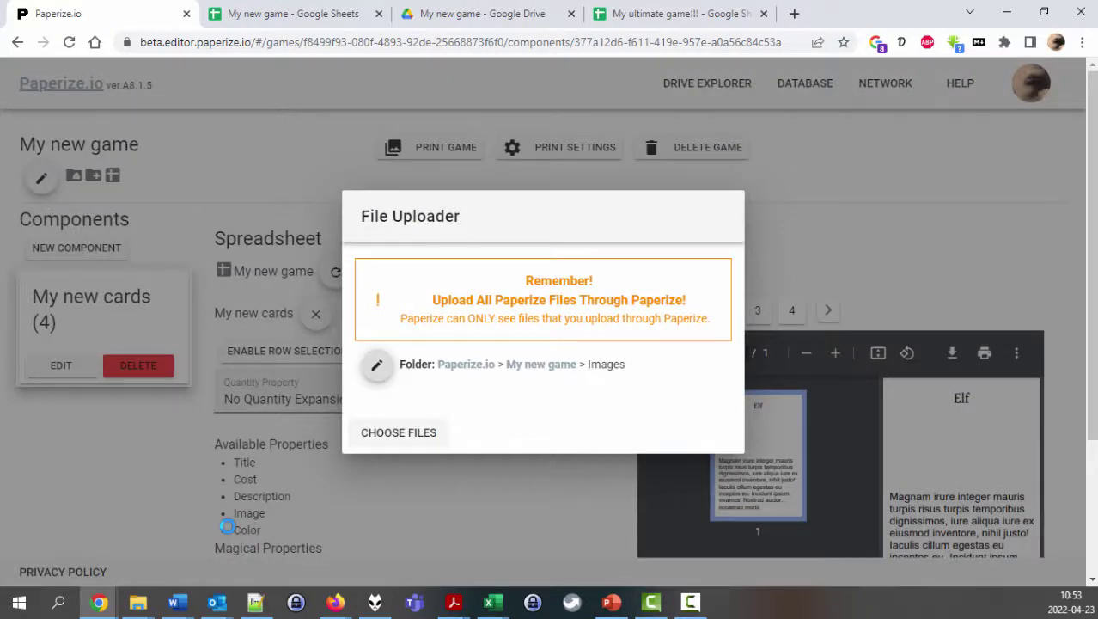
# Upload image 1.jpg through image 7.jpg from the example images folder in Downloads to the game's Images folder
pyautogui.click(405, 440)
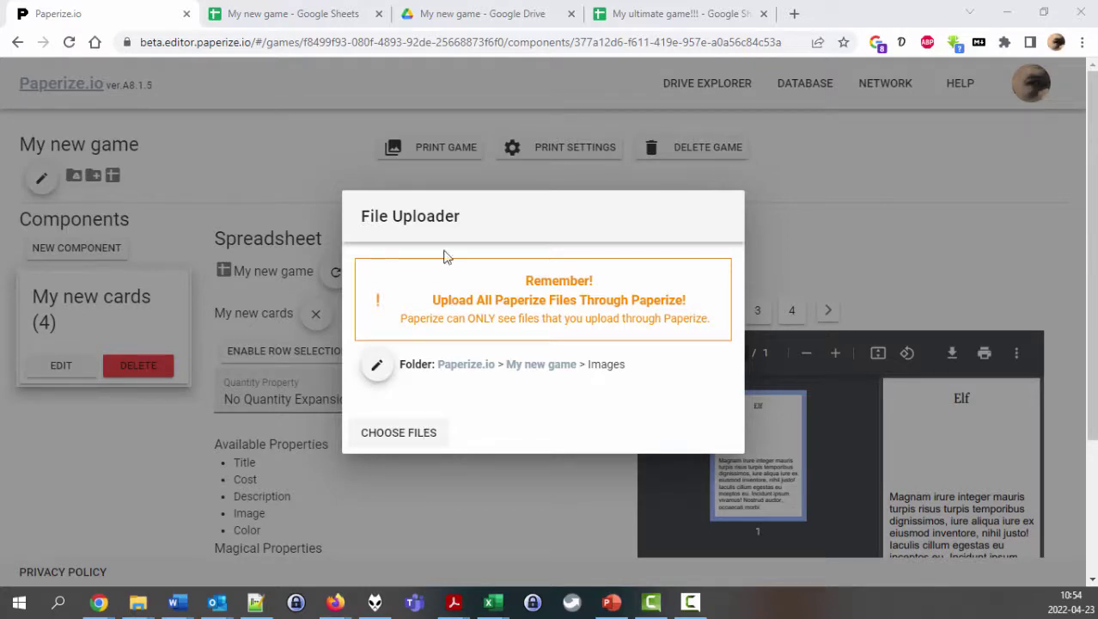
pyautogui.click(410, 438)
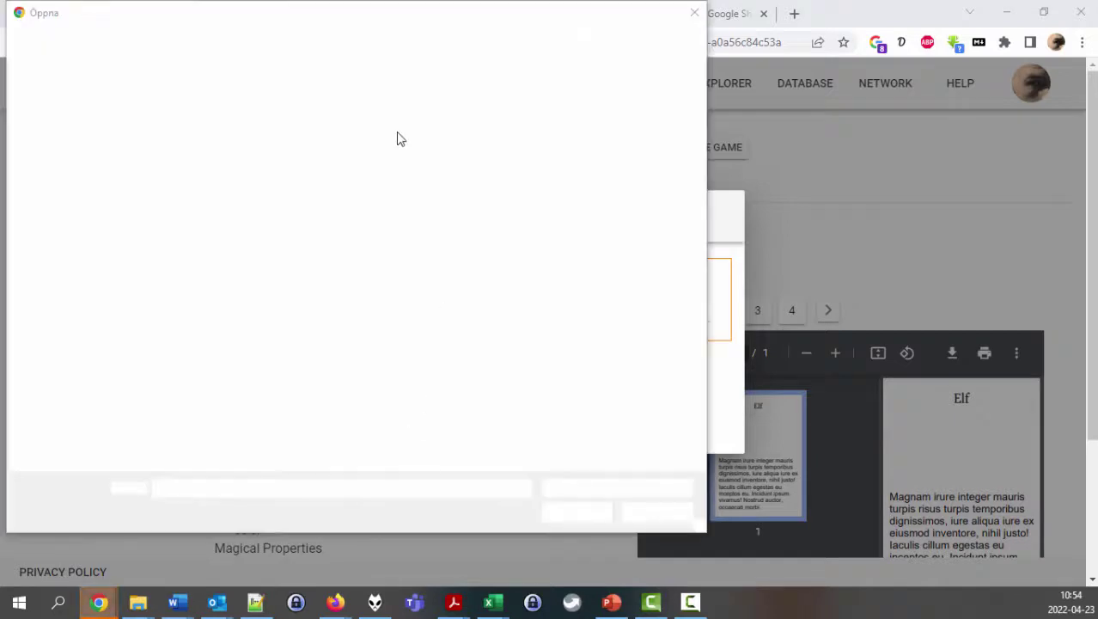
pyautogui.moveTo(294, 22); pyautogui.dragTo(345, 41)
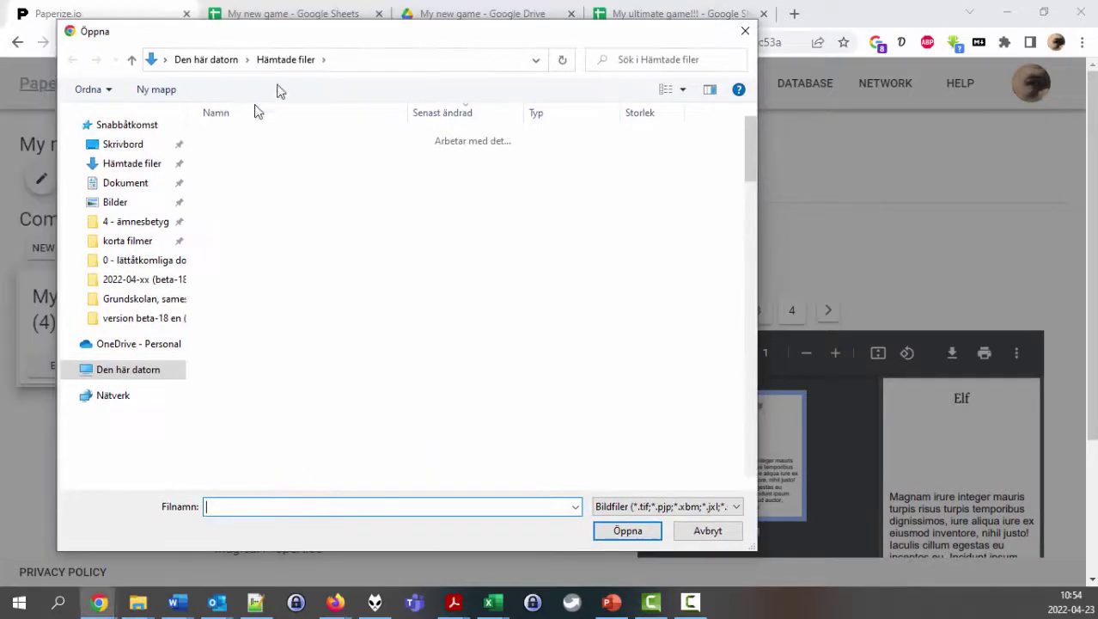
pyautogui.click(146, 163)
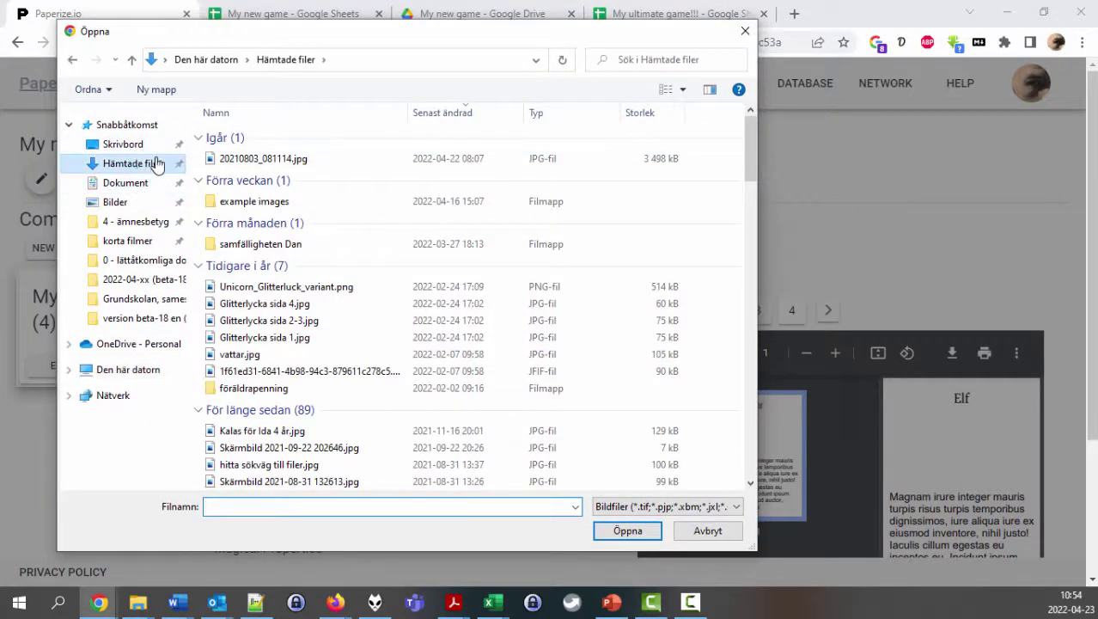
pyautogui.doubleClick(249, 201)
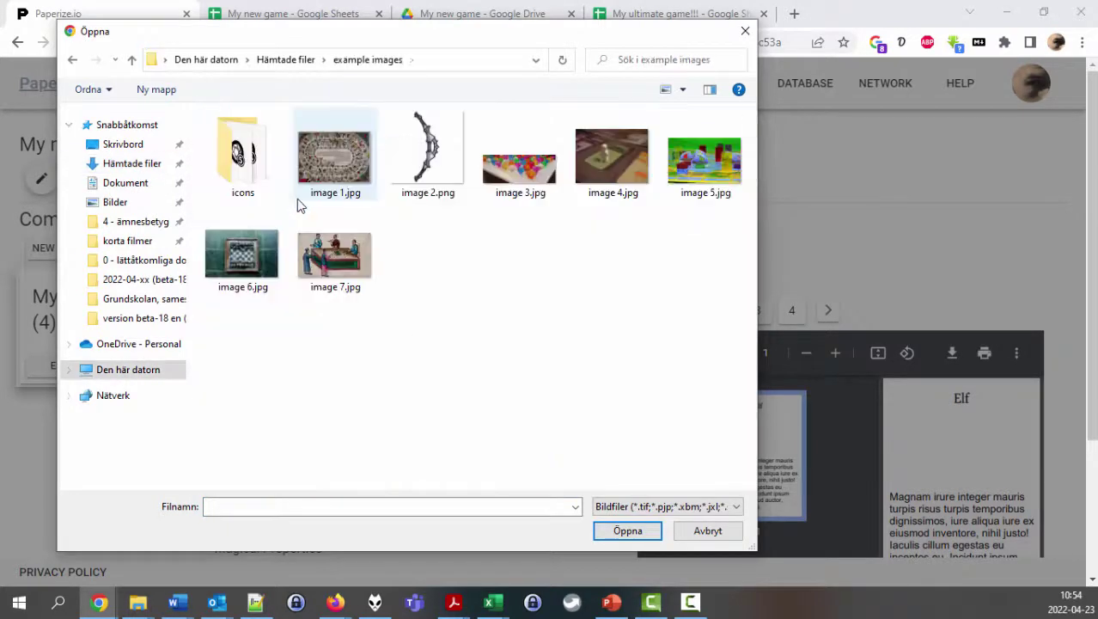
pyautogui.click(360, 153)
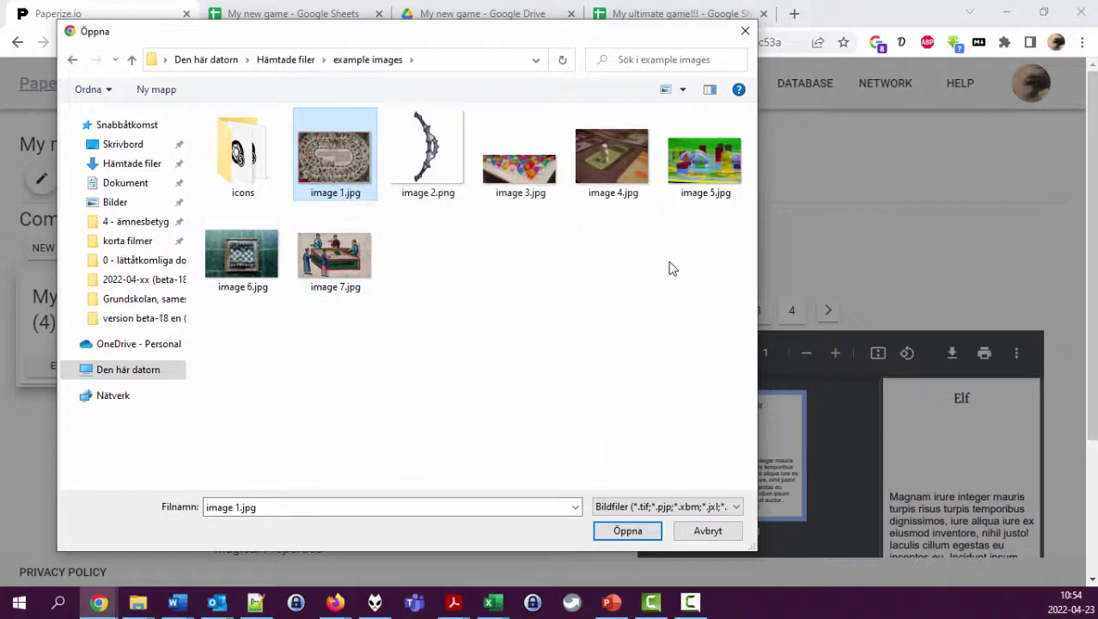
pyautogui.keyDown('shift'); pyautogui.click(335, 270); pyautogui.keyUp('shift')
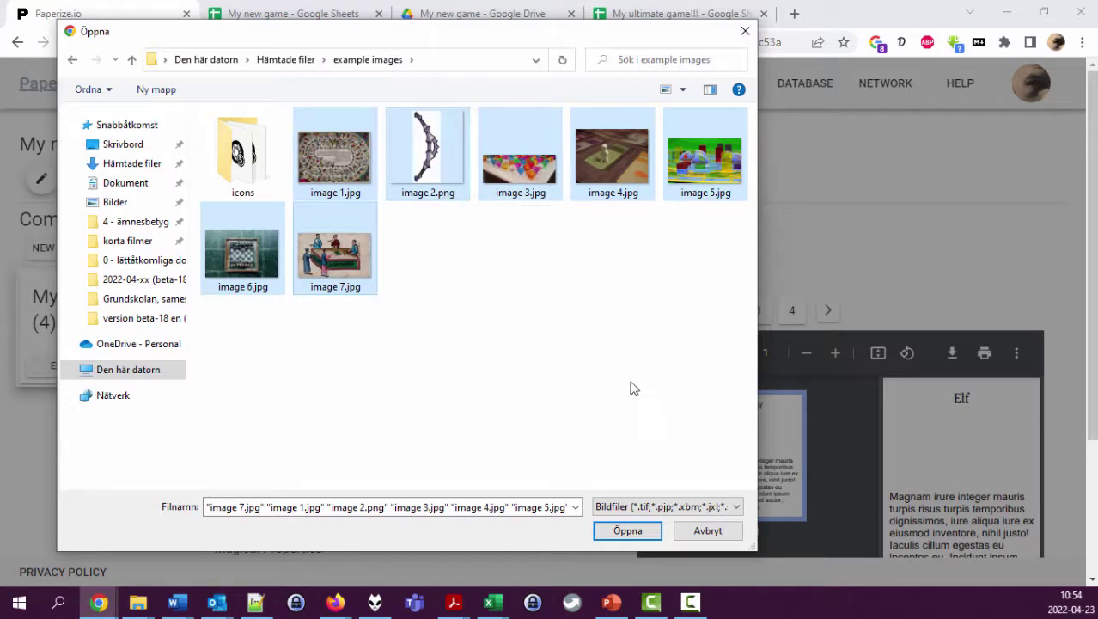
pyautogui.click(627, 531)
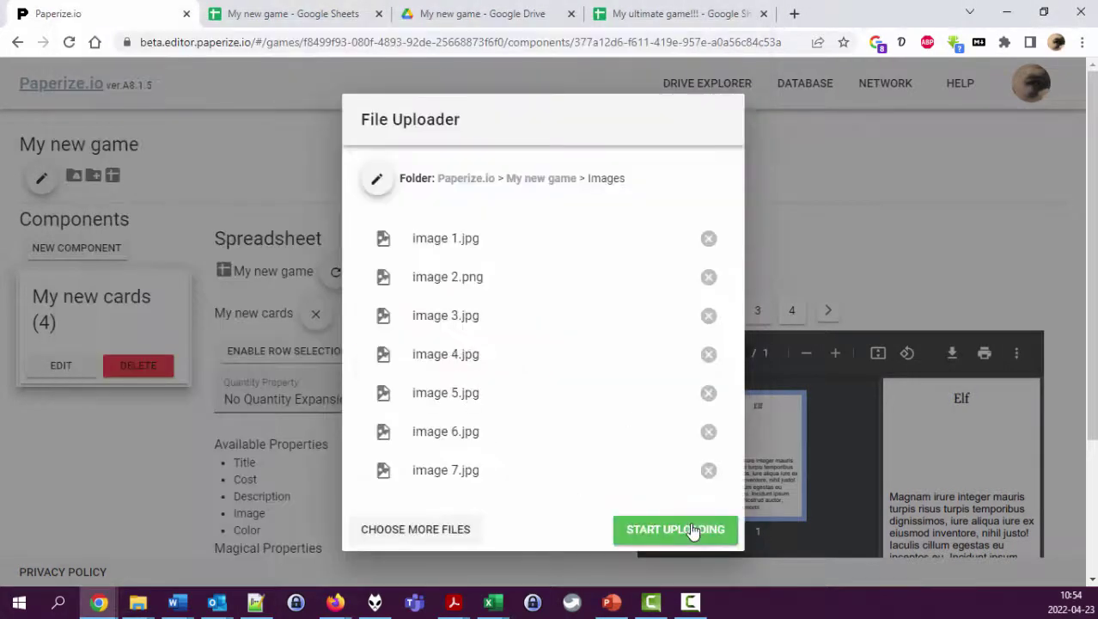
pyautogui.click(697, 525)
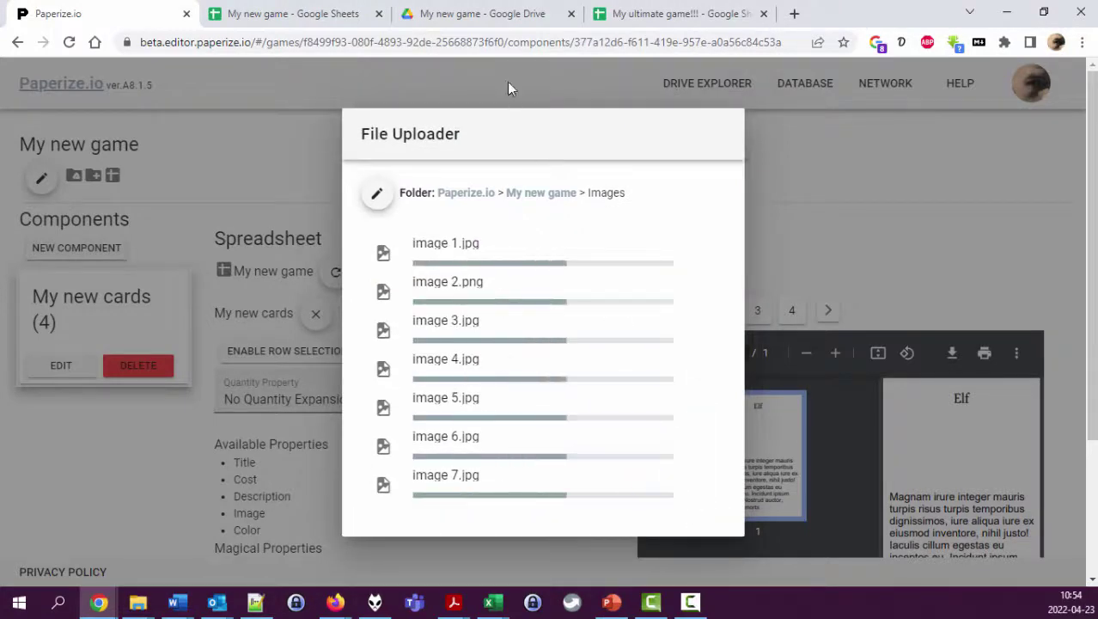
# Check the uploaded files in the game's Images folder in Google Drive and return to Paperize.io
pyautogui.click(480, 16)
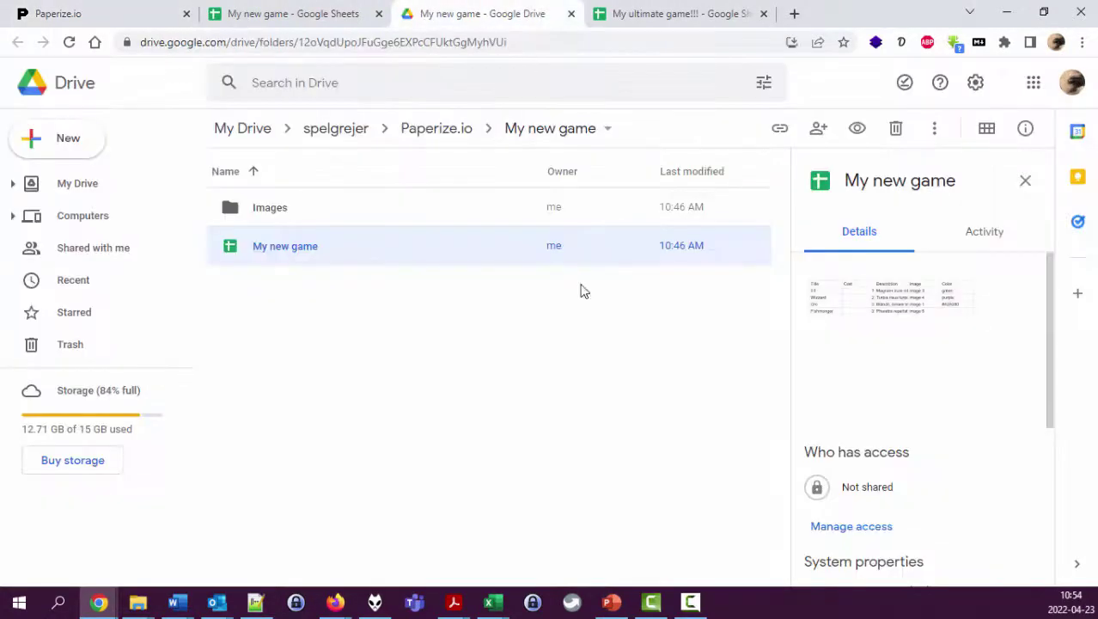
pyautogui.doubleClick(271, 209)
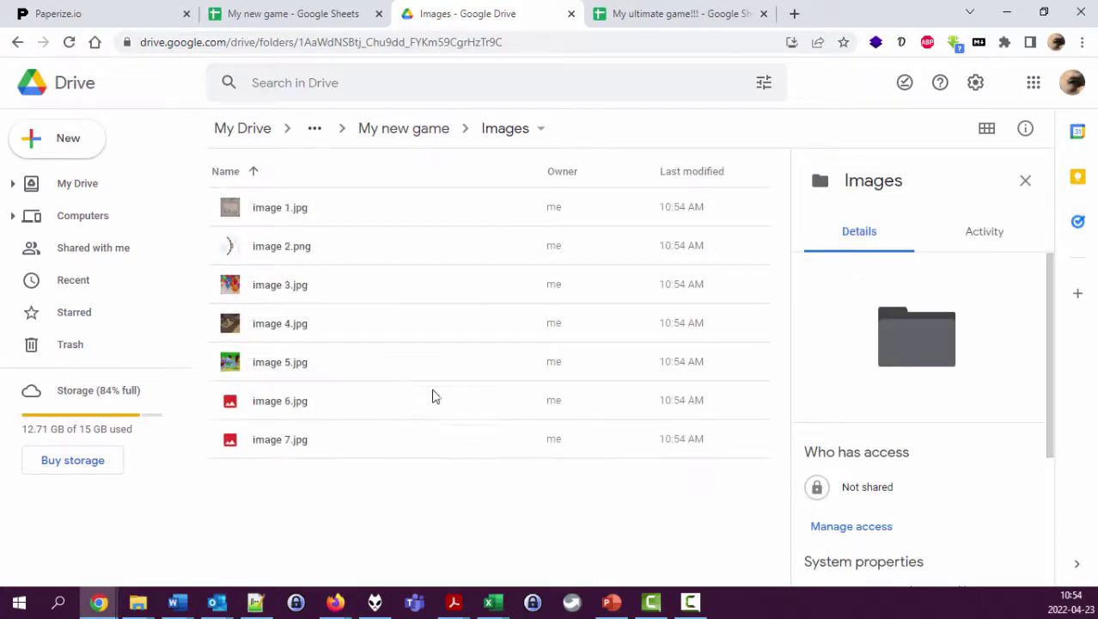
pyautogui.click(116, 17)
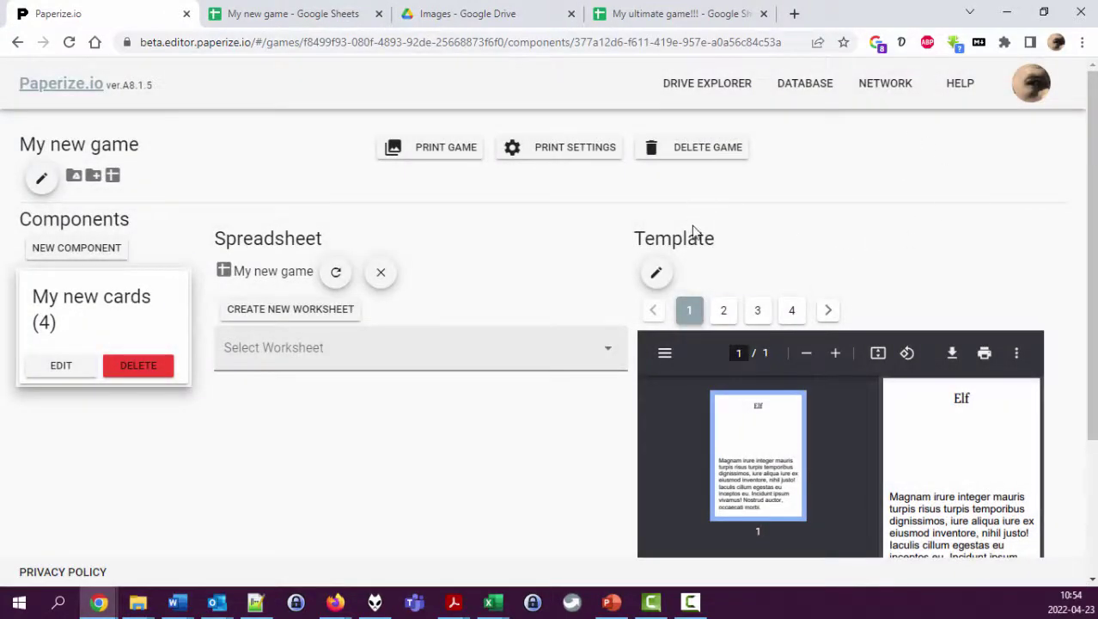
# Add an image layer to the card template and check the Image column in the game's Google Sheet
pyautogui.click(655, 276)
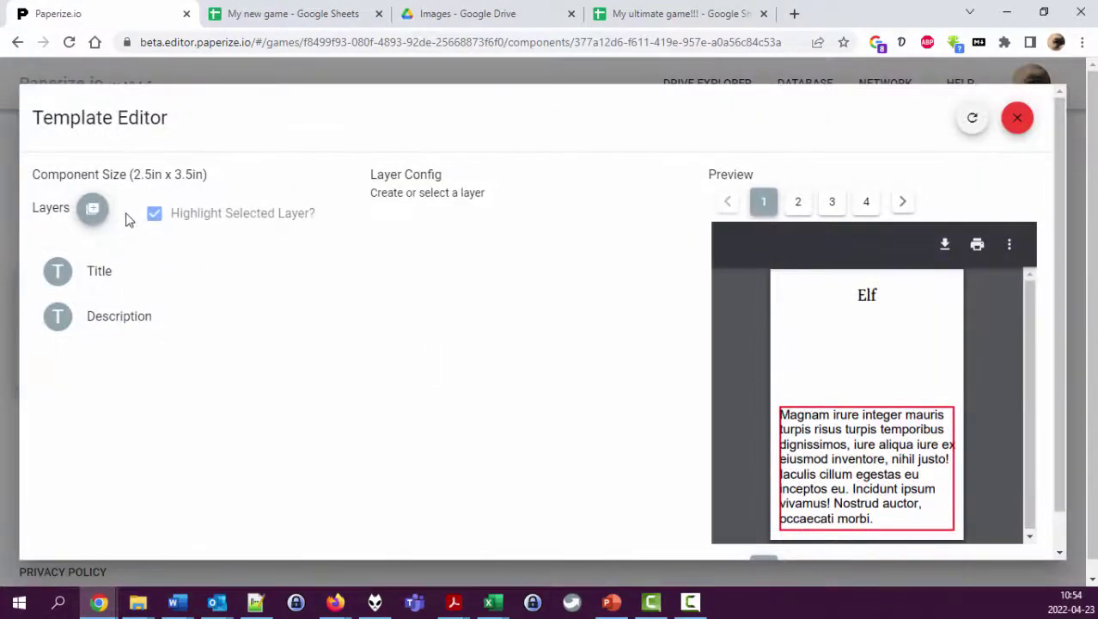
pyautogui.click(94, 210)
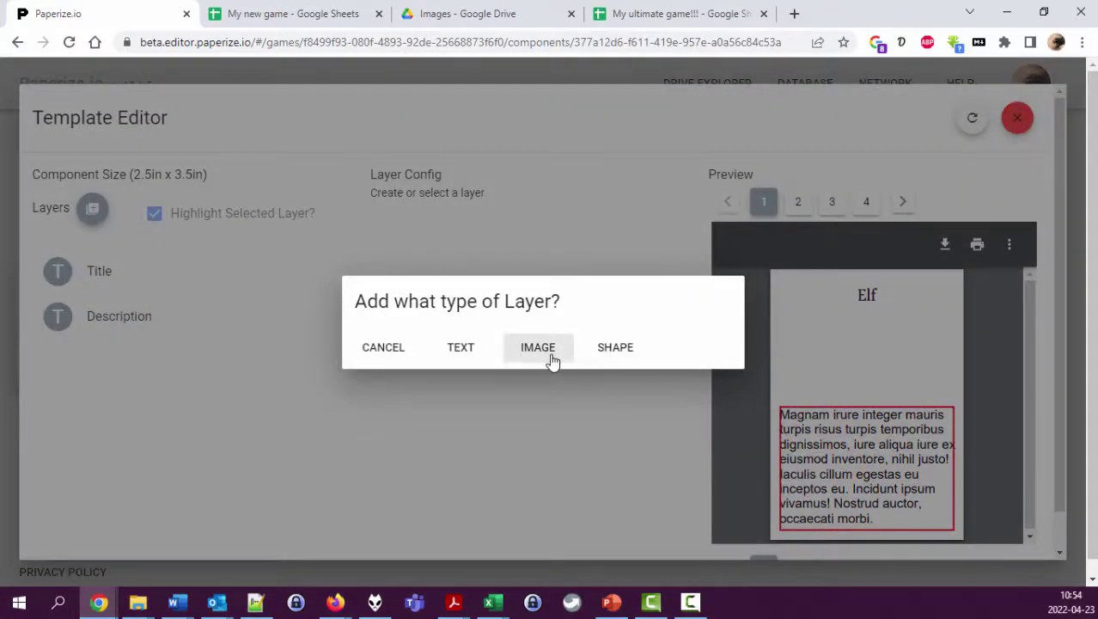
pyautogui.click(550, 359)
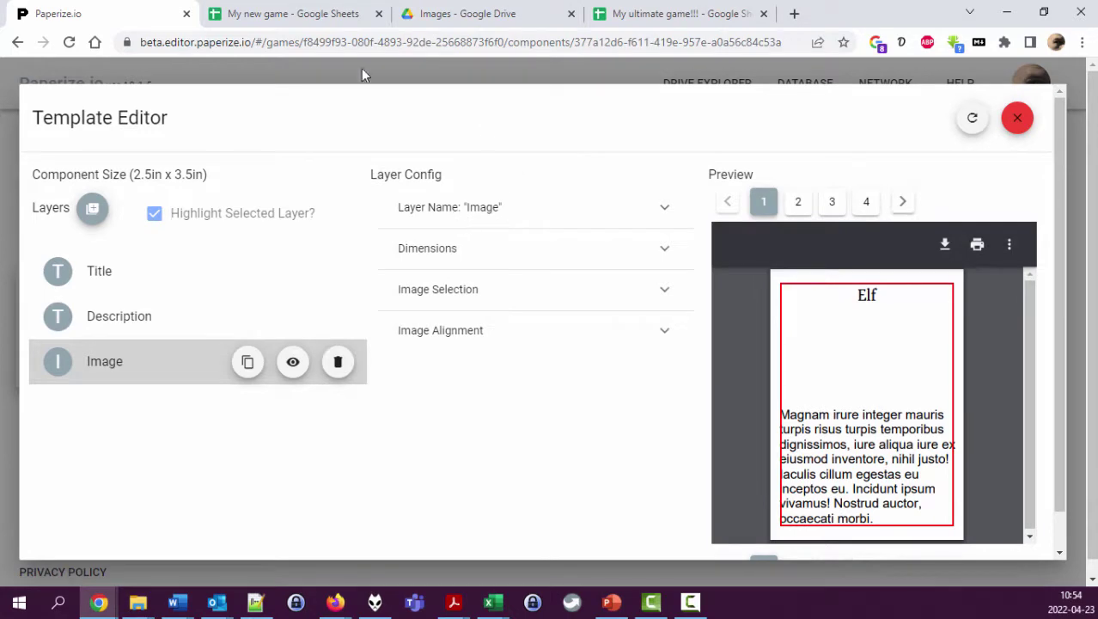
pyautogui.click(329, 24)
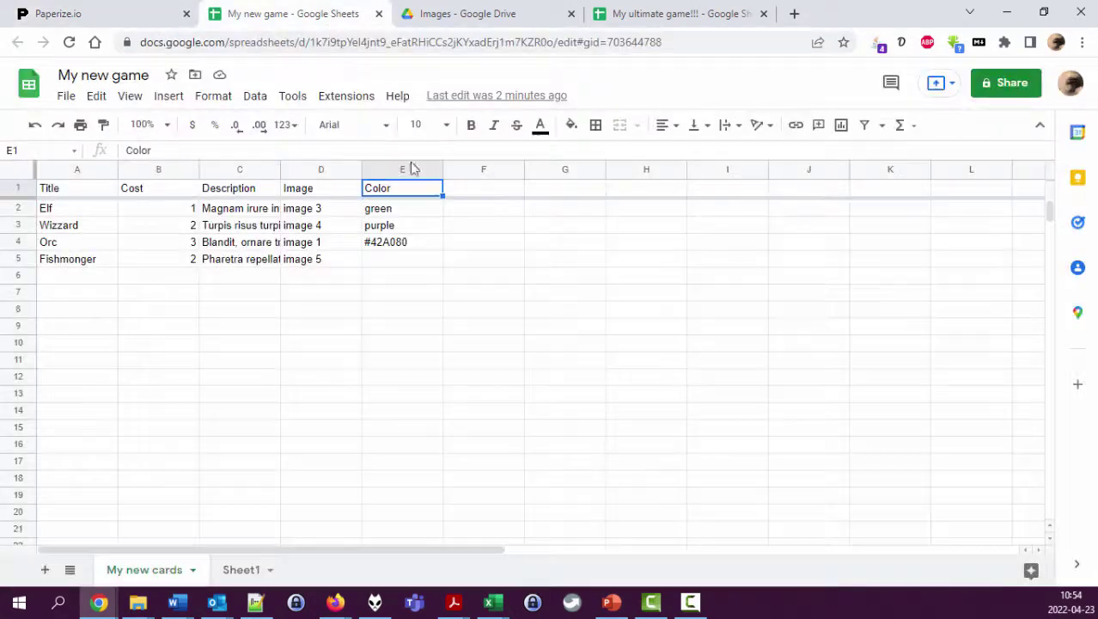
pyautogui.click(124, 15)
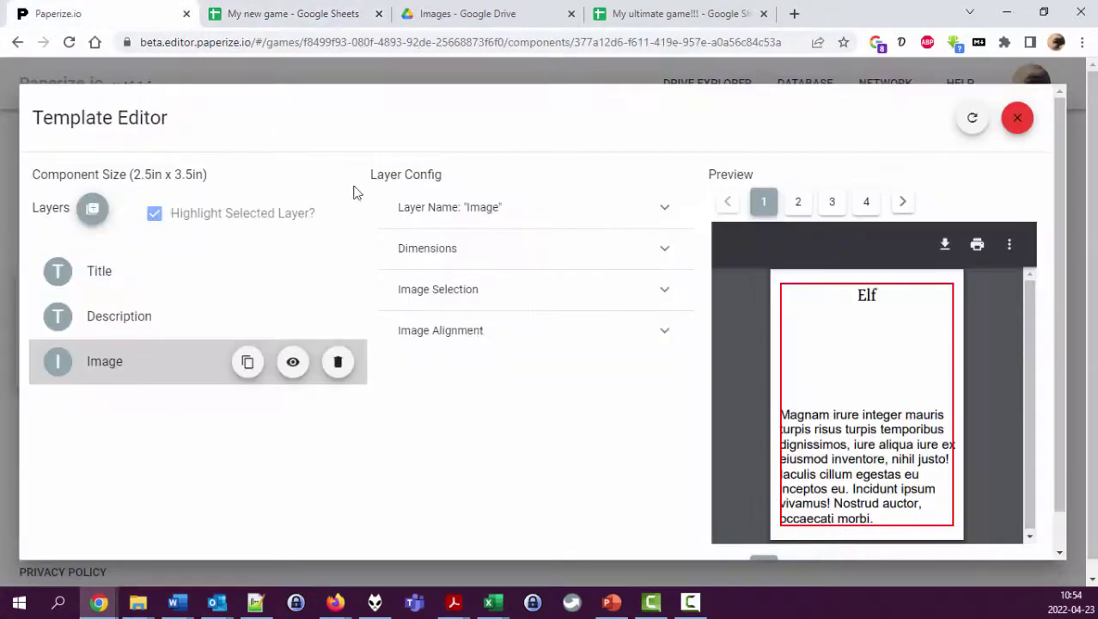
# Set the Image layer's dimension units to millimetres and its top inset to 15 mm
pyautogui.click(478, 264)
pyautogui.click(549, 313)
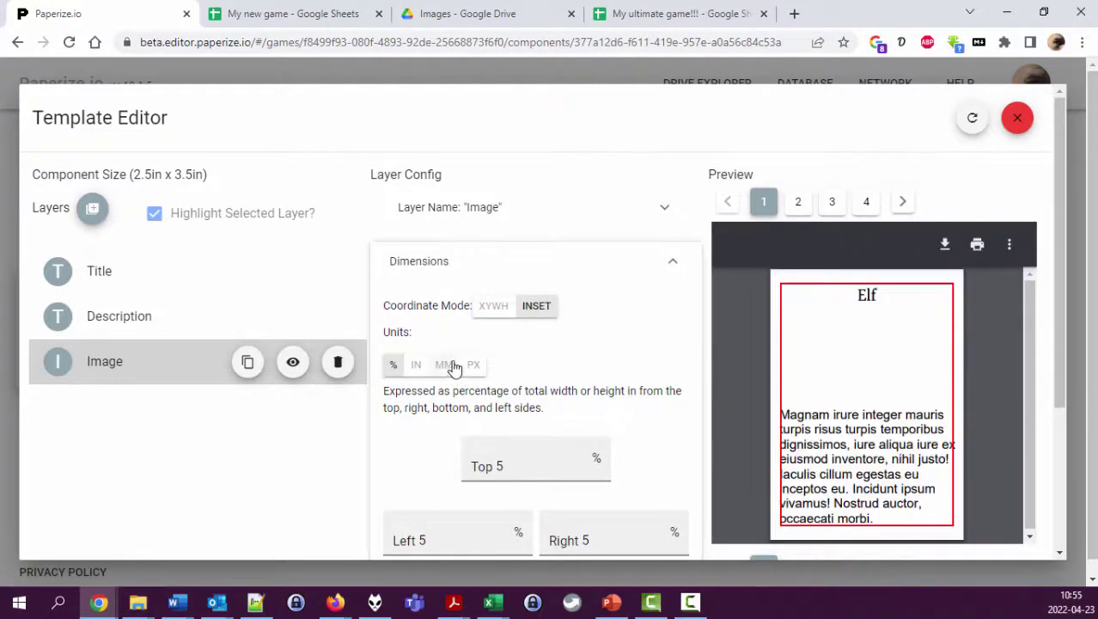
pyautogui.click(446, 365)
pyautogui.moveTo(491, 466); pyautogui.dragTo(580, 466)
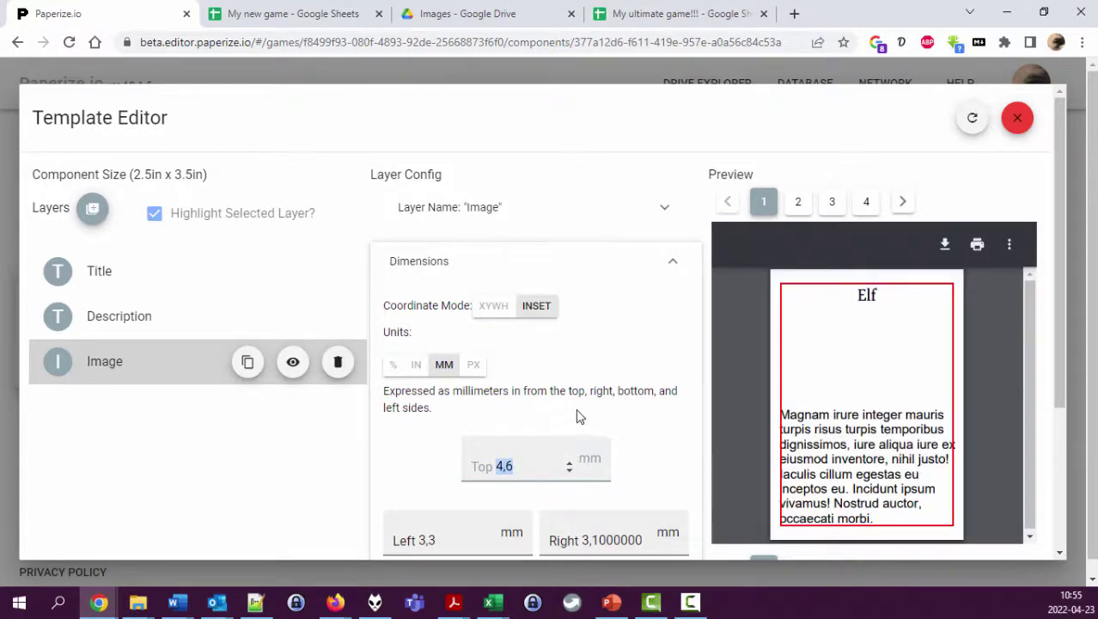
pyautogui.write('15')
# Set the Image layer's left and right insets to 3 mm each
pyautogui.scroll(-1, 459, 459)
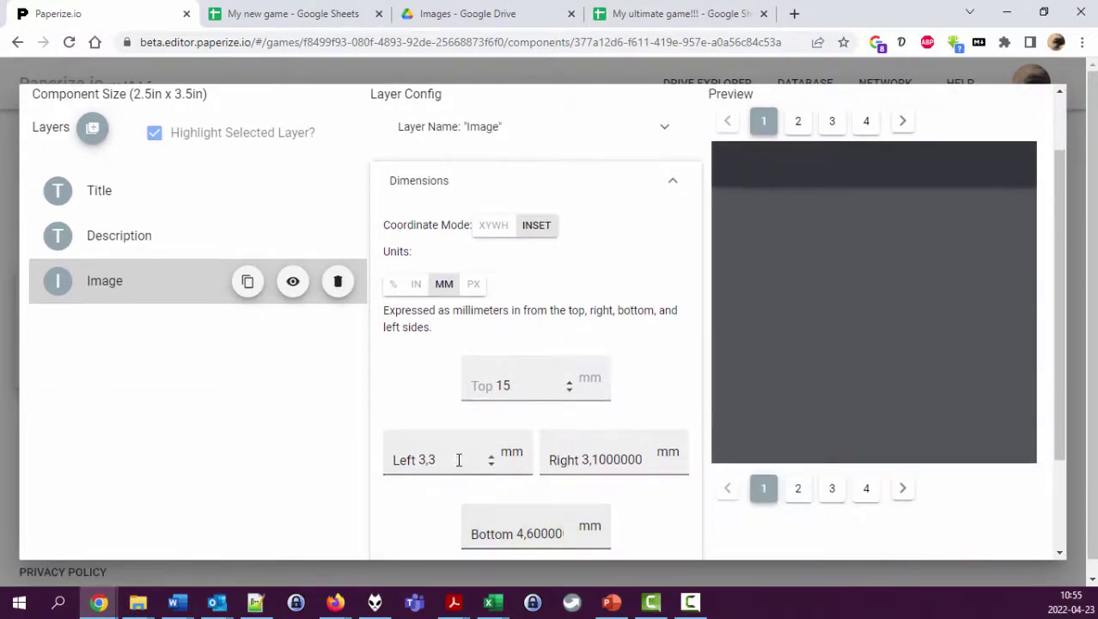
pyautogui.moveTo(436, 460); pyautogui.dragTo(362, 466)
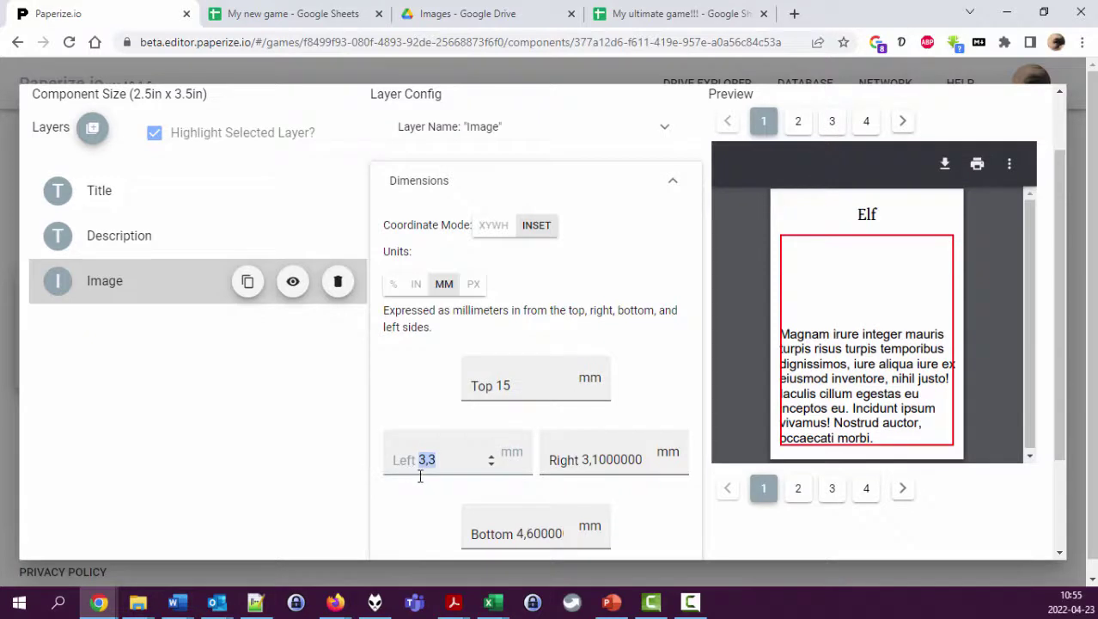
pyautogui.write('4,1')
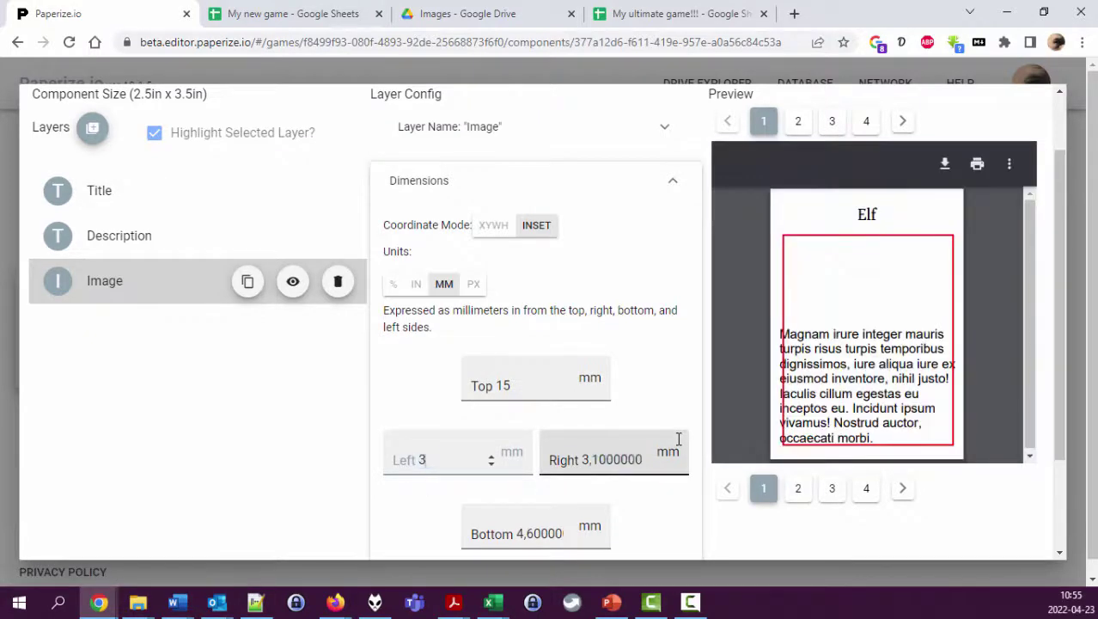
pyautogui.doubleClick(678, 439)
pyautogui.write('3')
pyautogui.press('Tab')
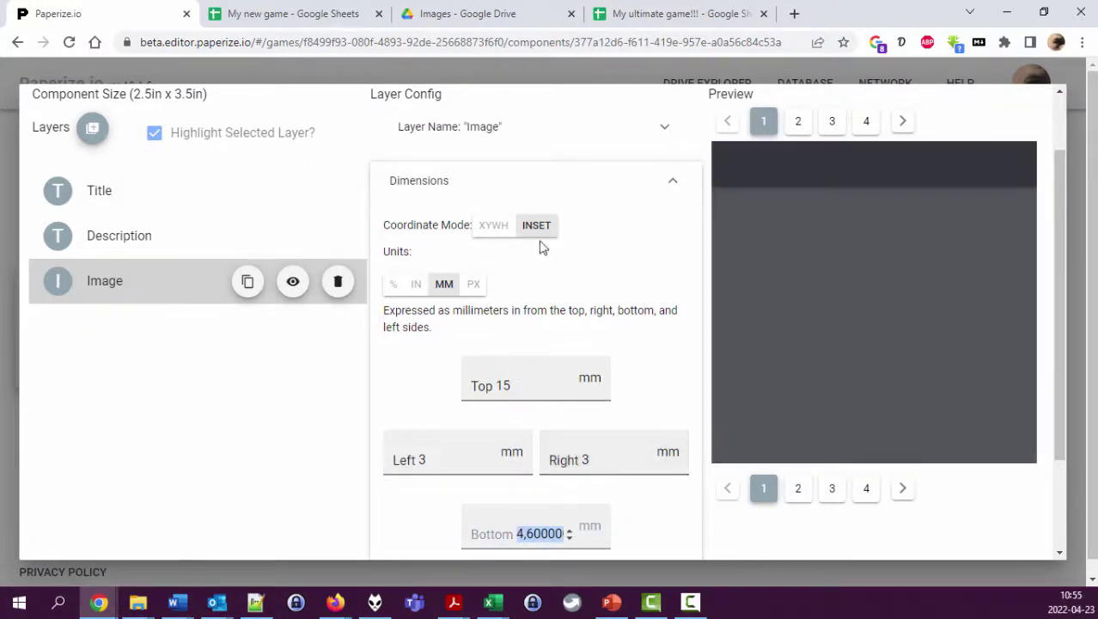
# Switch the Image layer's coordinate mode to XYWH and adjust its height through 20,1 and 35,1 mm to 30 mm
pyautogui.click(494, 225)
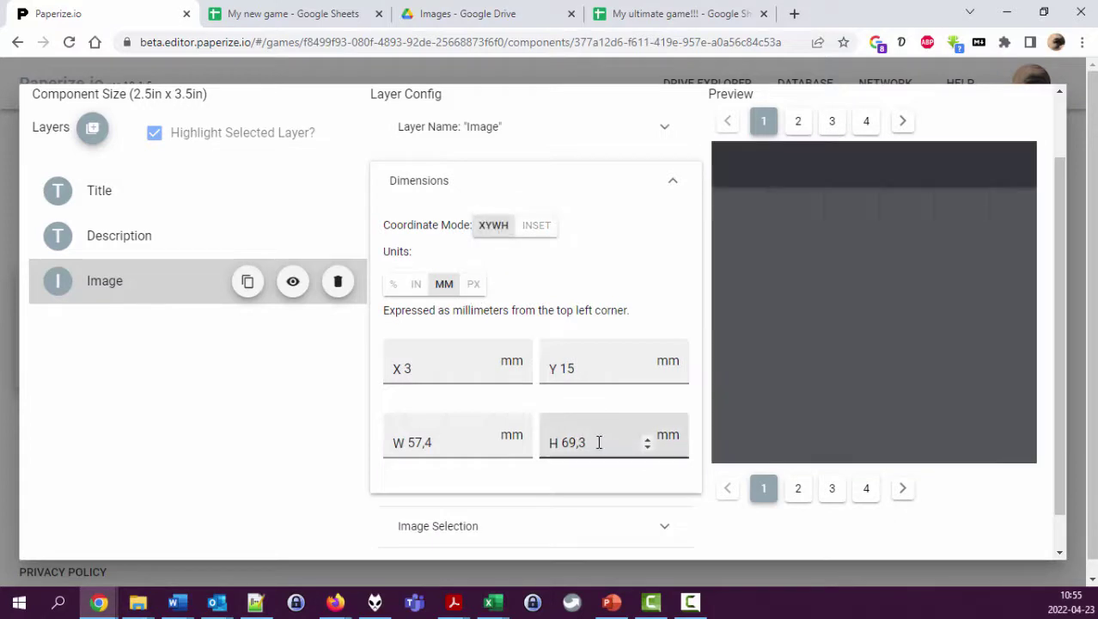
pyautogui.click(576, 442)
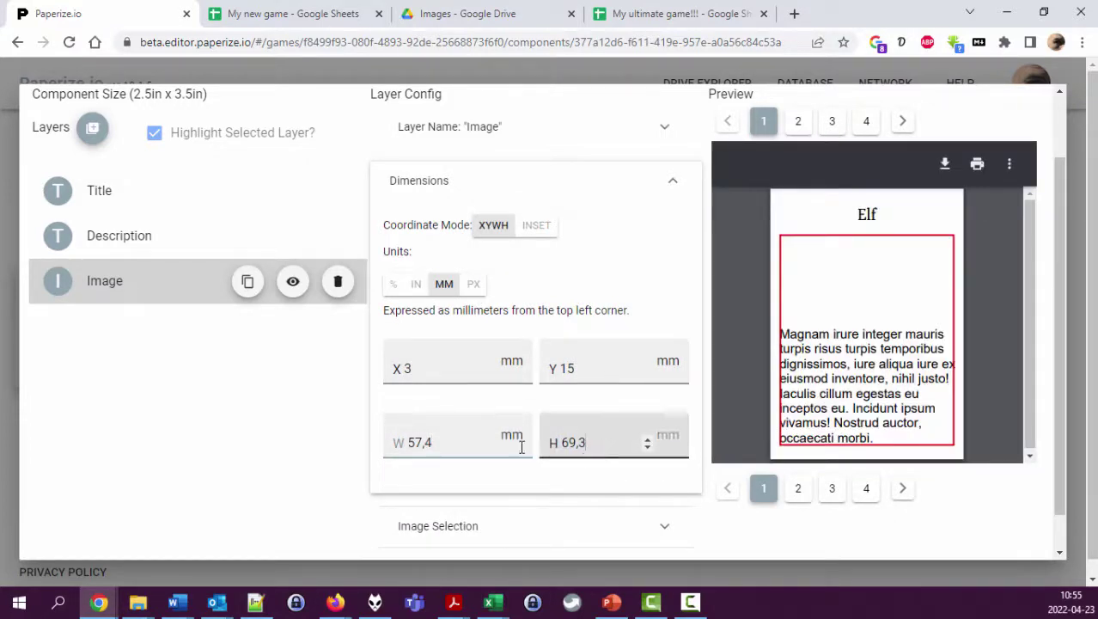
pyautogui.hotkey('ctrl', 'a')
pyautogui.write('2')
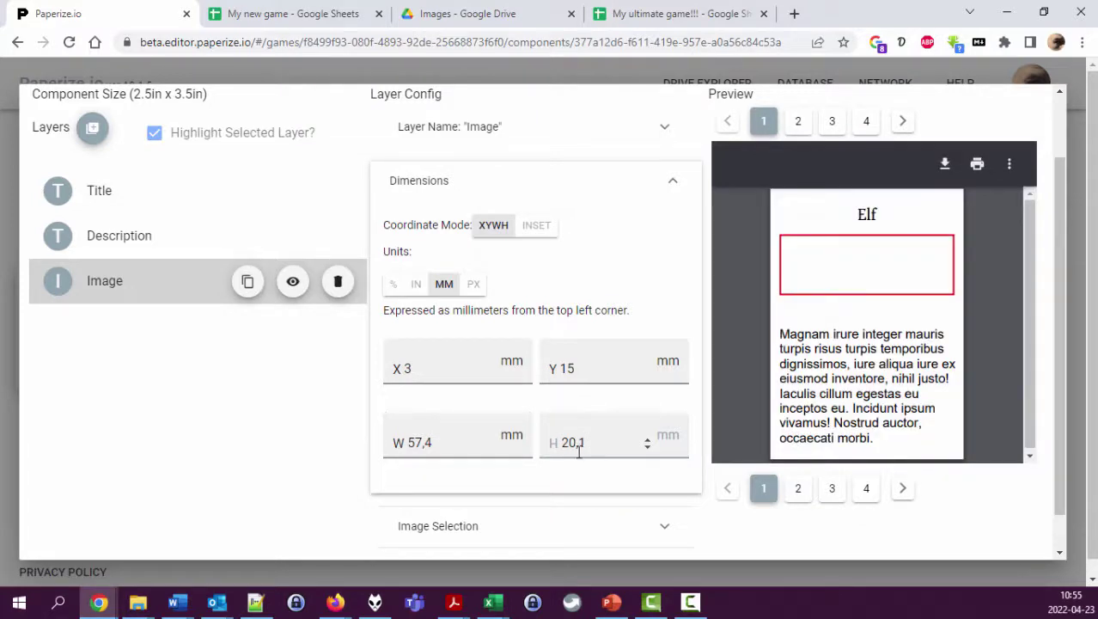
pyautogui.hotkey('ctrl', 'a')
pyautogui.write('35,1')
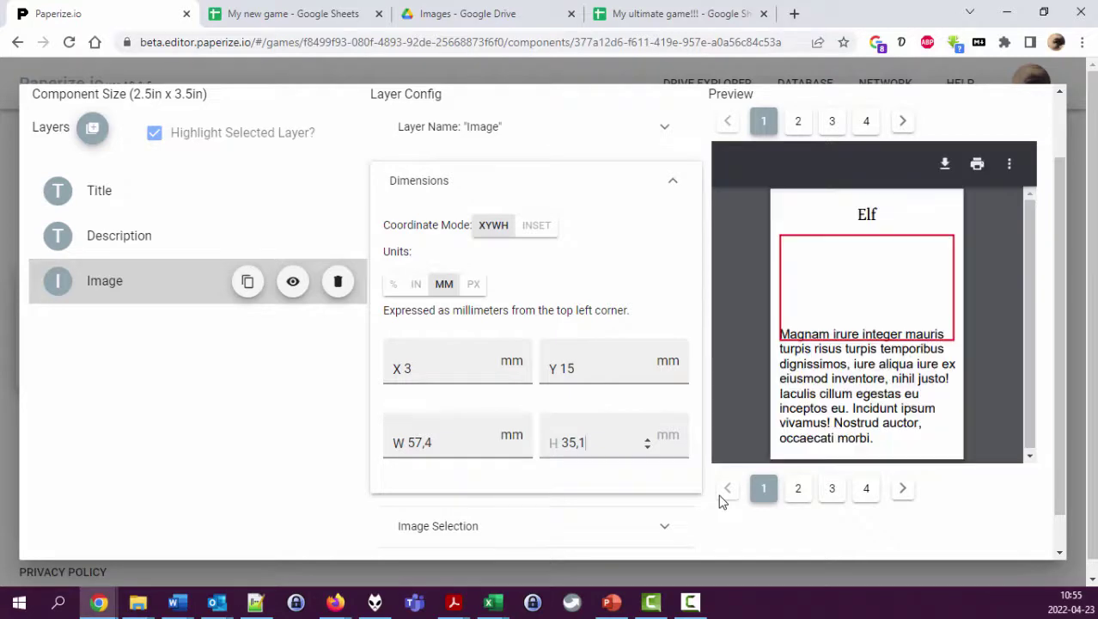
pyautogui.hotkey('ctrl', 'a')
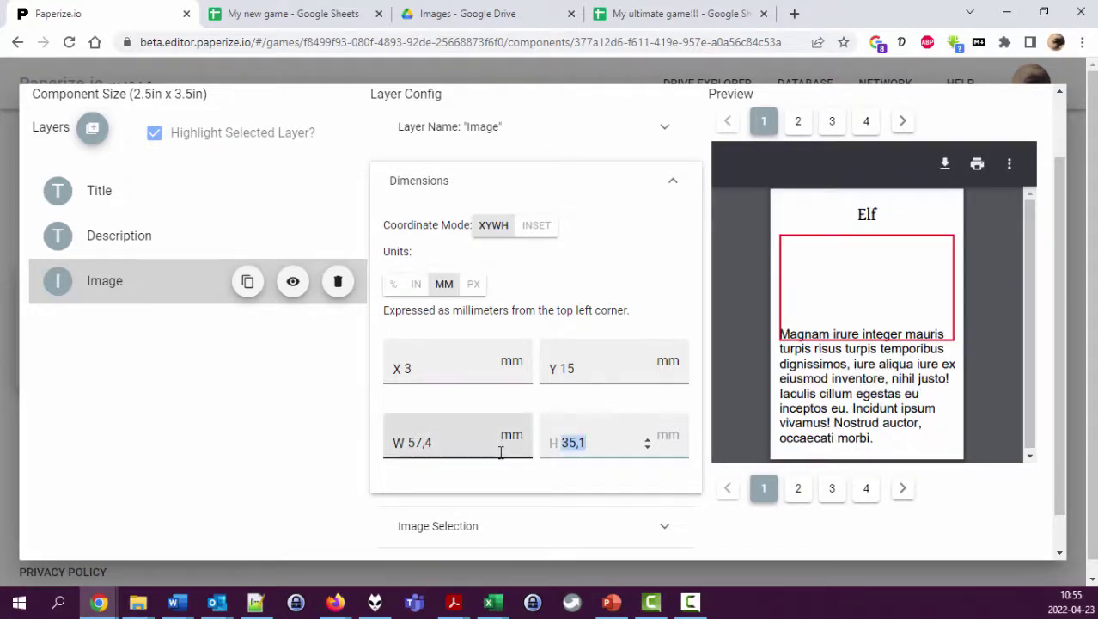
pyautogui.write('30')
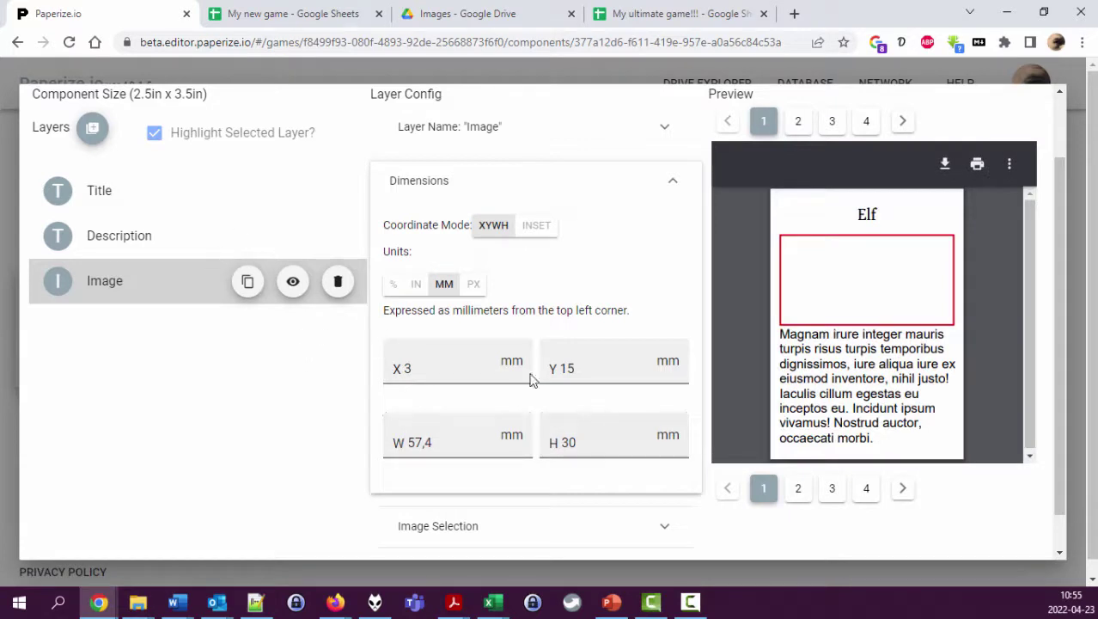
# View the file picker for a static image on the Image layer and close it without choosing a file
pyautogui.scroll(-1, 558, 390)
pyautogui.click(460, 486)
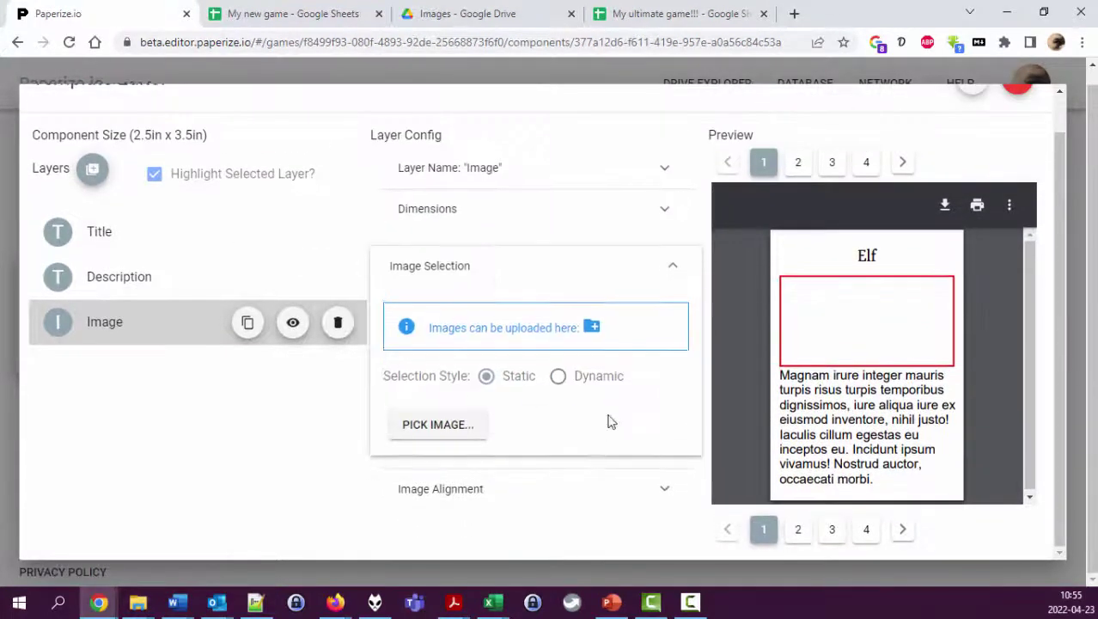
pyautogui.click(448, 423)
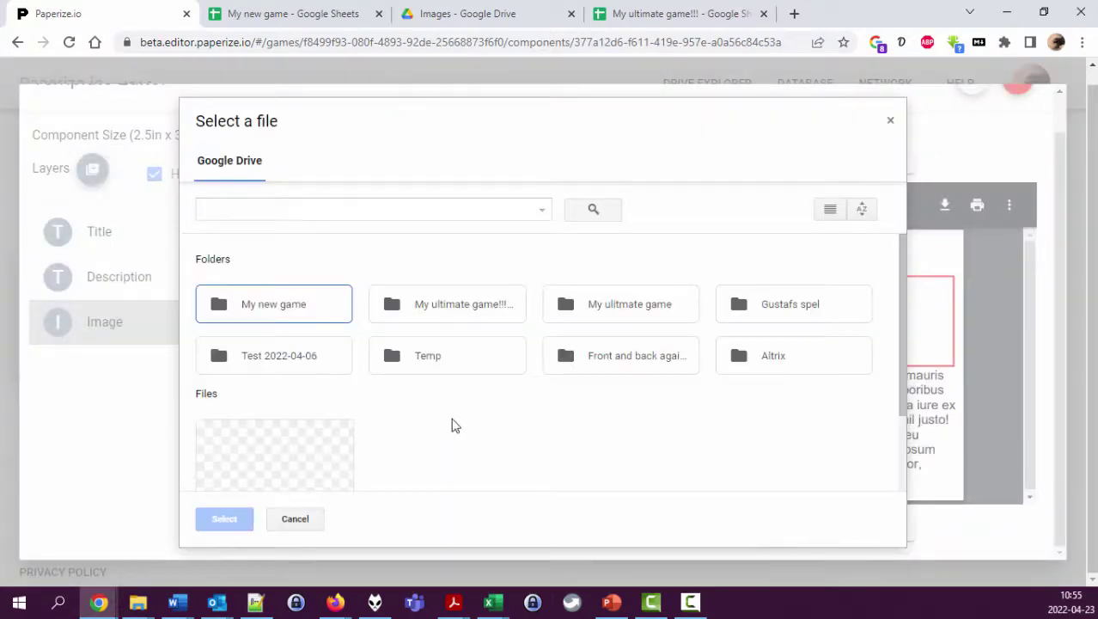
pyautogui.click(890, 121)
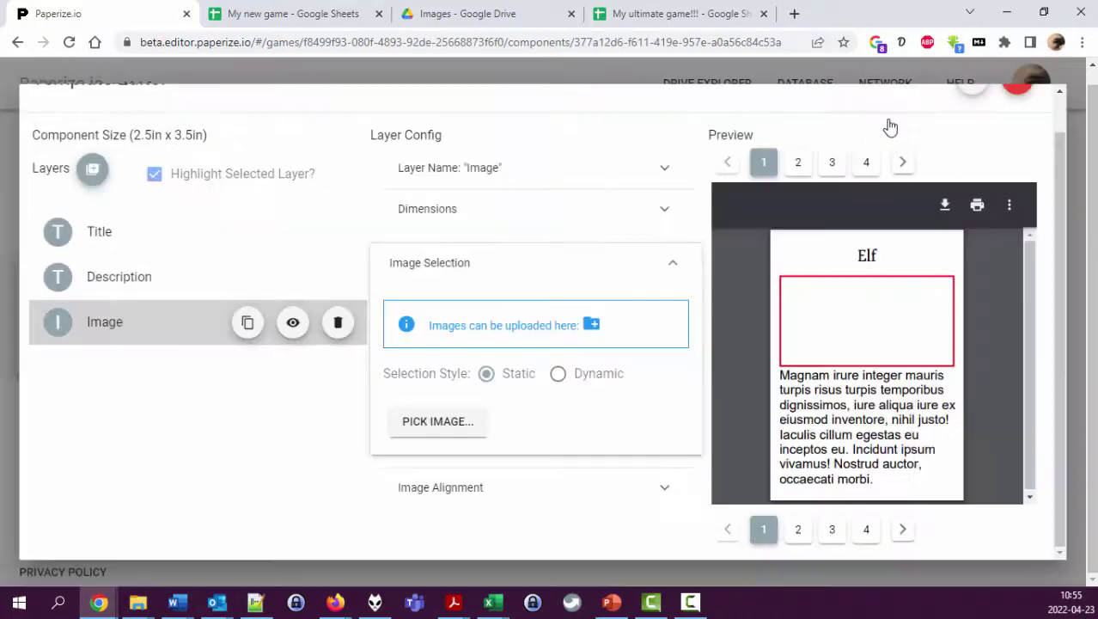
# Switch the Image layer's selection style to Dynamic and use the Image column as its source
pyautogui.click(558, 374)
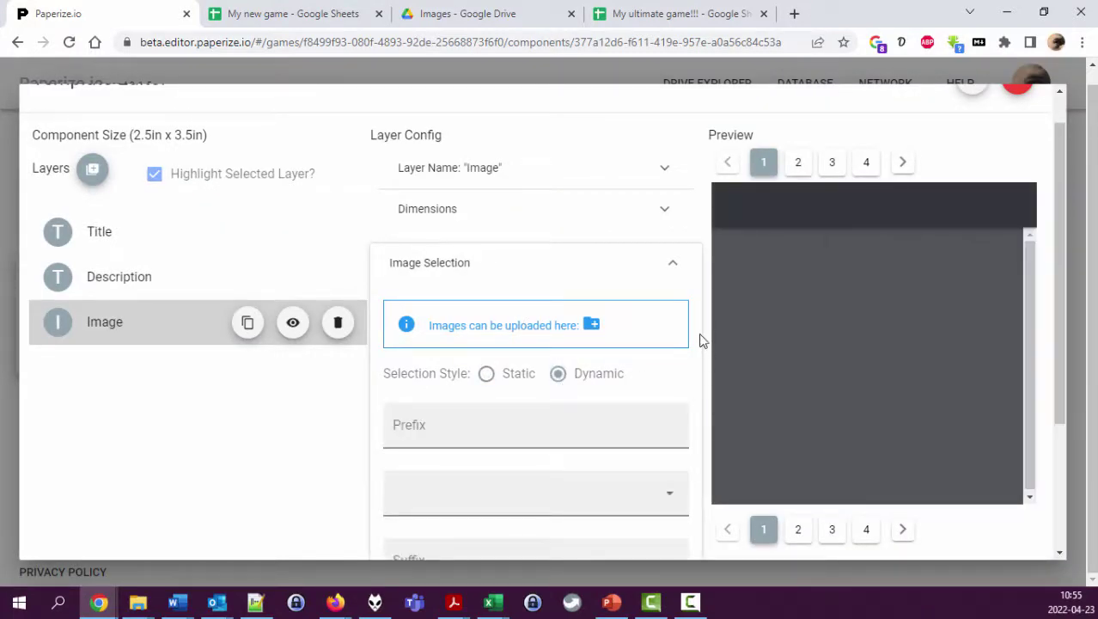
pyautogui.scroll(-2, 701, 338)
pyautogui.scroll(1, 685, 402)
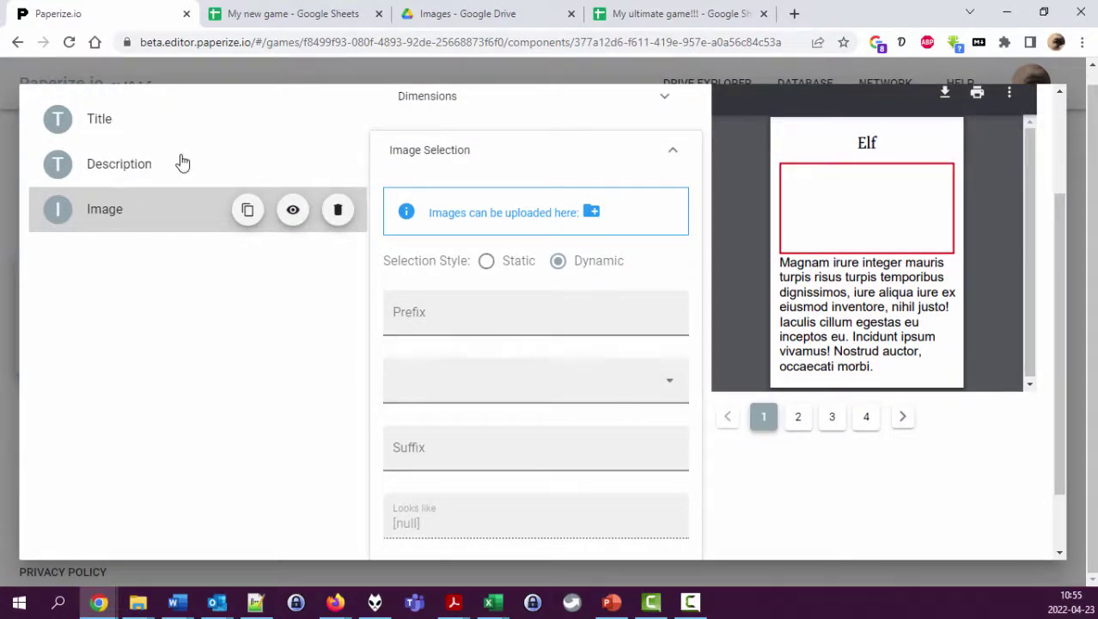
pyautogui.click(669, 388)
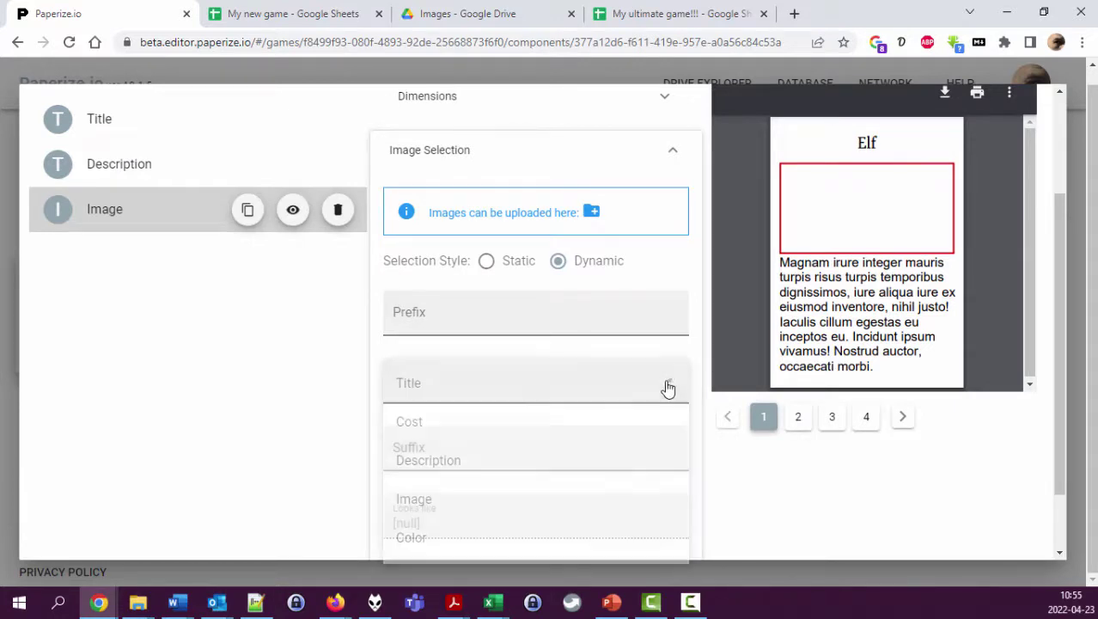
pyautogui.click(418, 507)
# Check the image names in the My new game sheet and set the Image layer's file name suffix to .jpg
pyautogui.click(301, 20)
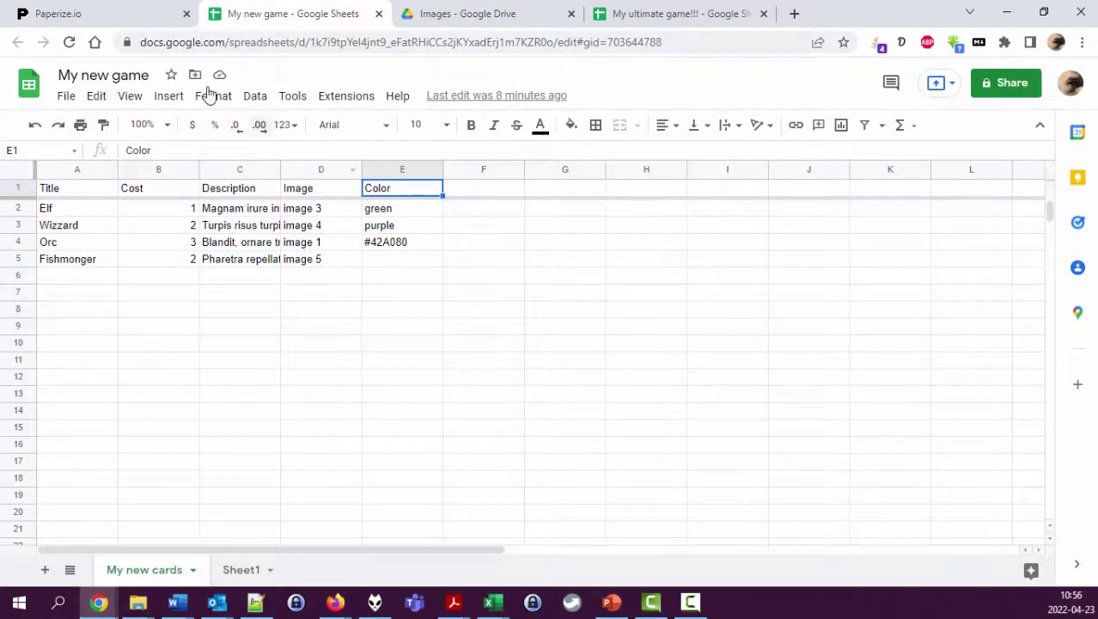
pyautogui.click(112, 22)
pyautogui.click(455, 458)
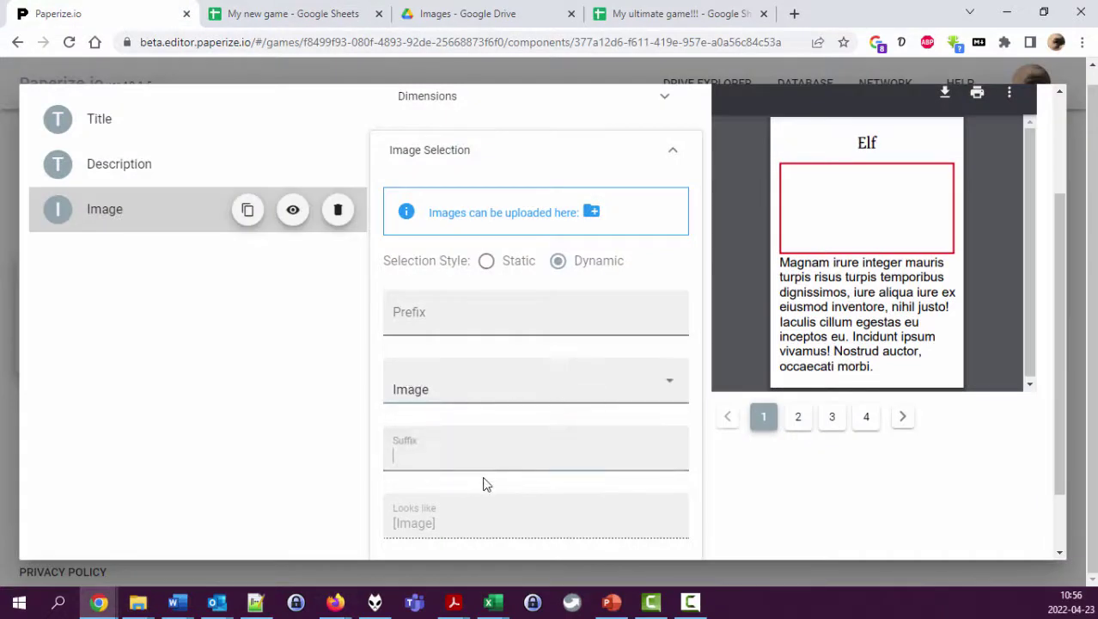
pyautogui.write('.jpg')
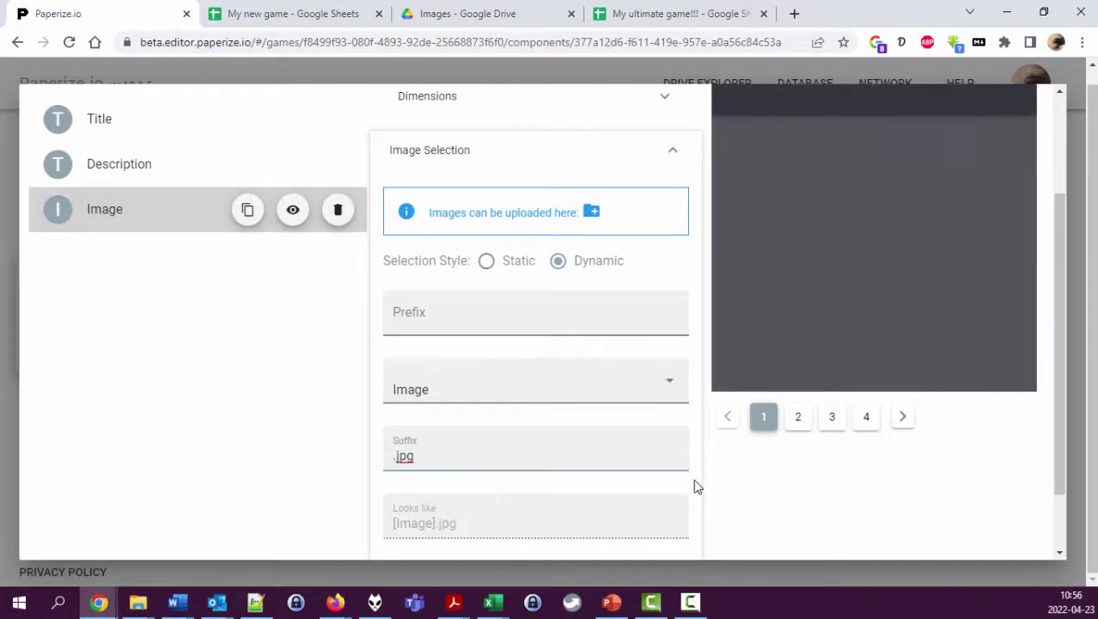
pyautogui.scroll(1, 500, 426)
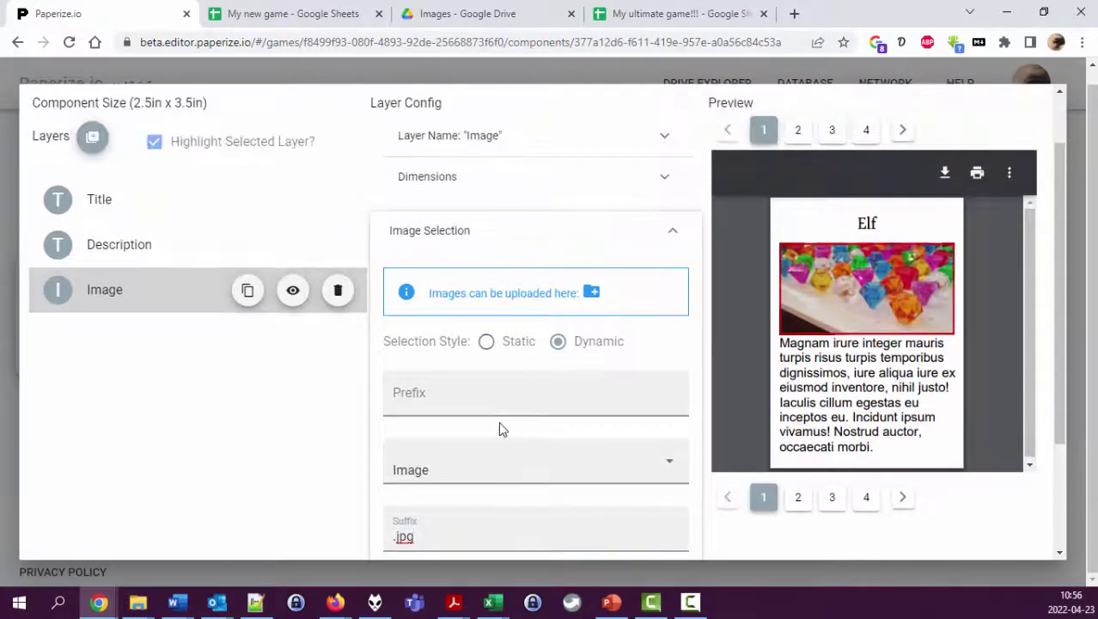
# Look at the empty prefix field and preview cards 2 and 3 to check their dynamically selected images
pyautogui.click(491, 391)
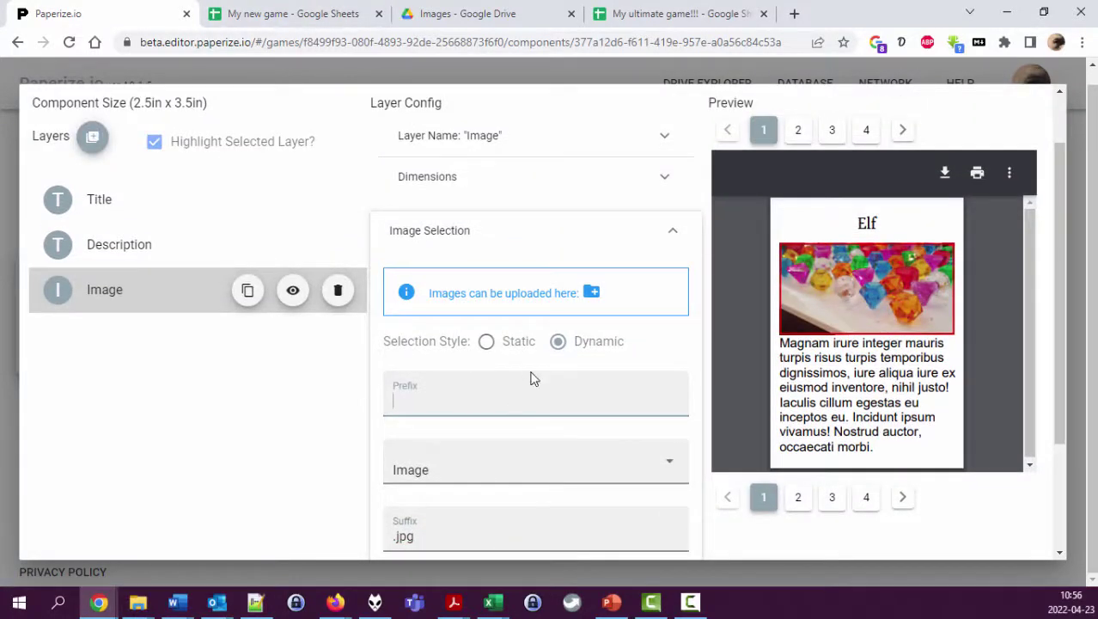
pyautogui.scroll(-1, 615, 448)
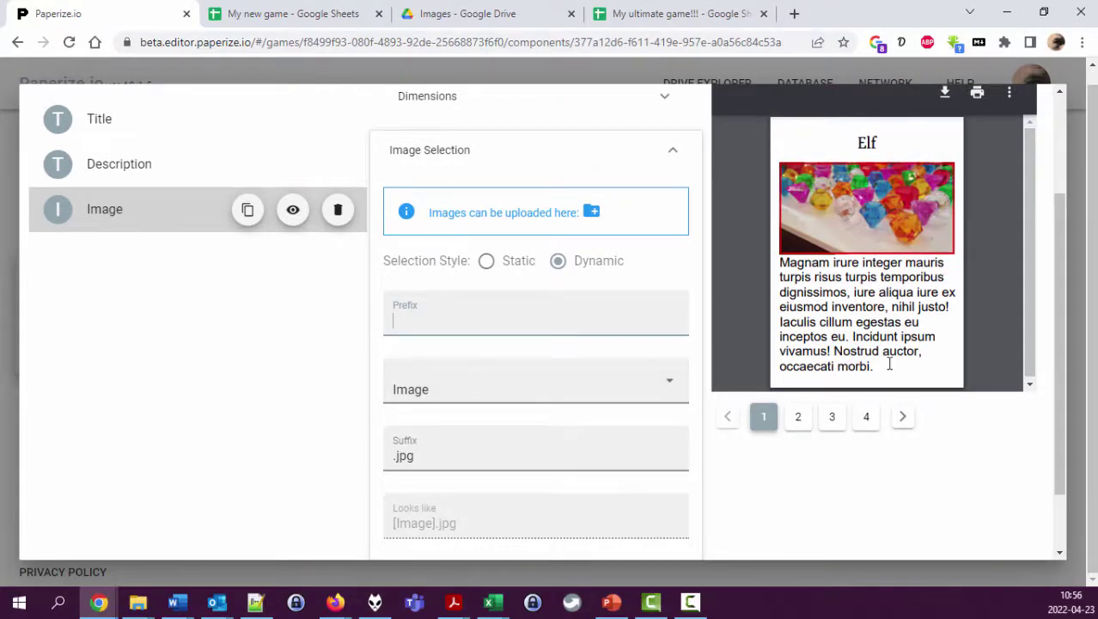
pyautogui.scroll(2, 860, 486)
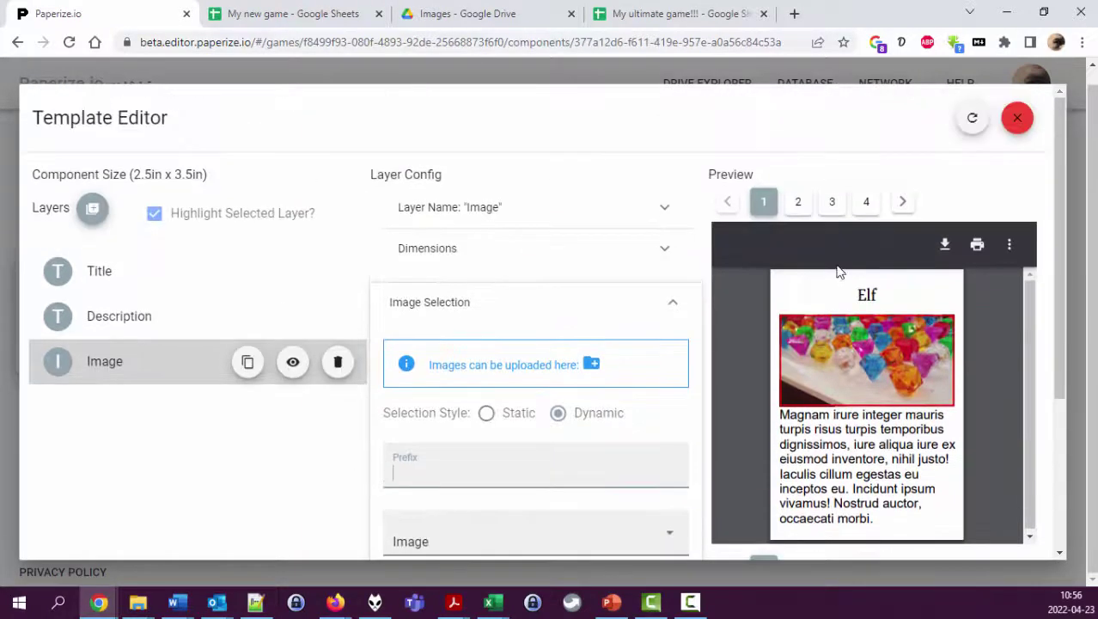
pyautogui.click(798, 206)
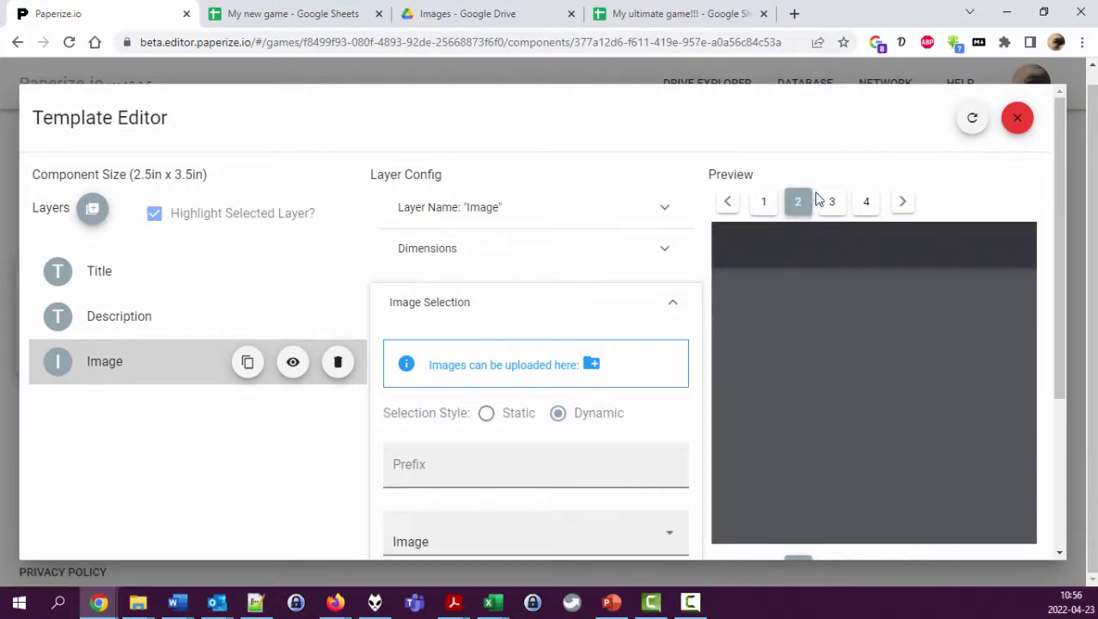
pyautogui.click(833, 202)
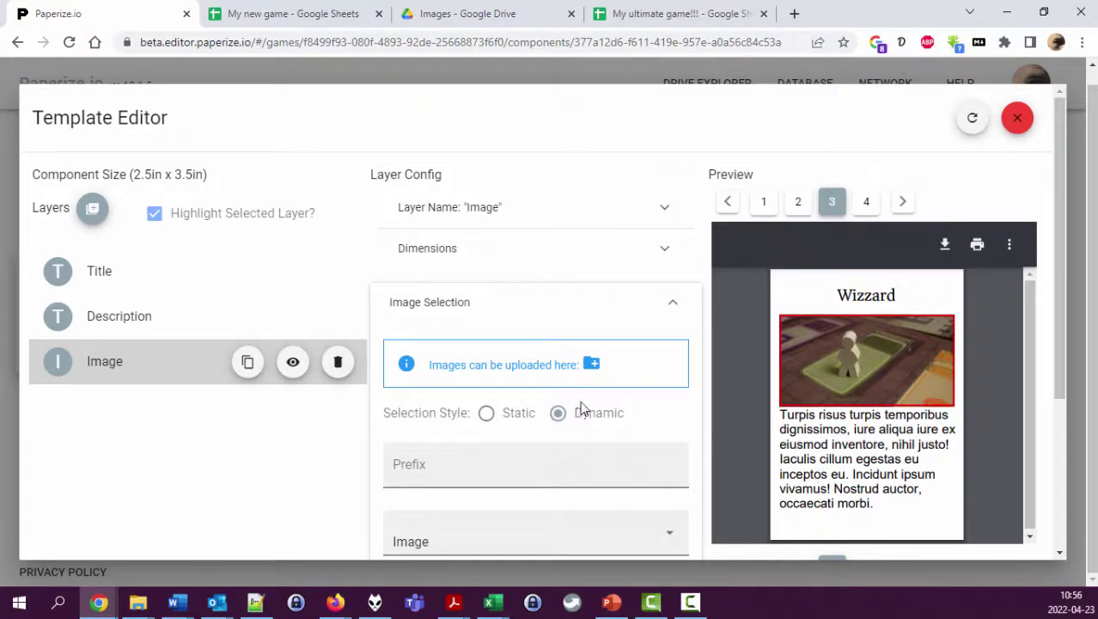
pyautogui.scroll(-2, 592, 408)
pyautogui.scroll(1, 692, 384)
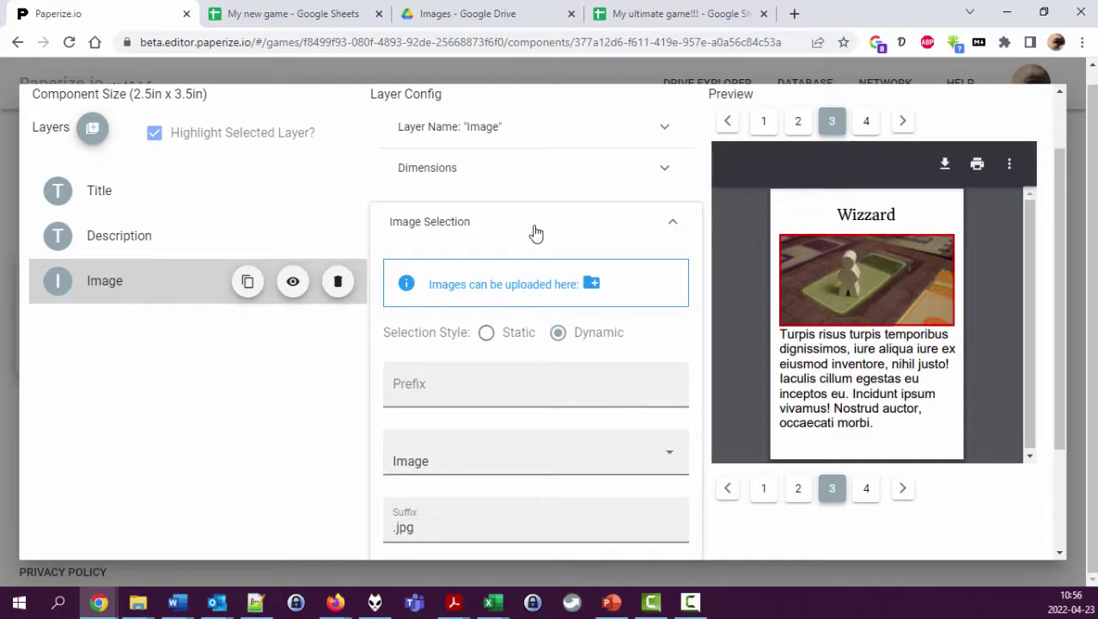
# Try the Fit and Stretch scaling options on the Image layer and return its scaling to Fill
pyautogui.click(674, 232)
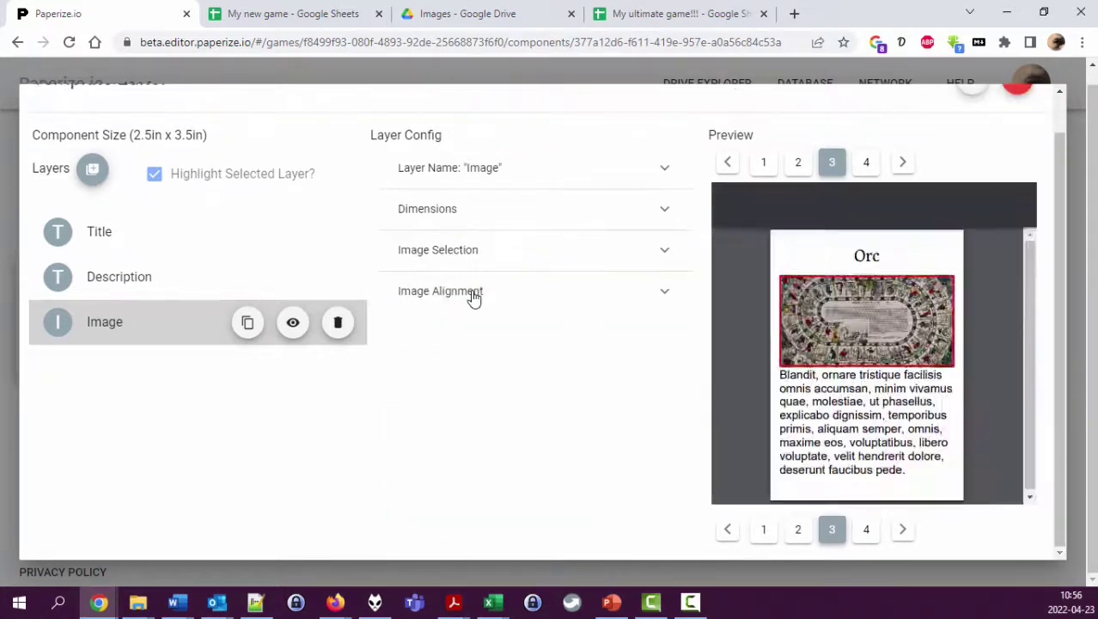
pyautogui.click(474, 294)
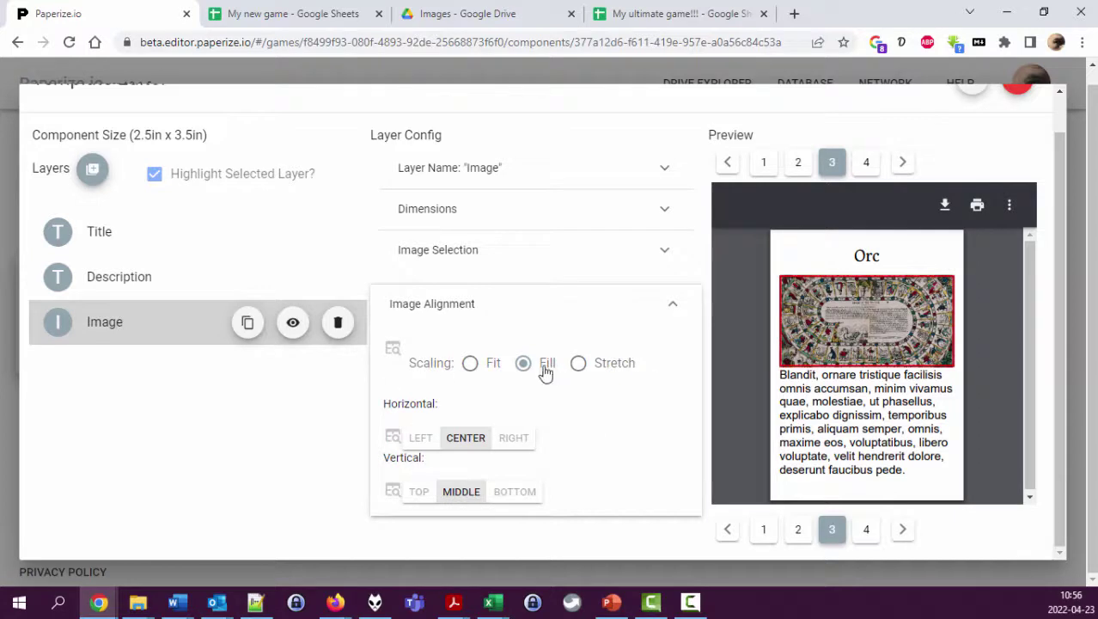
pyautogui.click(486, 366)
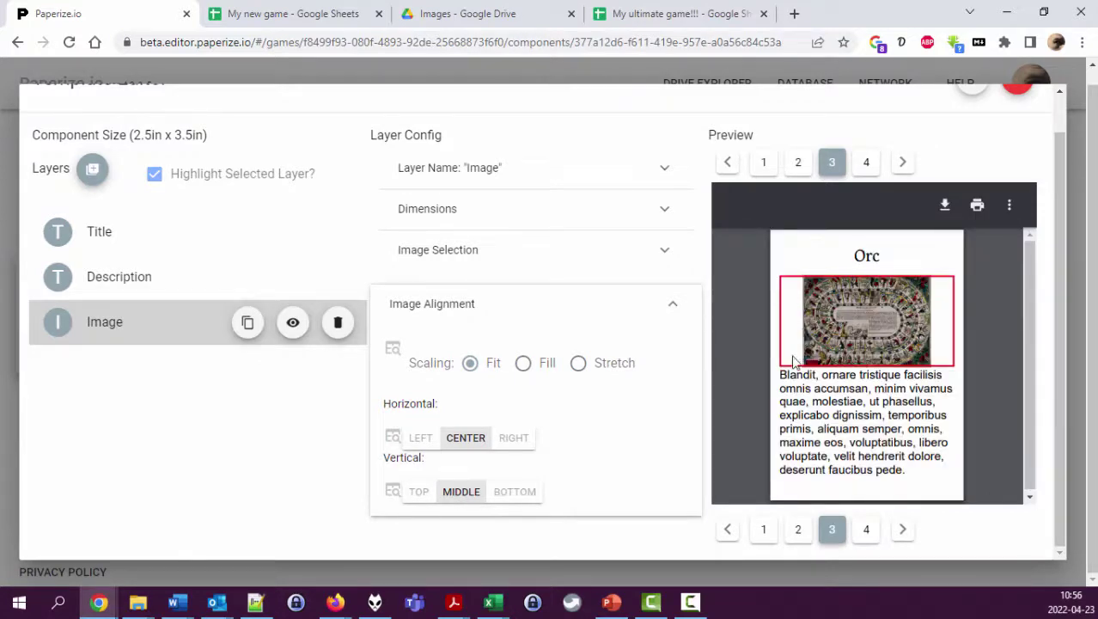
pyautogui.click(581, 366)
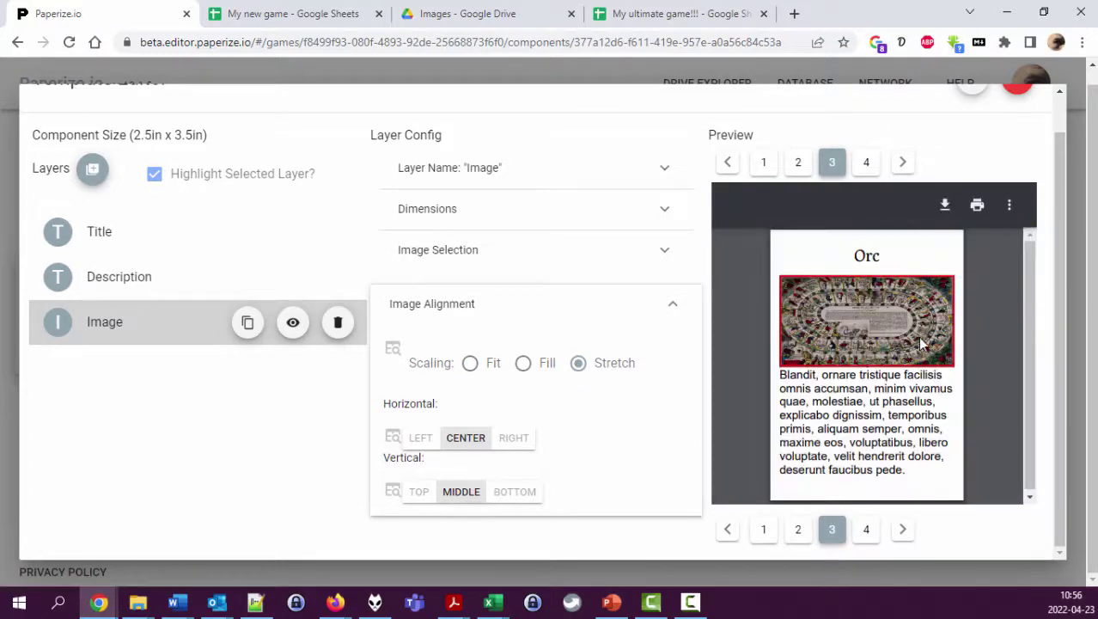
pyautogui.click(522, 365)
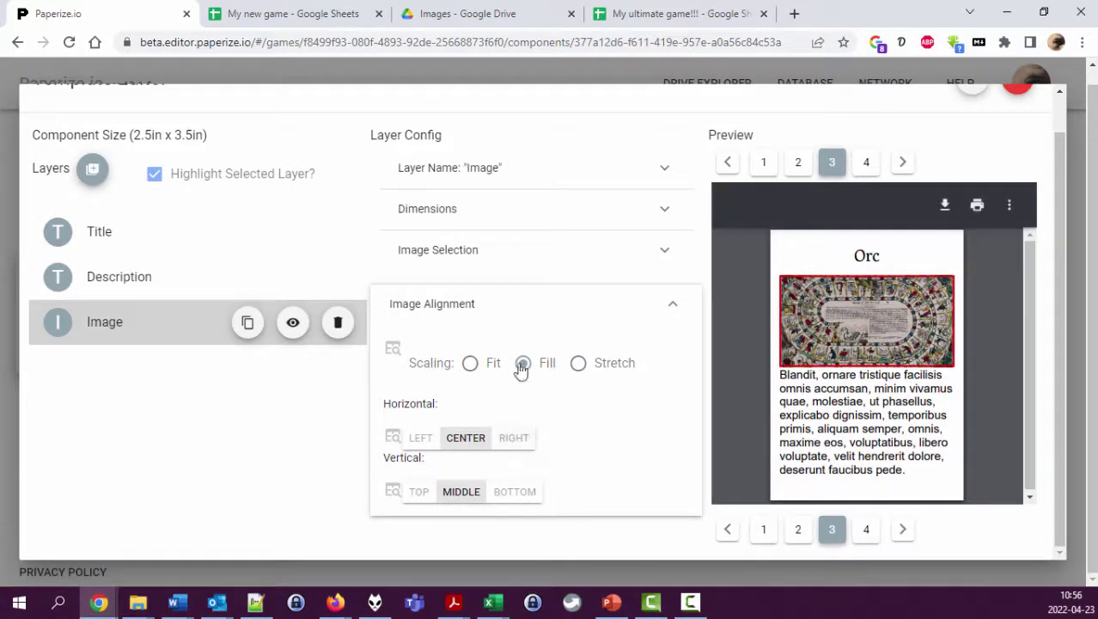
pyautogui.click(543, 311)
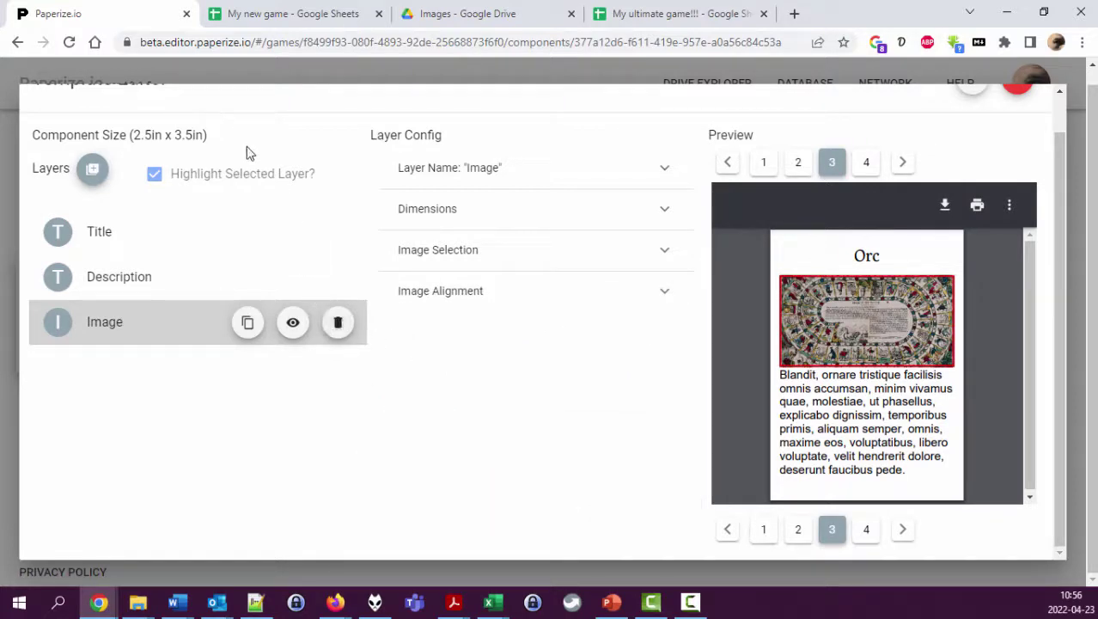
# Add a Shape layer to the template and view its available shape types, keeping Rectangle
pyautogui.click(92, 168)
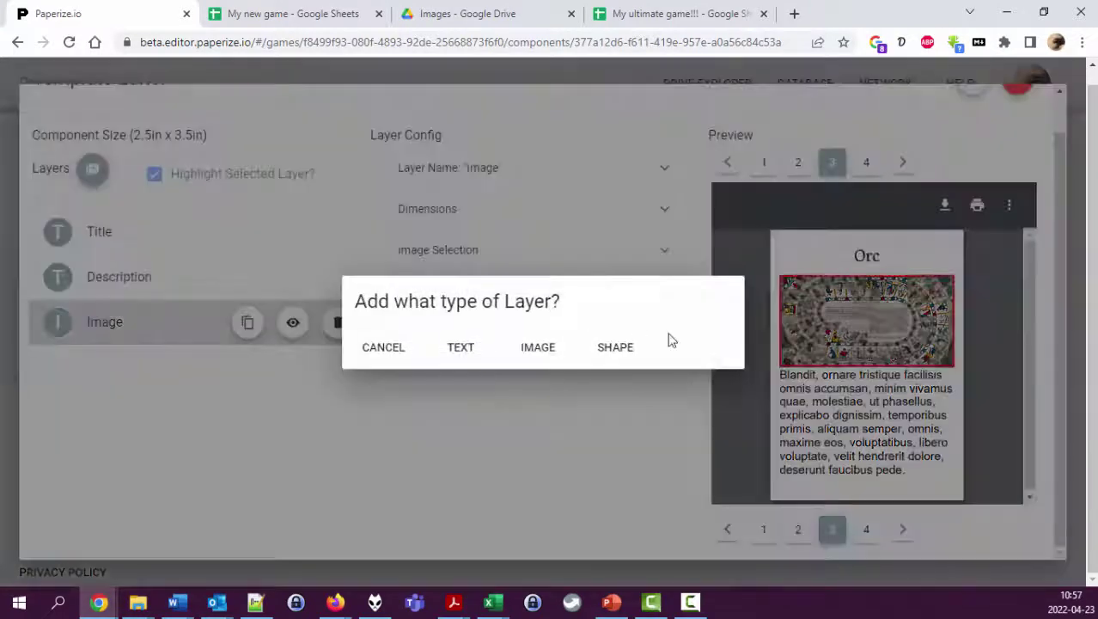
pyautogui.click(630, 347)
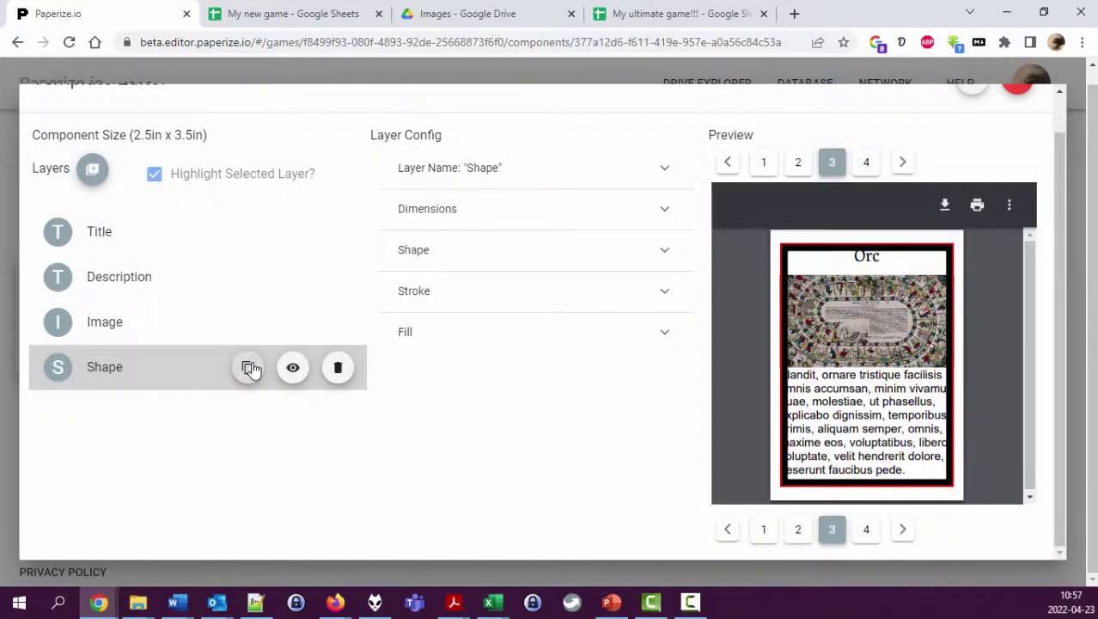
pyautogui.click(487, 250)
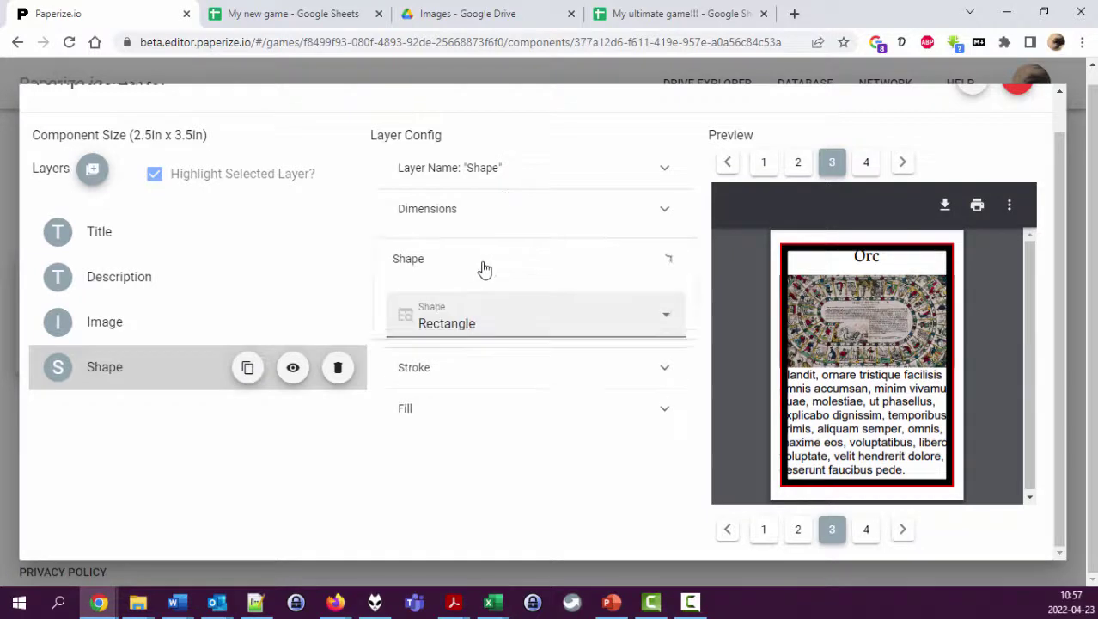
pyautogui.click(534, 340)
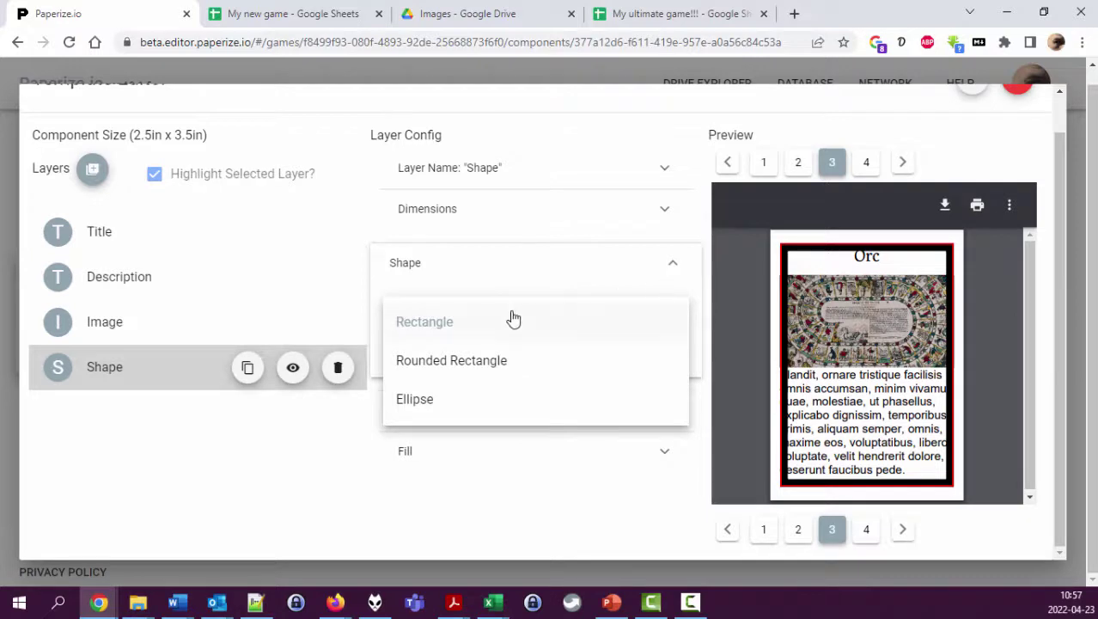
pyautogui.click(580, 286)
# Set the Shape layer's stroke width to 0,01 and turn off highlighting of the selected layer
pyautogui.click(492, 296)
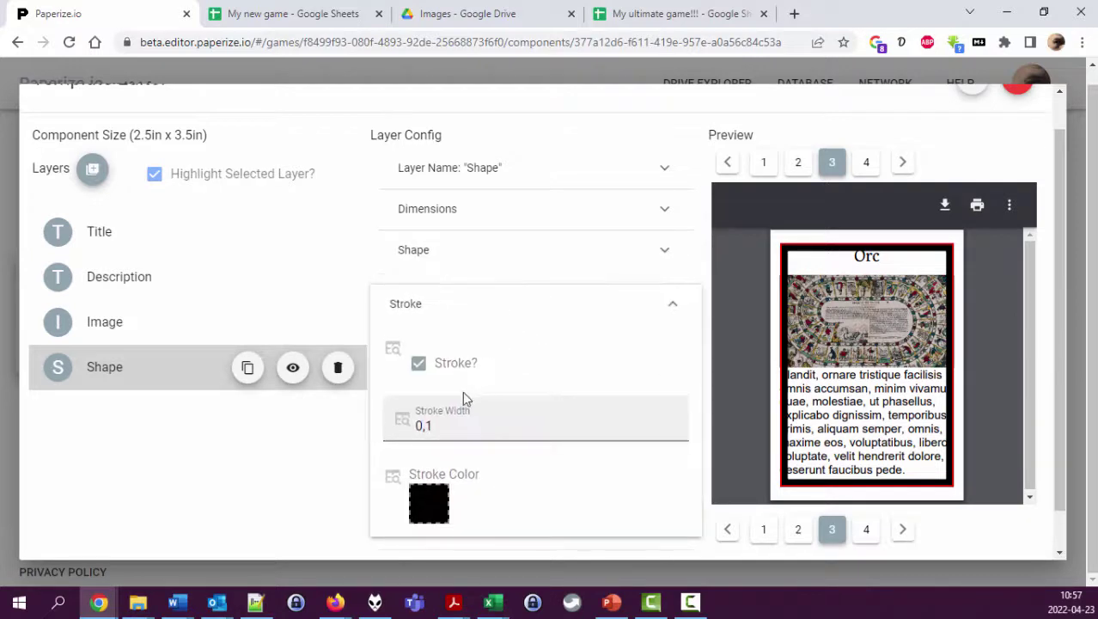
pyautogui.click(460, 435)
pyautogui.scroll(-1, 535, 425)
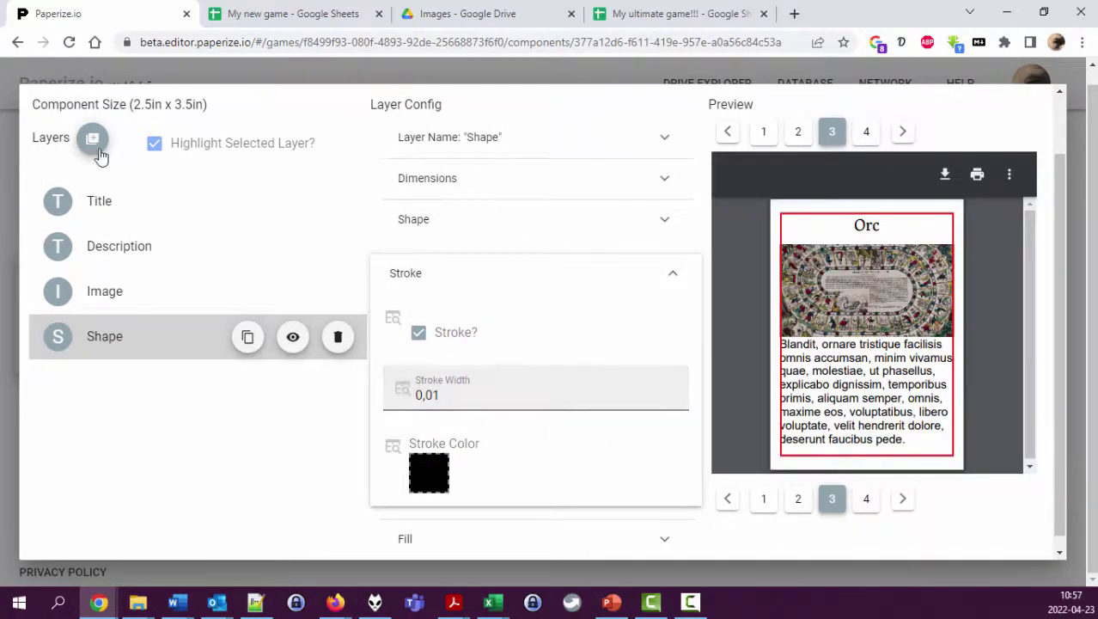
pyautogui.click(154, 143)
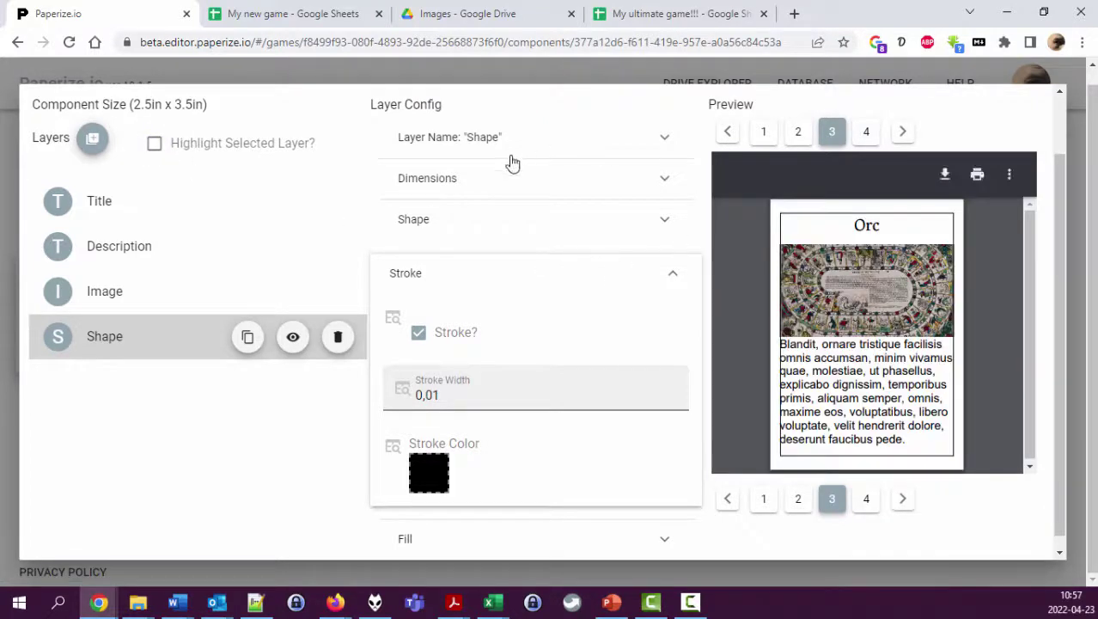
# Set the Shape layer's inset units to millimetres and adjust its top inset through 5,1 mm to 0,5 mm
pyautogui.click(456, 183)
pyautogui.click(544, 238)
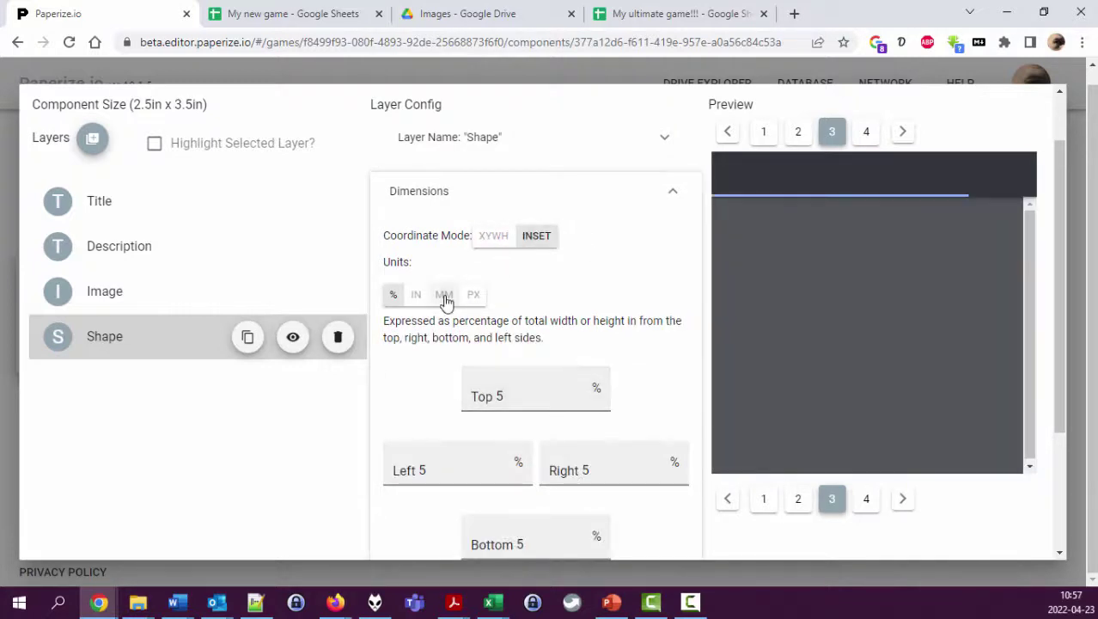
pyautogui.click(444, 293)
pyautogui.doubleClick(498, 396)
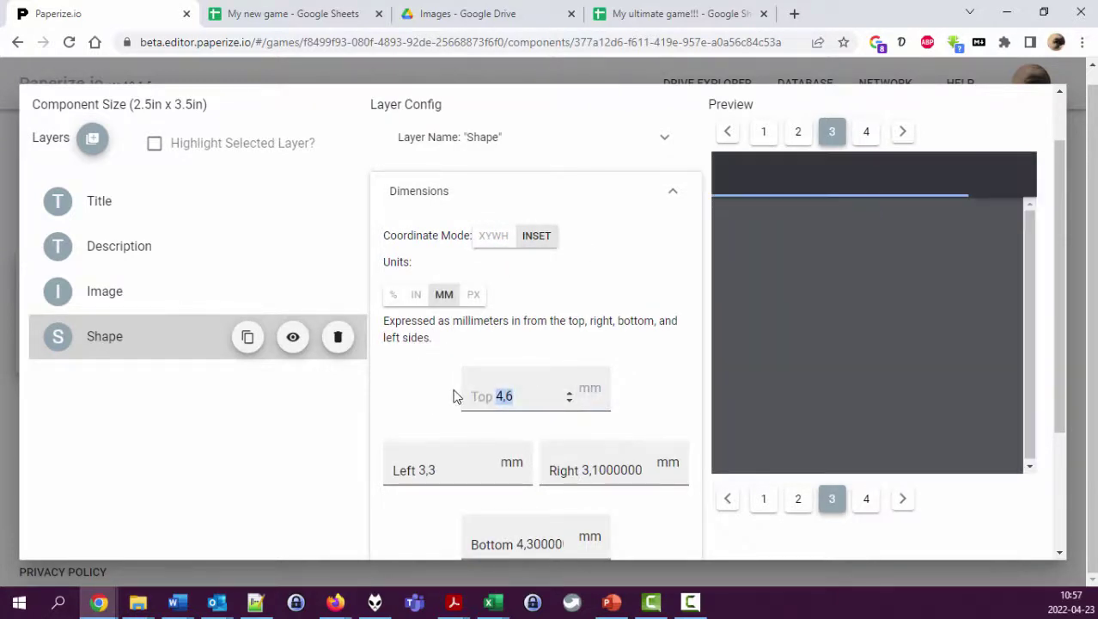
pyautogui.write('5,1')
pyautogui.press('Tab')
pyautogui.hotkey('shift', 'Tab')
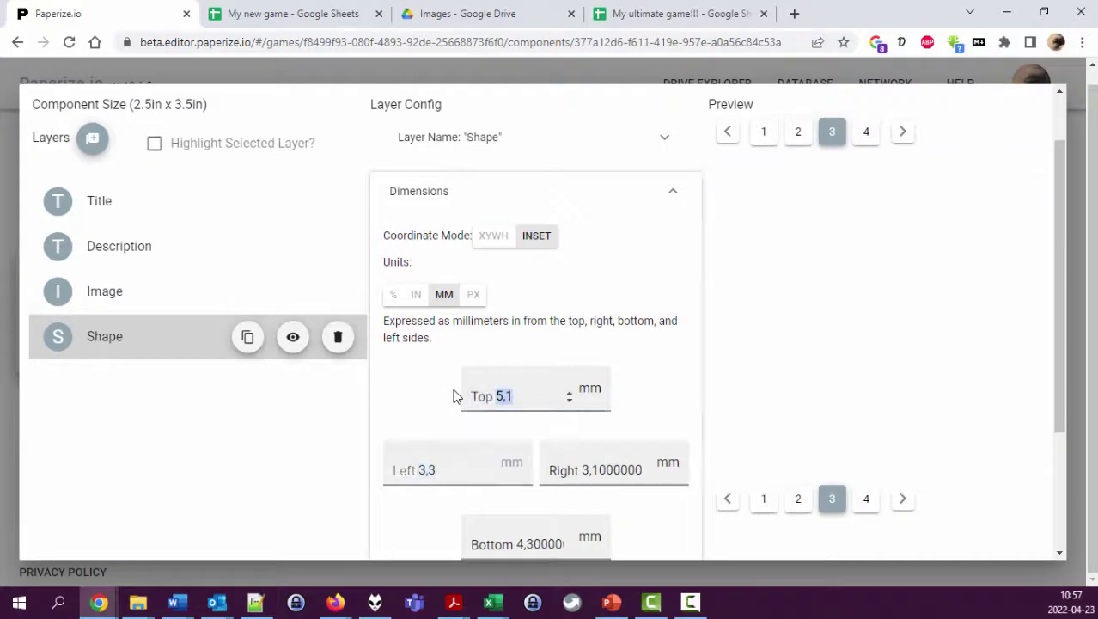
pyautogui.write('0,5')
pyautogui.press('Tab')
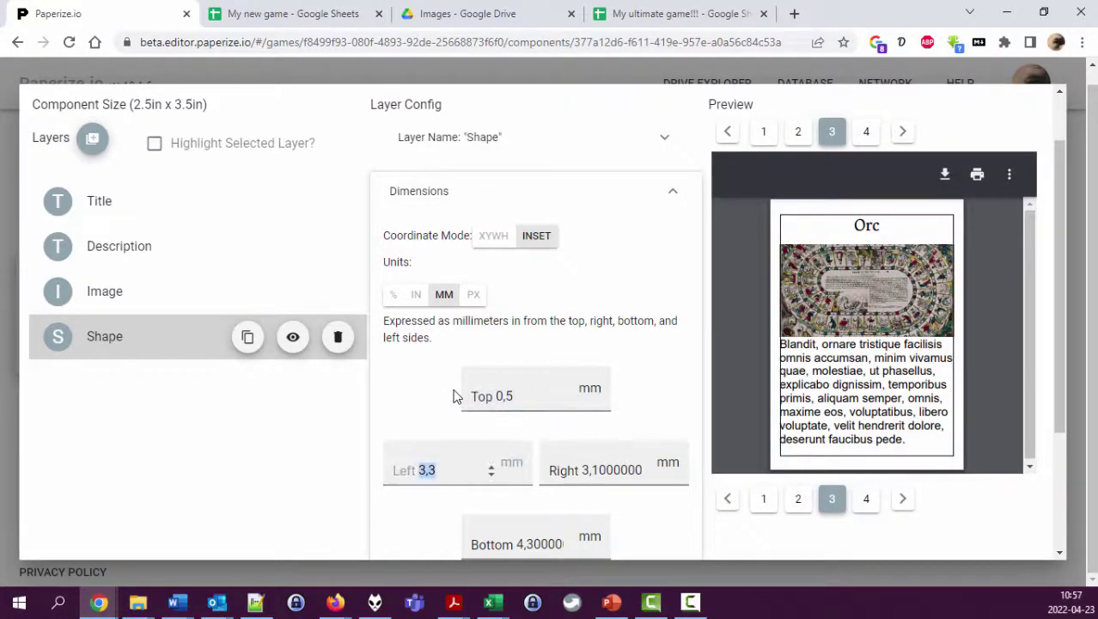
# Set the Shape layer's left, right and bottom insets to 0,5 mm each
pyautogui.write('0,5')
pyautogui.press('Tab')
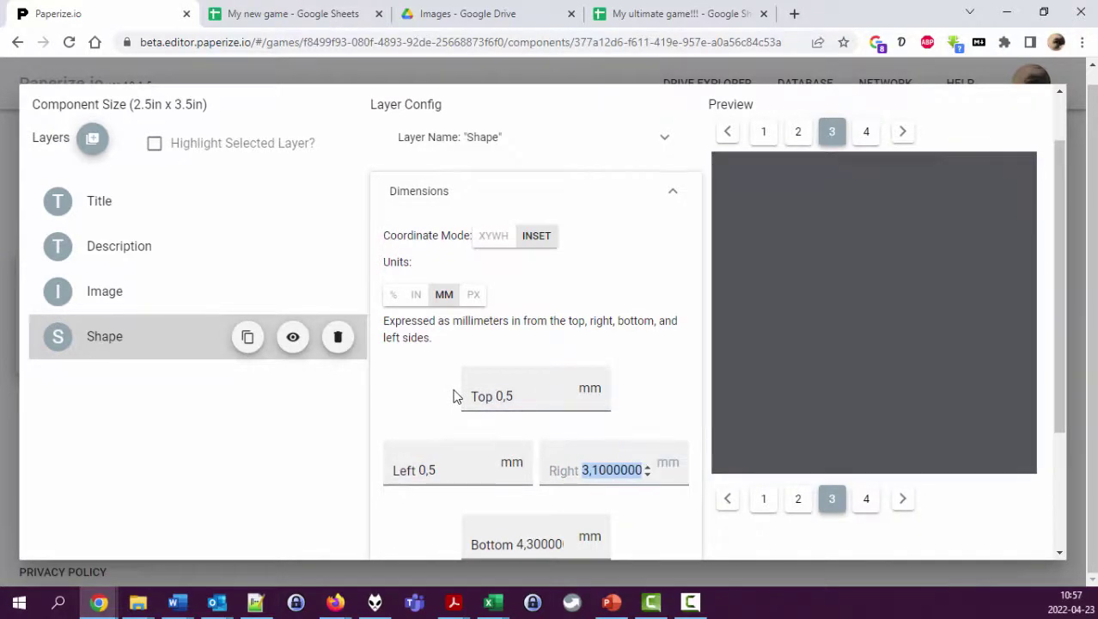
pyautogui.write('0,5')
pyautogui.press('Tab')
pyautogui.write('0,5')
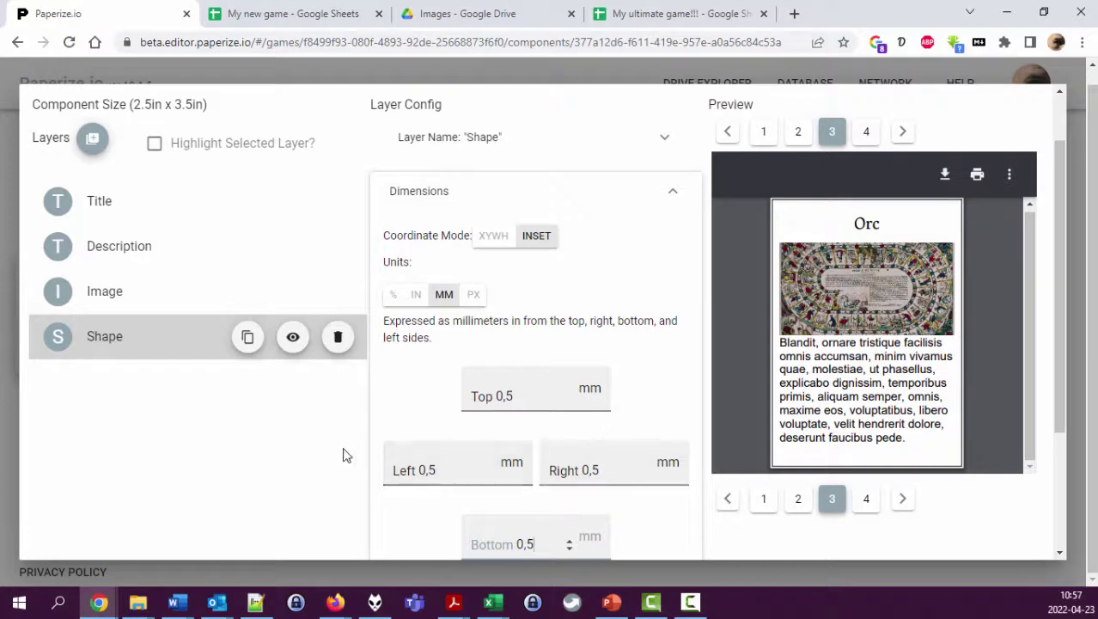
pyautogui.click(458, 193)
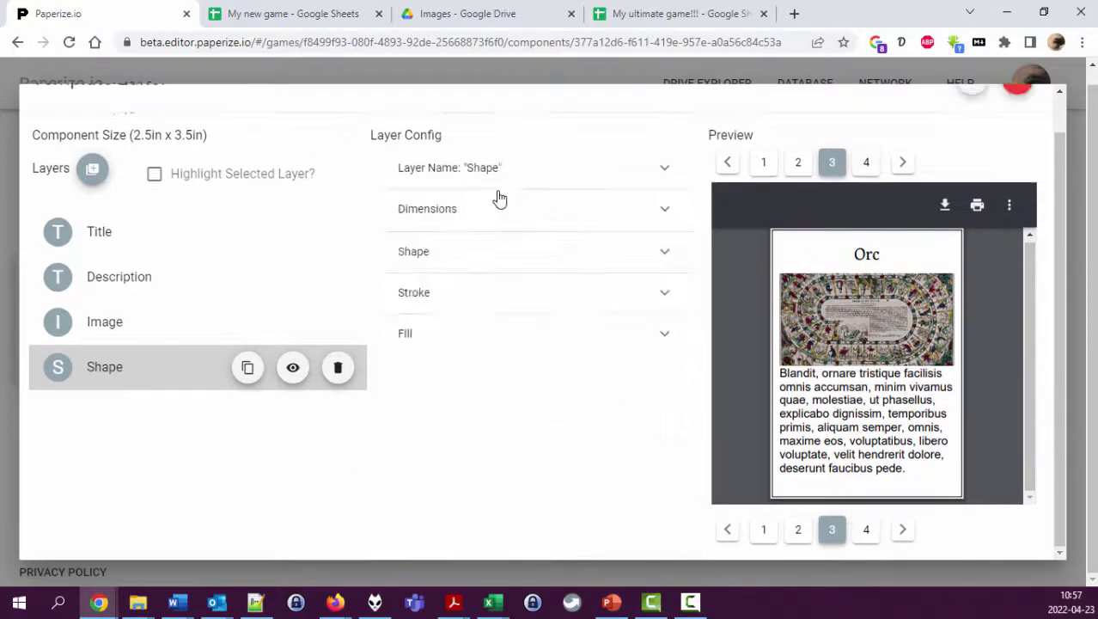
# Change the Shape layer's shape type to Ellipse
pyautogui.click(492, 255)
pyautogui.click(558, 335)
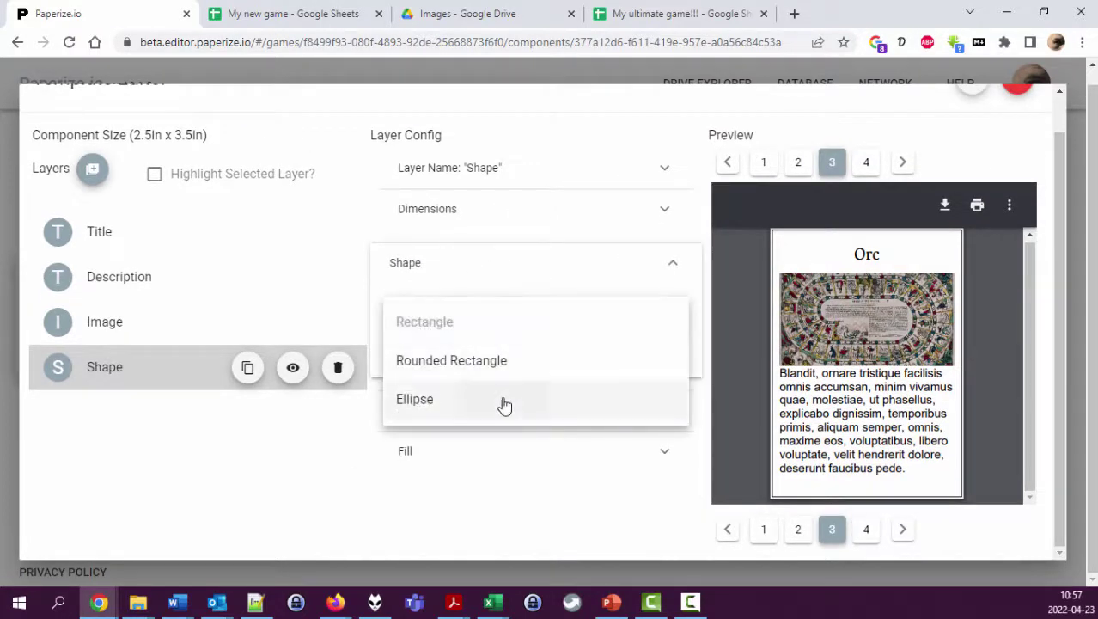
pyautogui.click(503, 401)
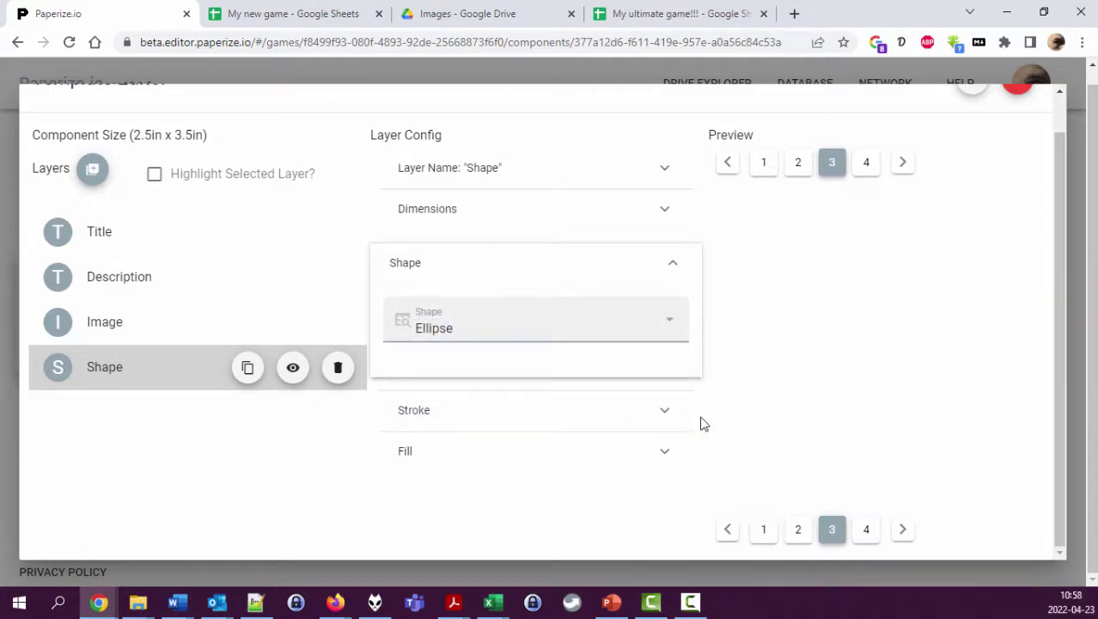
# Change the Shape layer's shape type to Rectangle and close the template editor
pyautogui.click(526, 340)
pyautogui.click(502, 337)
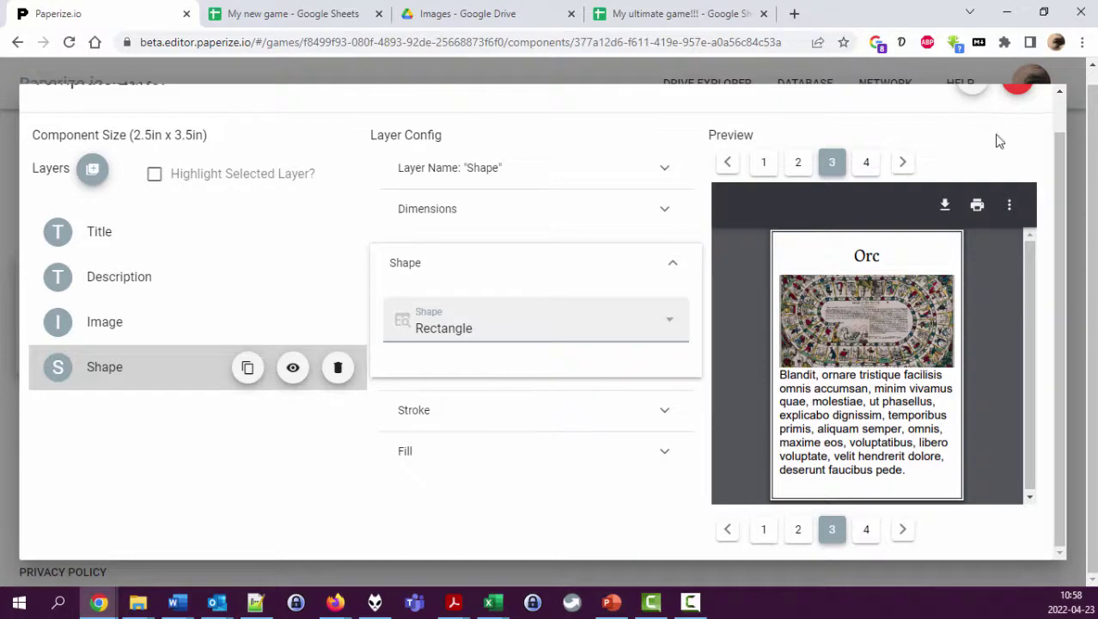
pyautogui.scroll(2, 1037, 171)
pyautogui.click(1017, 119)
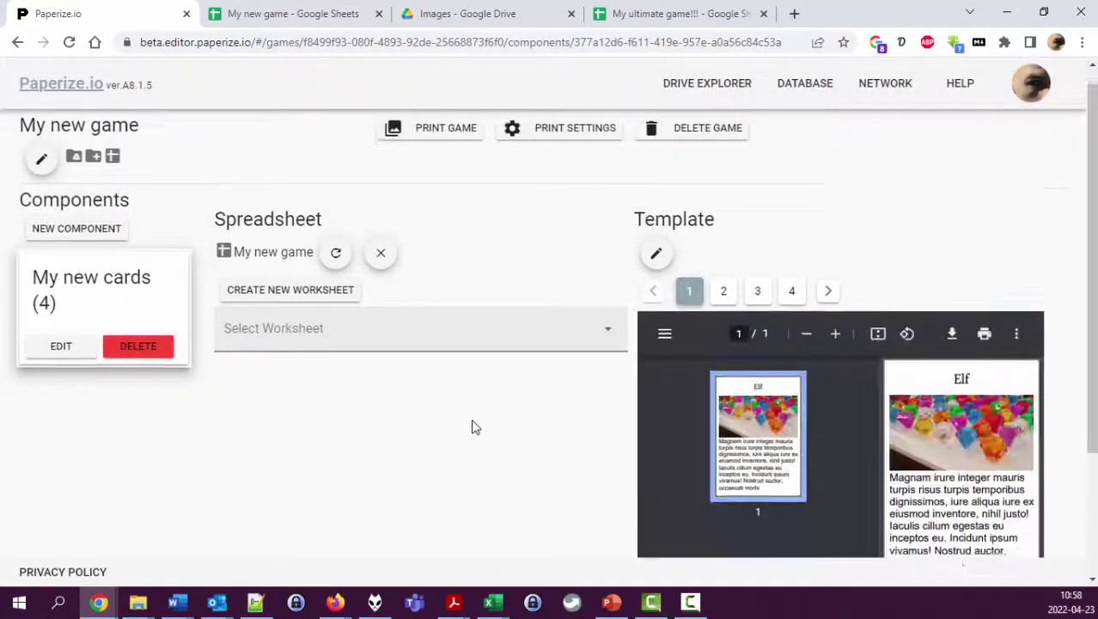
pyautogui.scroll(-2, 473, 427)
pyautogui.scroll(2, 468, 401)
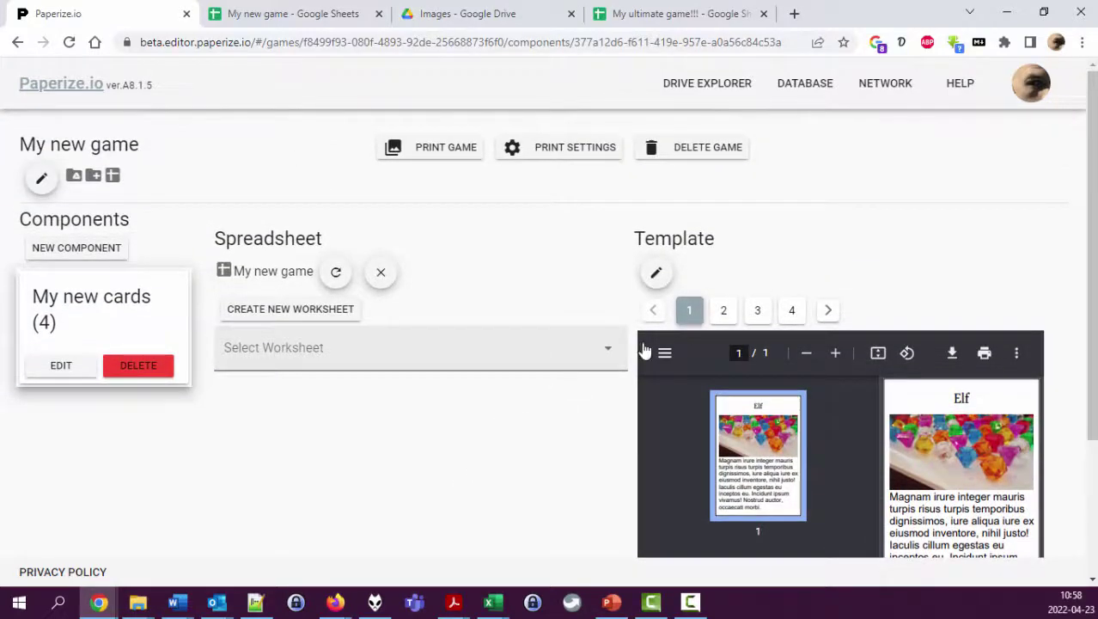
# Print the game to My new game.pdf in the example images folder and open the exported PDF
pyautogui.click(284, 13)
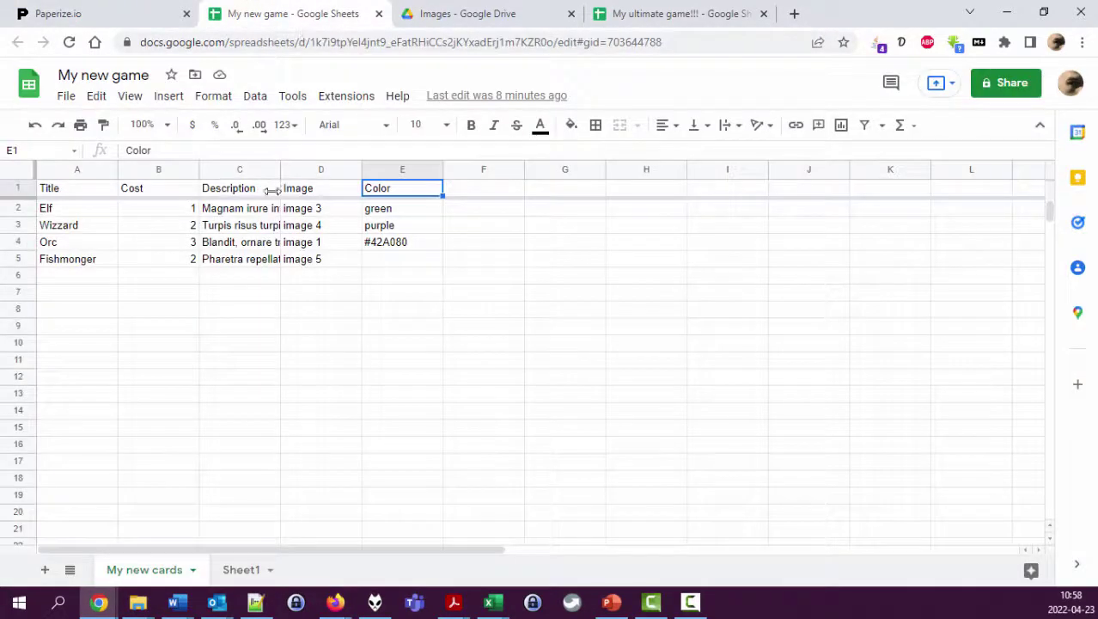
pyautogui.click(110, 19)
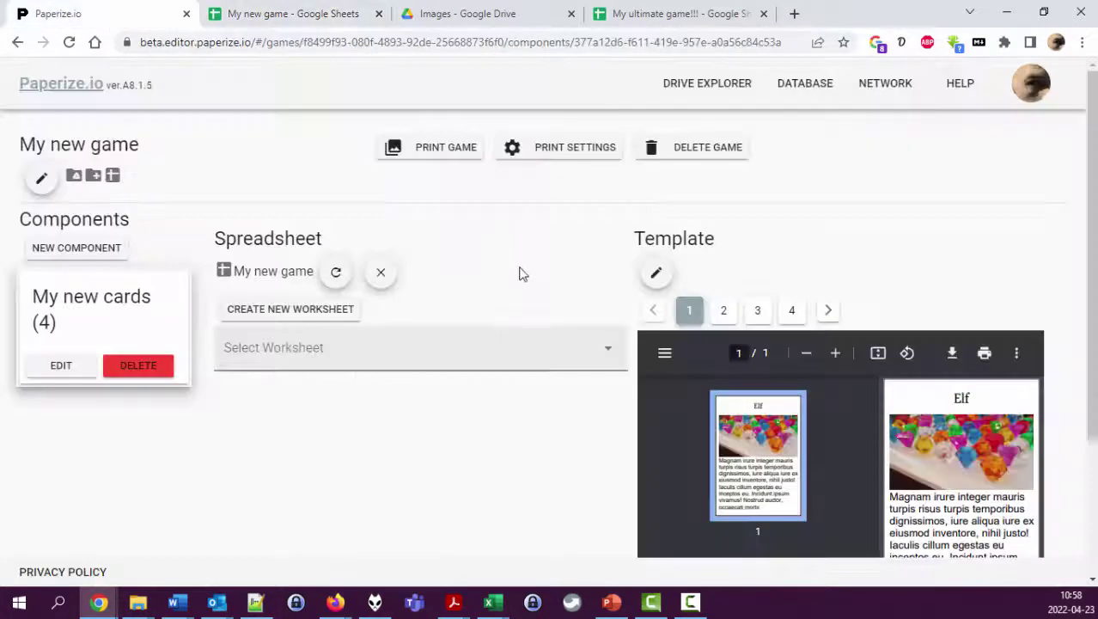
pyautogui.click(440, 154)
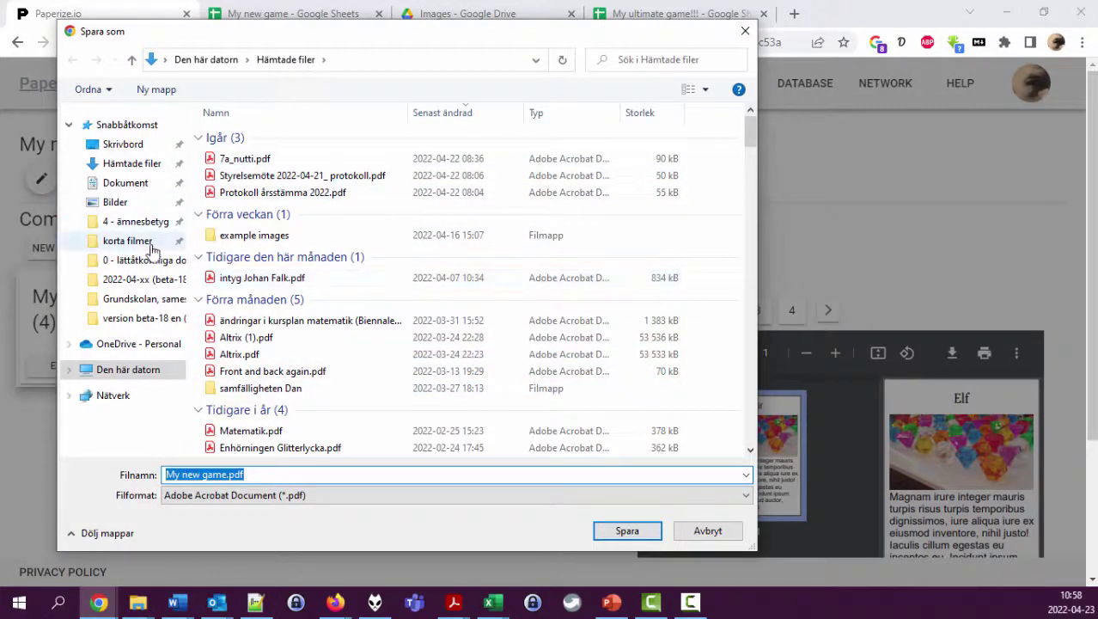
pyautogui.click(258, 236)
pyautogui.click(625, 531)
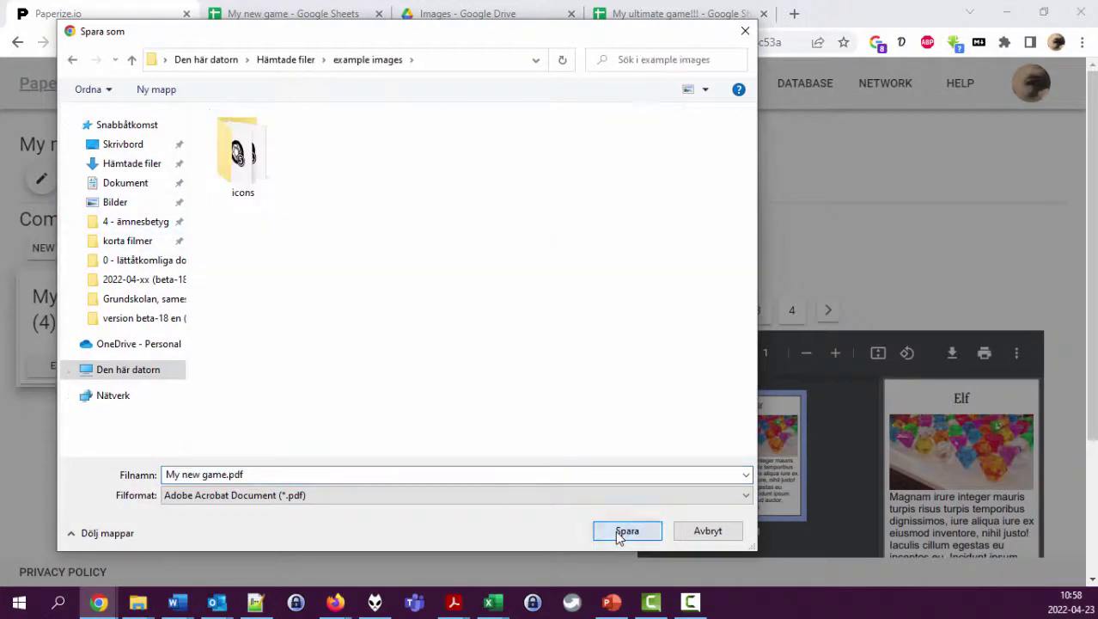
pyautogui.click(625, 531)
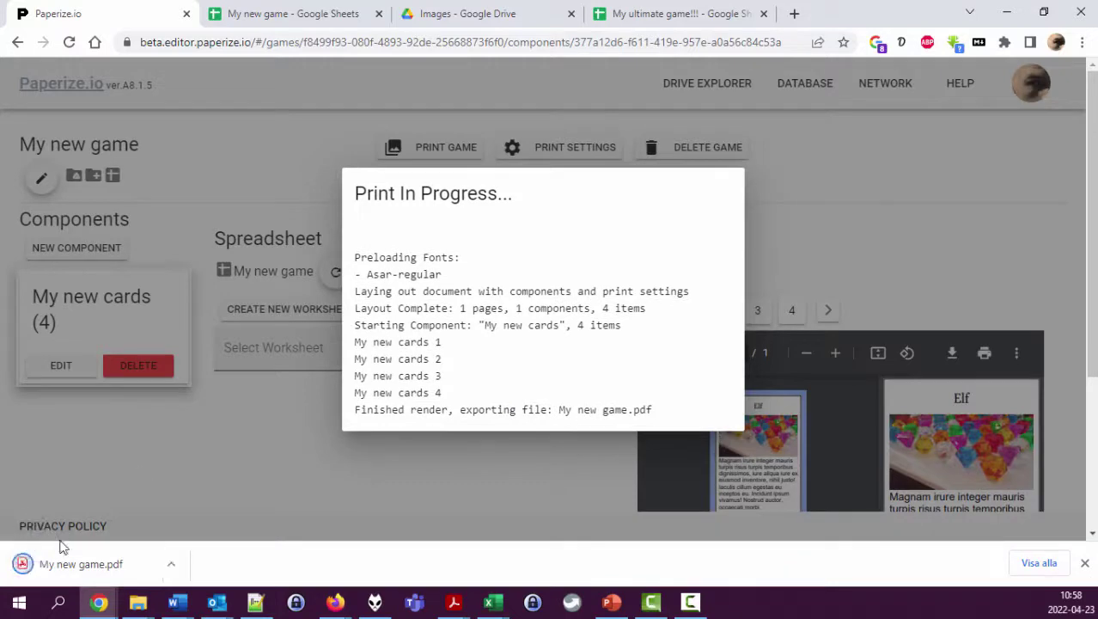
pyautogui.click(89, 563)
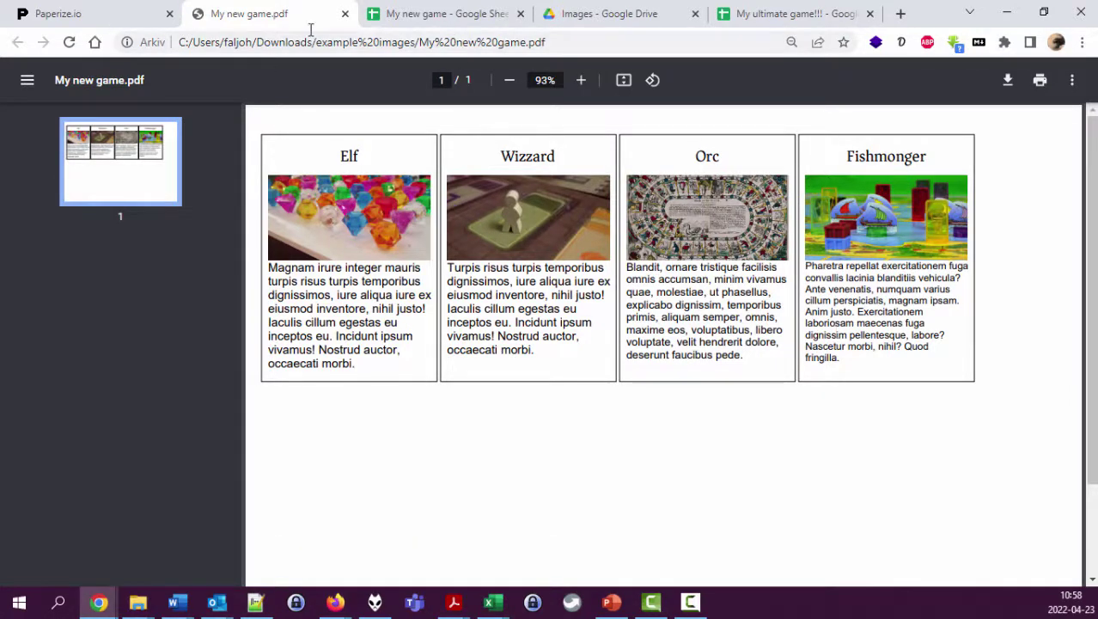
# Close the PDF, switch to the My new game sheet, and paste copies of card rows A2:E5 at A6, A10 and A14
pyautogui.click(344, 15)
pyautogui.click(303, 18)
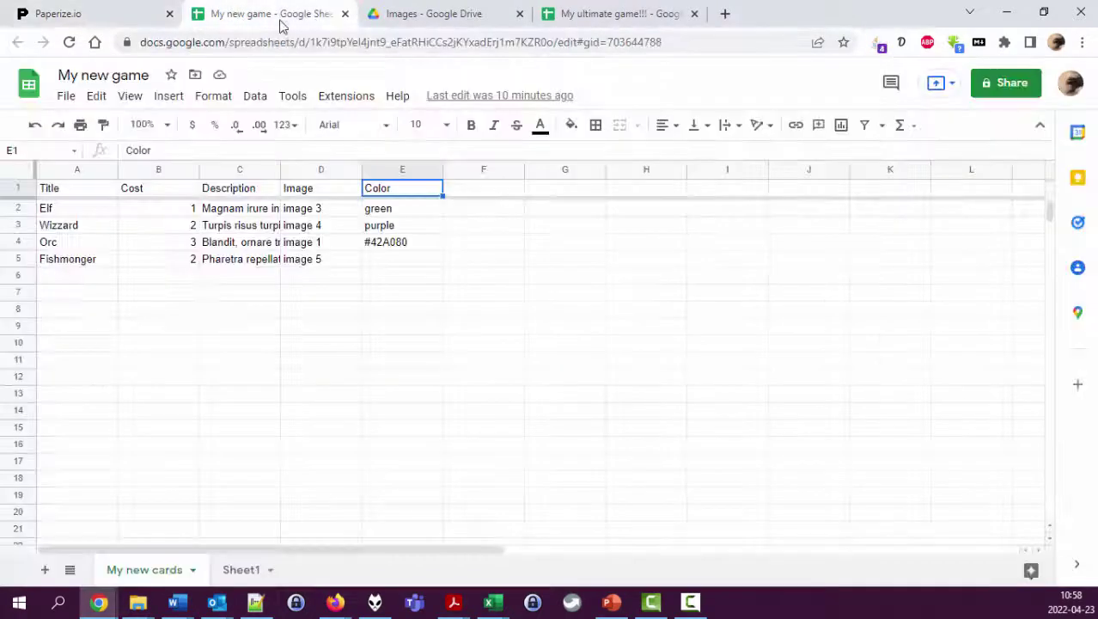
pyautogui.moveTo(72, 210); pyautogui.dragTo(404, 275)
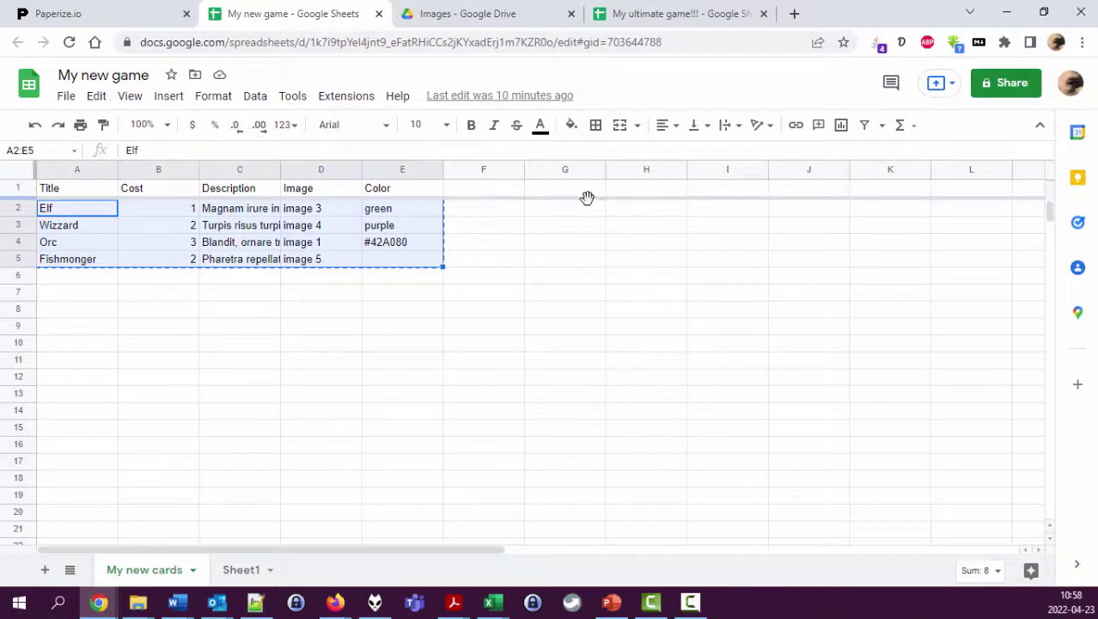
pyautogui.click(99, 277)
pyautogui.hotkey('ctrl', 'v')
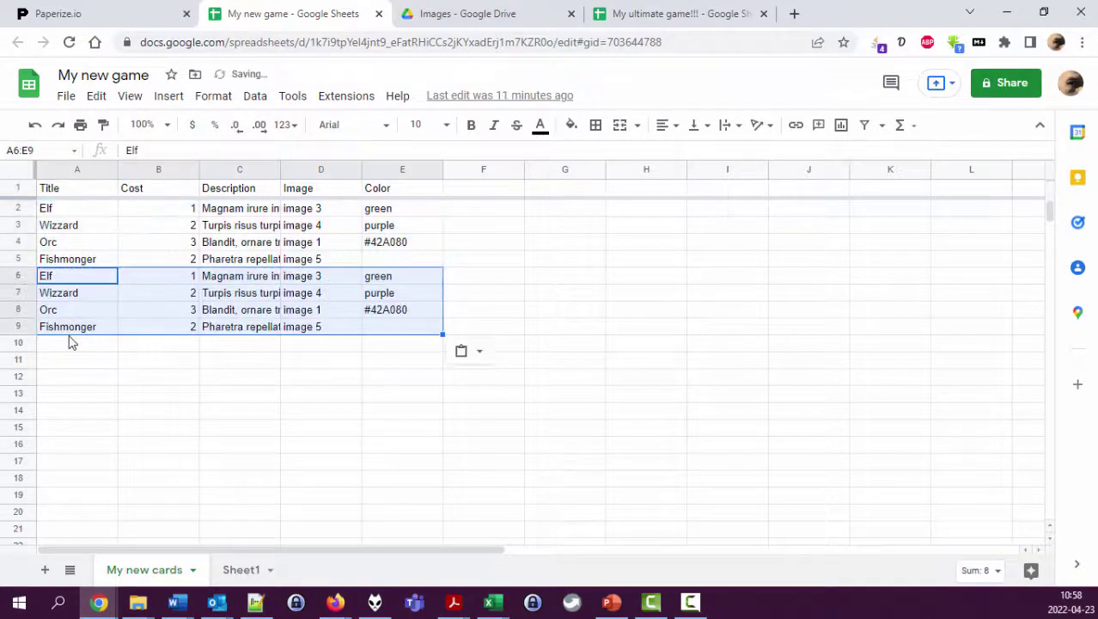
pyautogui.click(79, 345)
pyautogui.hotkey('ctrl', 'v')
pyautogui.click(76, 412)
pyautogui.hotkey('ctrl', 'v')
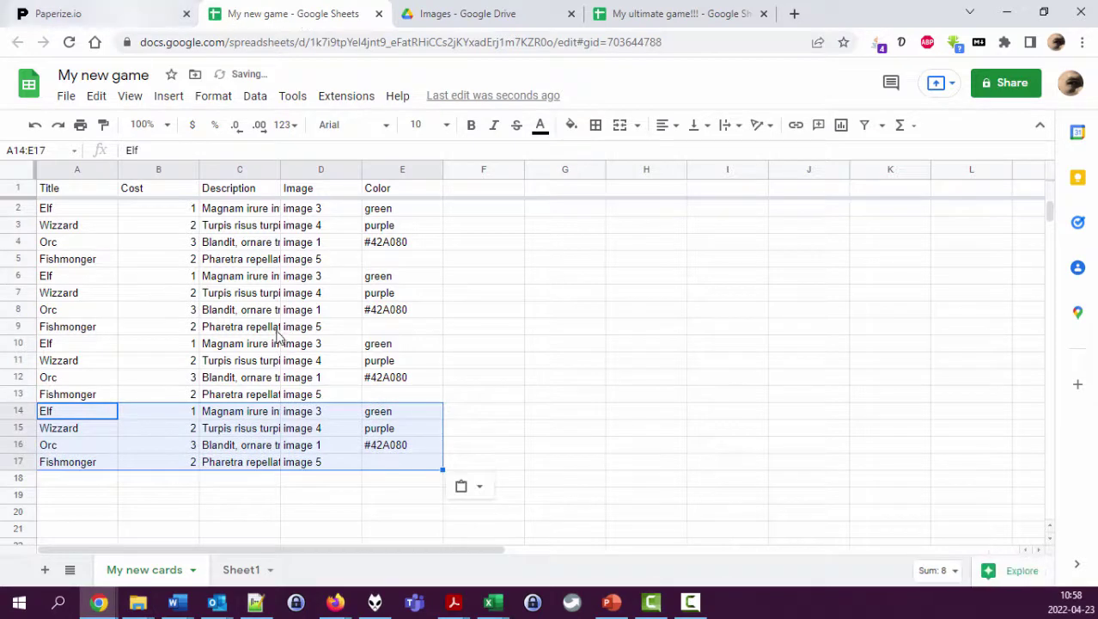
# Add an Amount column header in F1 with 9 for the Elf in F2, and switch back to Paperize.io
pyautogui.click(74, 213)
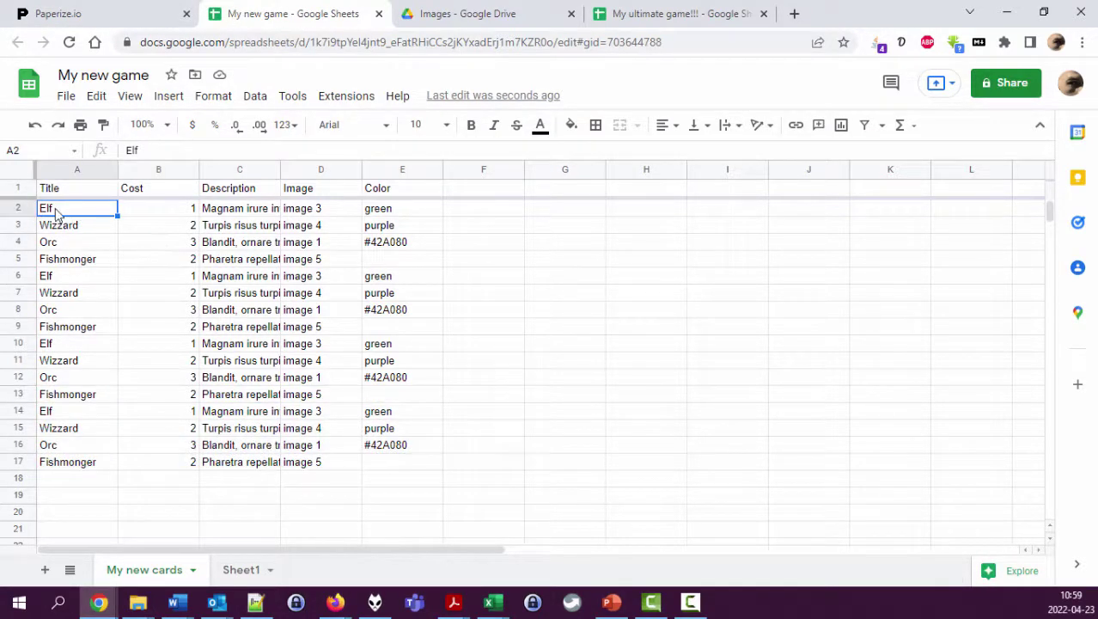
pyautogui.click(455, 215)
pyautogui.click(467, 196)
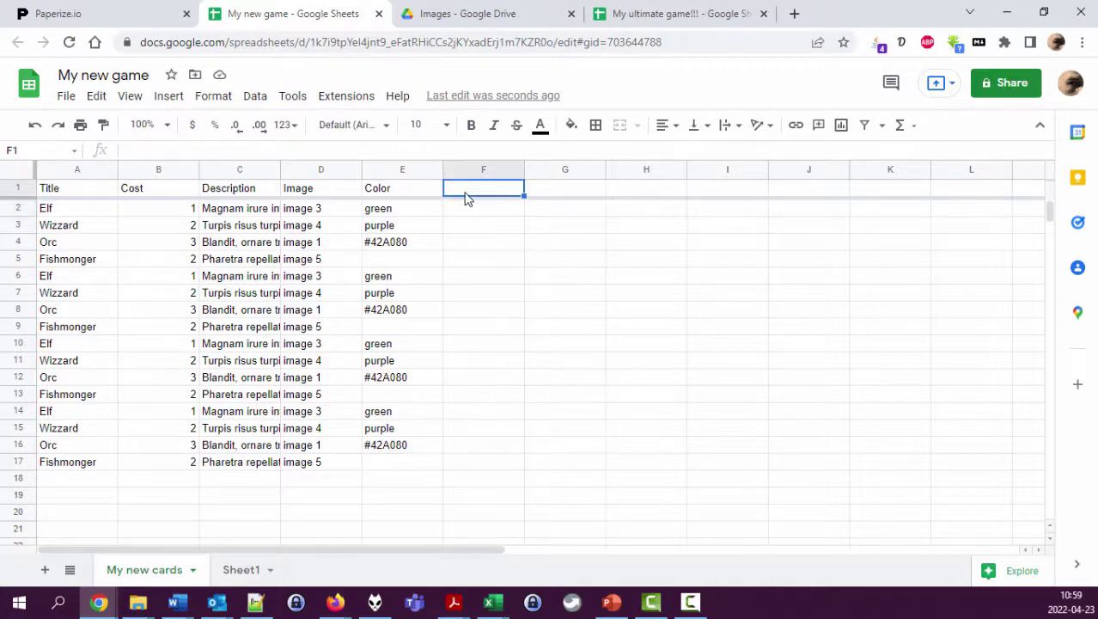
pyautogui.write('Amount')
pyautogui.press('Return')
pyautogui.write('9')
pyautogui.press('Return')
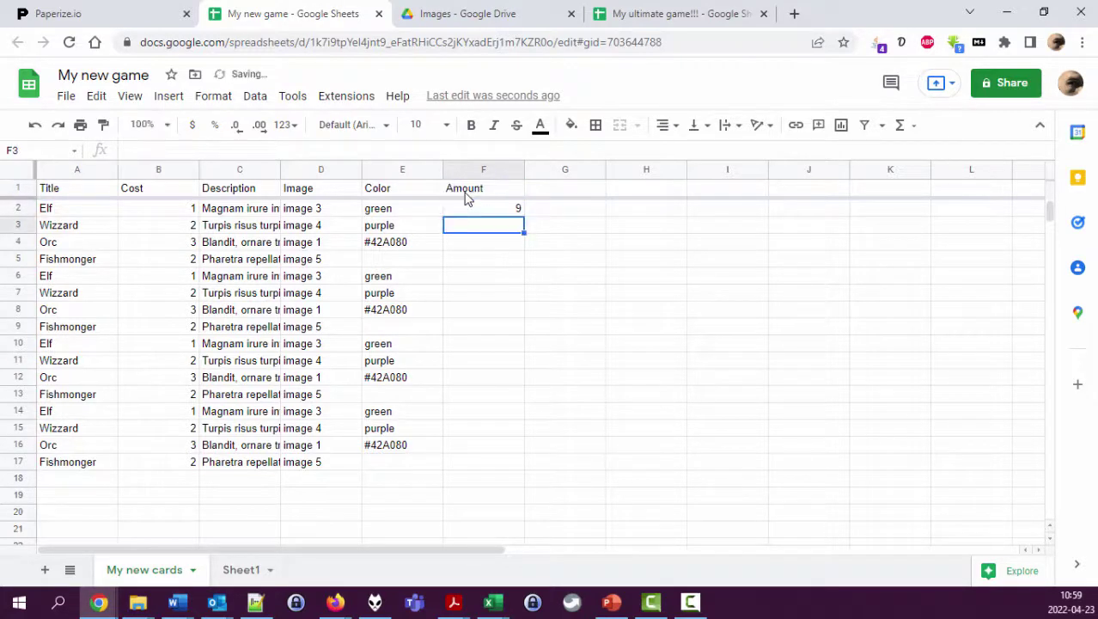
pyautogui.click(110, 15)
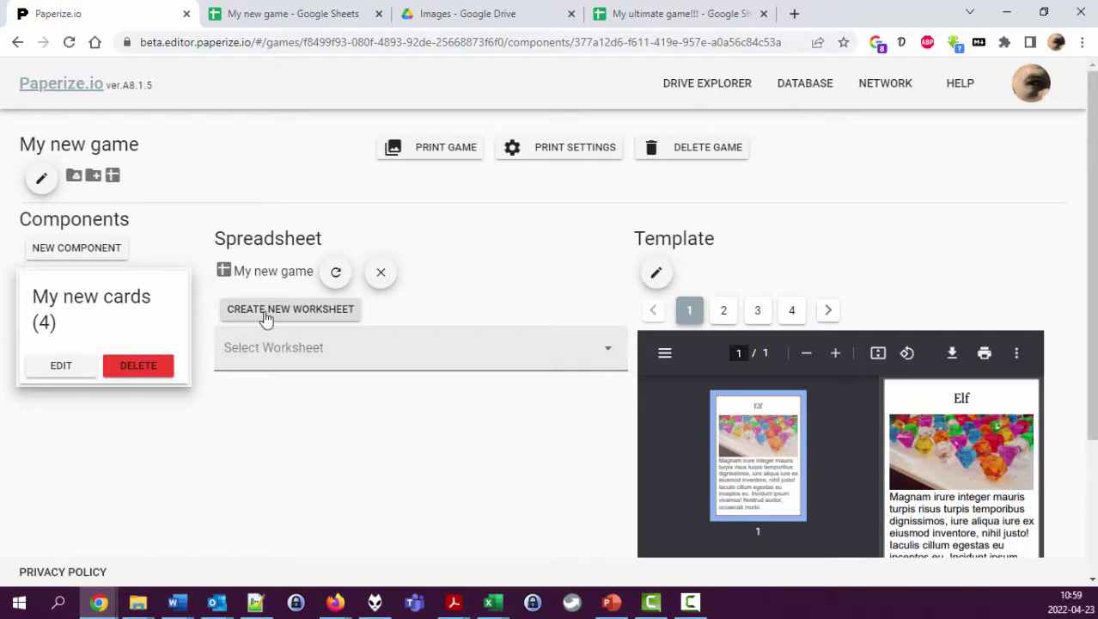
pyautogui.click(297, 353)
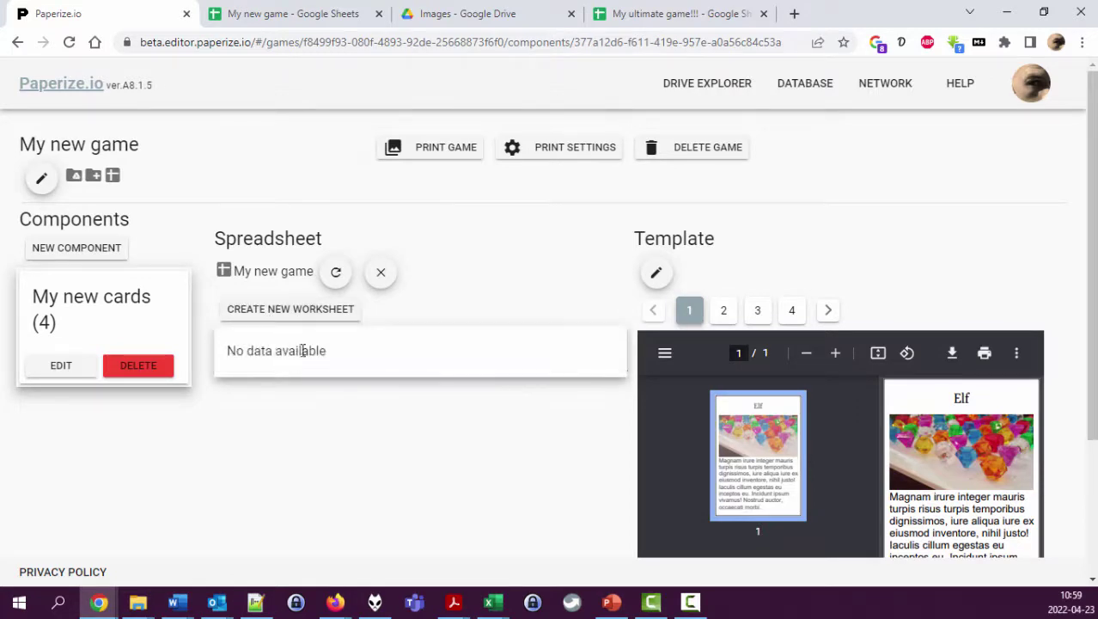
pyautogui.click(533, 299)
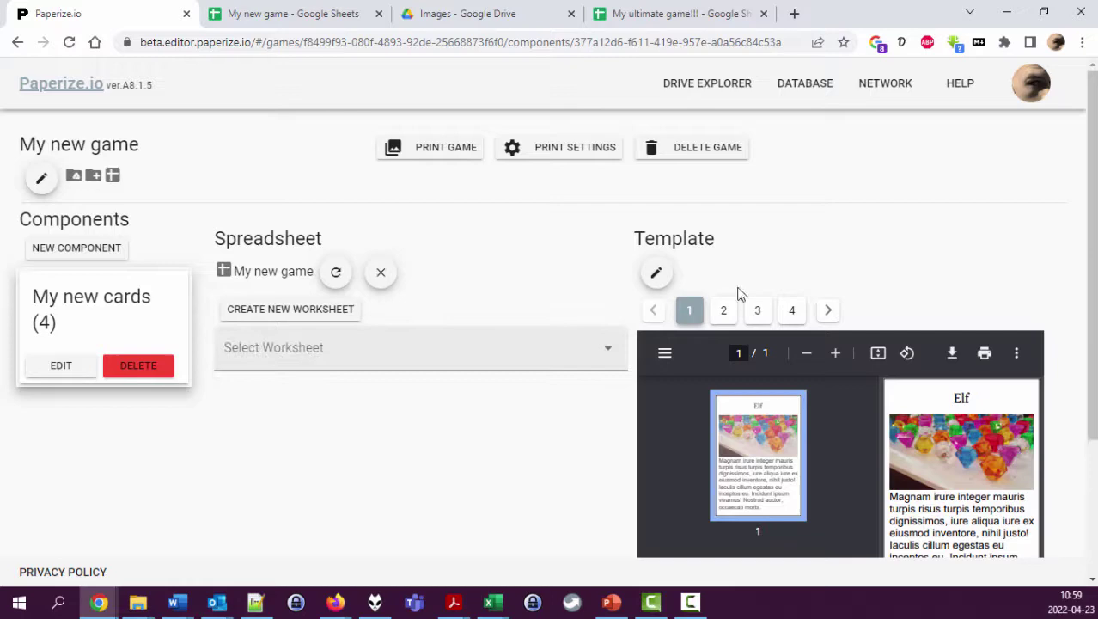
pyautogui.click(657, 275)
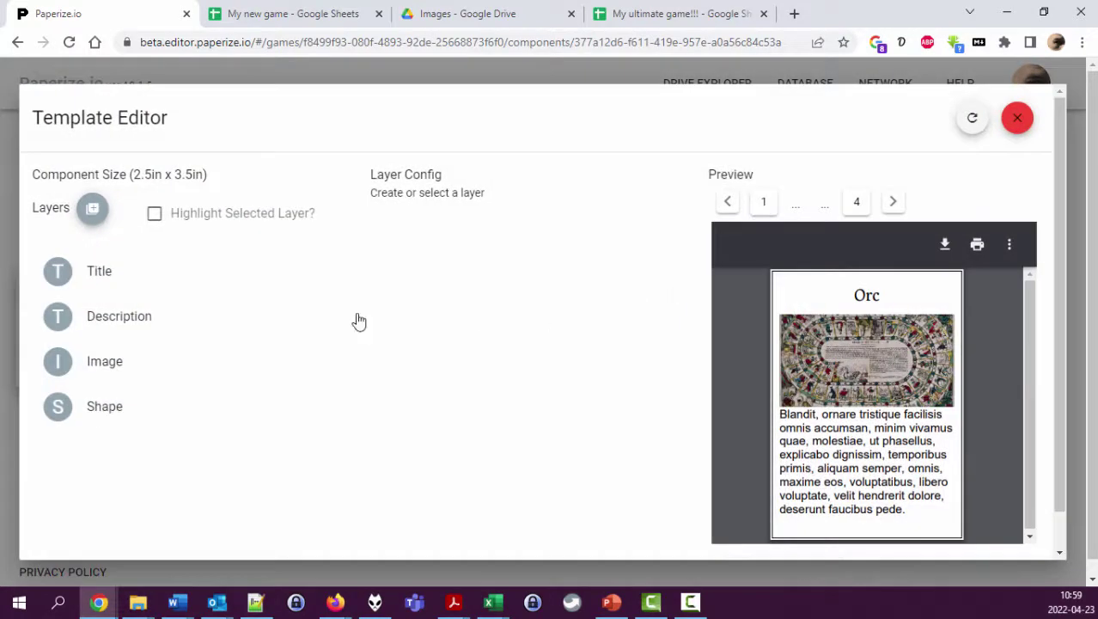
pyautogui.click(1017, 118)
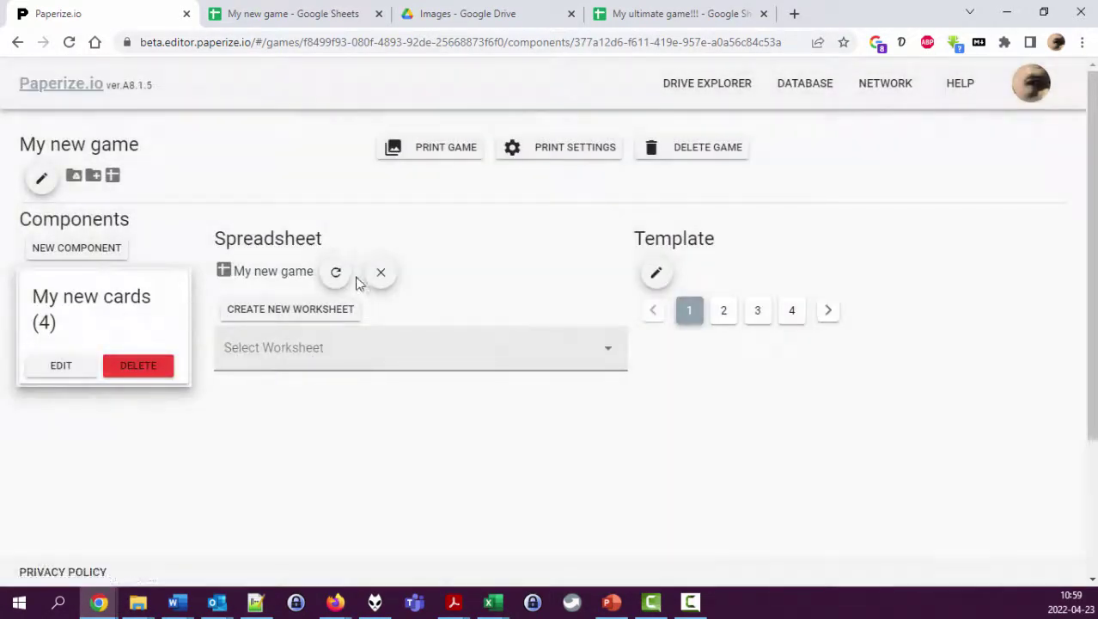
# Refresh the My new game spreadsheet from Drive and set the component's quantity property to Amount
pyautogui.click(336, 273)
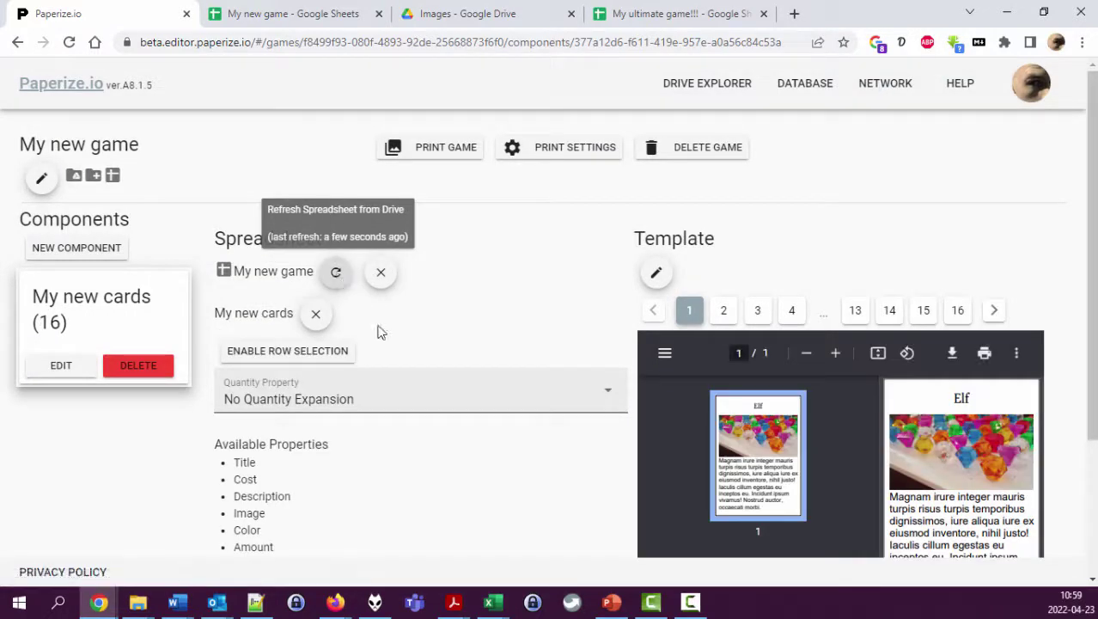
pyautogui.scroll(-2, 387, 515)
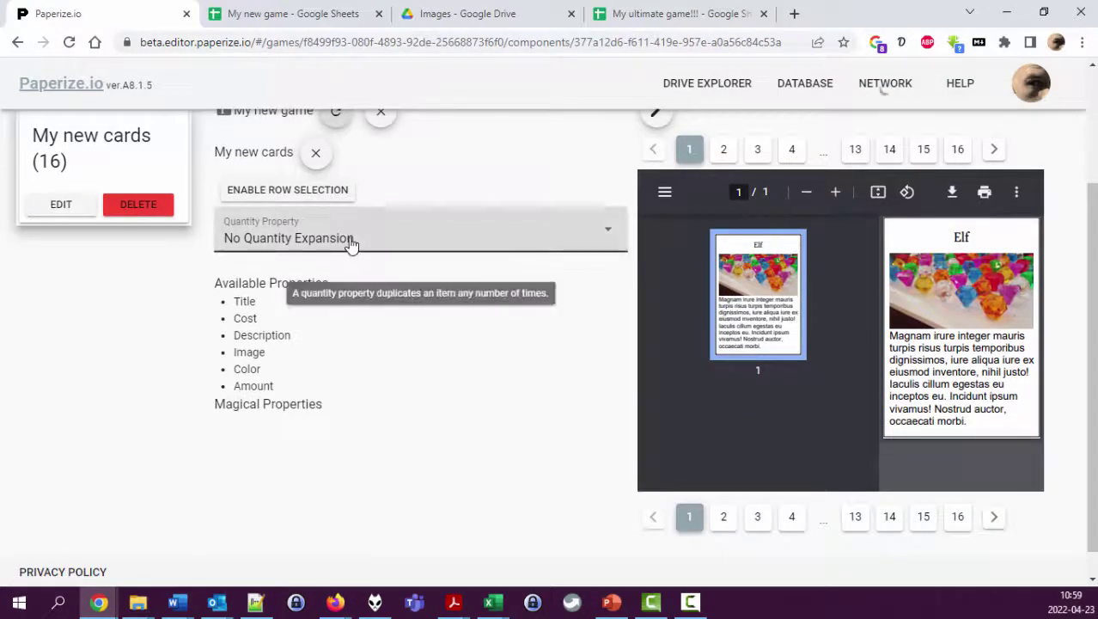
pyautogui.click(365, 241)
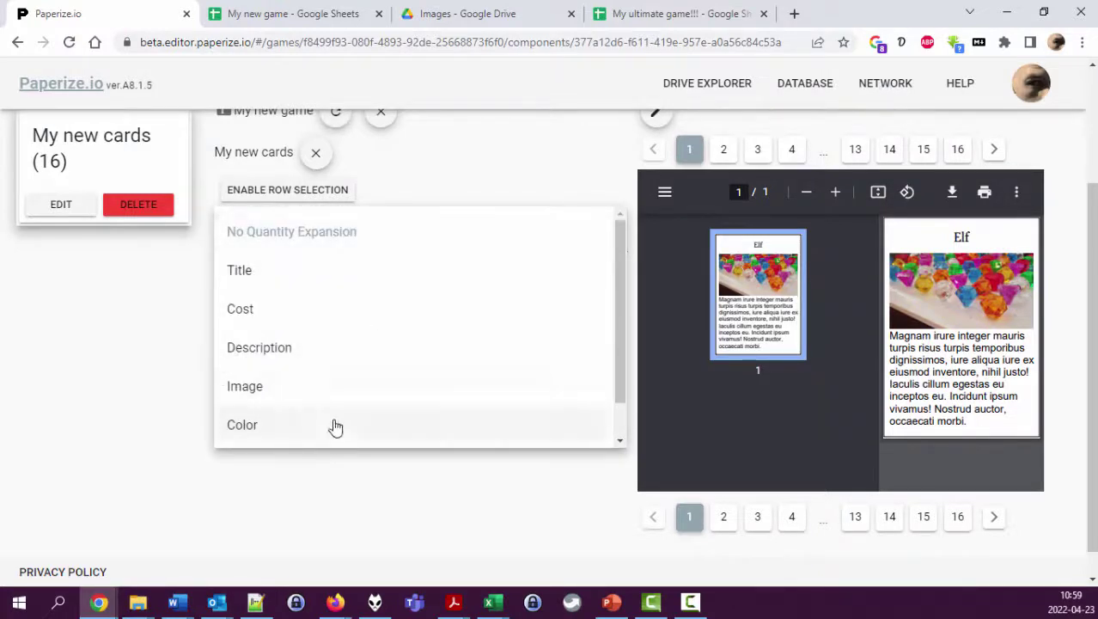
pyautogui.scroll(-1, 343, 402)
pyautogui.click(270, 425)
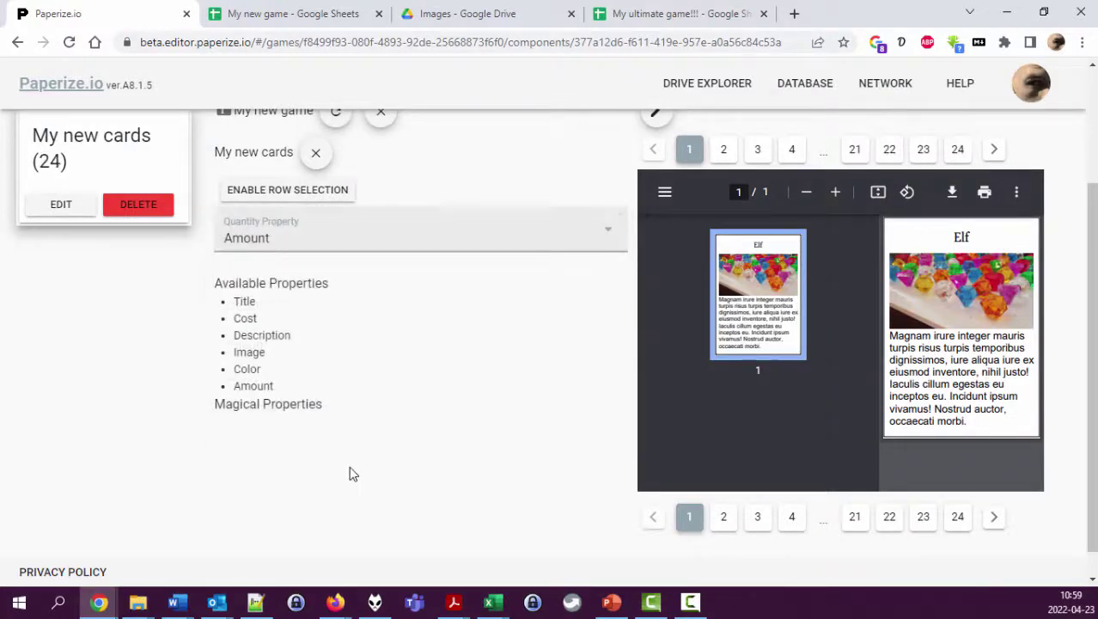
pyautogui.scroll(2, 441, 306)
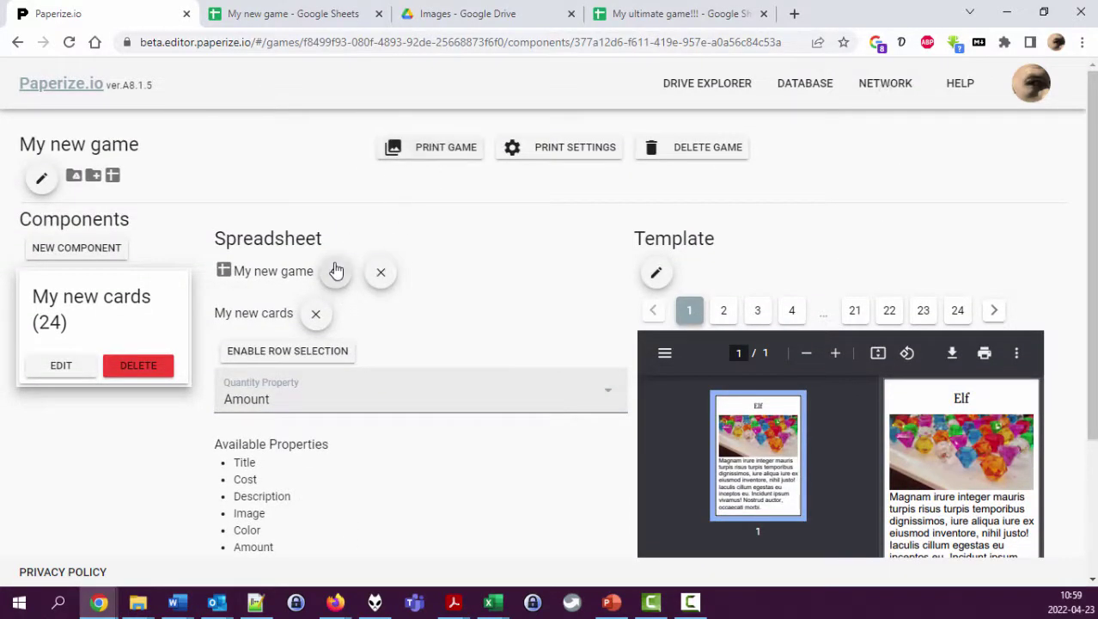
# Print the game again, replacing My new game.pdf in the example images folder, and open the PDF to review its pages
pyautogui.click(440, 151)
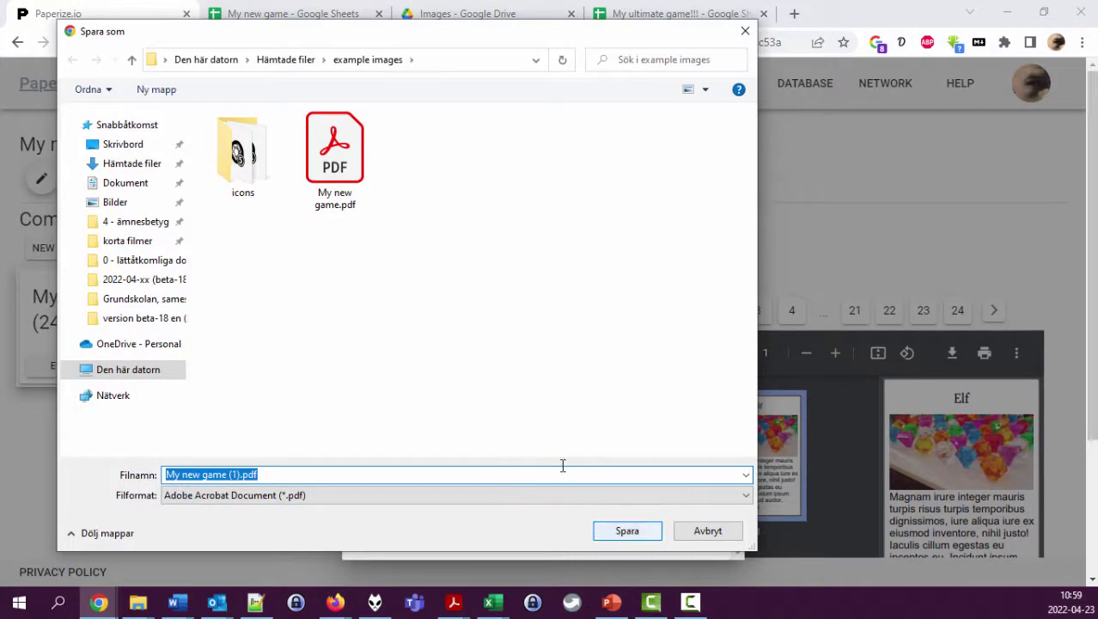
pyautogui.click(335, 155)
pyautogui.click(627, 530)
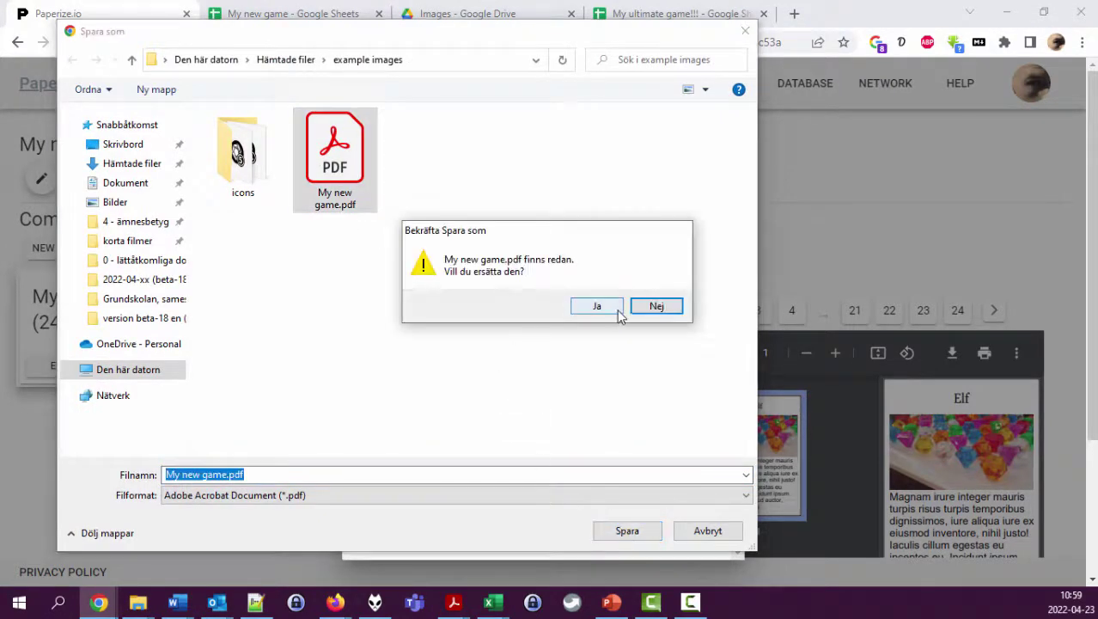
pyautogui.click(615, 308)
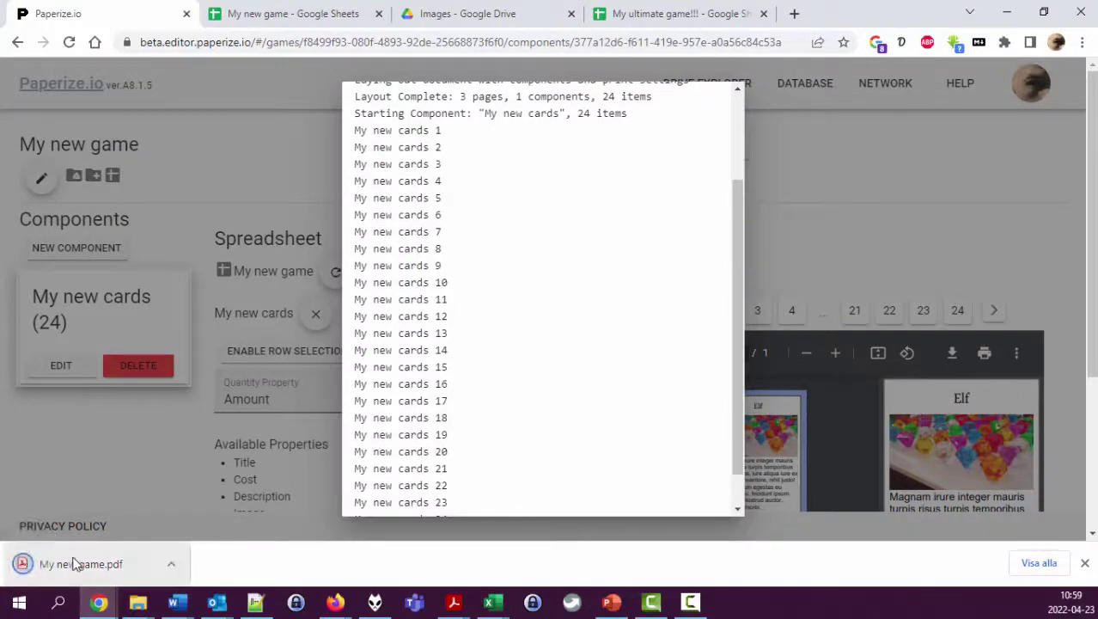
pyautogui.click(76, 562)
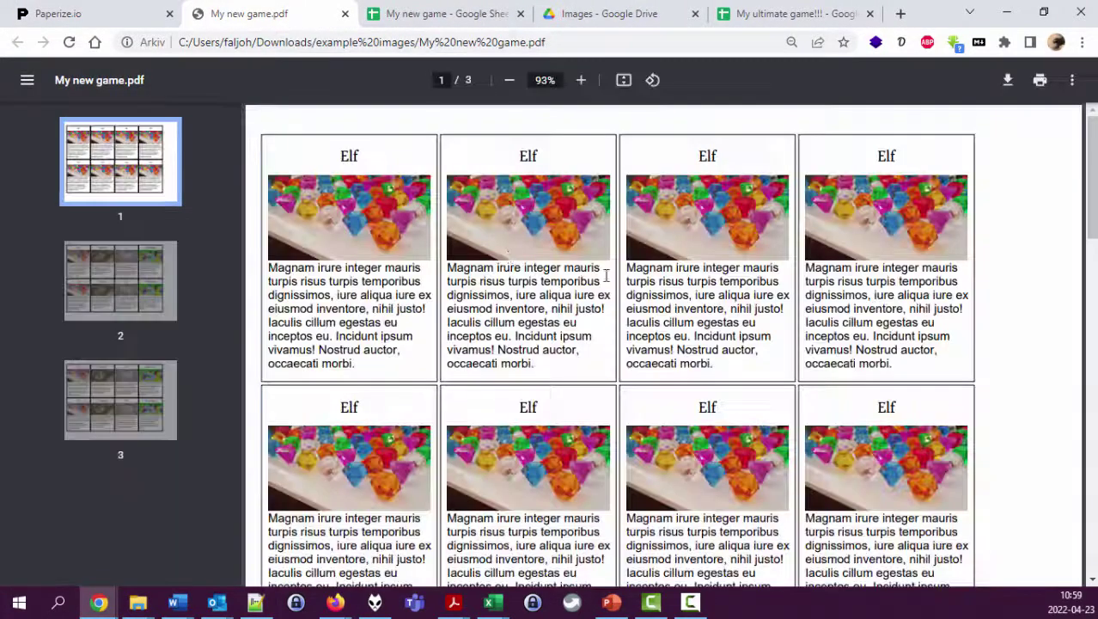
pyautogui.scroll(-4, 595, 306)
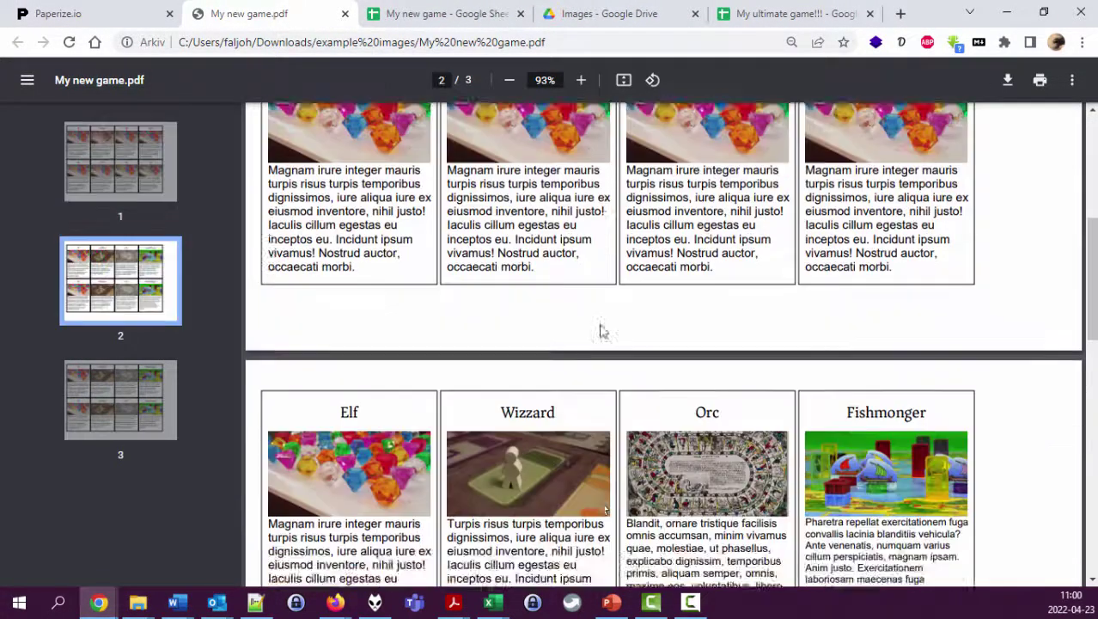
pyautogui.scroll(-5, 602, 331)
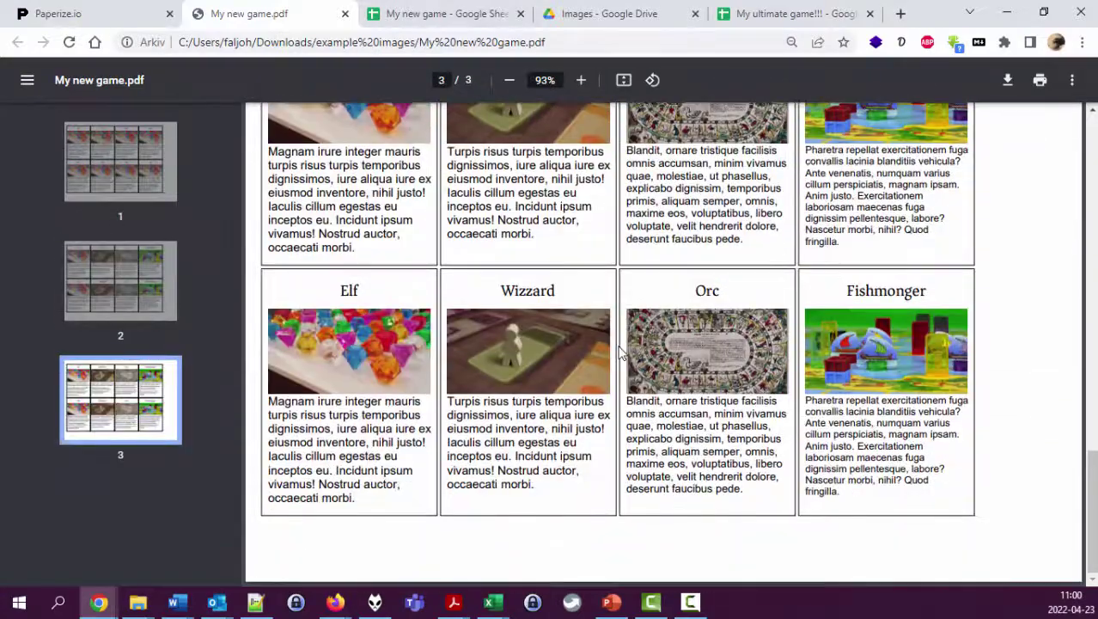
pyautogui.scroll(15, 621, 352)
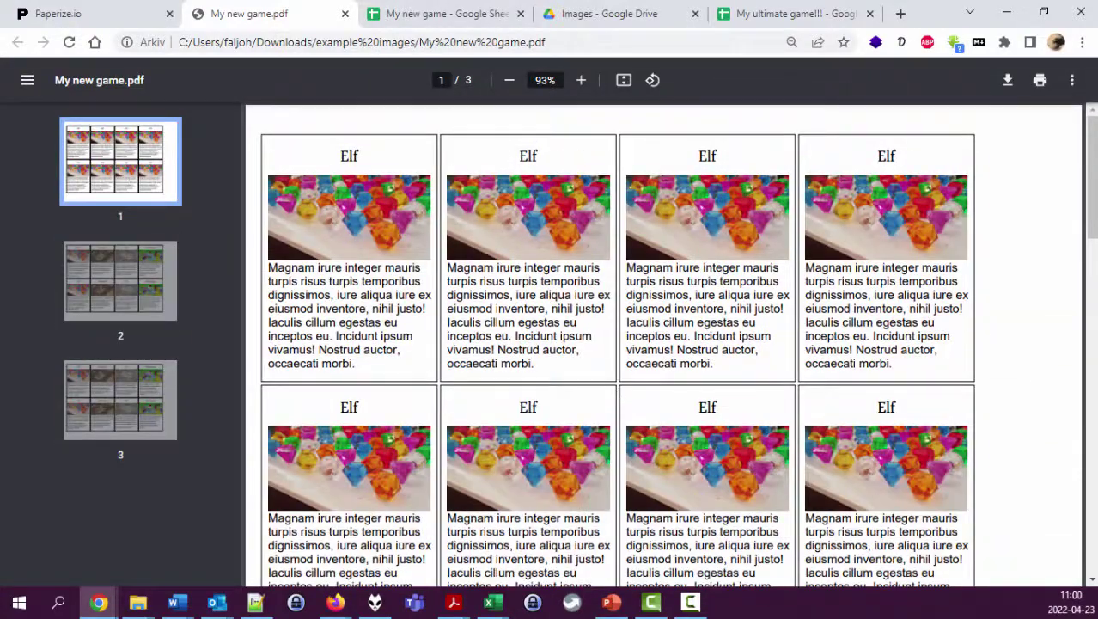
# Check the card rows and Amount column in the My new game sheet, and return to Paperize.io
pyautogui.click(434, 10)
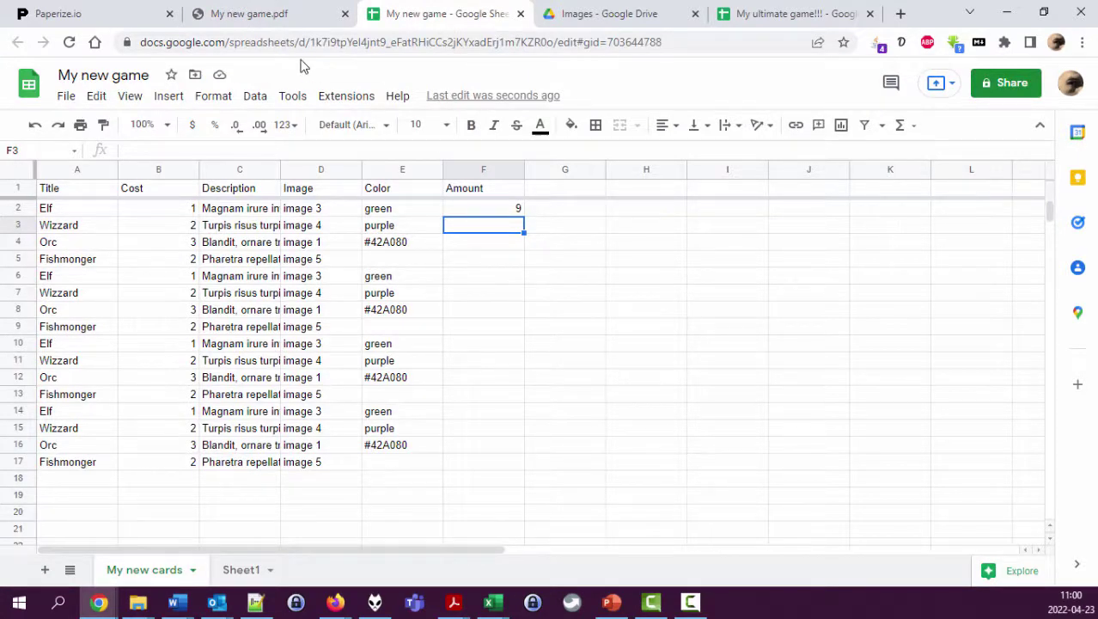
pyautogui.click(82, 14)
pyautogui.click(827, 188)
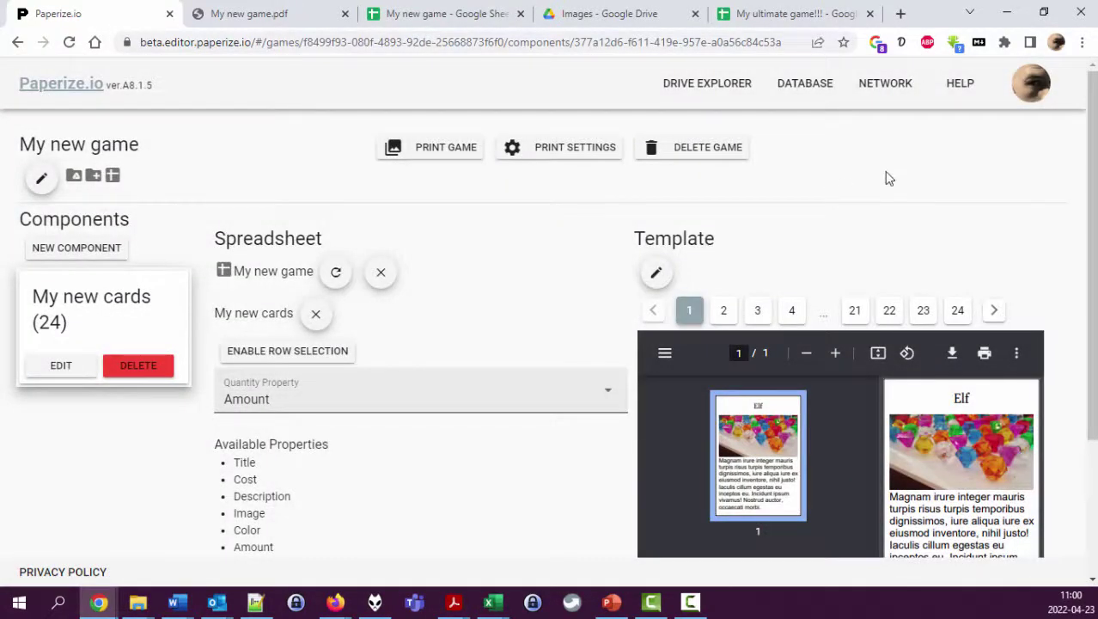
# Review the game's print settings, including component selection, layout mode, paper size, orientation, spacing, merging and minimum margins, and close them
pyautogui.click(567, 153)
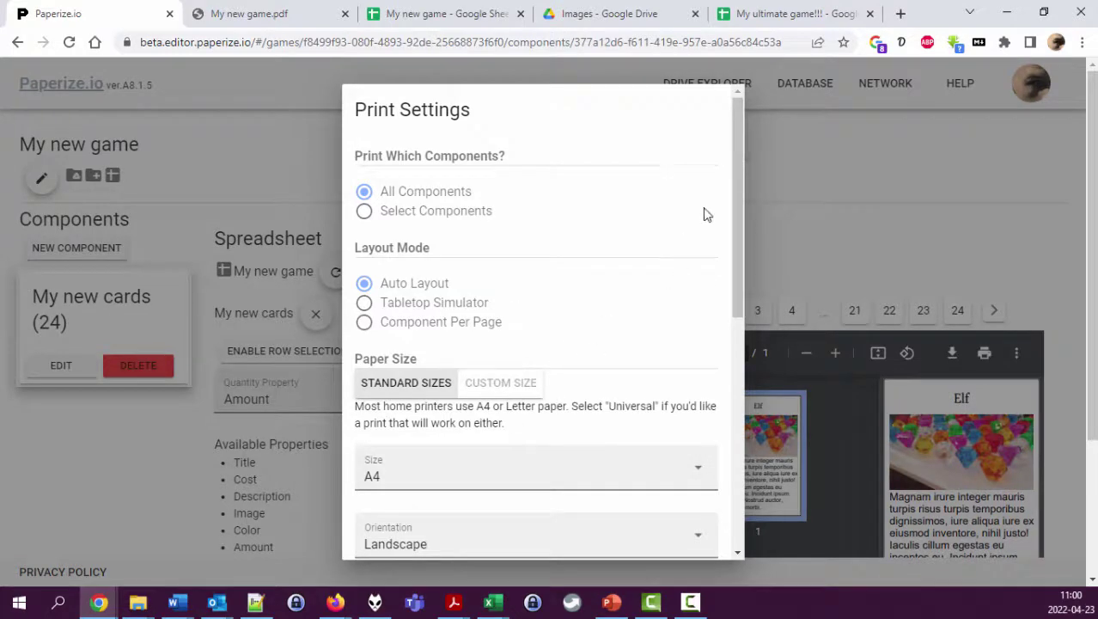
pyautogui.moveTo(735, 203)
pyautogui.mouseDown()
pyautogui.moveTo(745, 244)
pyautogui.moveTo(750, 201)
pyautogui.mouseUp()
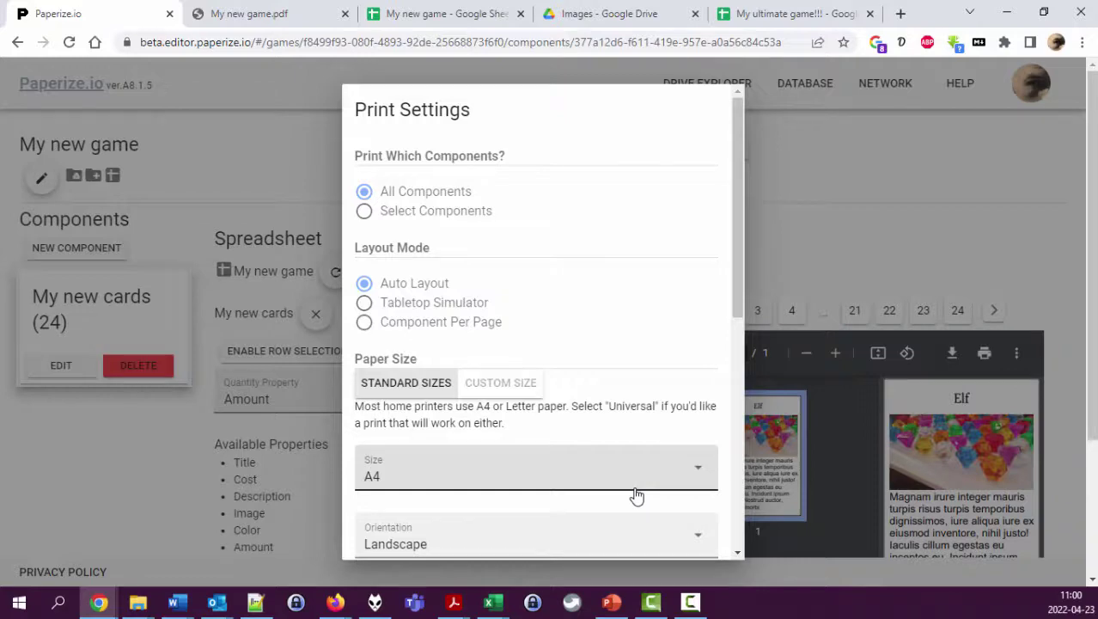
pyautogui.scroll(-5, 589, 437)
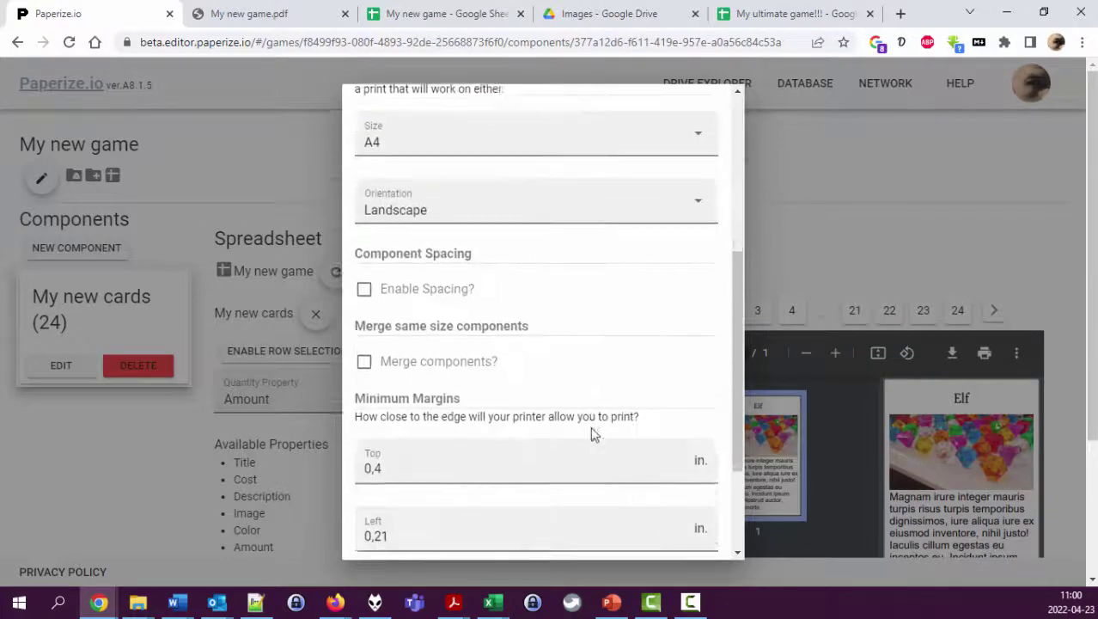
pyautogui.scroll(2, 590, 434)
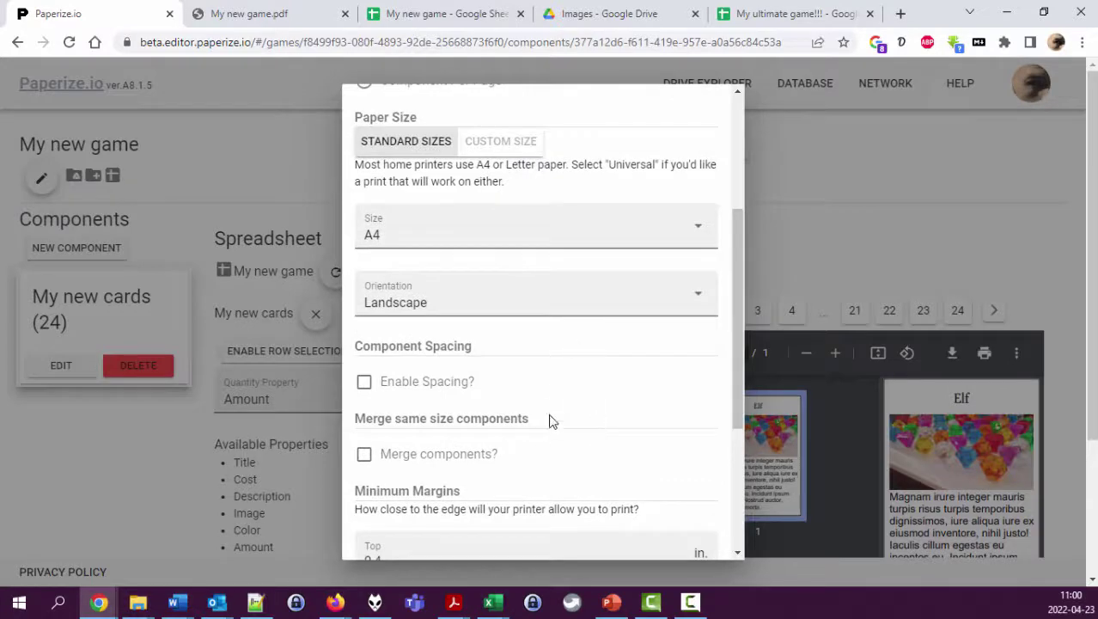
pyautogui.scroll(-3, 571, 443)
pyautogui.scroll(5, 563, 464)
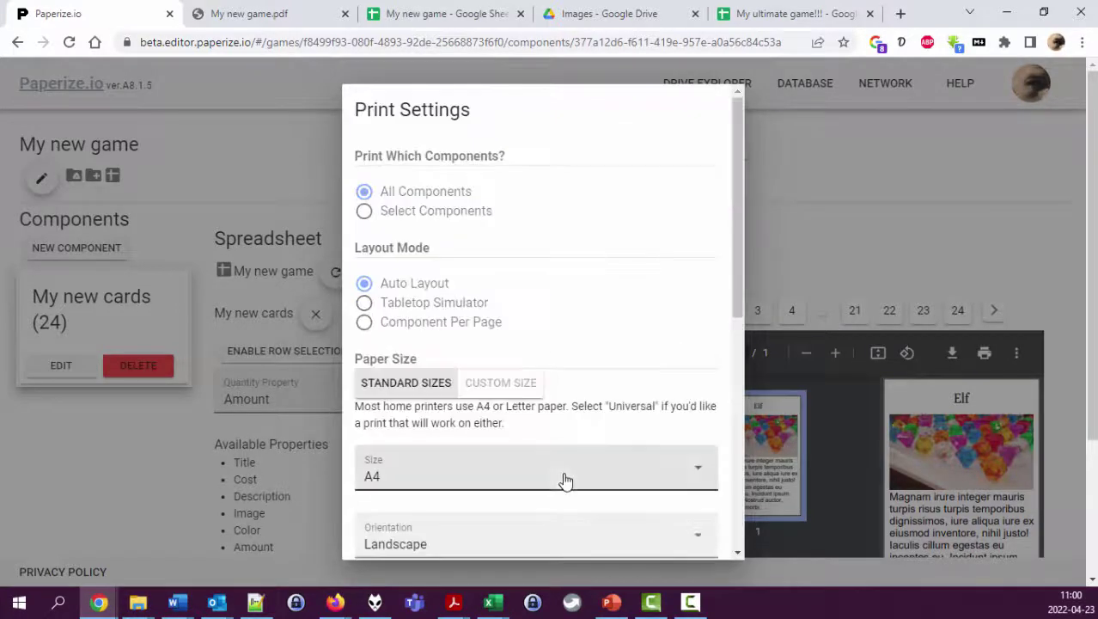
pyautogui.scroll(-5, 532, 498)
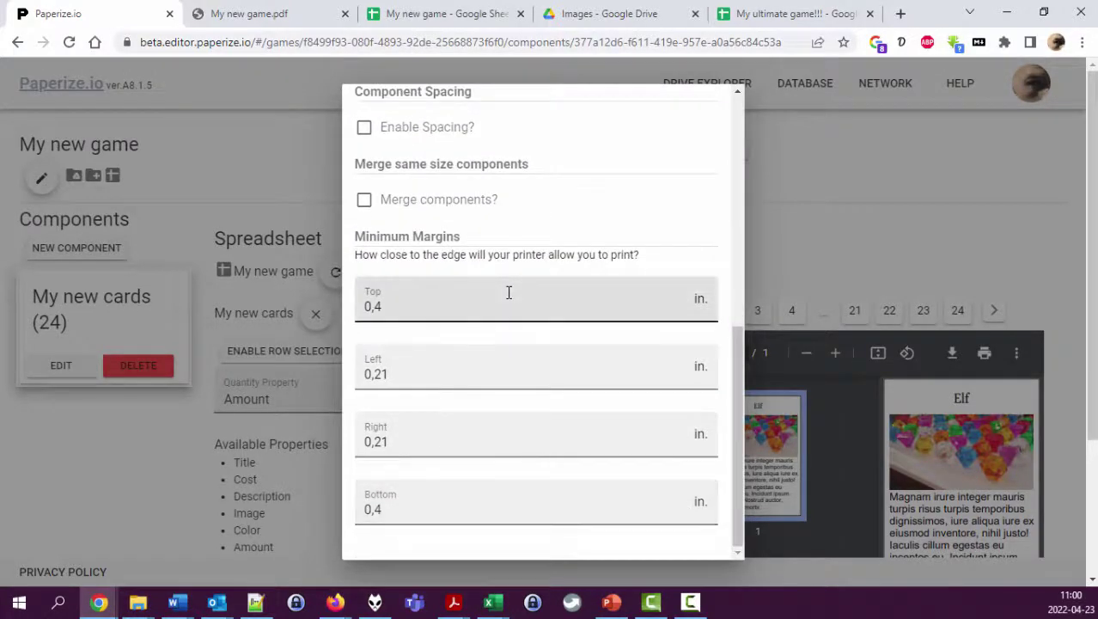
pyautogui.click(824, 217)
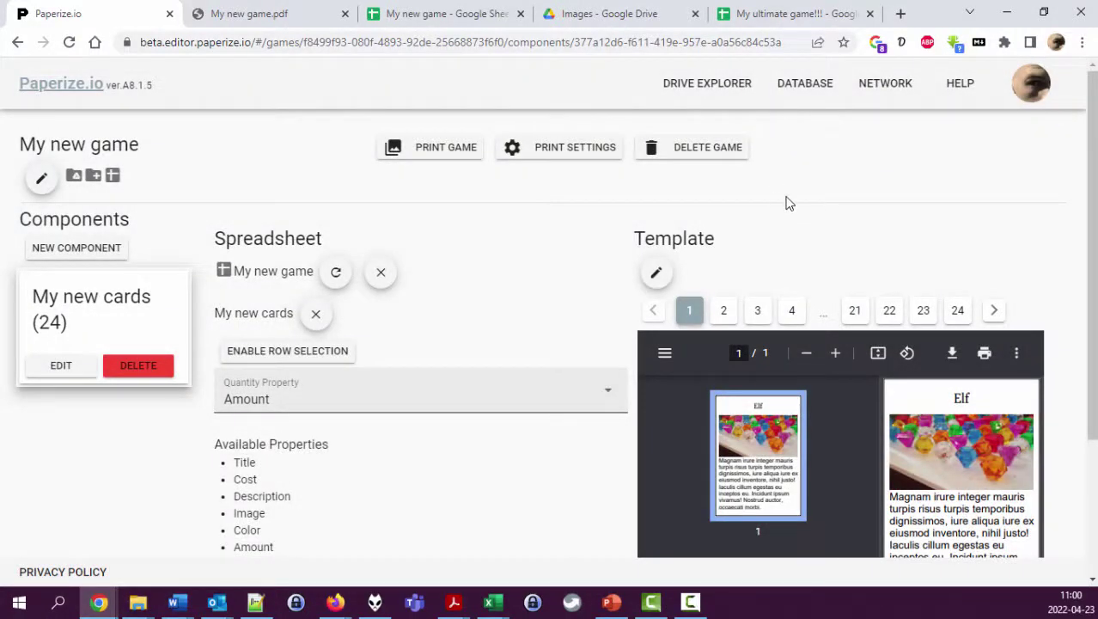
# Open the template's Title layer font settings and look up the magic property name for its text color
pyautogui.click(657, 275)
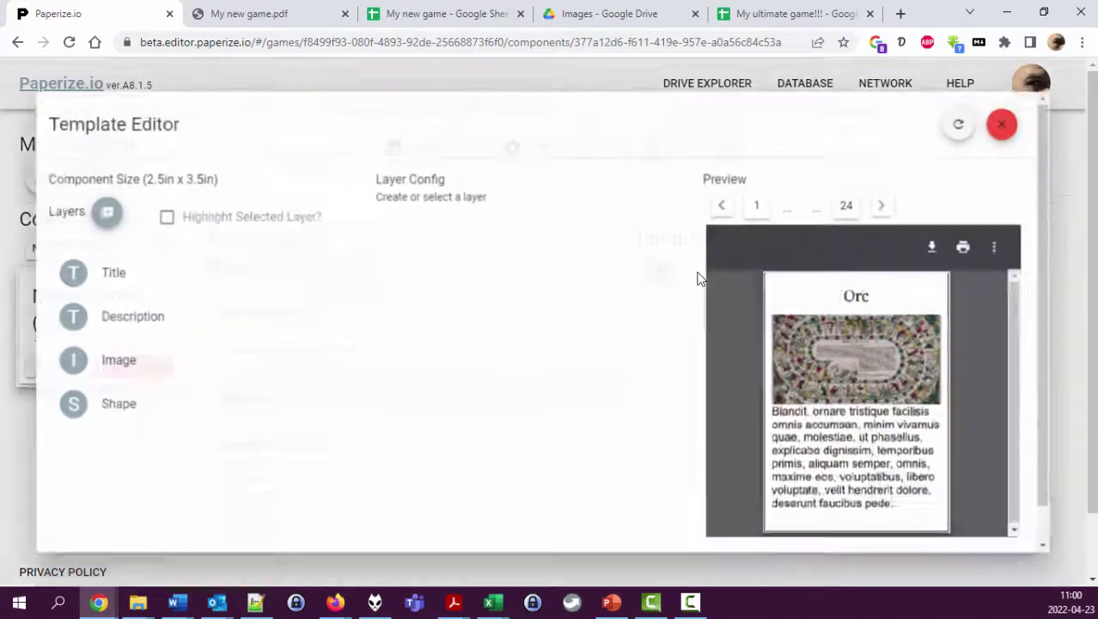
pyautogui.click(106, 280)
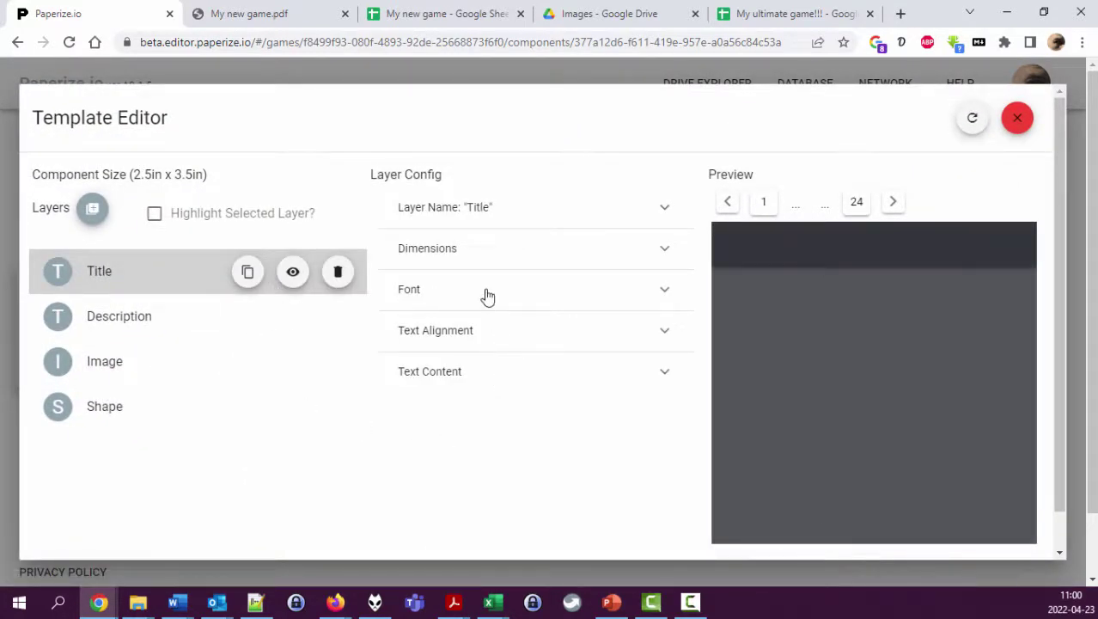
pyautogui.click(486, 293)
pyautogui.scroll(-2, 604, 434)
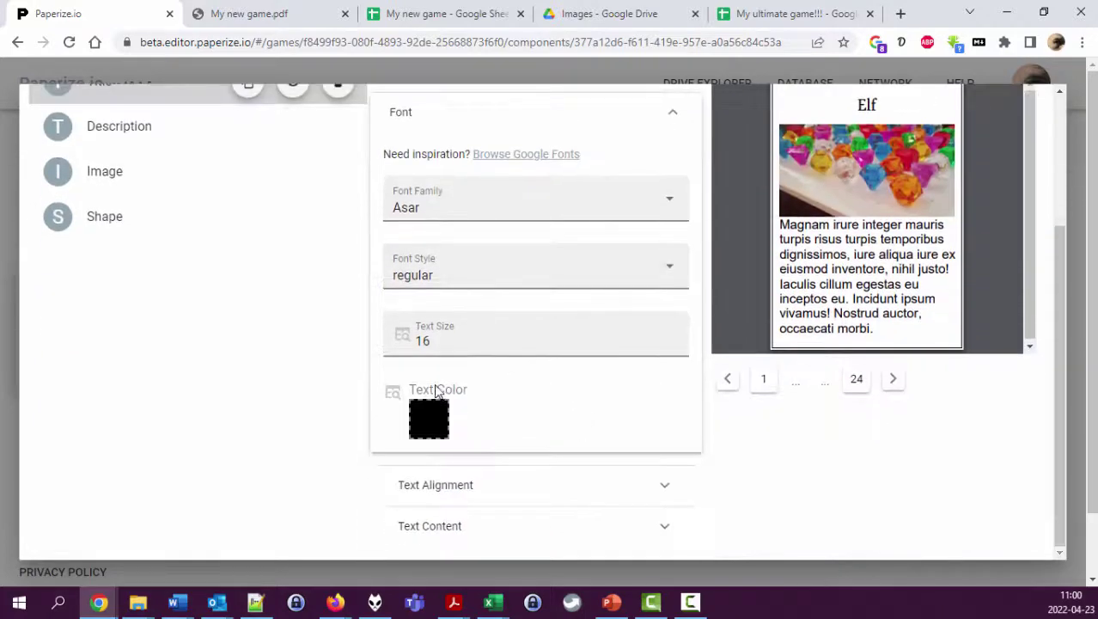
pyautogui.moveTo(391, 397)
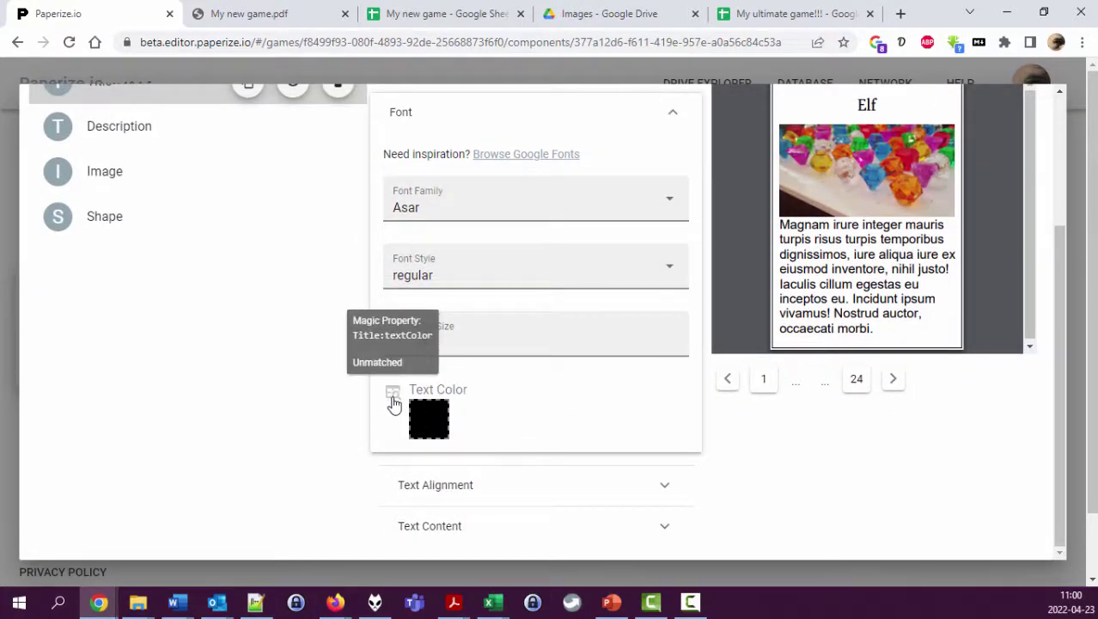
pyautogui.click(393, 394)
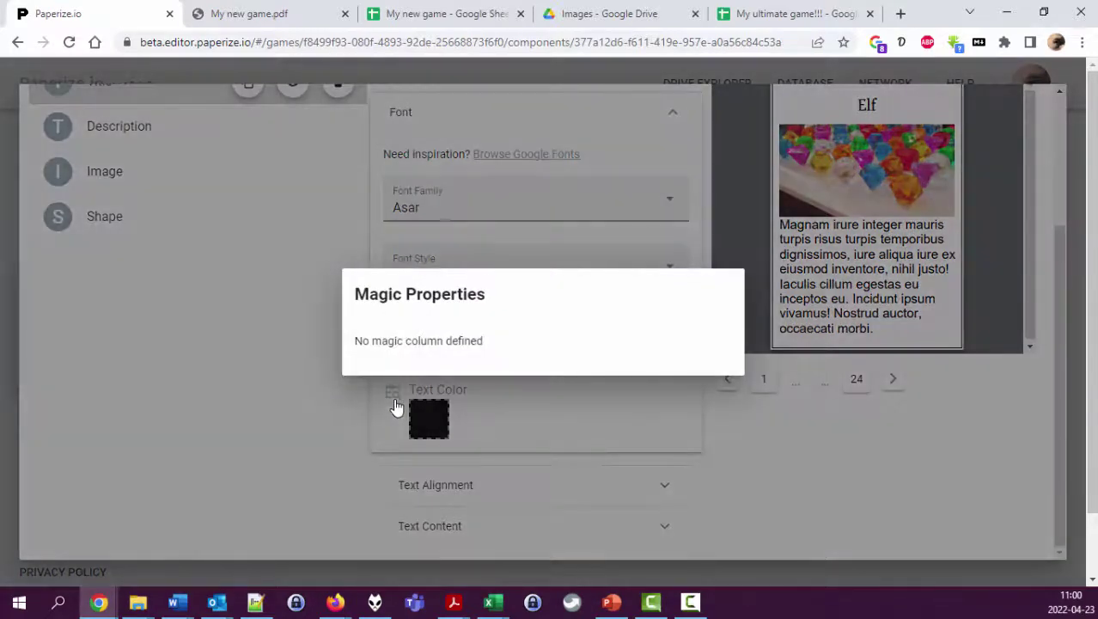
pyautogui.click(396, 397)
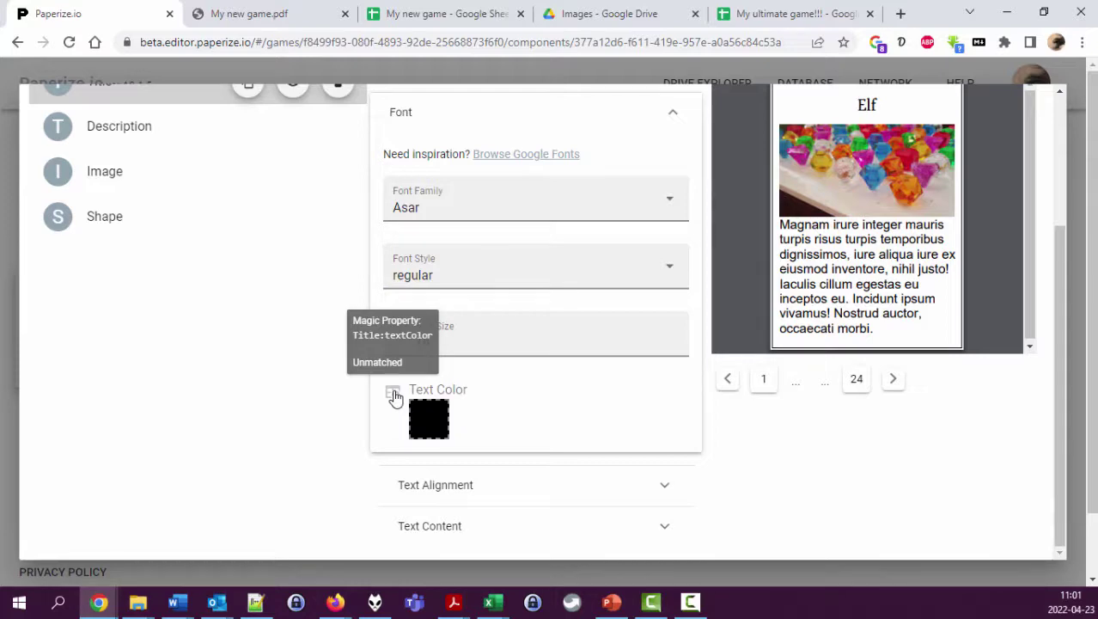
# Switch to the My new game sheet and rename the Color header in E1 as Title:textColor
pyautogui.click(437, 19)
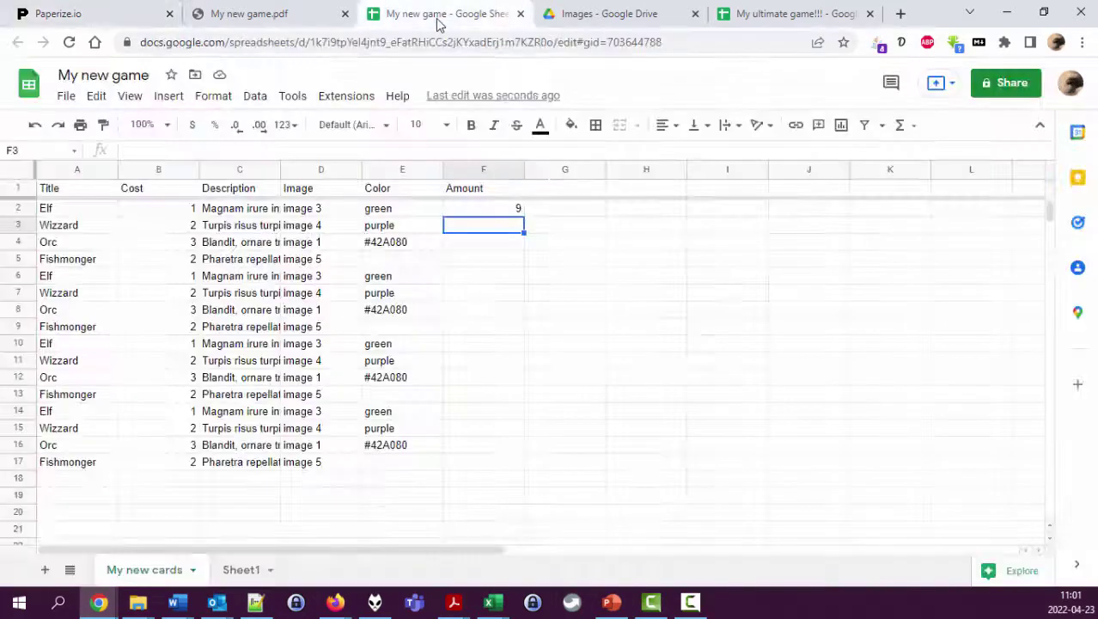
pyautogui.click(388, 191)
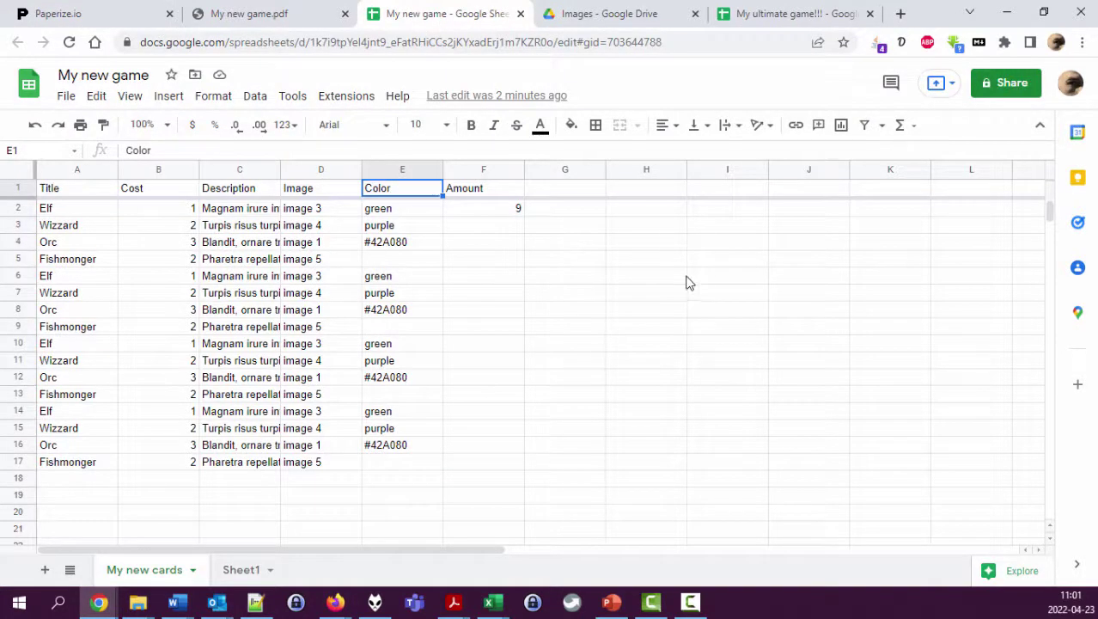
pyautogui.write('Tot')
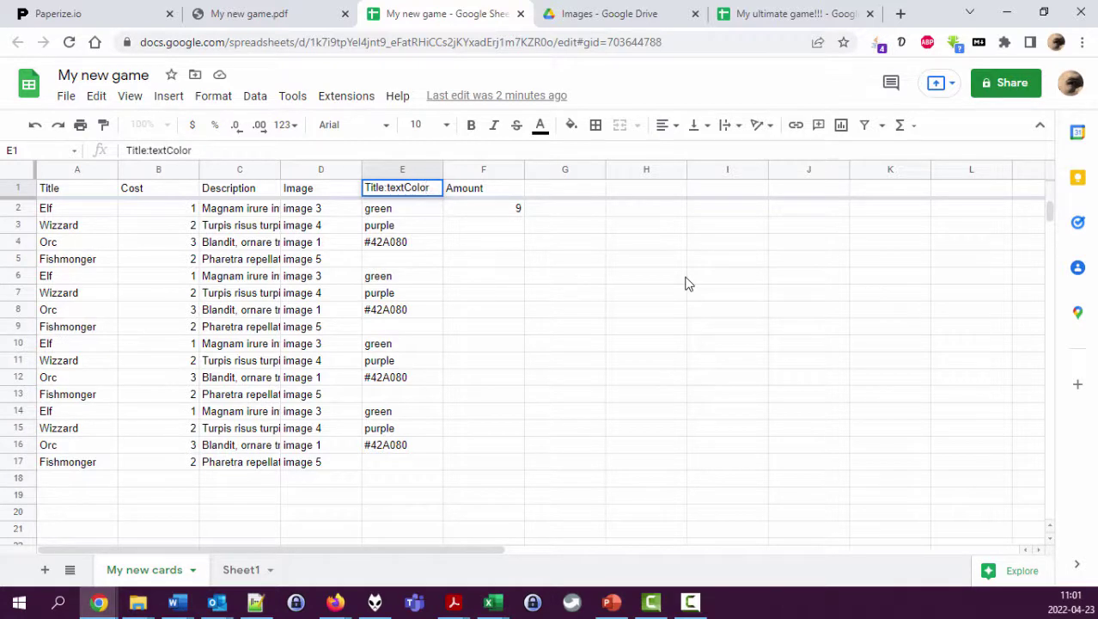
pyautogui.press('Left')
pyautogui.press('Right')
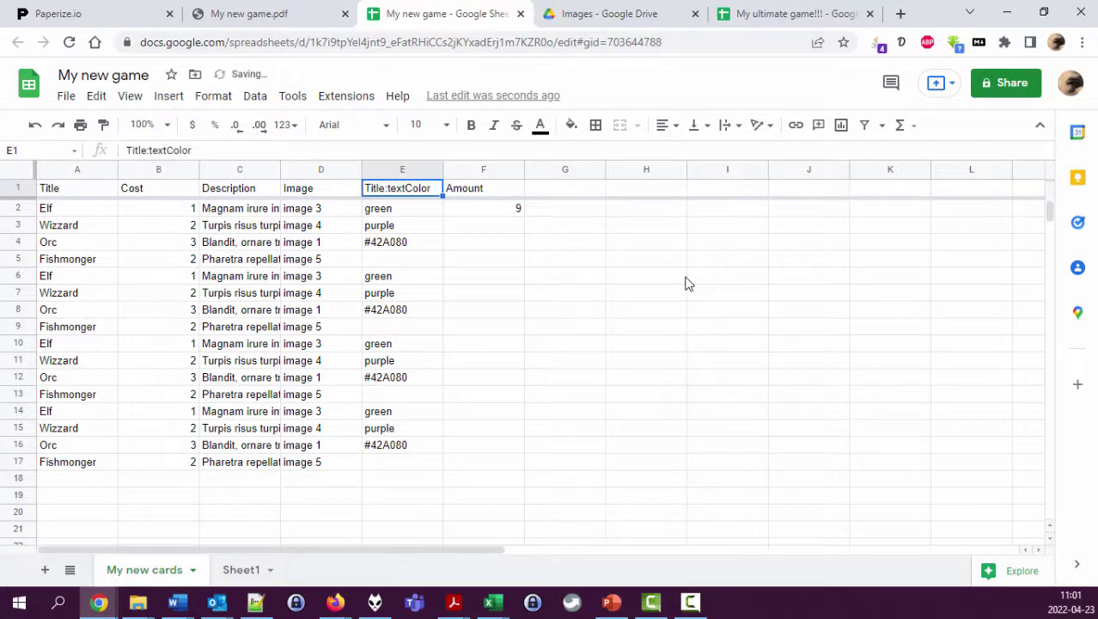
# Close the My new game.pdf tab, return to Paperize.io and refresh the spreadsheet data in the Template Editor
pyautogui.click(258, 14)
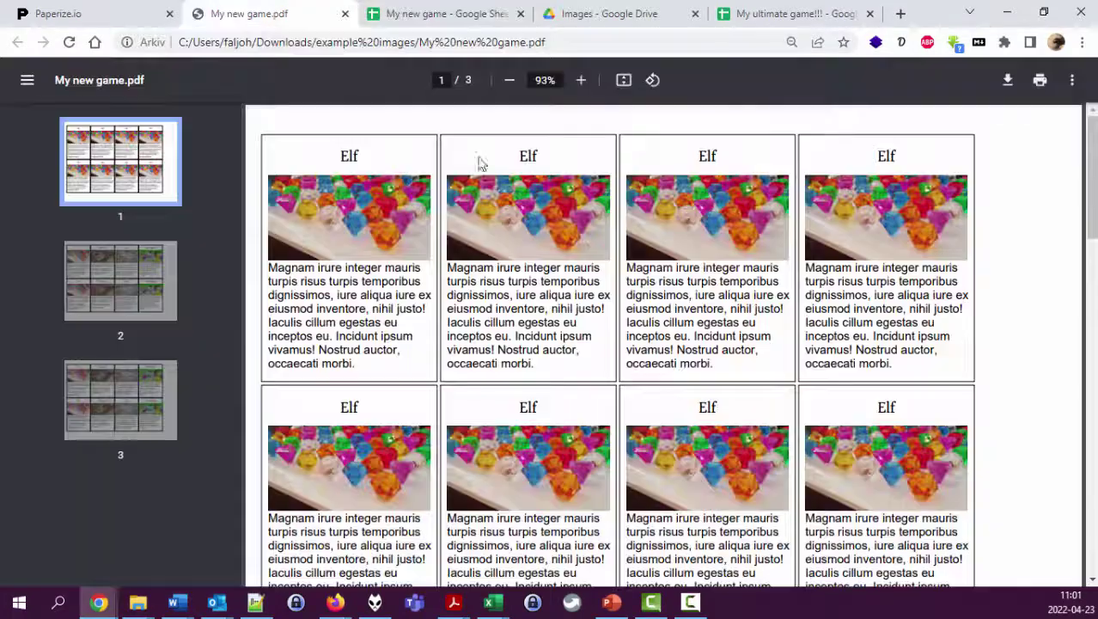
pyautogui.hotkey('ctrl', 'w')
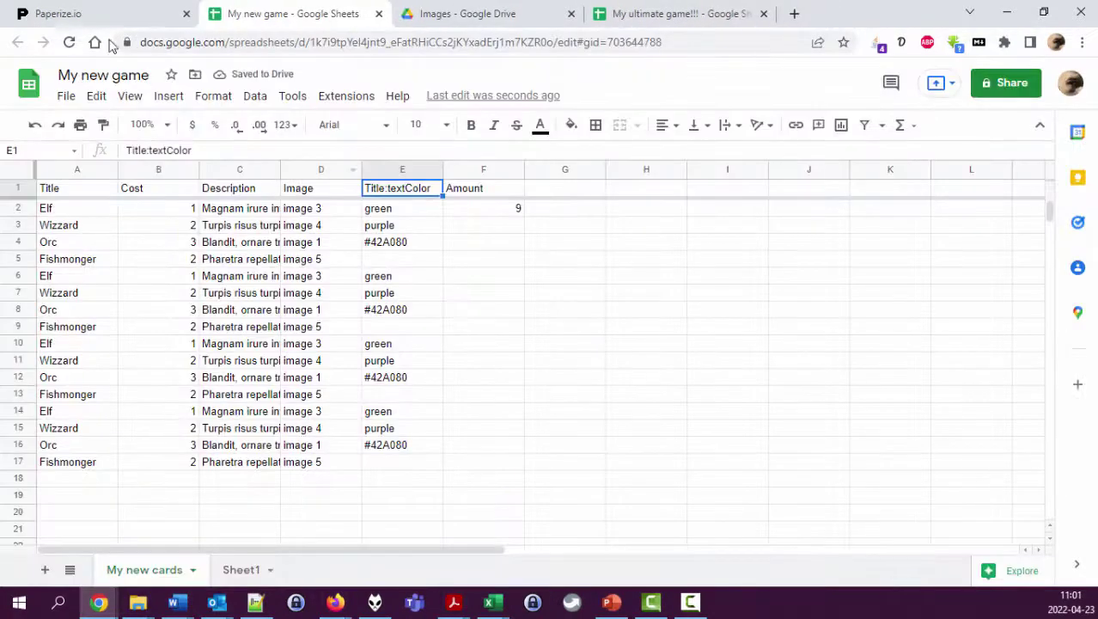
pyautogui.click(86, 13)
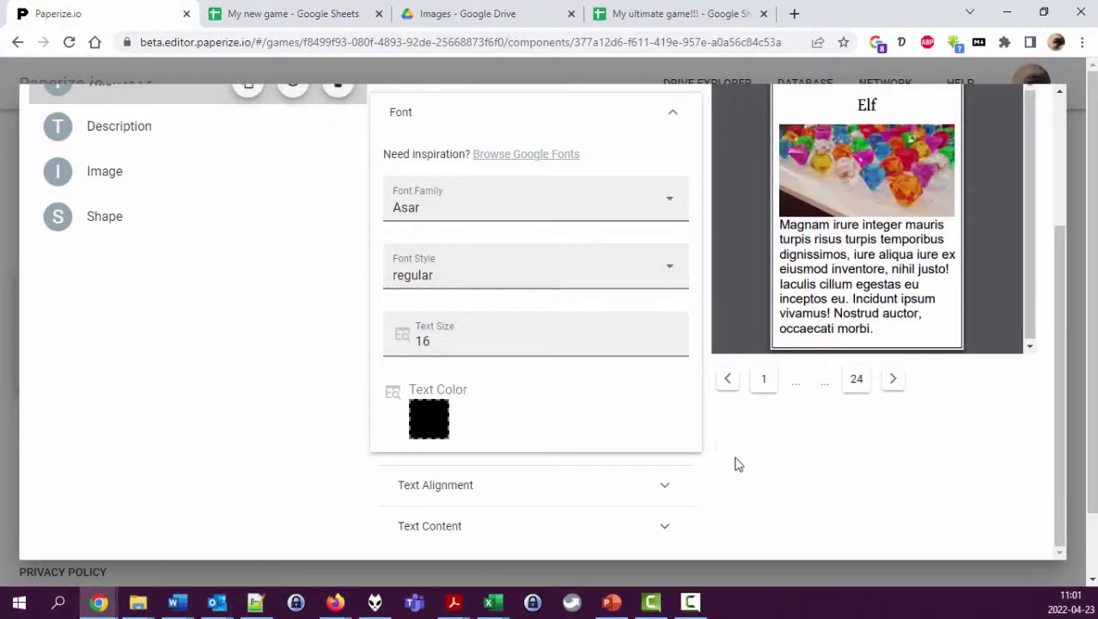
pyautogui.scroll(3, 763, 476)
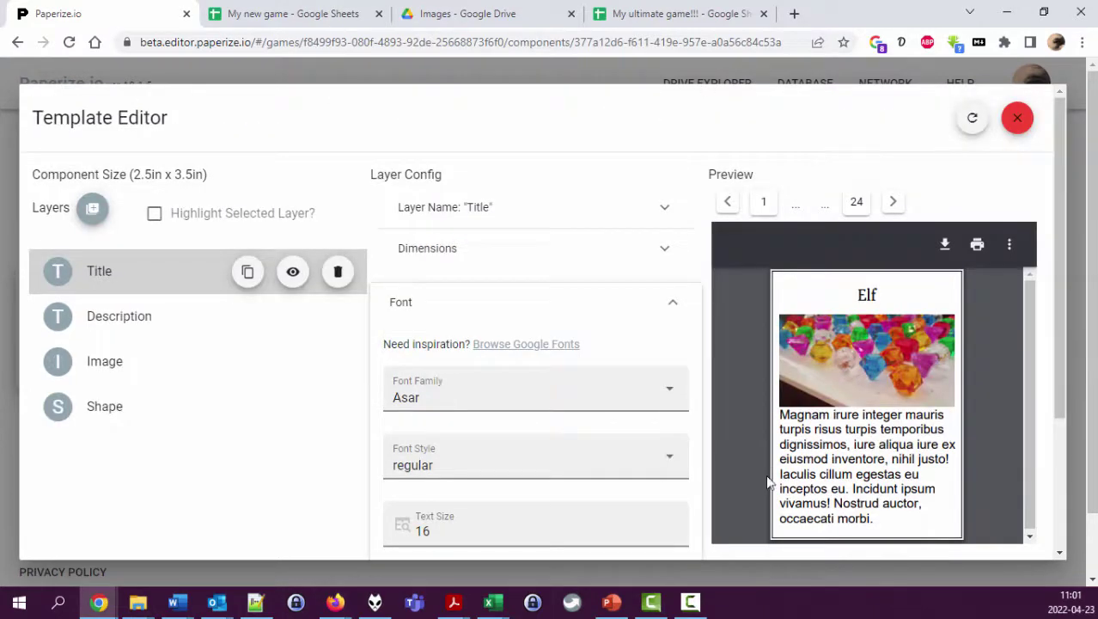
pyautogui.scroll(-3, 606, 356)
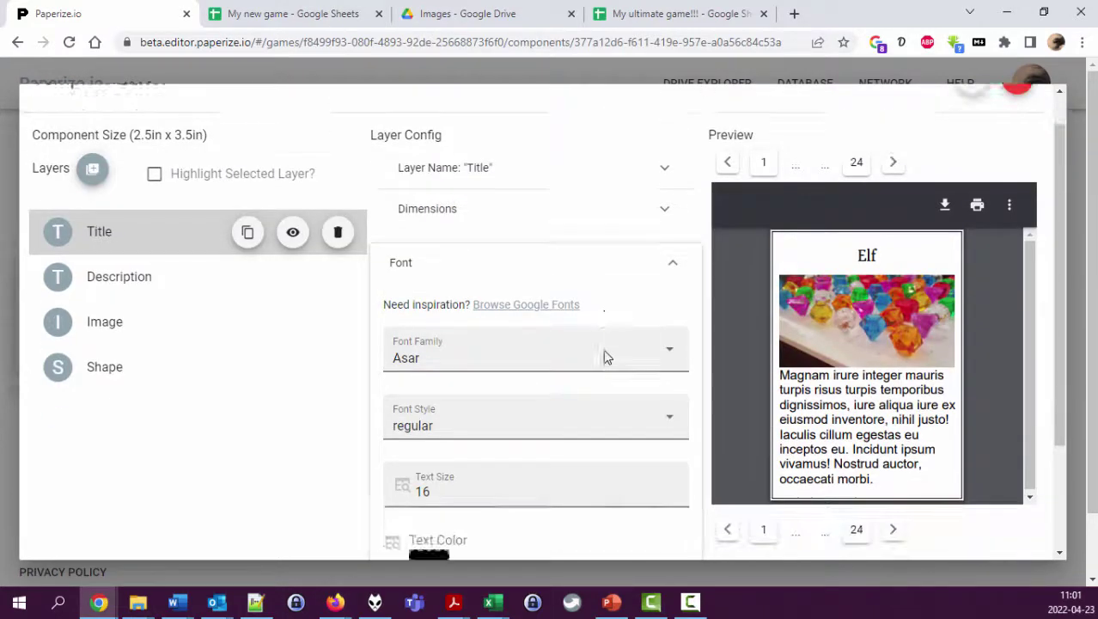
pyautogui.scroll(3, 614, 378)
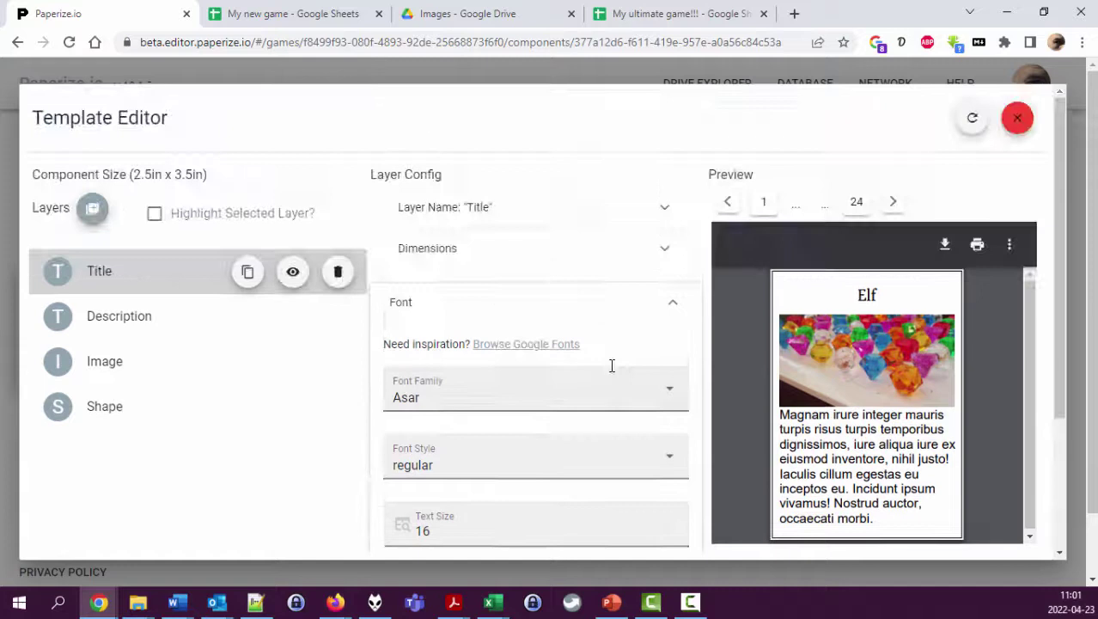
pyautogui.click(613, 301)
pyautogui.click(973, 119)
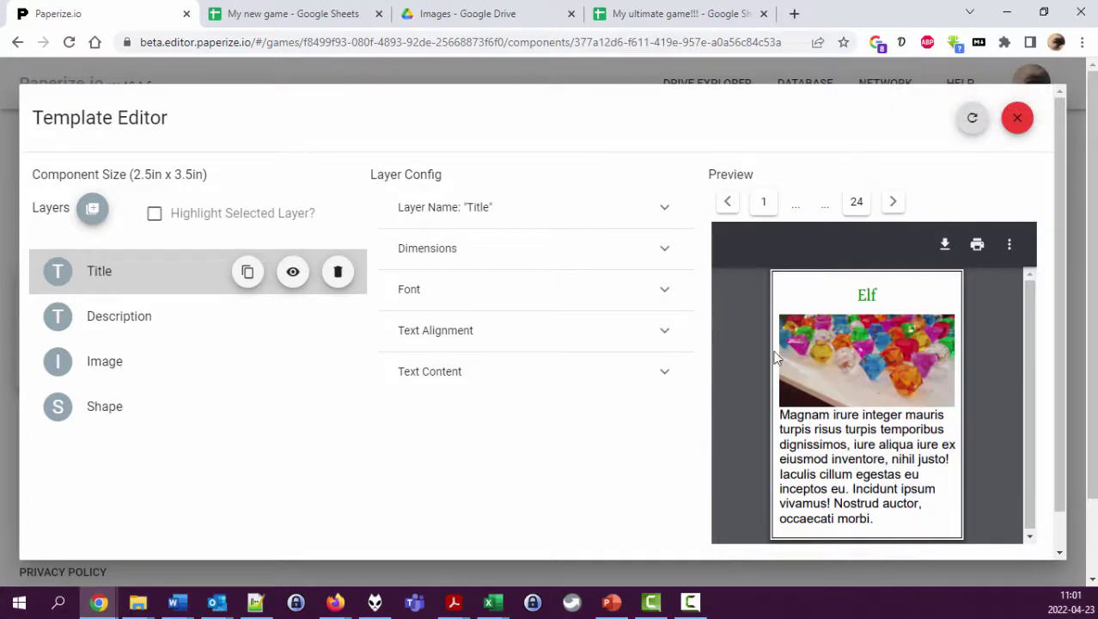
# Check the Title layer's text color magic property and how it applies to the Elf card preview
pyautogui.click(462, 292)
pyautogui.scroll(-2, 543, 318)
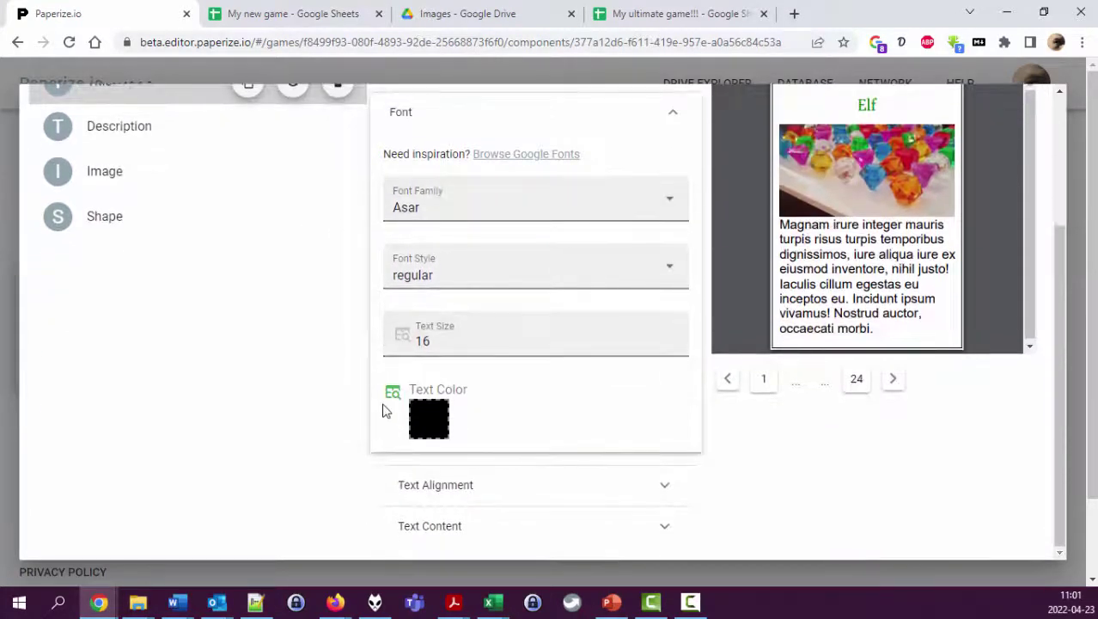
pyautogui.moveTo(393, 400)
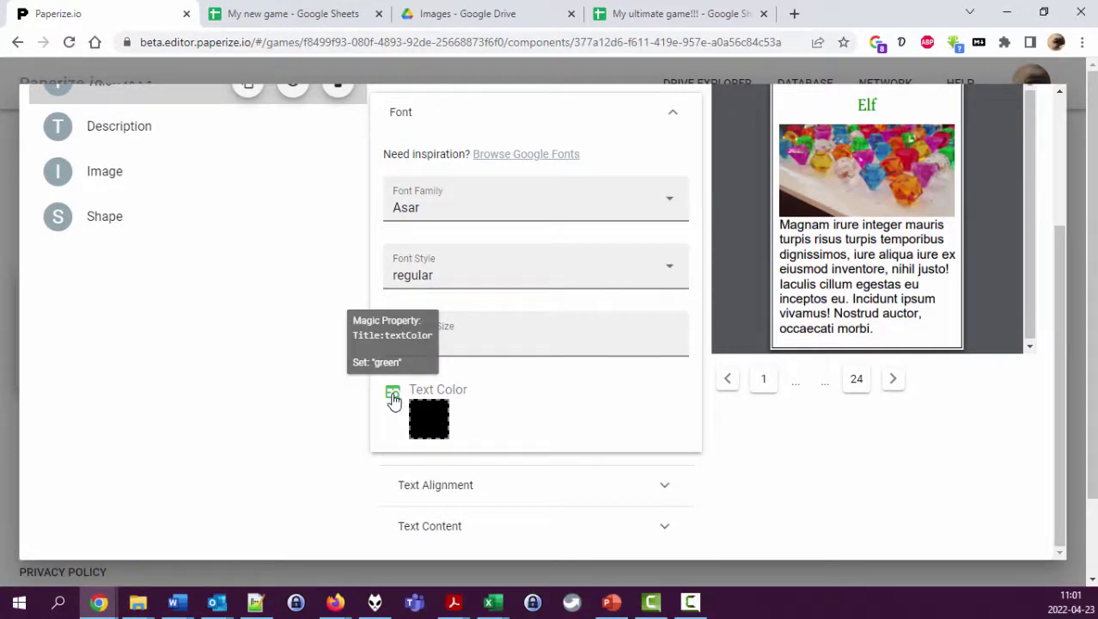
pyautogui.scroll(2, 569, 431)
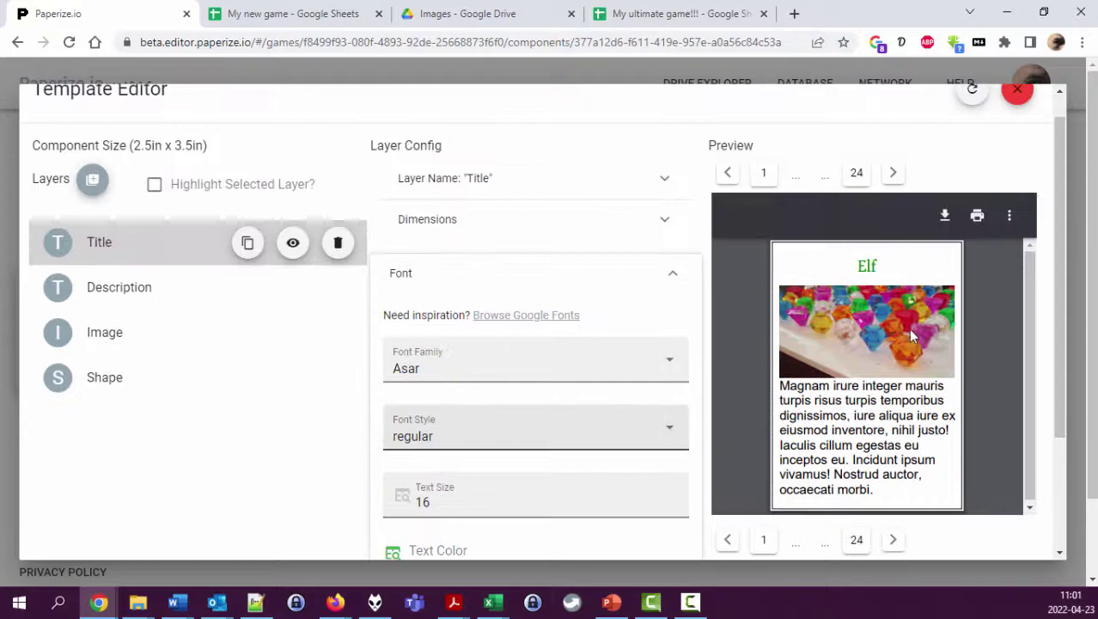
# Preview card 24 and compare the Fishmonger row's Title:textColor cell with the Title layer's default text color
pyautogui.click(854, 177)
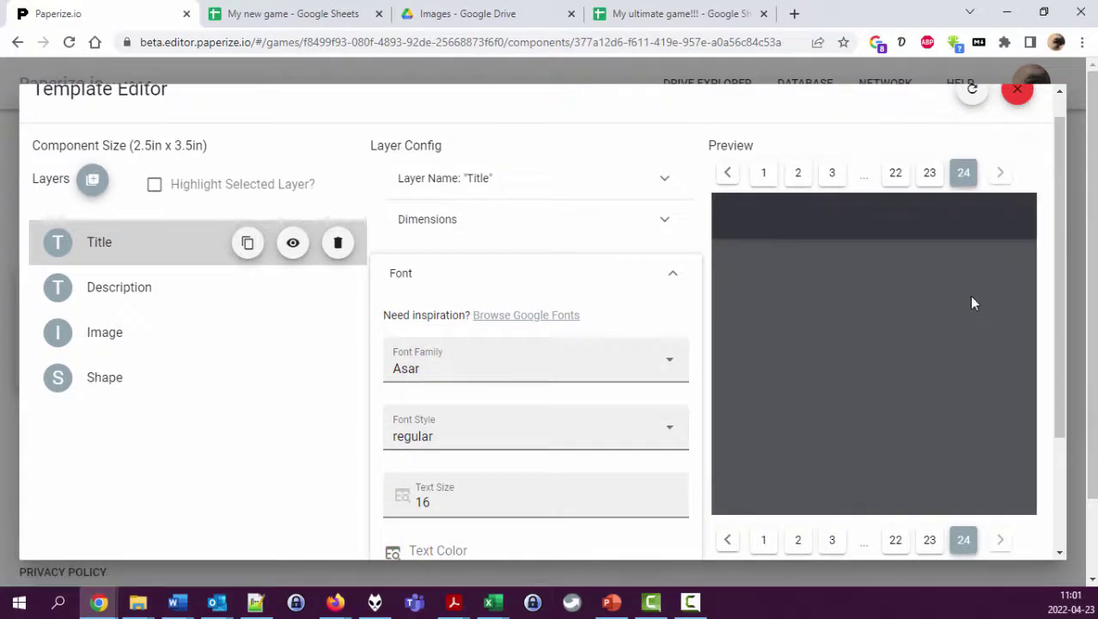
pyautogui.click(302, 17)
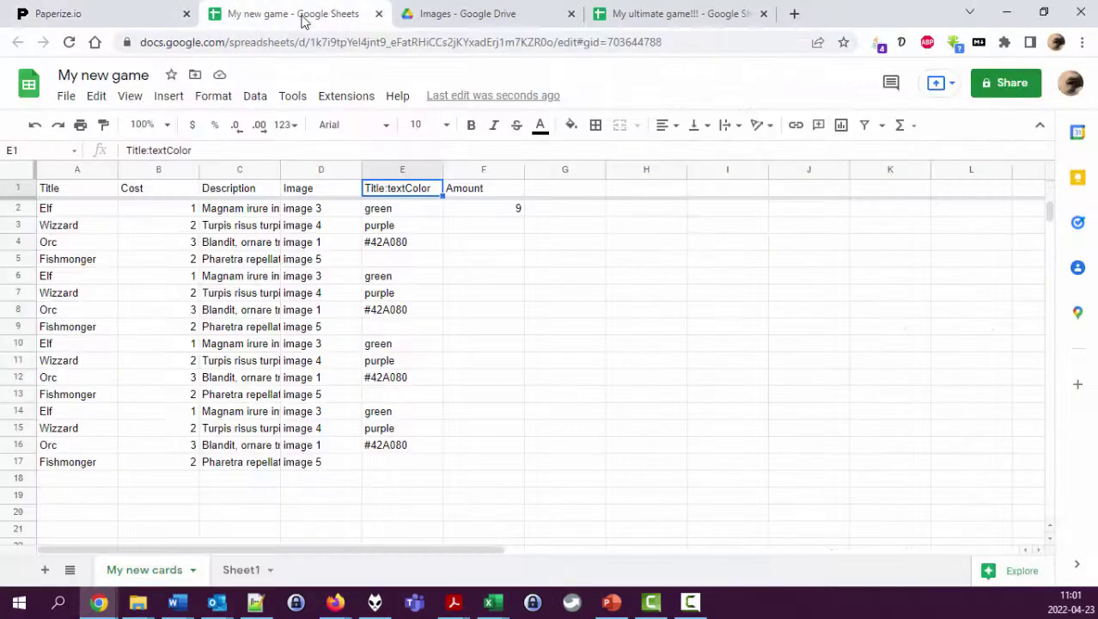
pyautogui.click(94, 260)
pyautogui.click(393, 265)
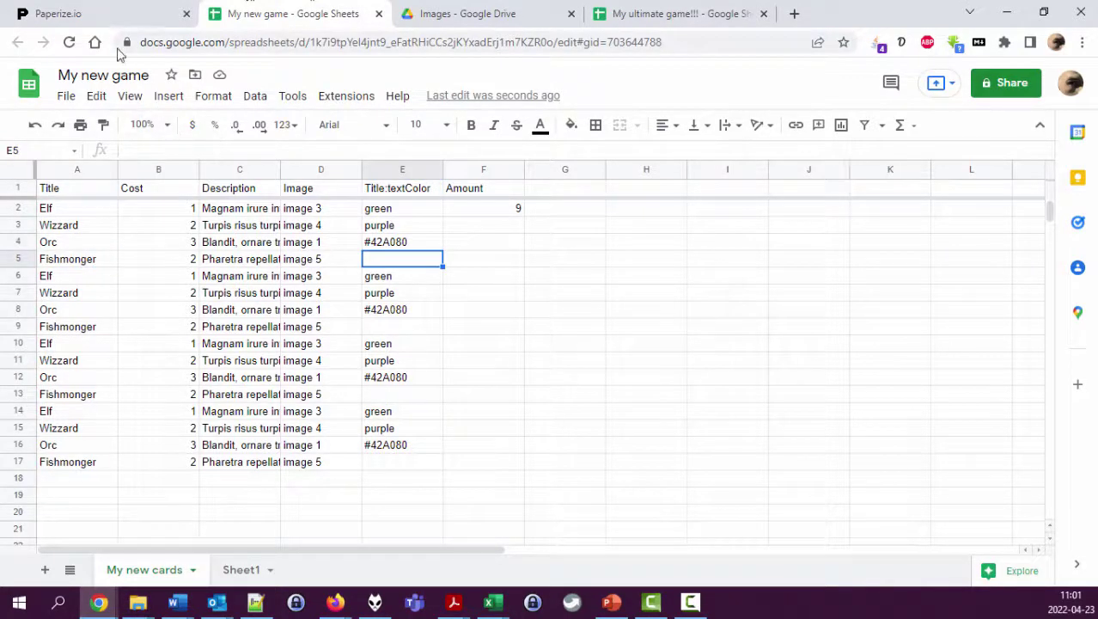
pyautogui.click(118, 14)
pyautogui.scroll(-2, 464, 378)
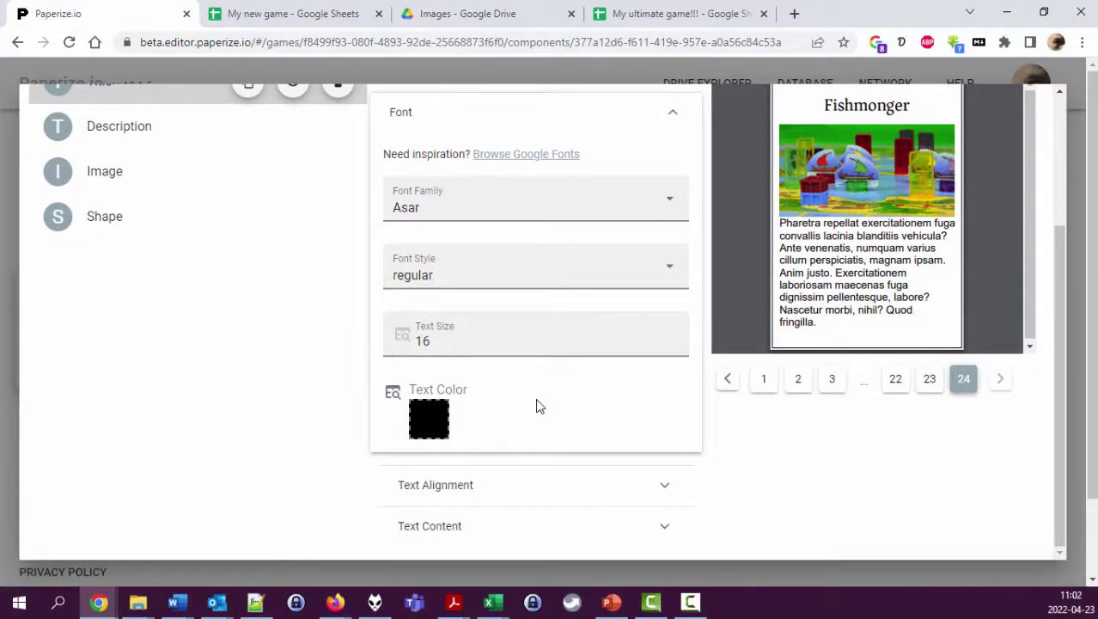
# Switch to the My new game sheet and examine the named and hex color values in E2 to E4
pyautogui.click(274, 14)
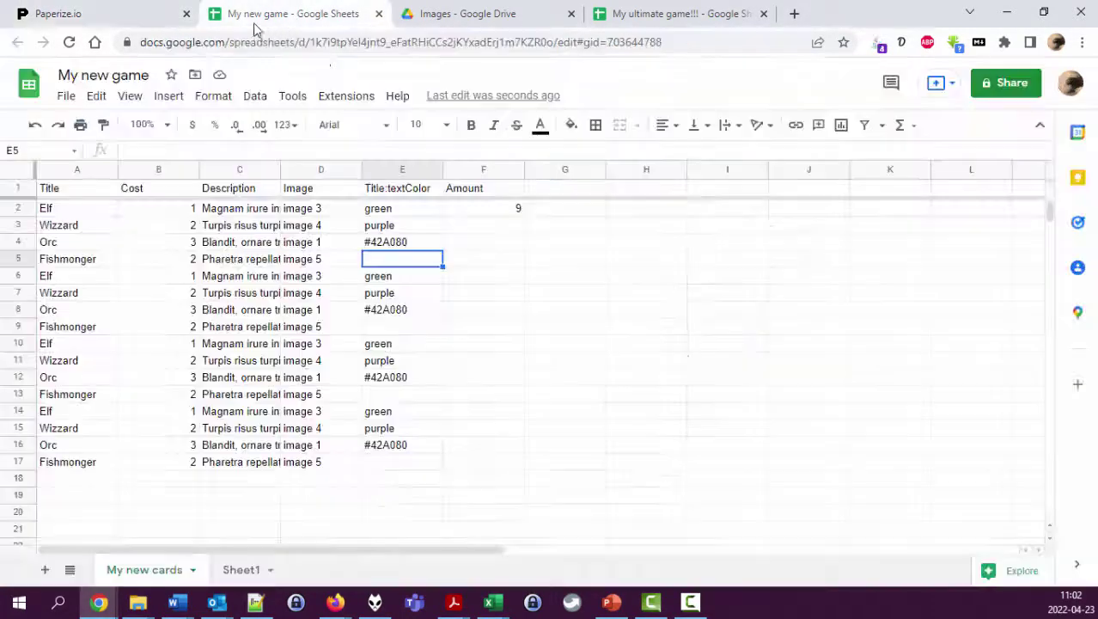
pyautogui.click(387, 247)
pyautogui.moveTo(384, 212); pyautogui.dragTo(381, 227)
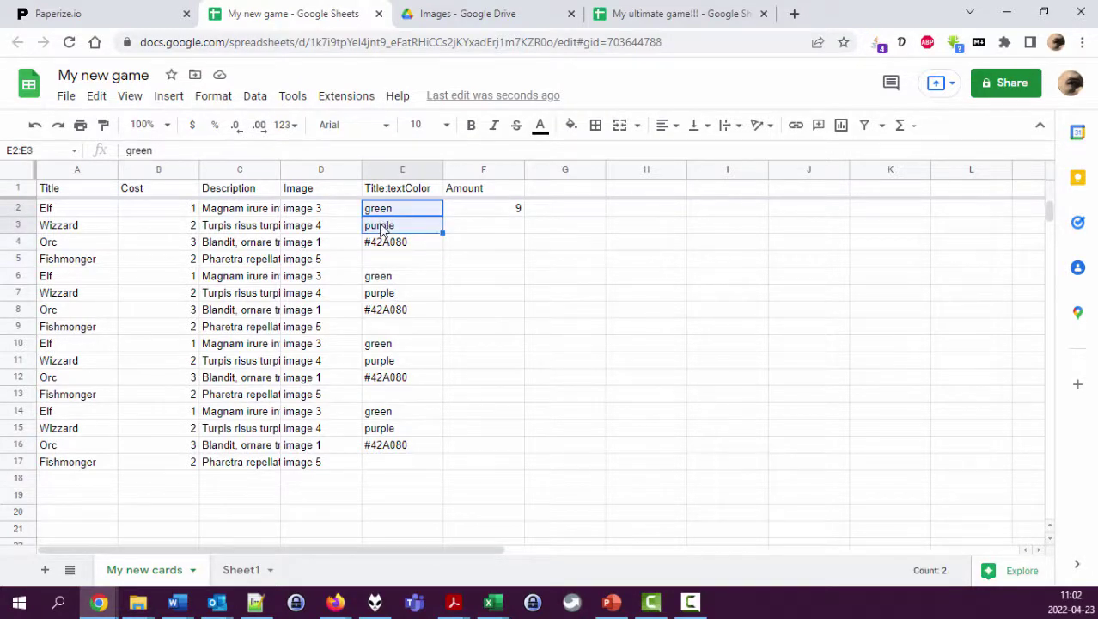
pyautogui.click(384, 230)
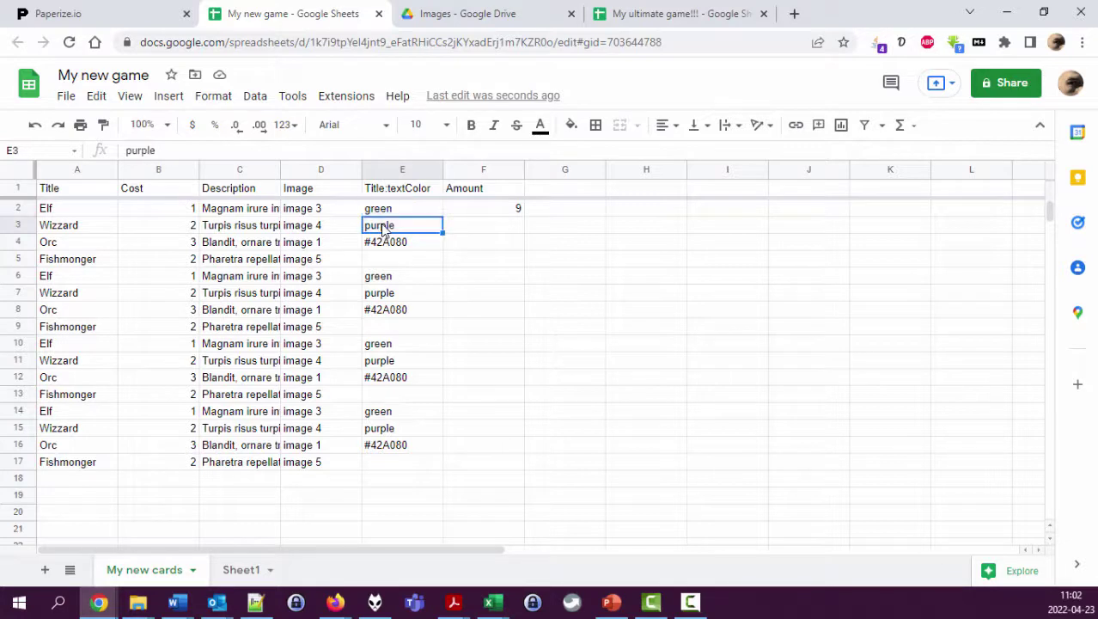
pyautogui.moveTo(383, 211); pyautogui.dragTo(383, 226)
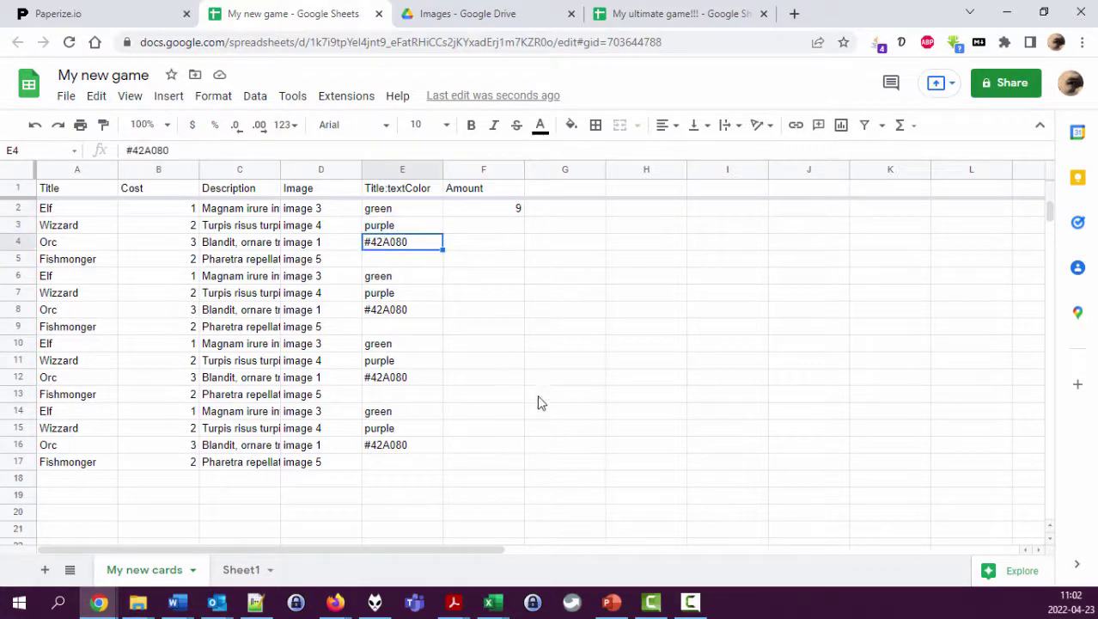
# Return to Paperize.io, check the magic properties for the Title layer's text size and the Image layer's alignment, and close the Template Editor
pyautogui.click(124, 13)
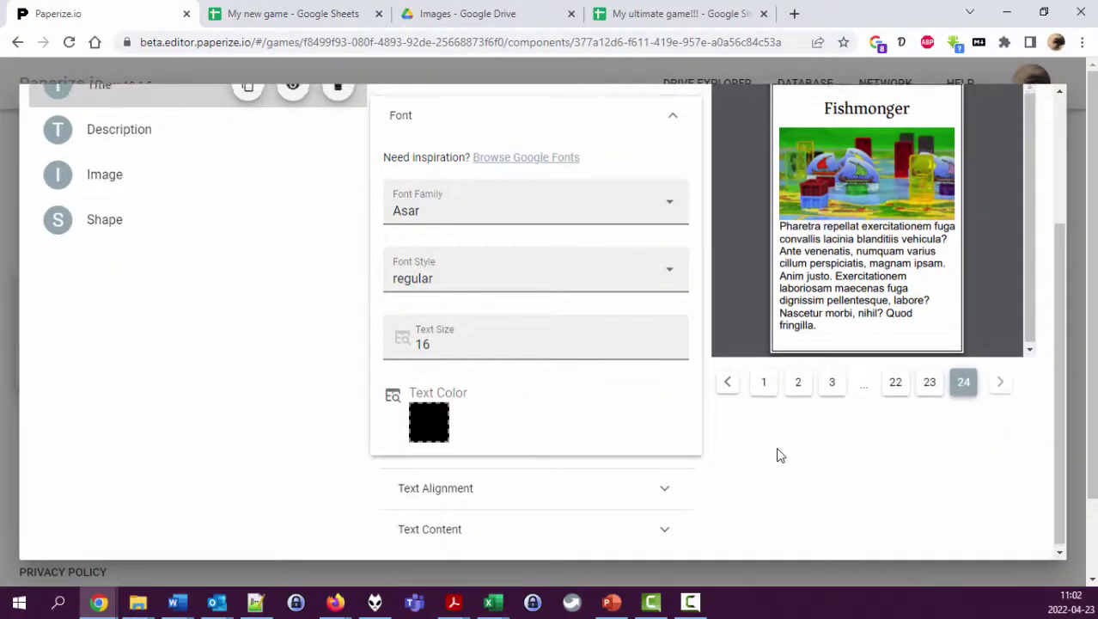
pyautogui.scroll(3, 781, 456)
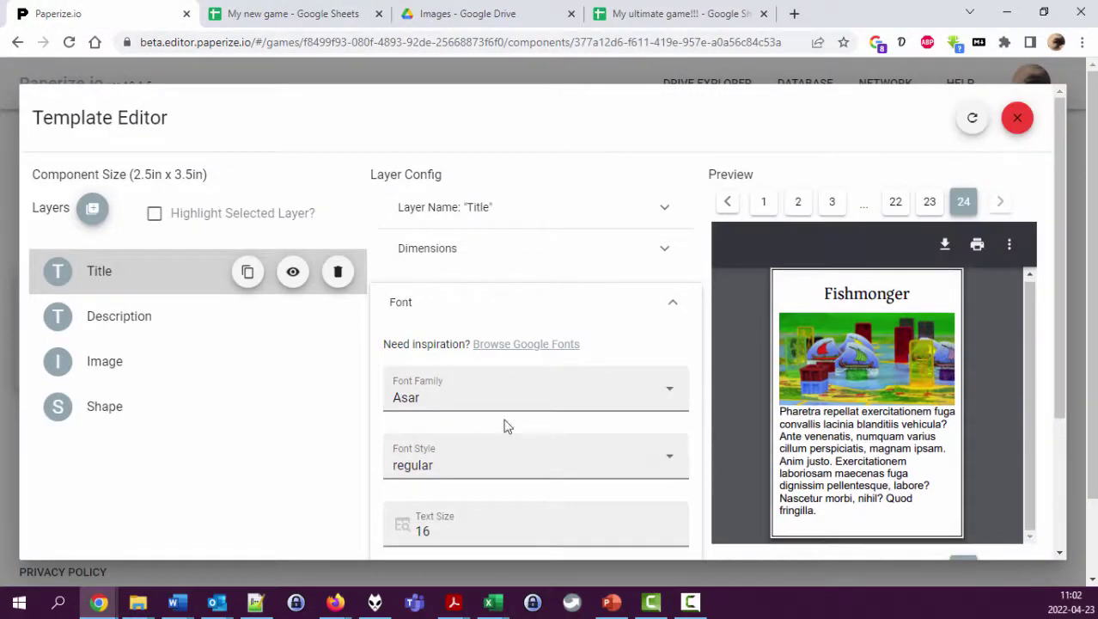
pyautogui.scroll(-3, 592, 417)
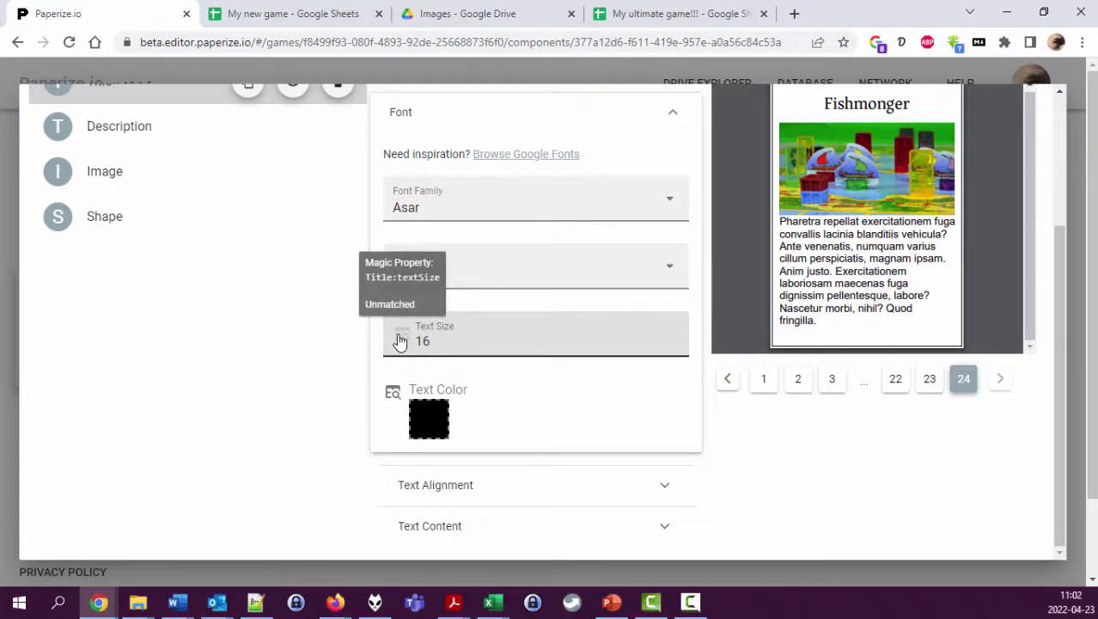
pyautogui.click(118, 175)
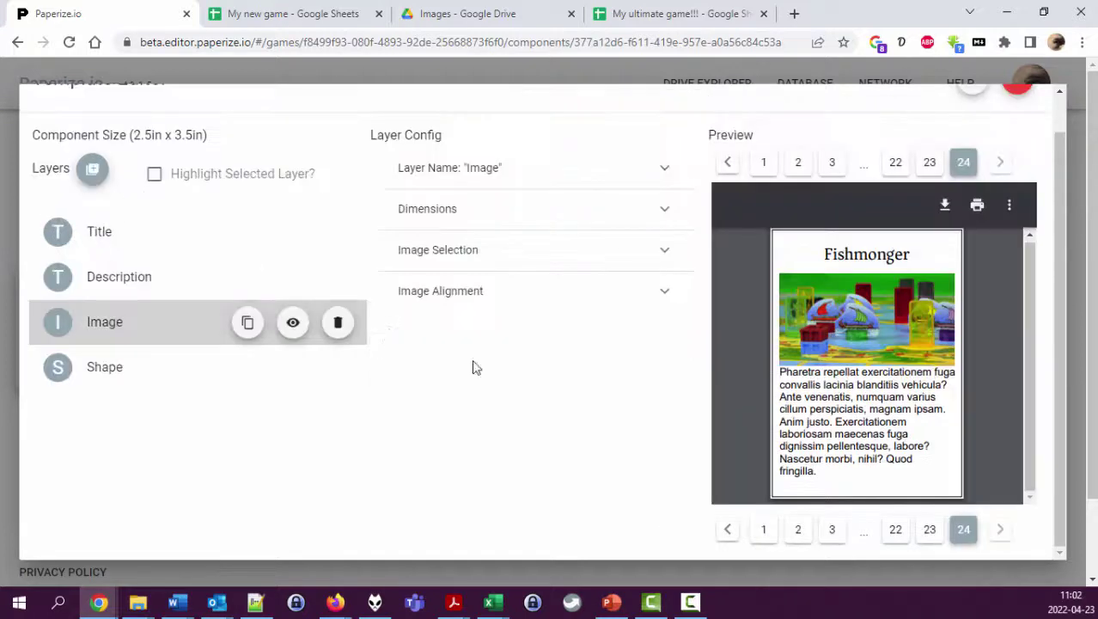
pyautogui.click(477, 294)
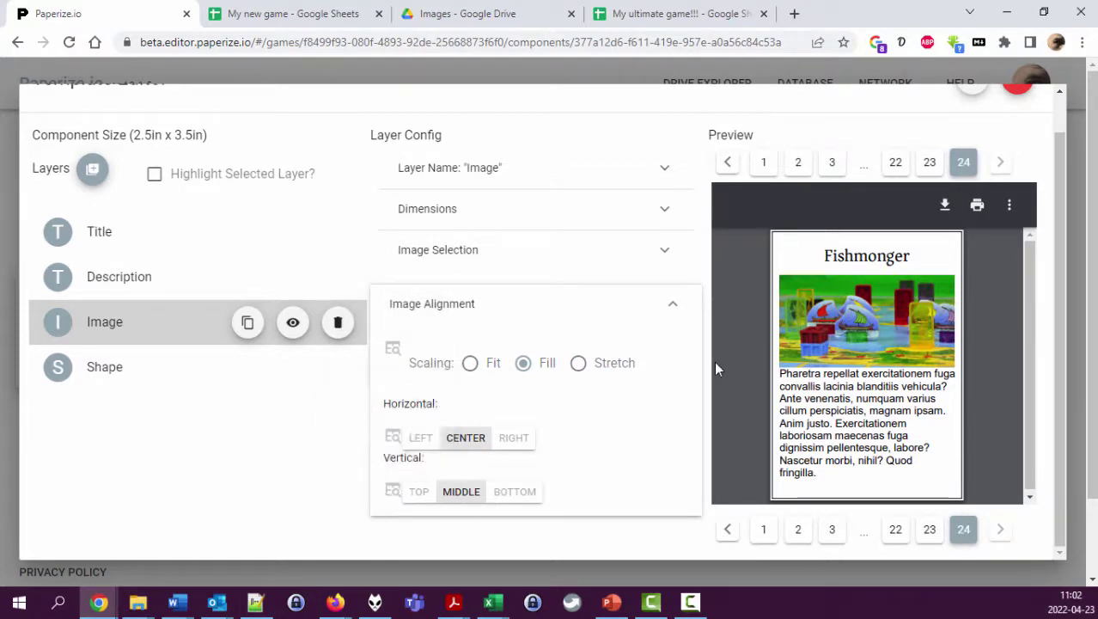
pyautogui.scroll(1, 952, 113)
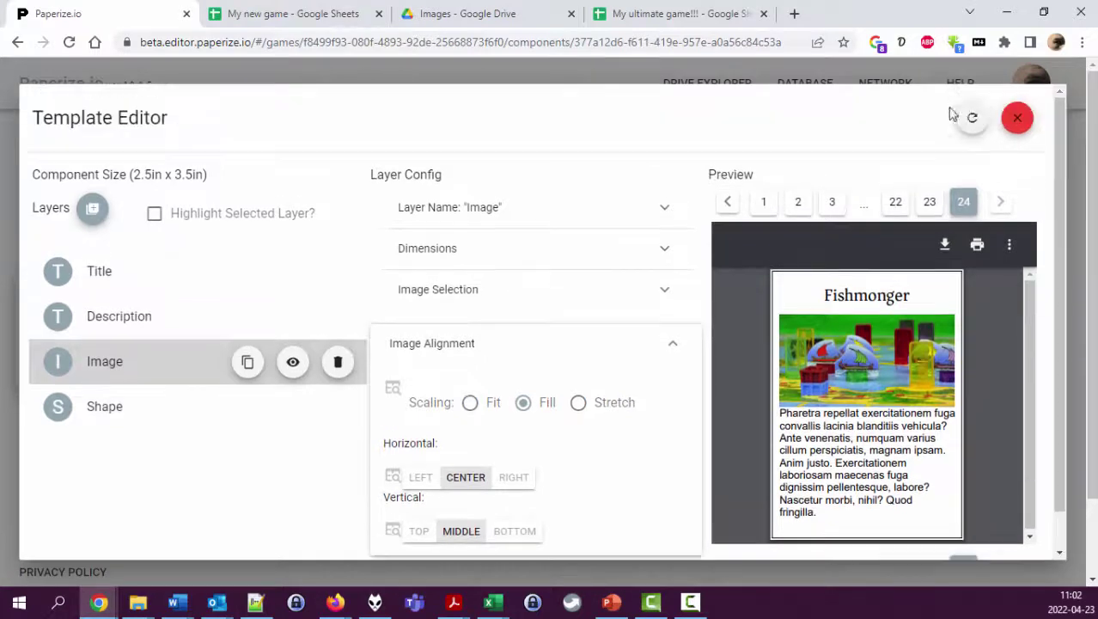
pyautogui.click(1018, 115)
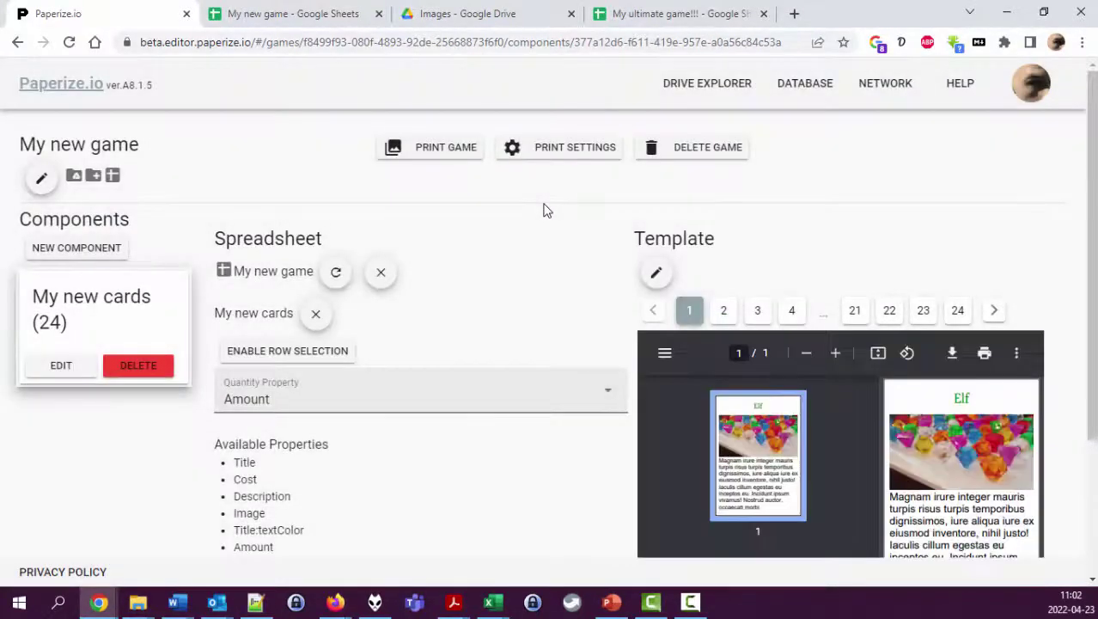
# Review the Cost values in B2:B17 of the My new game sheet and the files in the Drive Images folder, returning to Paperize.io
pyautogui.click(311, 15)
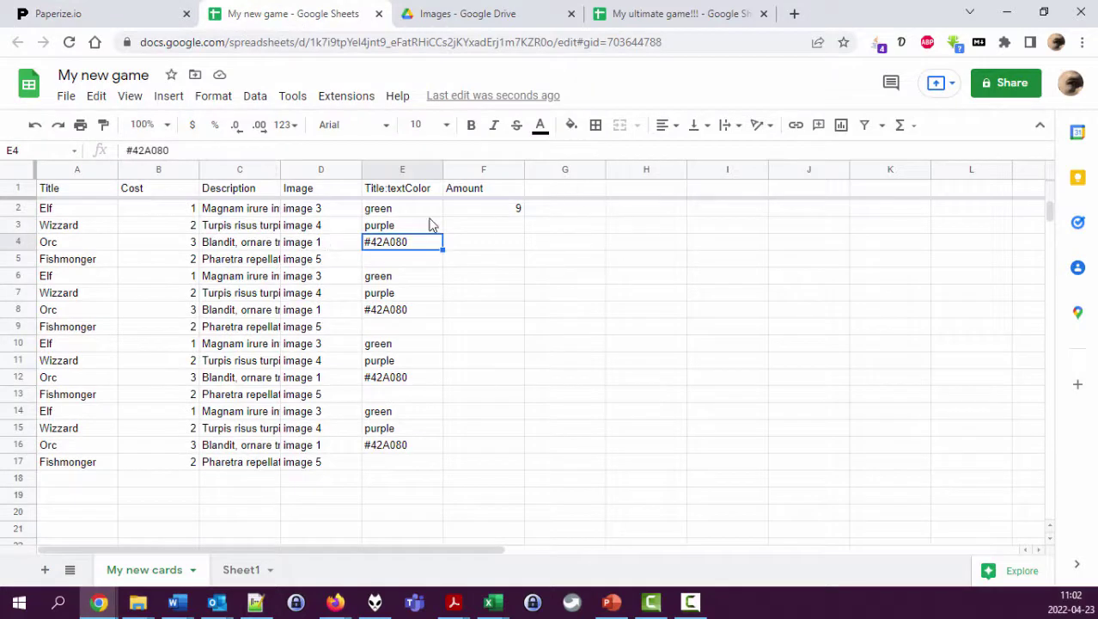
pyautogui.moveTo(165, 208); pyautogui.dragTo(158, 464)
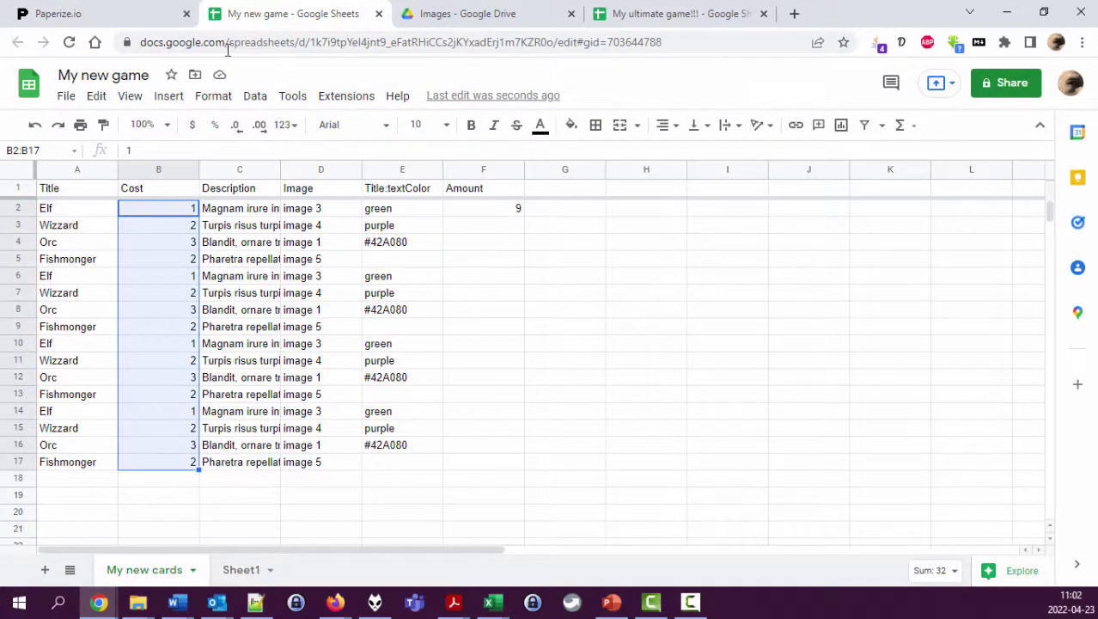
pyautogui.click(442, 16)
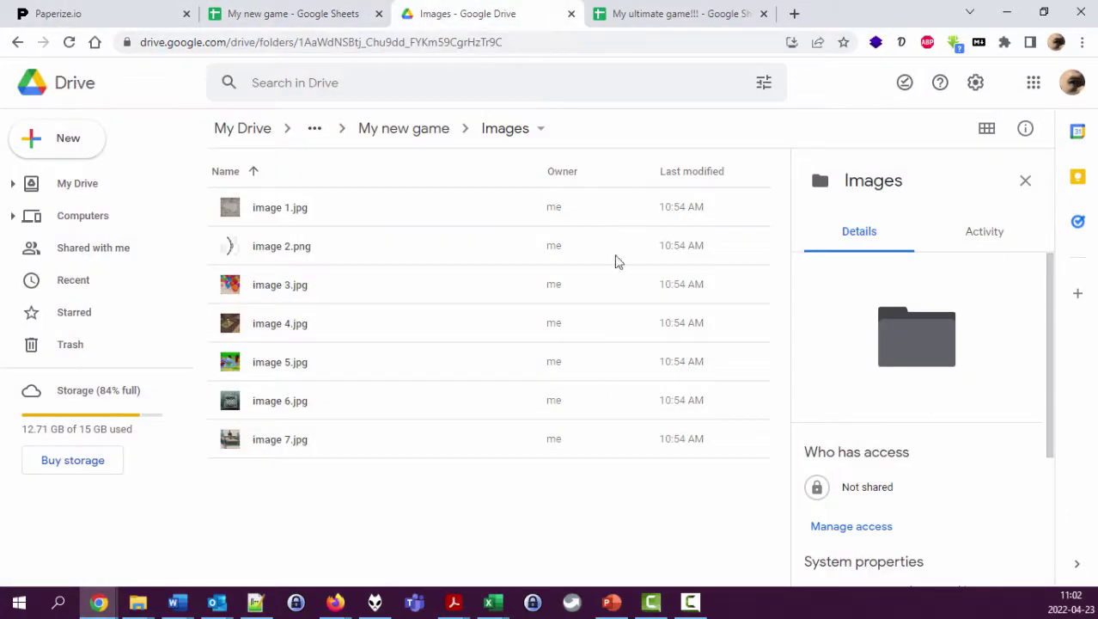
pyautogui.click(125, 17)
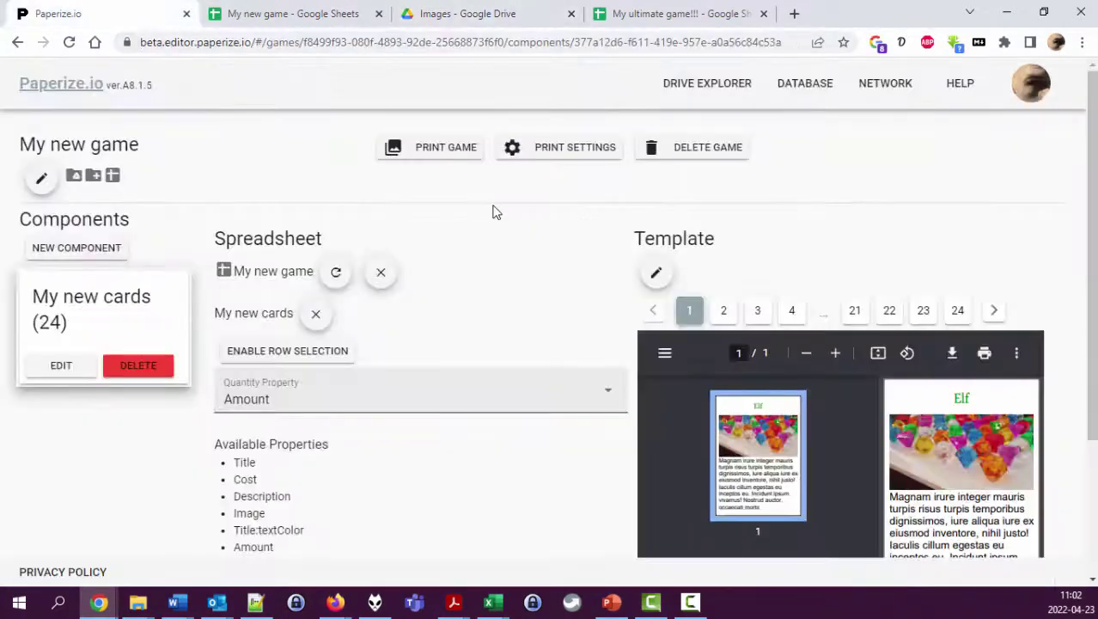
# Start a file upload for My new game and set the destination to its Images folder
pyautogui.click(94, 176)
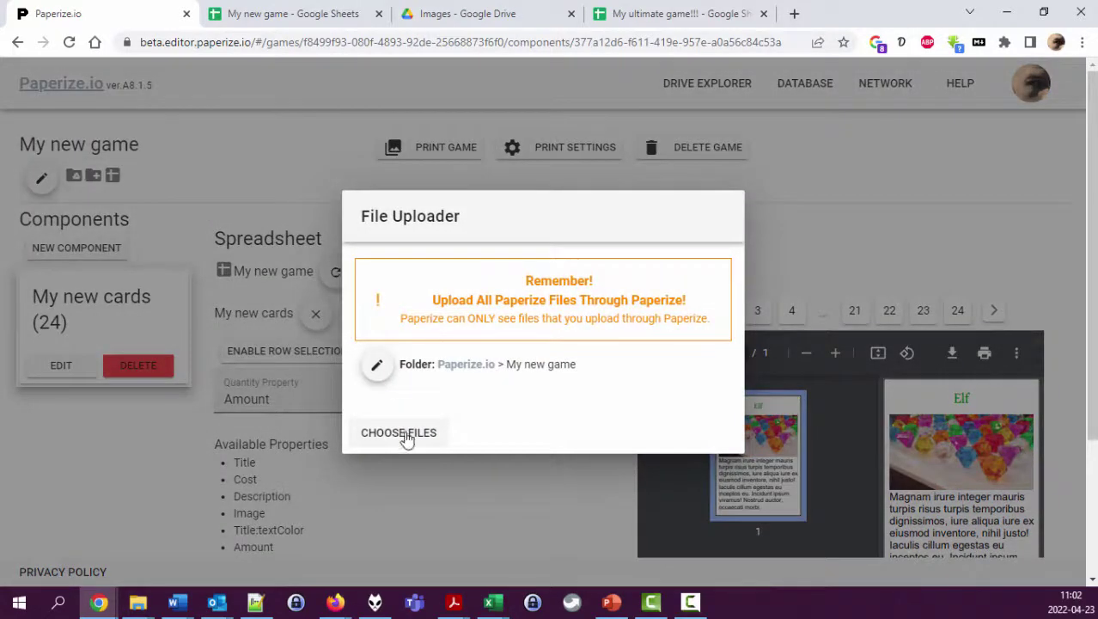
pyautogui.click(382, 369)
pyautogui.click(276, 305)
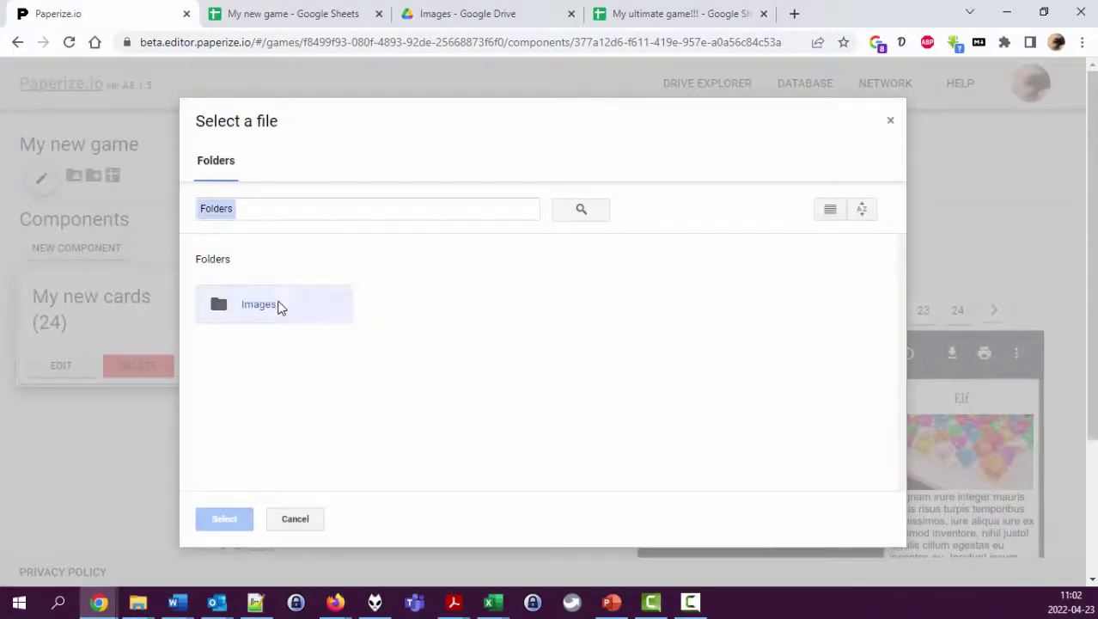
pyautogui.click(226, 521)
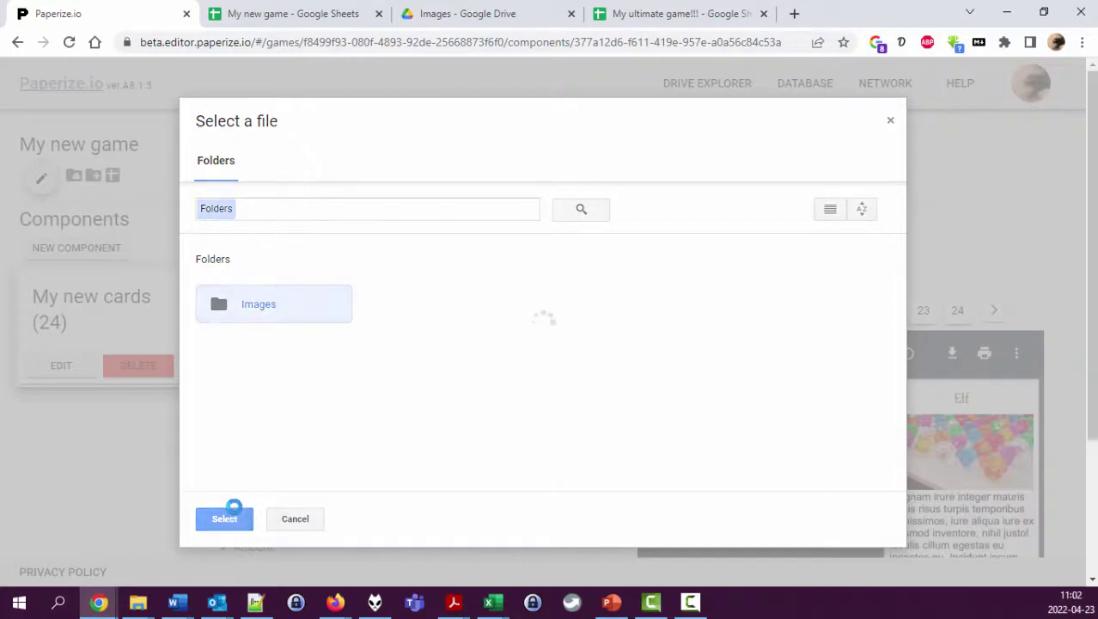
# Upload all ten icons, cost-0.png to cost-9.png, from the icons folder and close the File Uploader
pyautogui.click(420, 443)
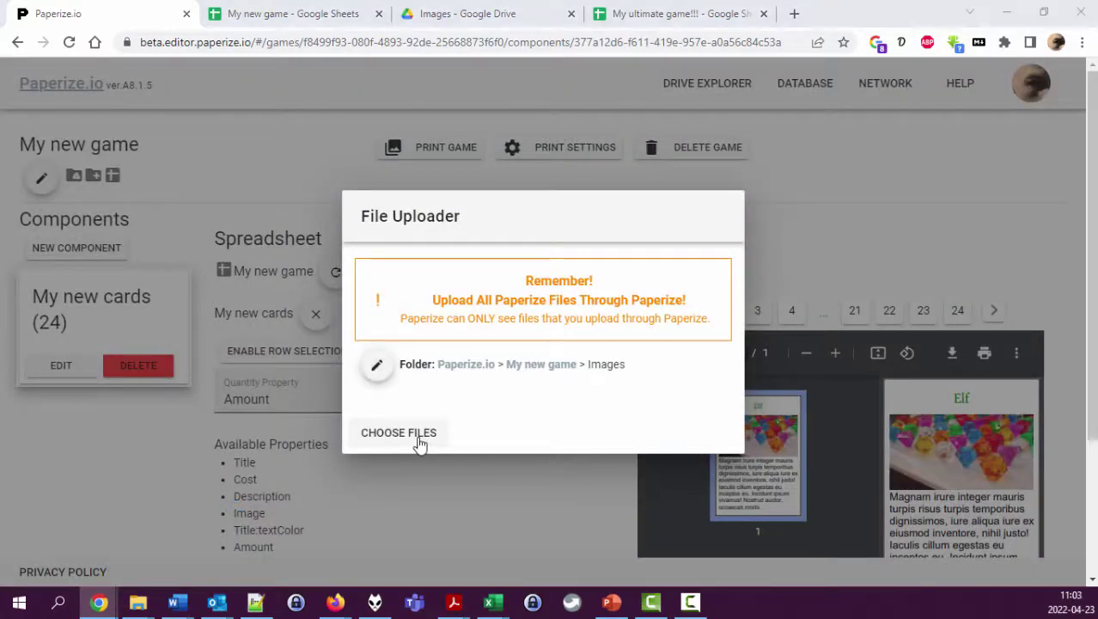
pyautogui.doubleClick(260, 178)
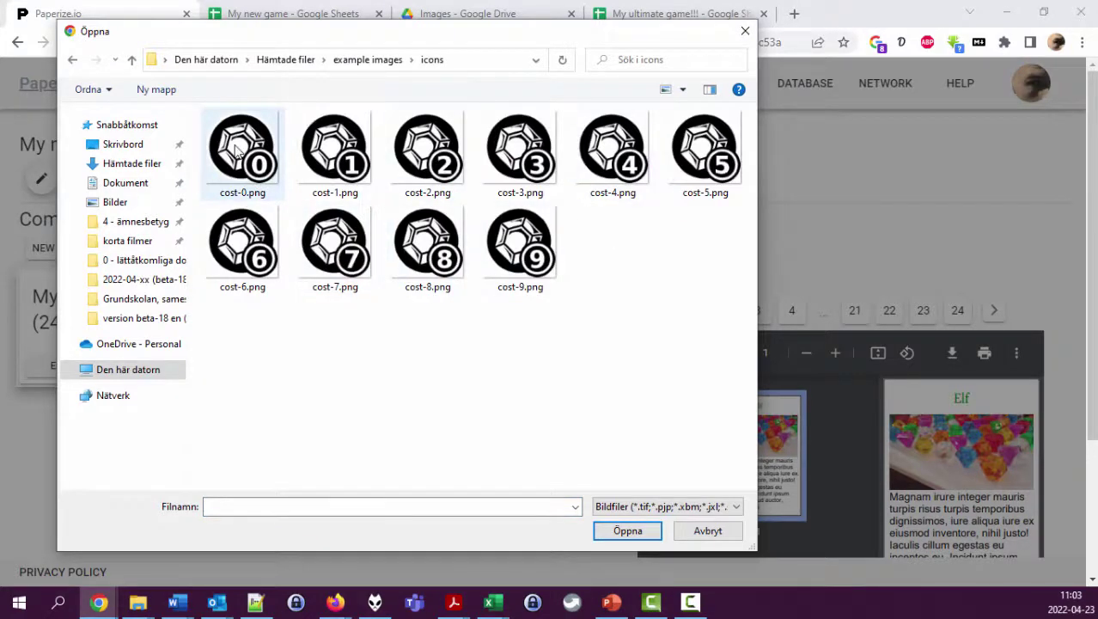
pyautogui.click(238, 148)
pyautogui.click(526, 262)
pyautogui.hotkey('ctrl', 'a')
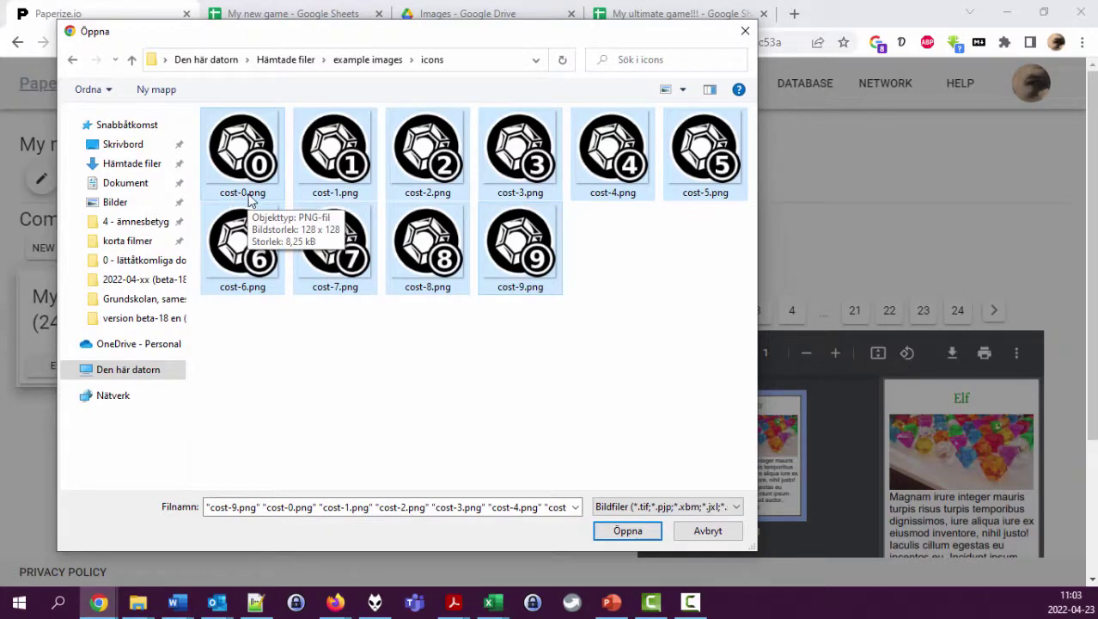
pyautogui.click(636, 531)
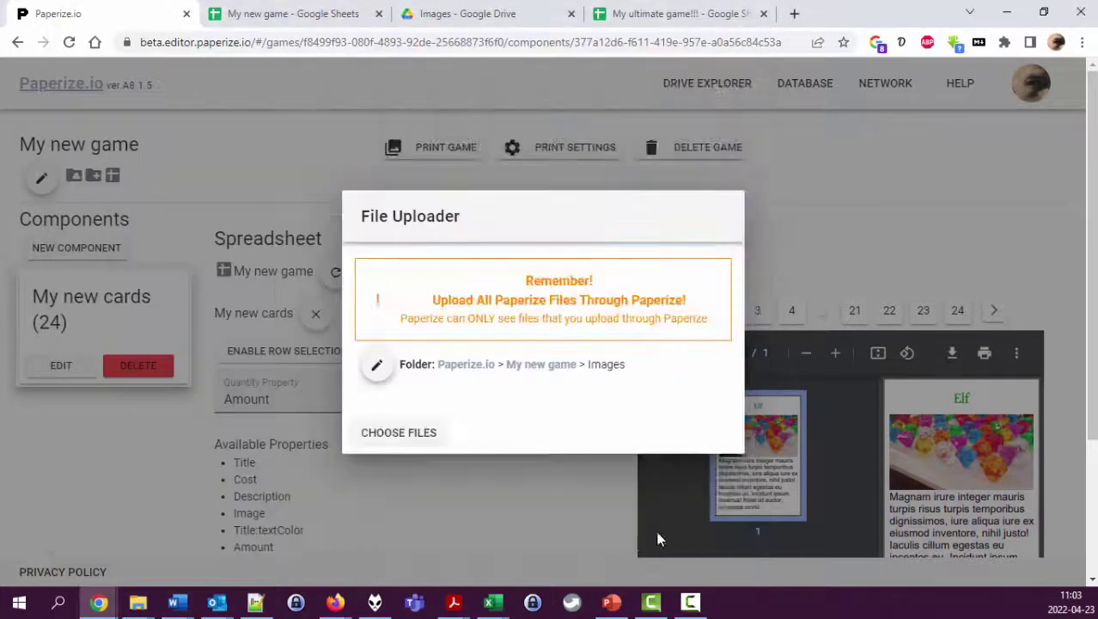
pyautogui.scroll(-3, 598, 429)
pyautogui.click(692, 543)
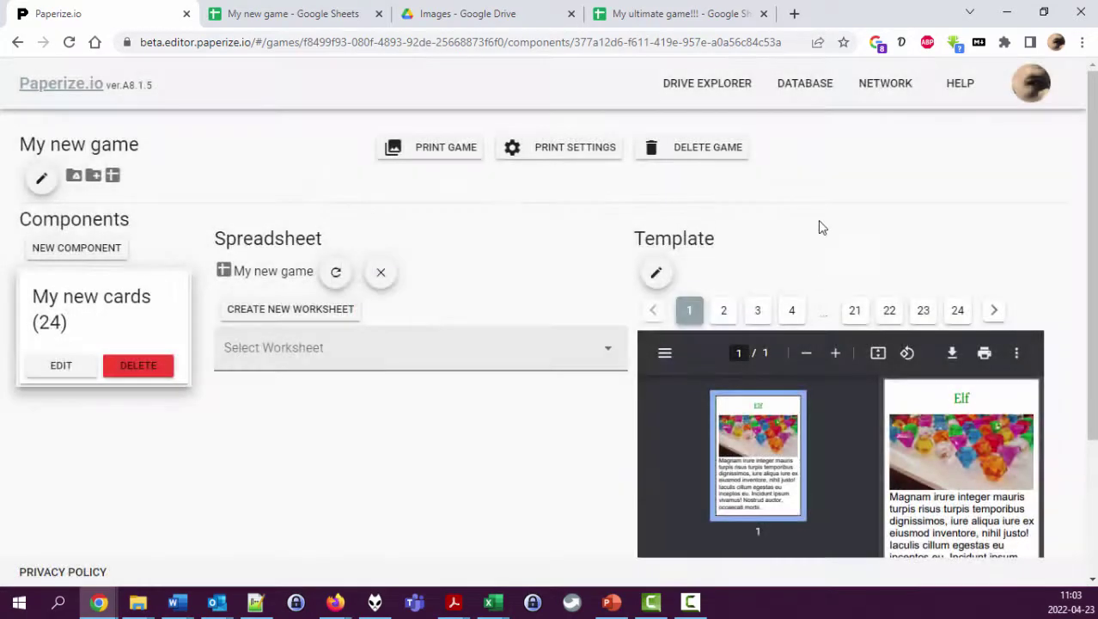
# Add a new image layer to the card template and name it Cost
pyautogui.click(656, 274)
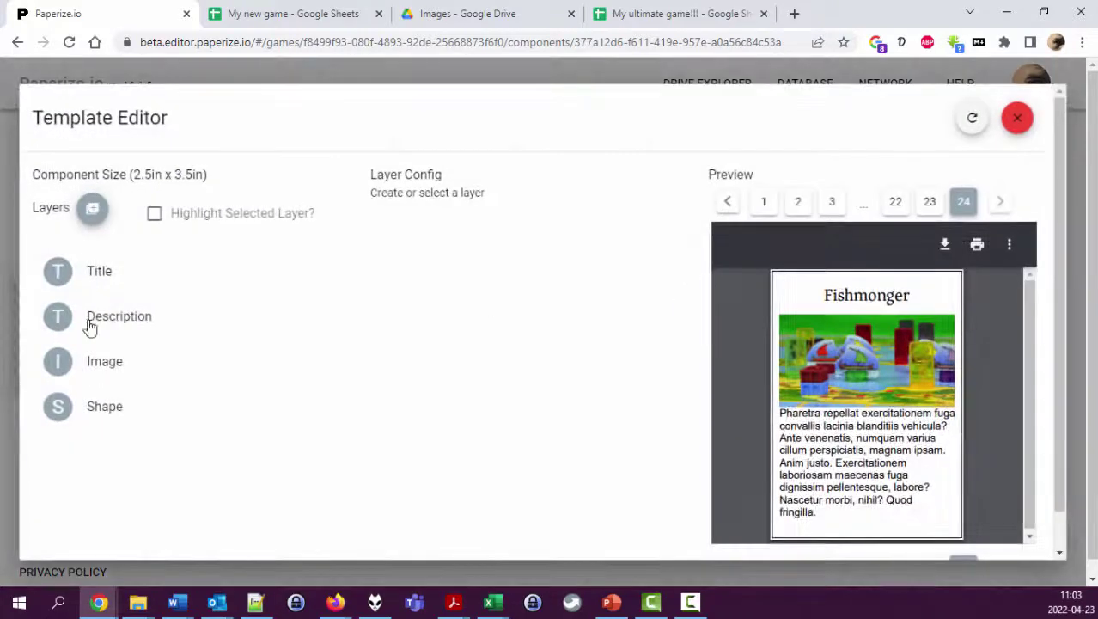
pyautogui.click(86, 205)
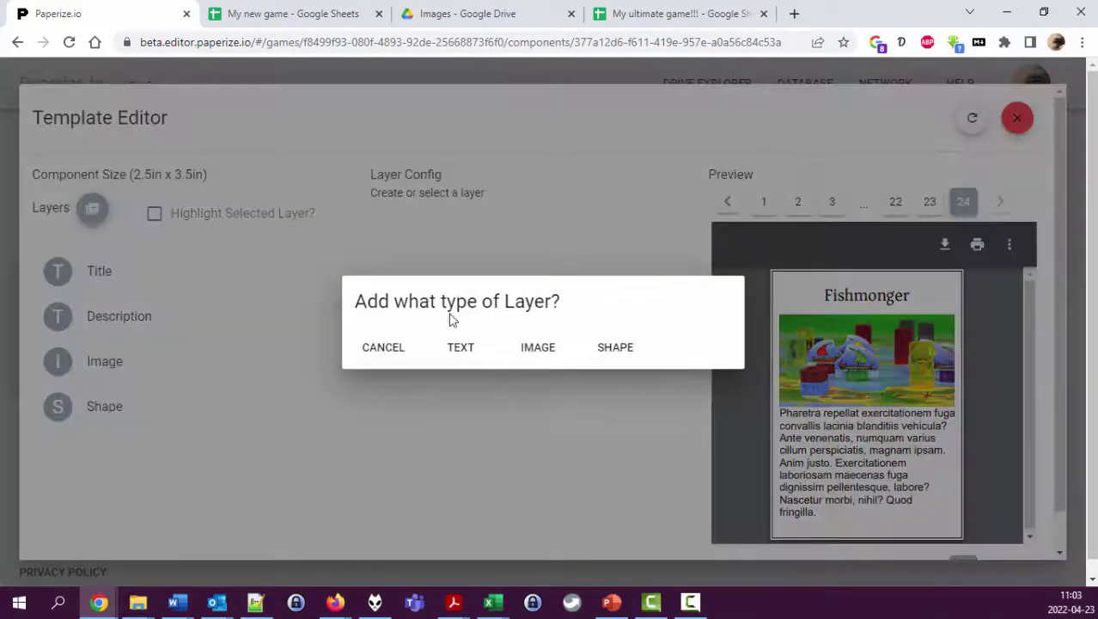
pyautogui.click(561, 355)
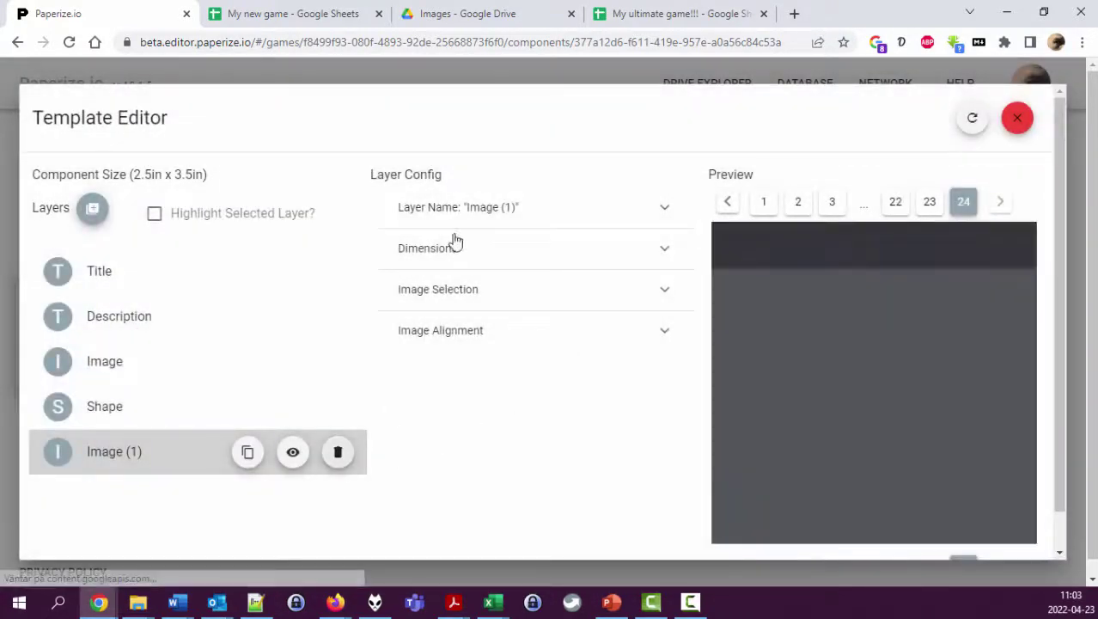
pyautogui.click(455, 221)
pyautogui.tripleClick(513, 268)
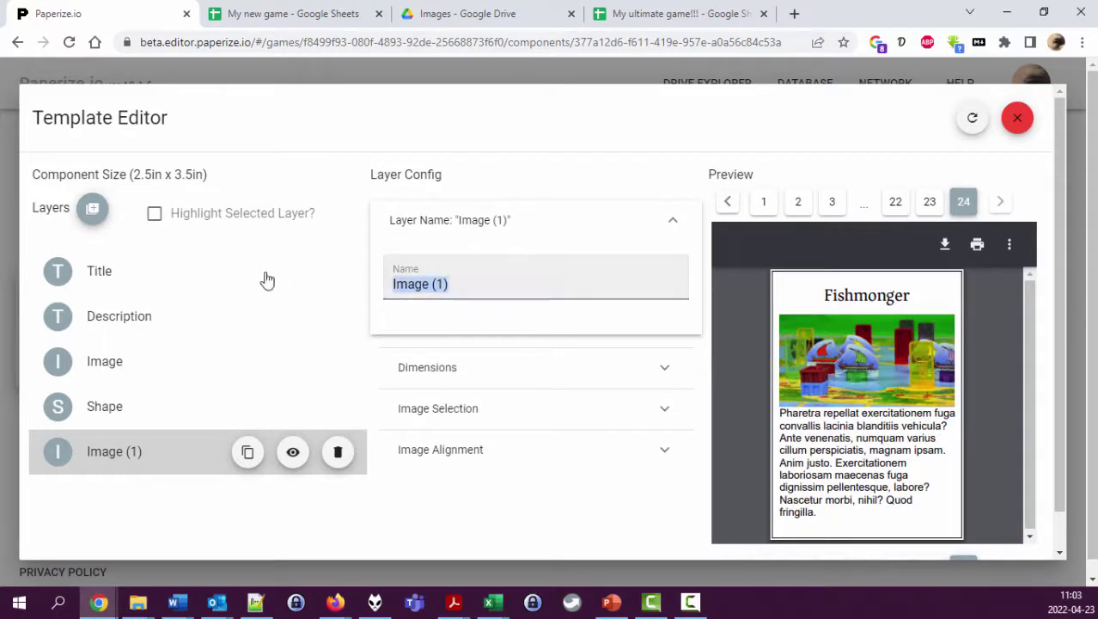
pyautogui.write('Cost')
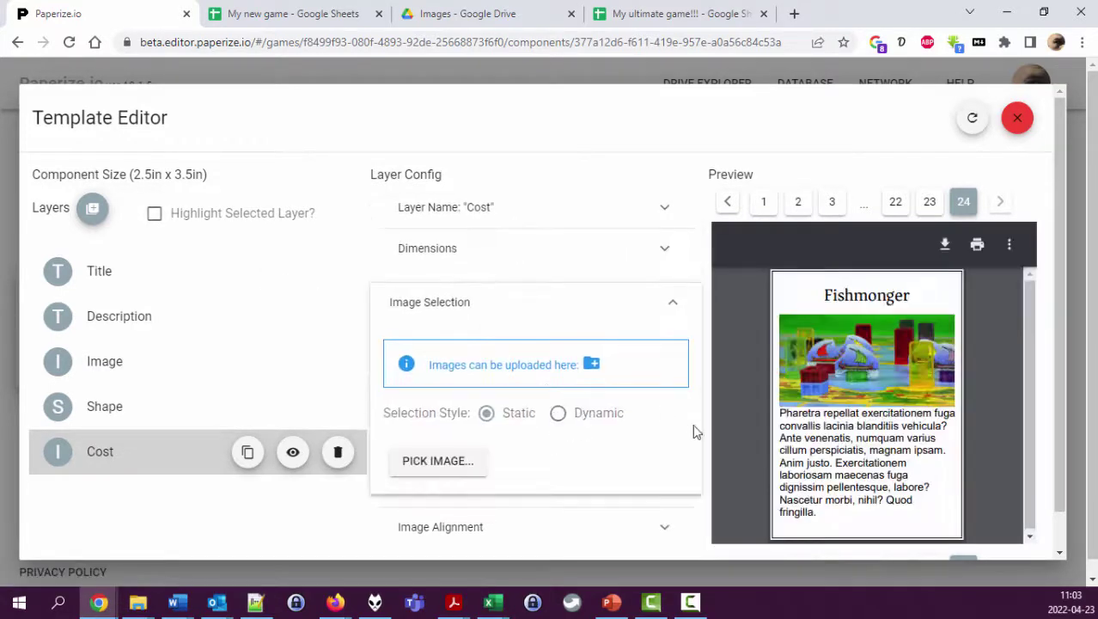
# Set the Cost layer's image selection to Dynamic with prefix "cost-", property Cost and suffix ".png"
pyautogui.click(560, 416)
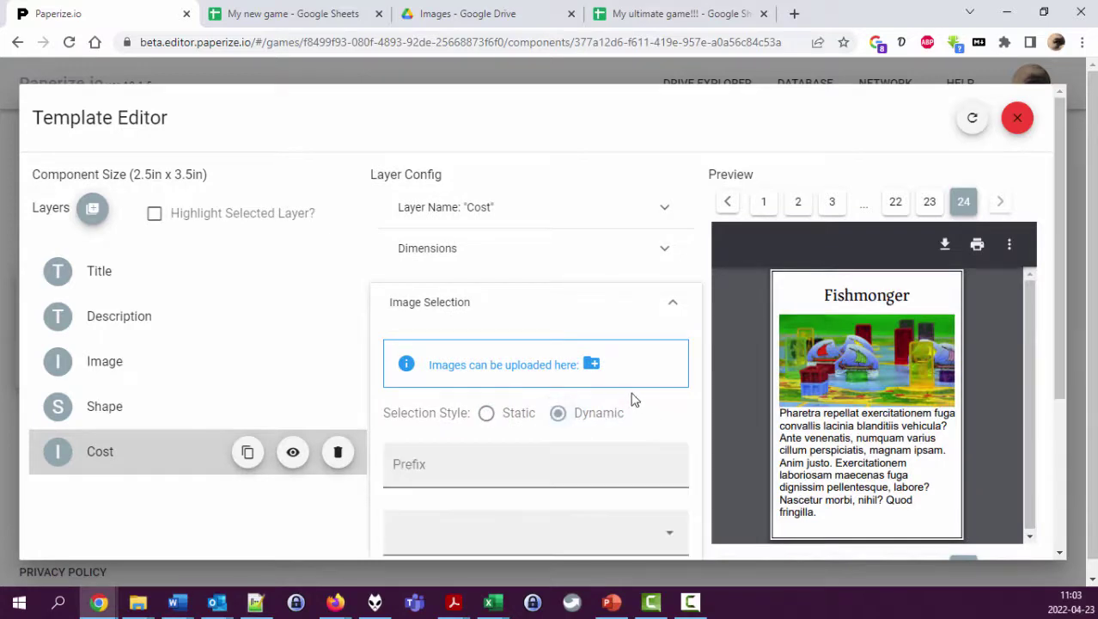
pyautogui.scroll(-2, 593, 395)
pyautogui.scroll(-2, 581, 392)
pyautogui.click(502, 235)
pyautogui.write('cost-')
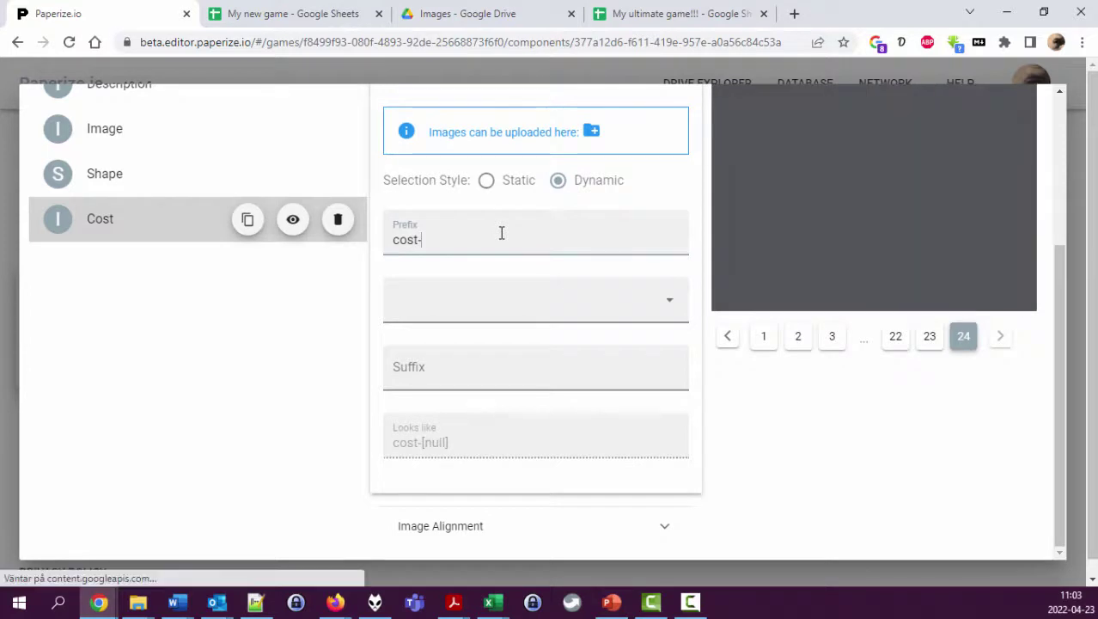
pyautogui.click(531, 307)
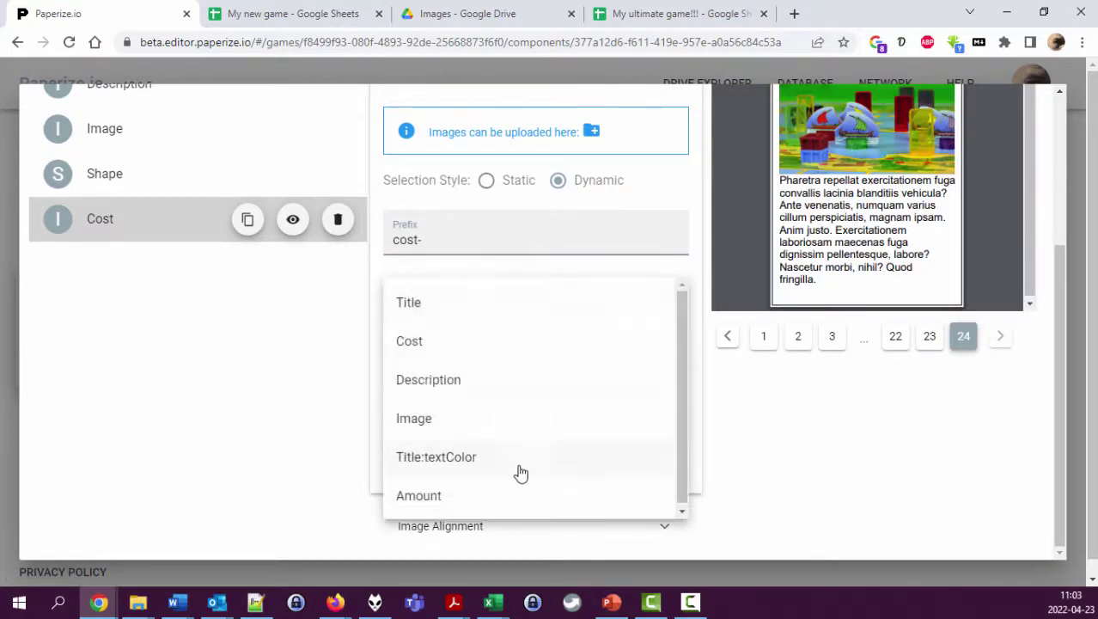
pyautogui.click(421, 341)
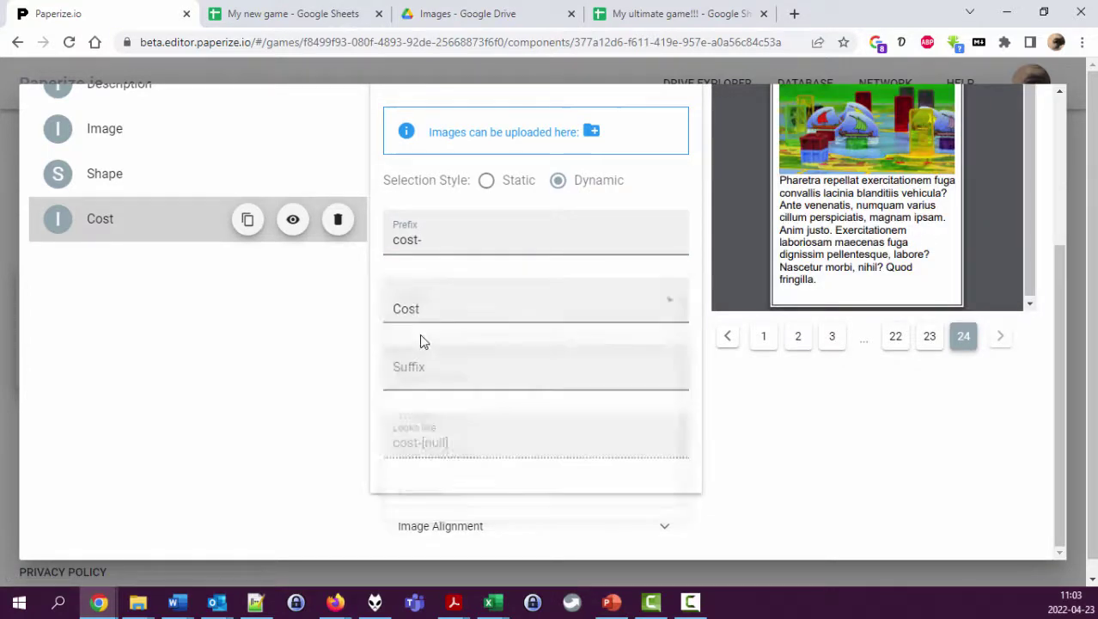
pyautogui.click(441, 380)
pyautogui.write('.png')
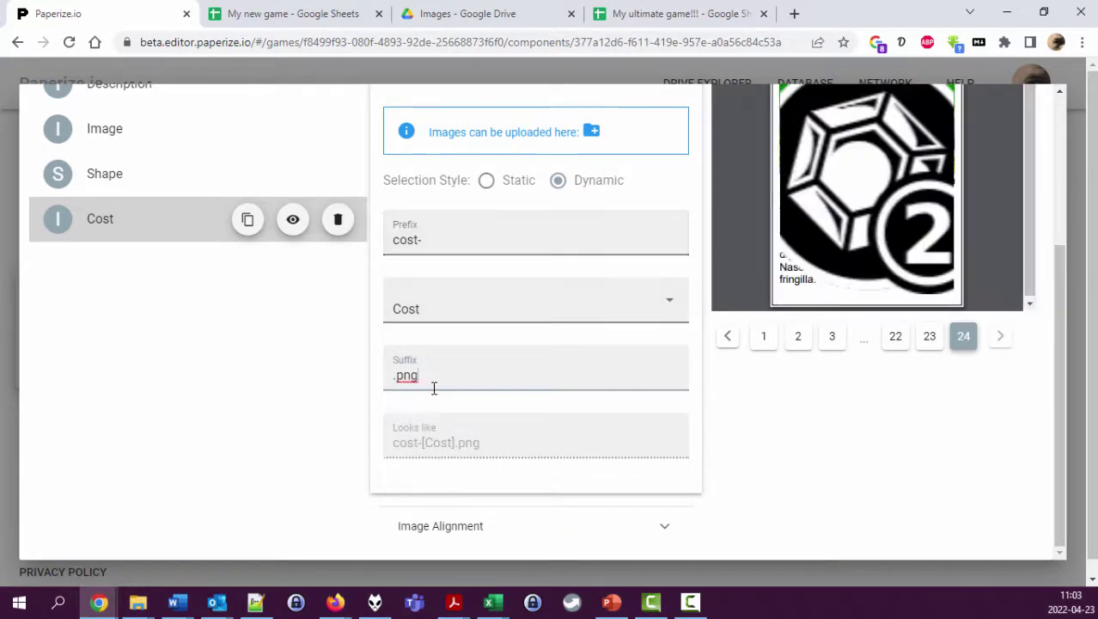
# Switch to the My new game spreadsheet and enter the formula ="cost-"&B2&".png" in cell G2
pyautogui.click(257, 17)
pyautogui.click(588, 213)
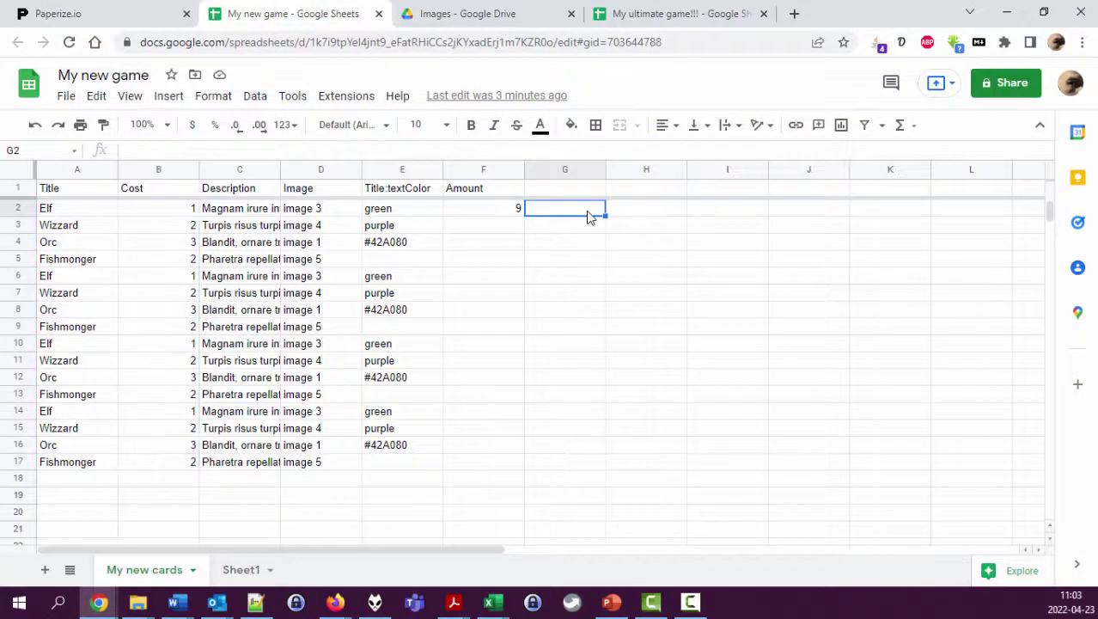
pyautogui.write('=')
pyautogui.write('conc')
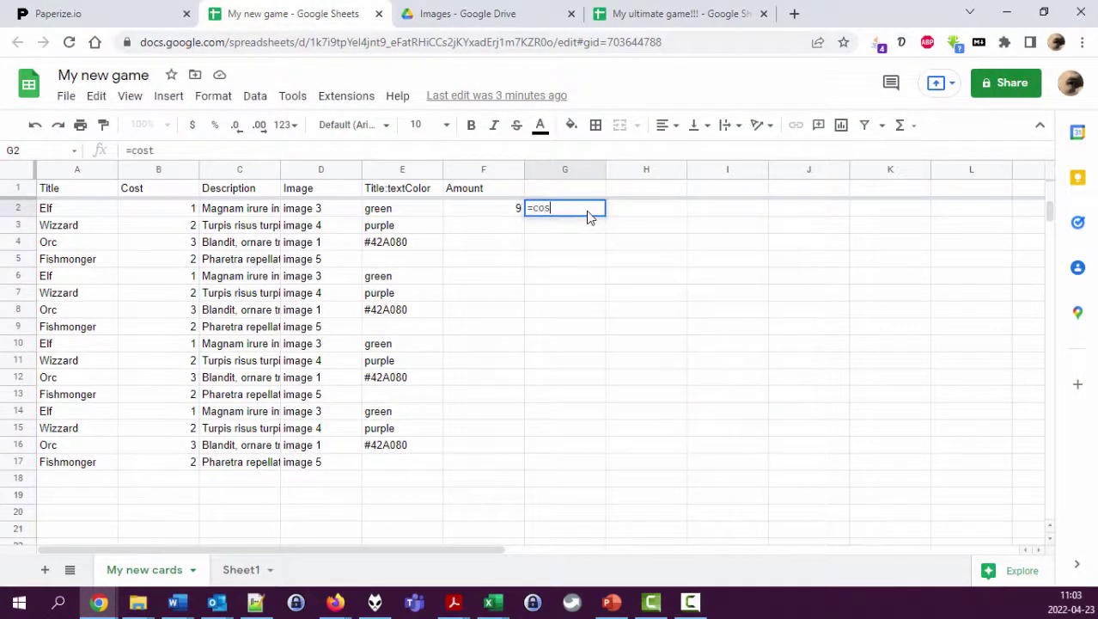
pyautogui.press('BackSpace')
pyautogui.press('BackSpace')
pyautogui.press('BackSpace')
pyautogui.press('BackSpace')
pyautogui.write('"cost-')
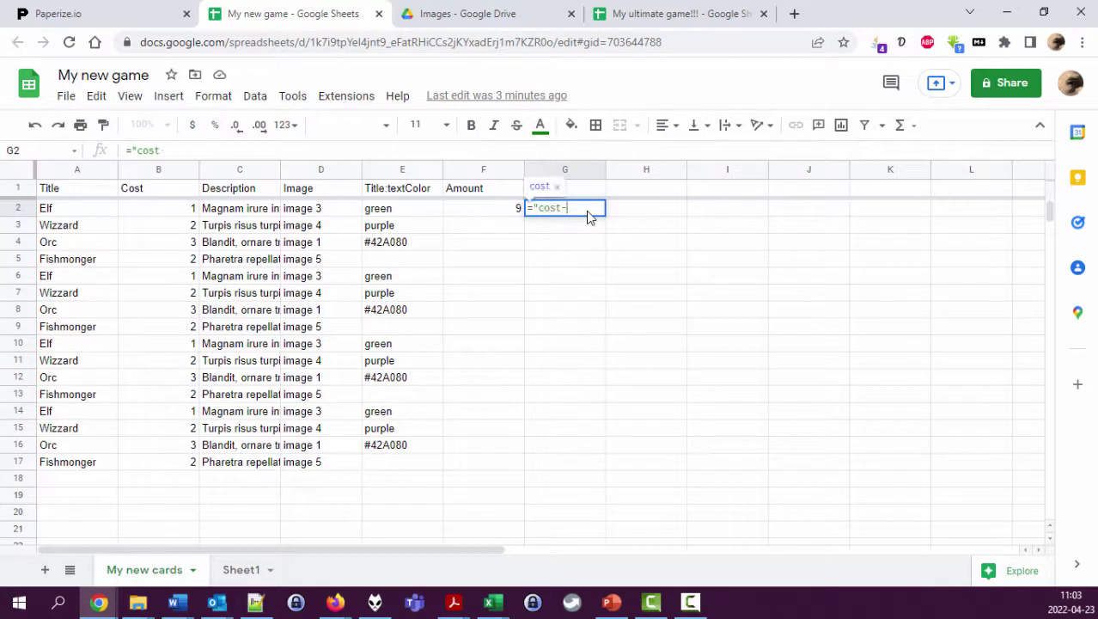
pyautogui.write('"&')
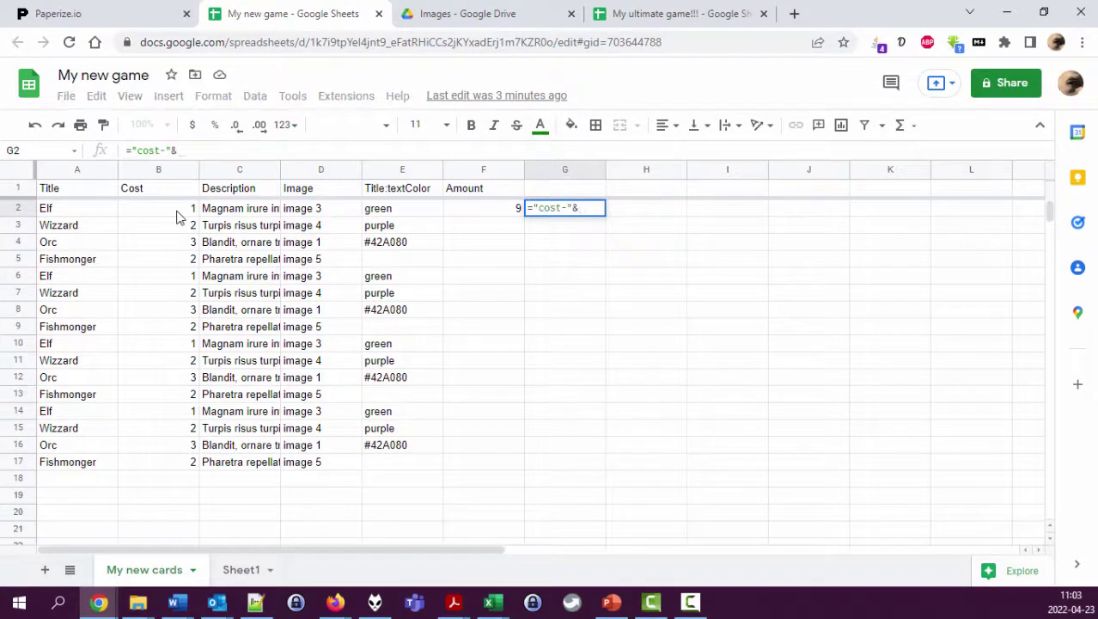
pyautogui.click(178, 215)
pyautogui.write('&')
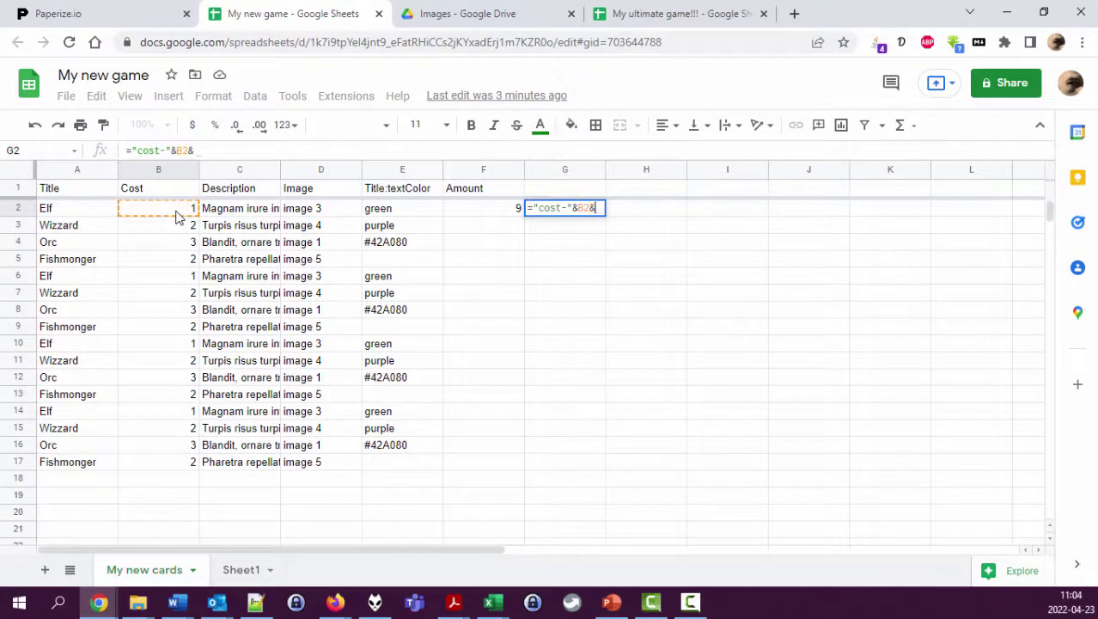
pyautogui.write('"')
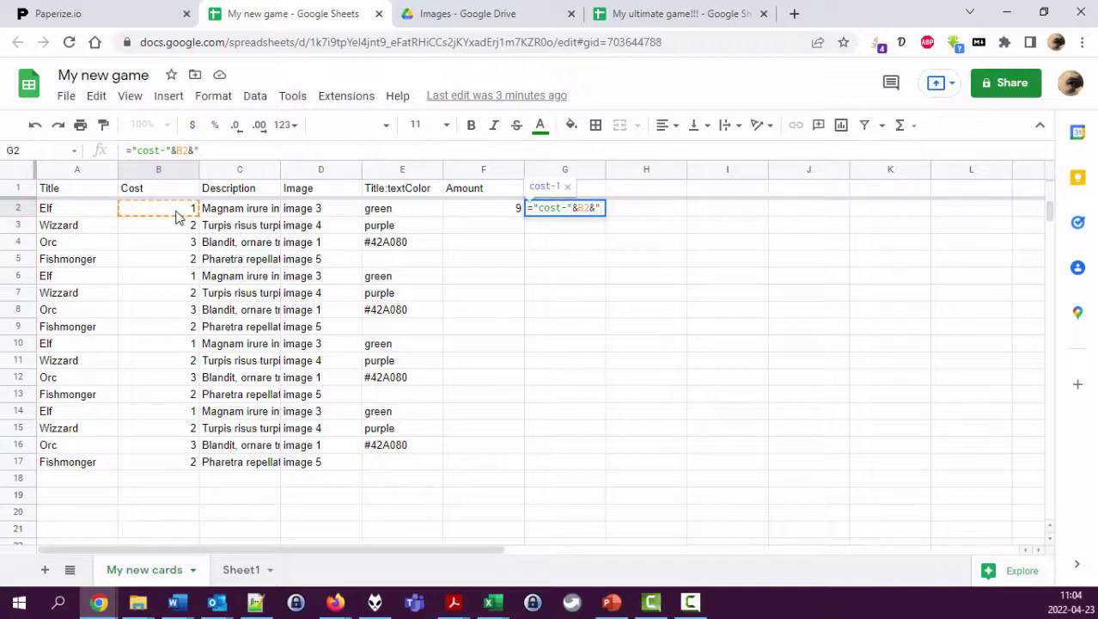
pyautogui.write('.png')
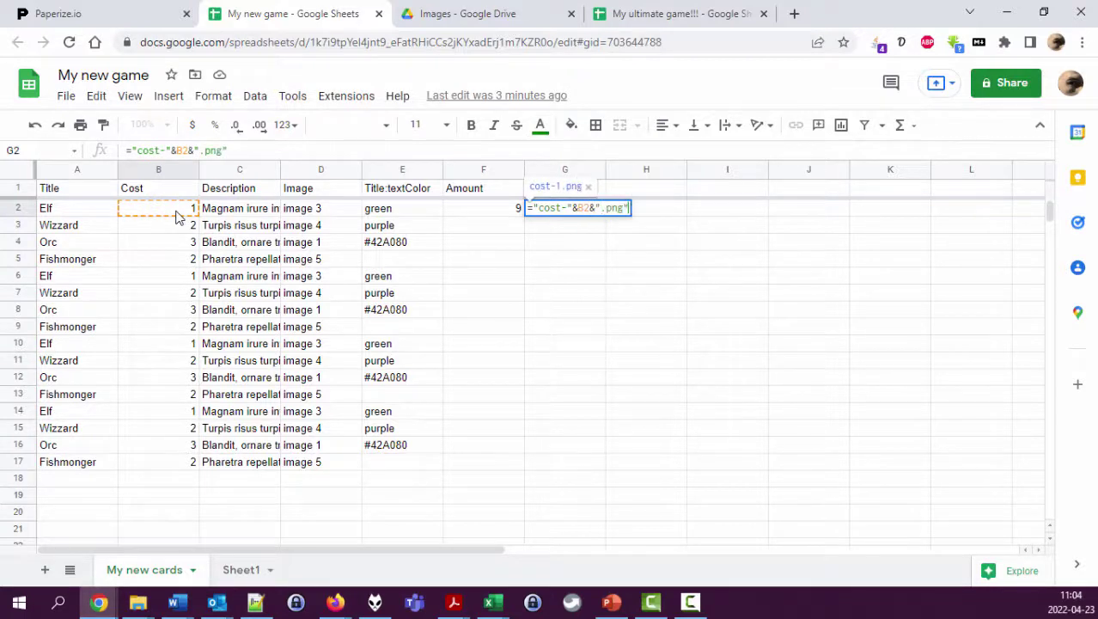
pyautogui.press('Return')
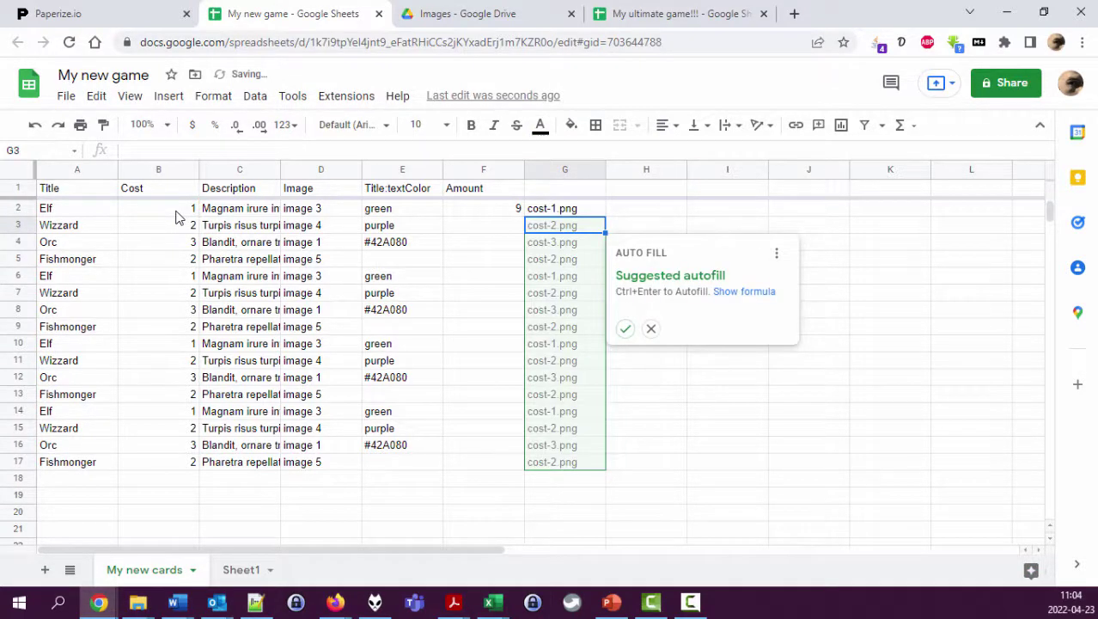
# Accept the suggested autofill of the formula down column G to row 17 and title the column "Cost icon"
pyautogui.hotkey('ctrl', 'Return')
pyautogui.press('Up')
pyautogui.press('Up')
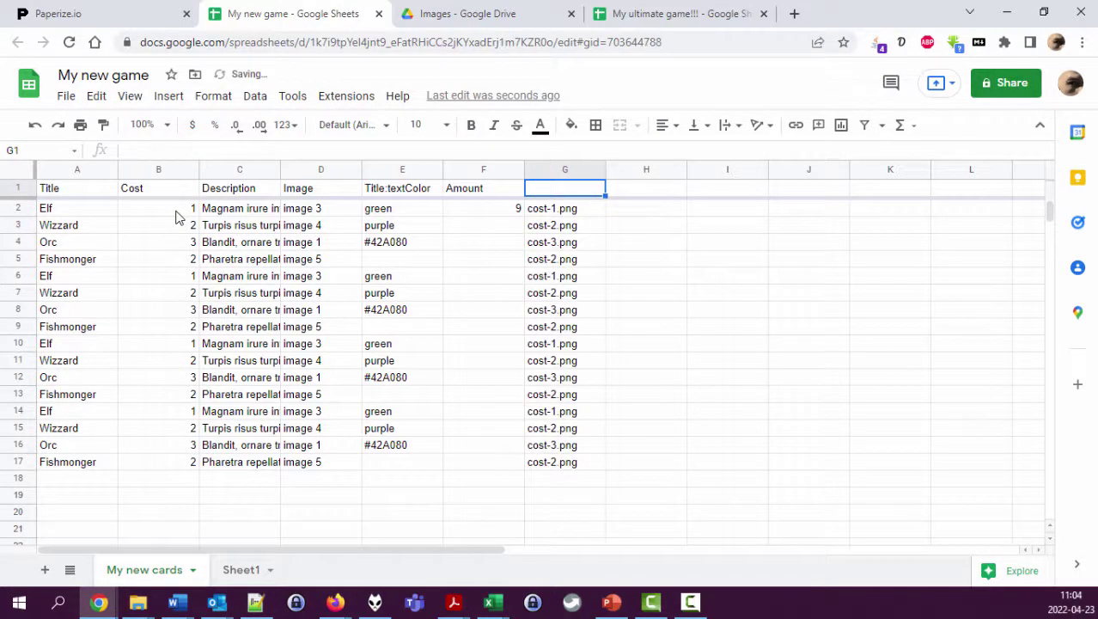
pyautogui.write('c')
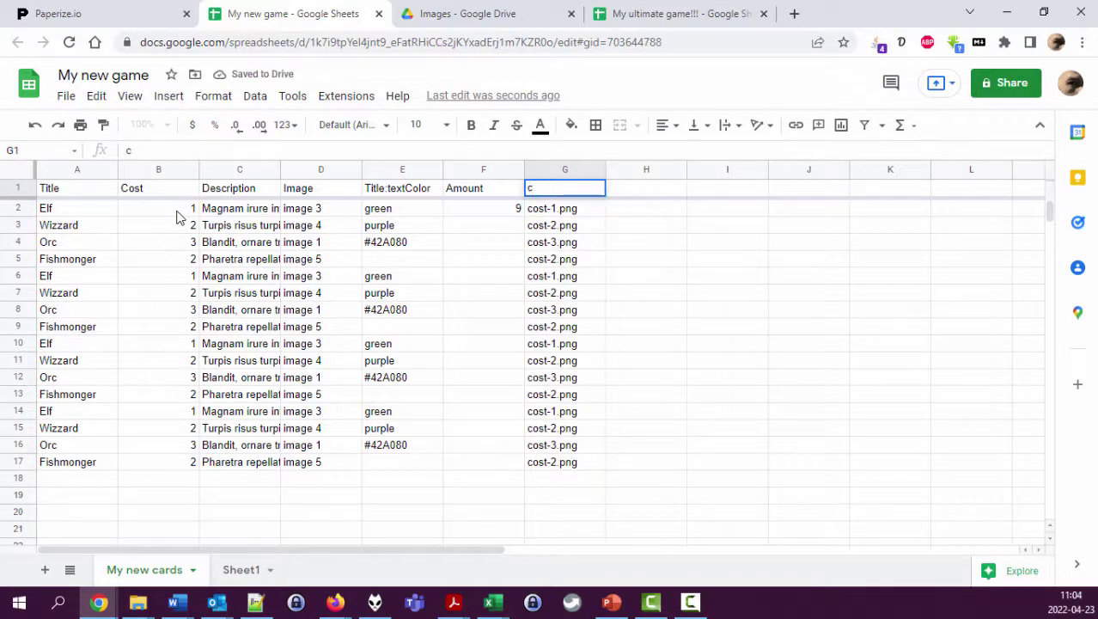
pyautogui.press('BackSpace')
pyautogui.write('Cost icon')
pyautogui.press('Return')
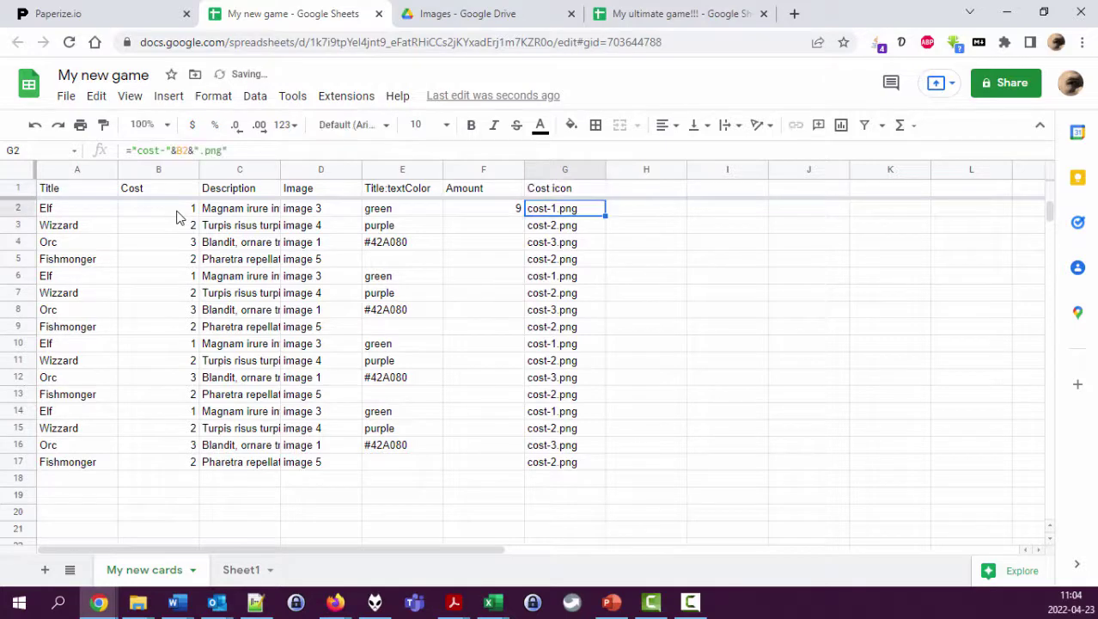
# Return to the Paperize.io template editor and set the Cost layer's width and height to 5 %
pyautogui.click(101, 21)
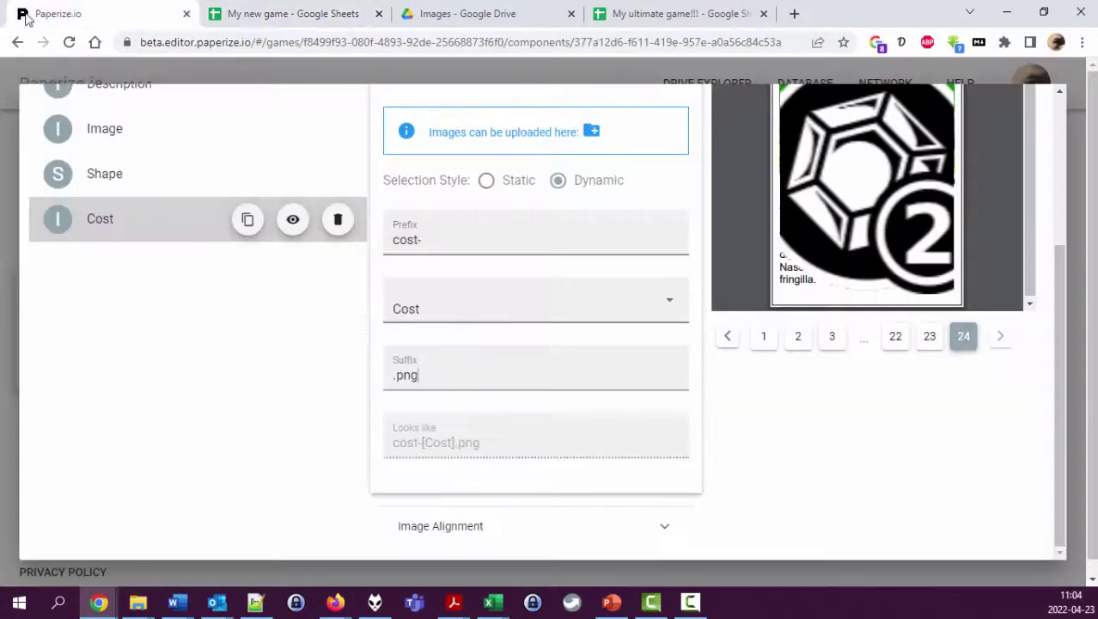
pyautogui.scroll(3, 750, 378)
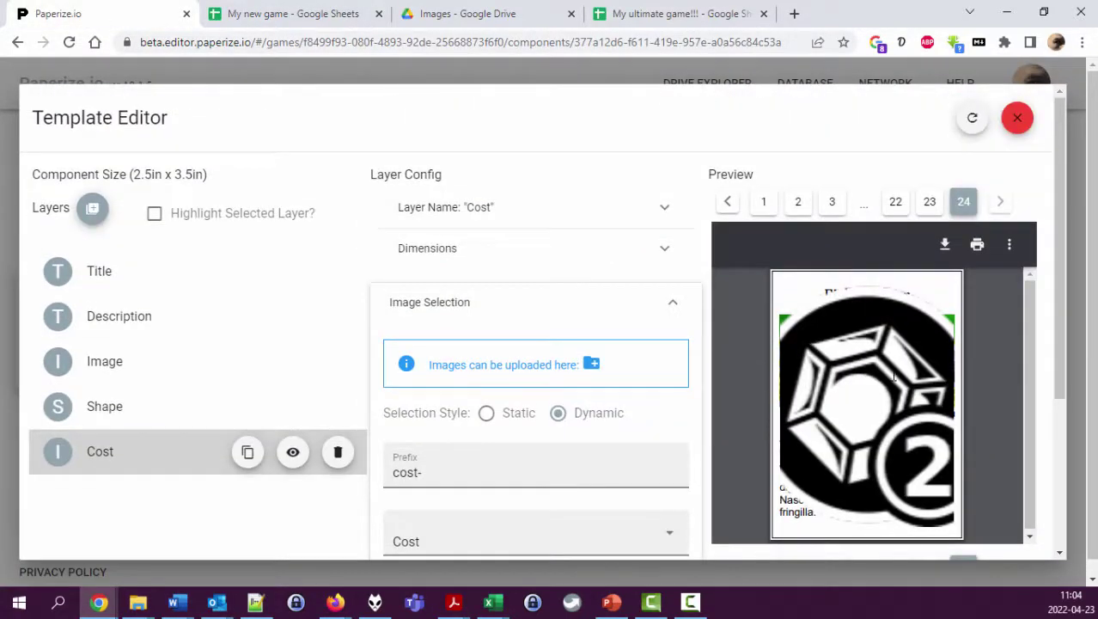
pyautogui.click(512, 303)
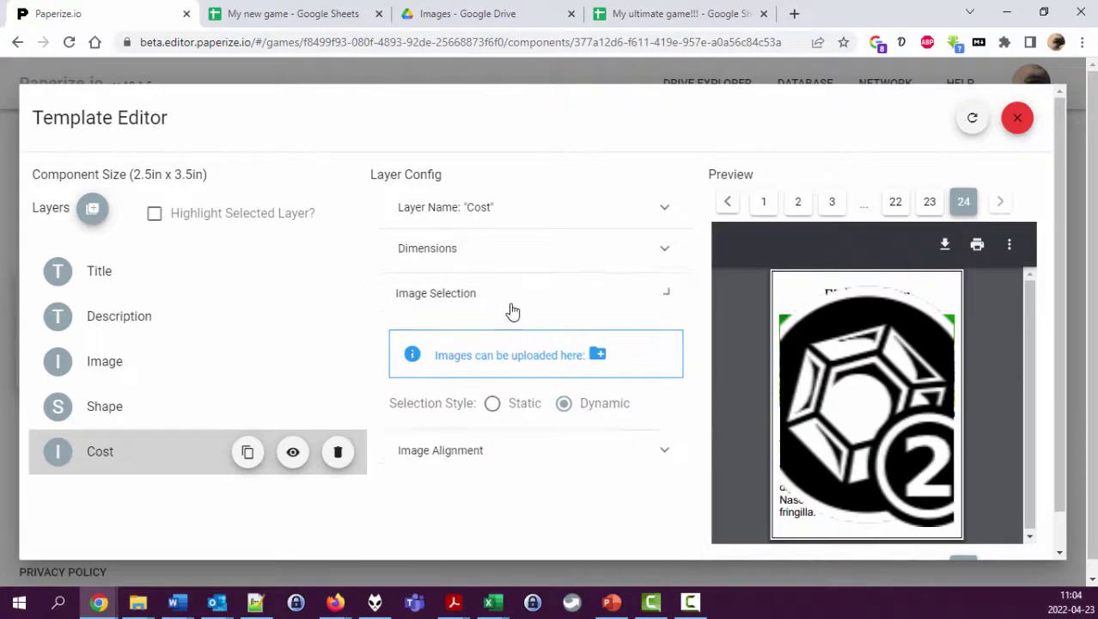
pyautogui.click(502, 254)
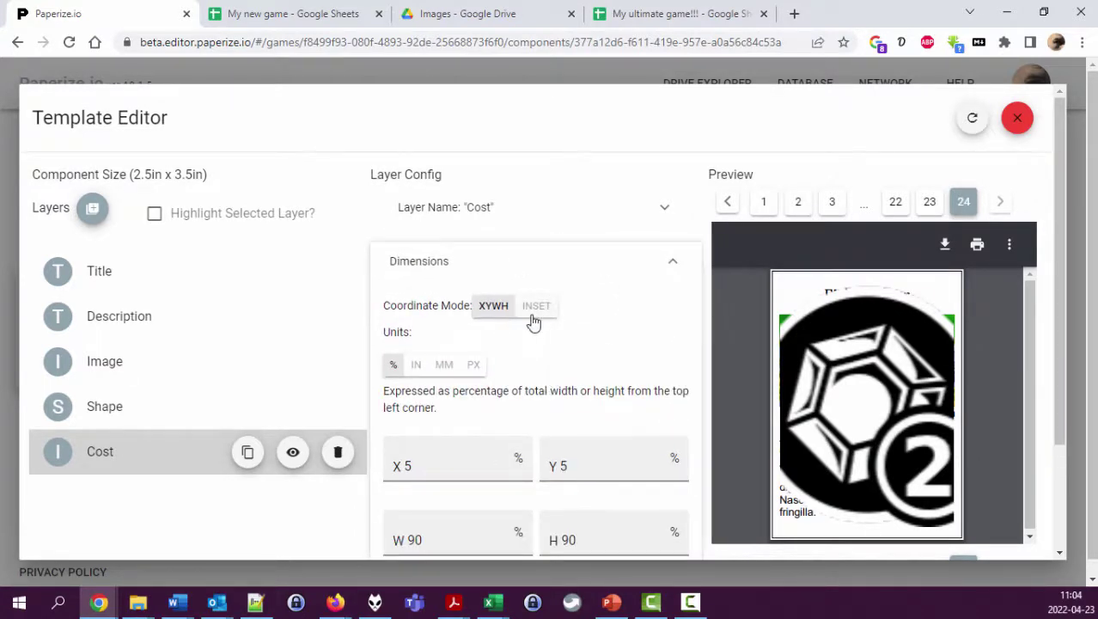
pyautogui.scroll(-1, 576, 361)
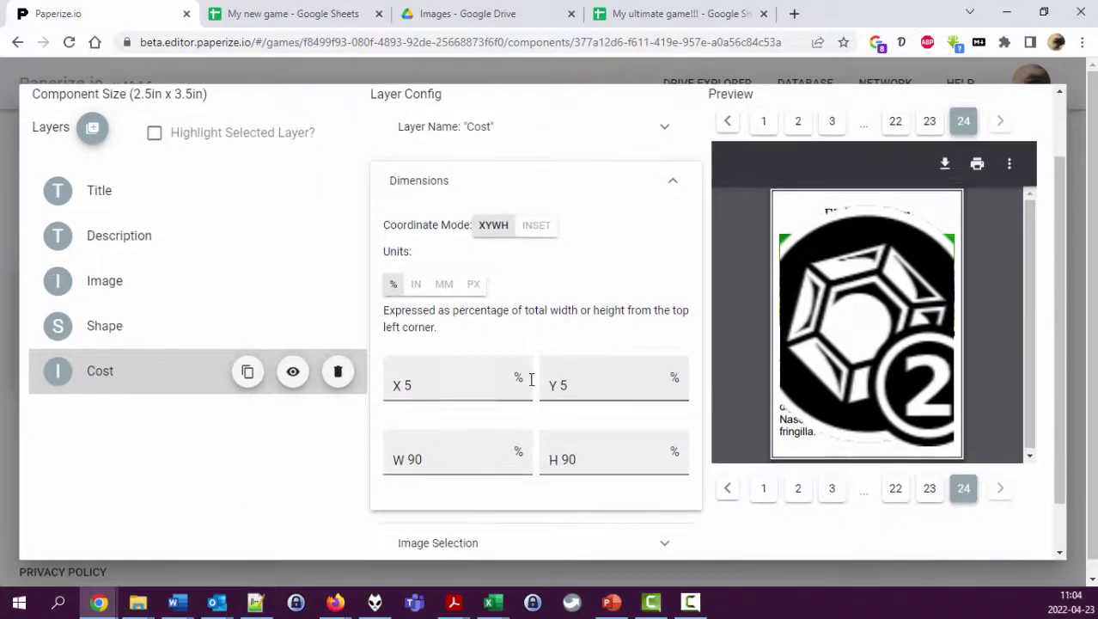
pyautogui.moveTo(443, 458); pyautogui.dragTo(400, 462)
pyautogui.write('5')
pyautogui.press('Tab')
pyautogui.write('5')
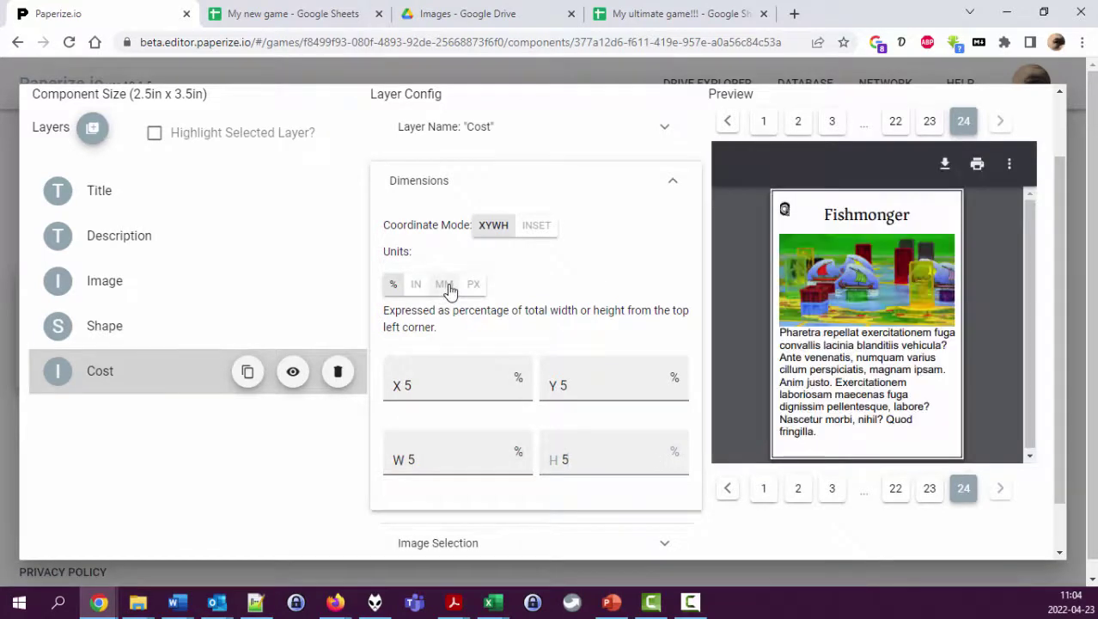
# Switch the Cost layer's dimension units to millimetres and set its width and height to 5,1 mm
pyautogui.click(444, 285)
pyautogui.doubleClick(434, 443)
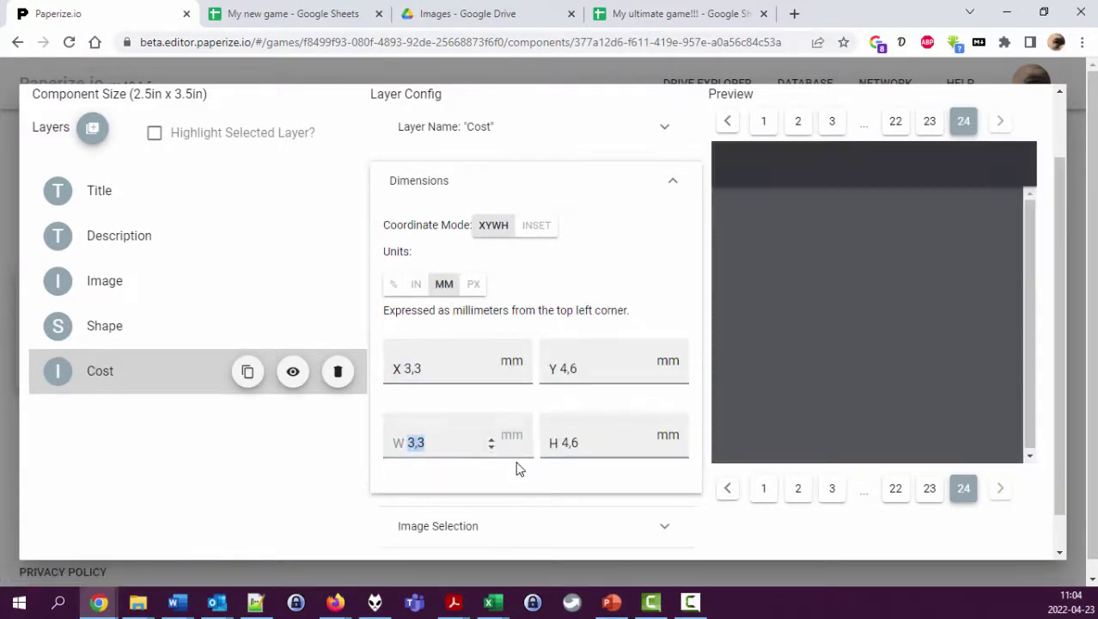
pyautogui.write('5,1')
pyautogui.press('Tab')
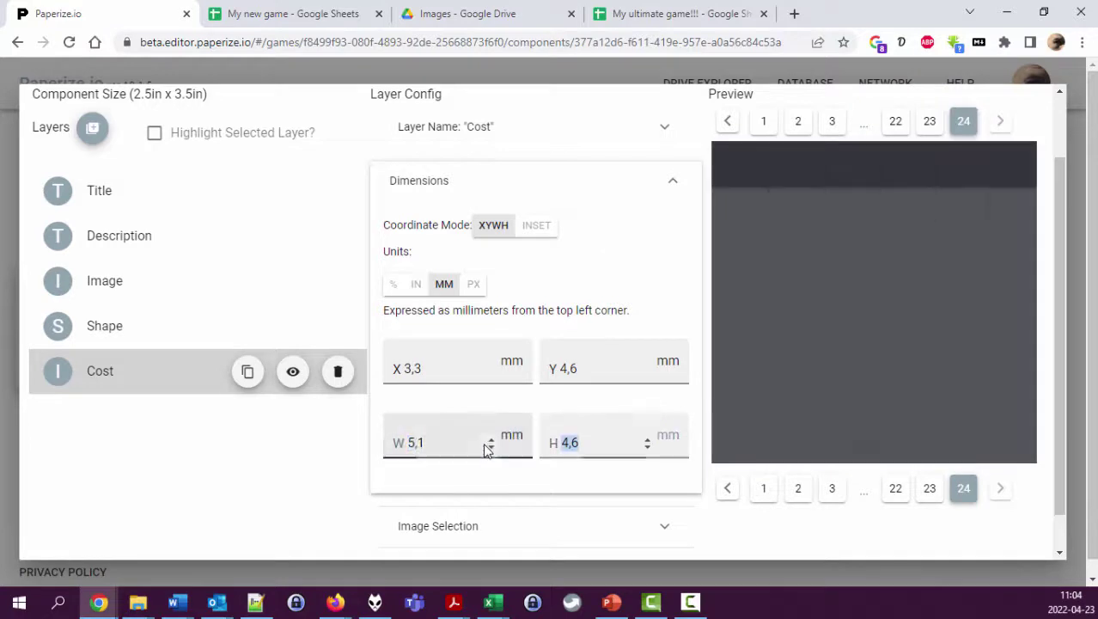
pyautogui.write('5,1')
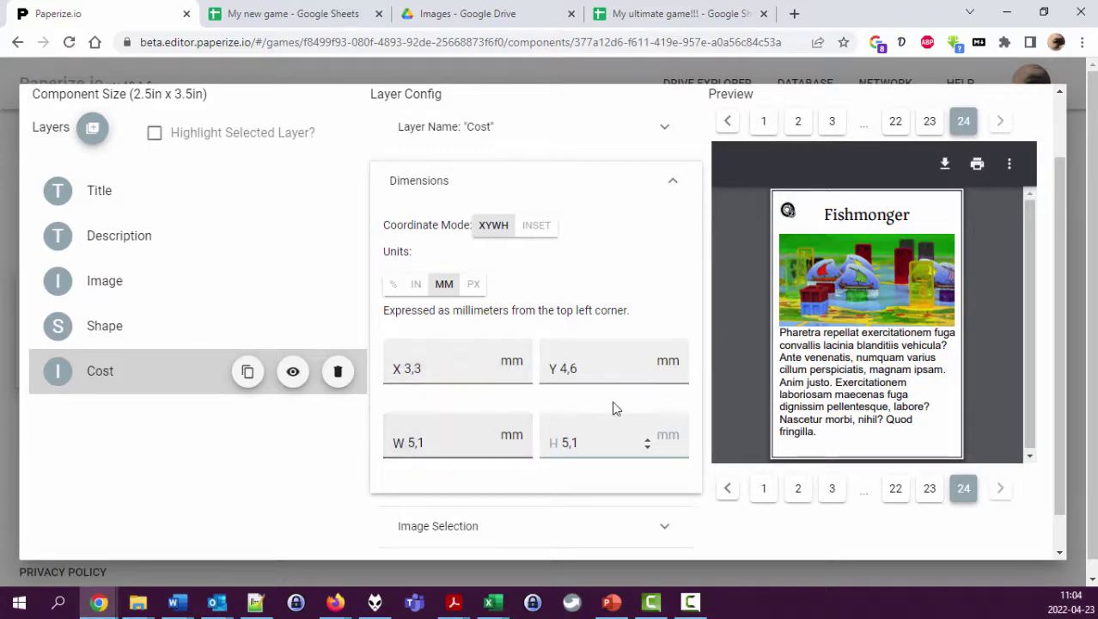
# Enlarge the Cost layer to 7,1 mm wide and 7,1 mm high
pyautogui.click(466, 425)
pyautogui.hotkey('ctrl', 'a')
pyautogui.write('7,1')
pyautogui.press('Tab')
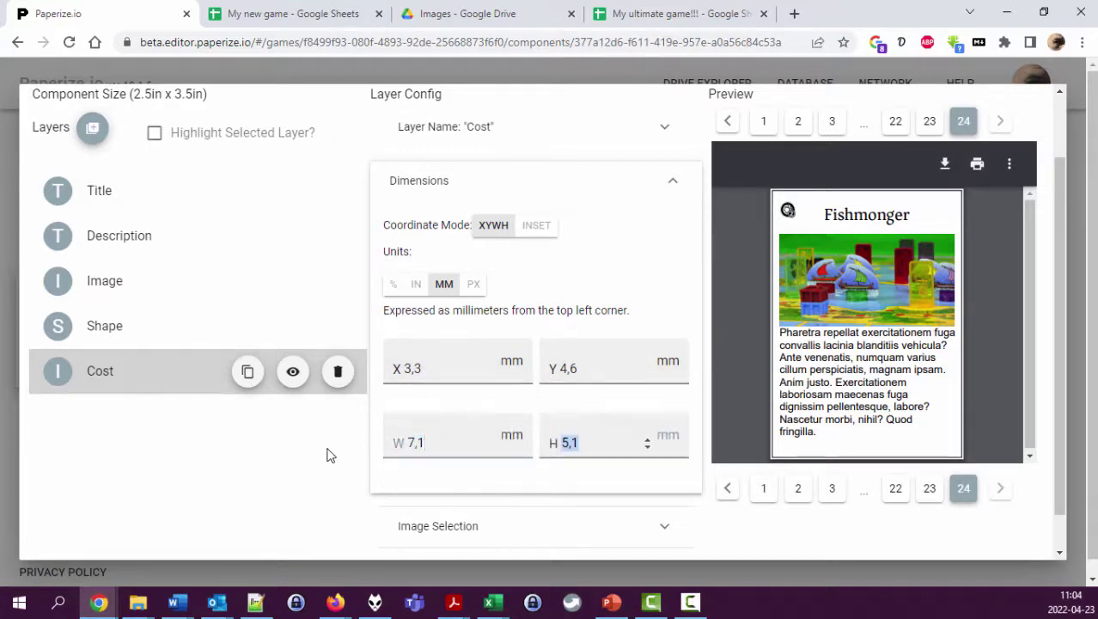
pyautogui.write('7,1')
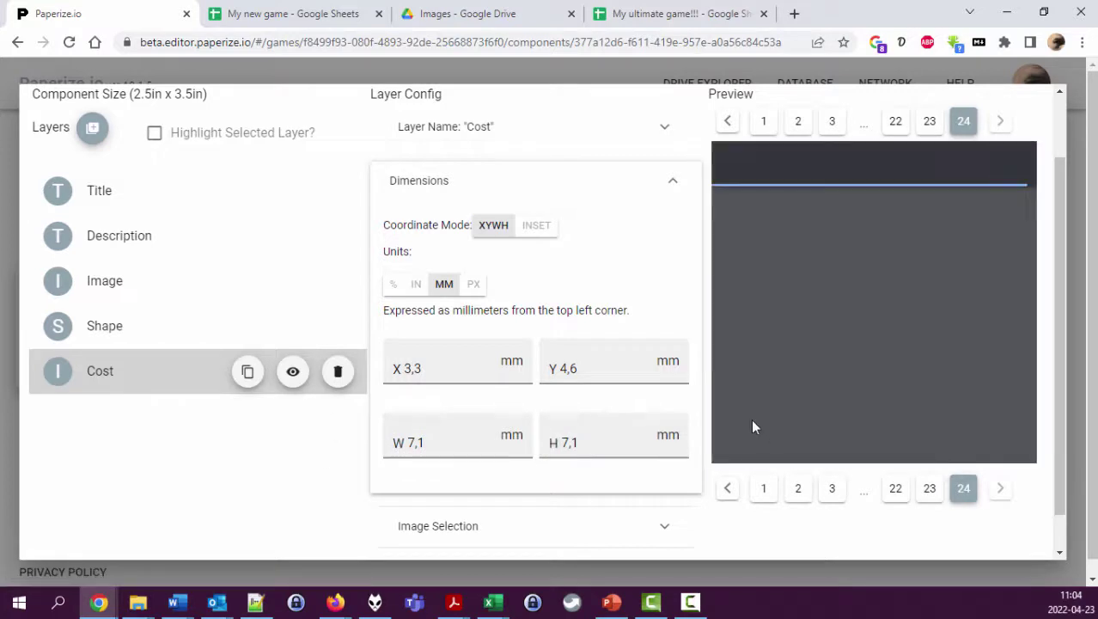
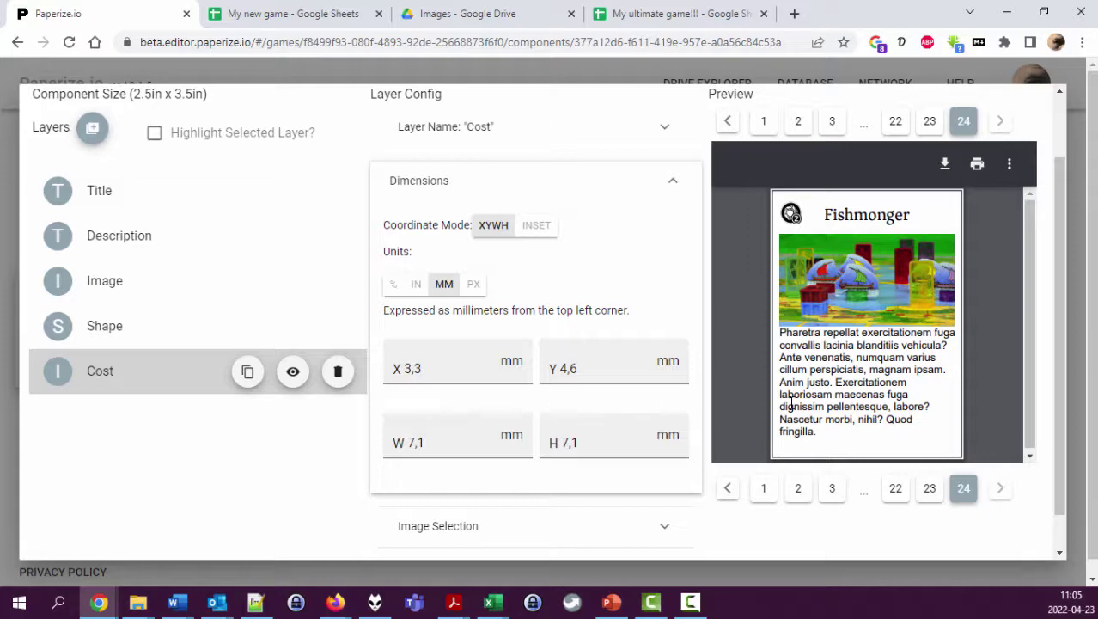
# Check the Cost icon column in the spreadsheet, return to Paperize.io and close the card template editor
pyautogui.click(334, 23)
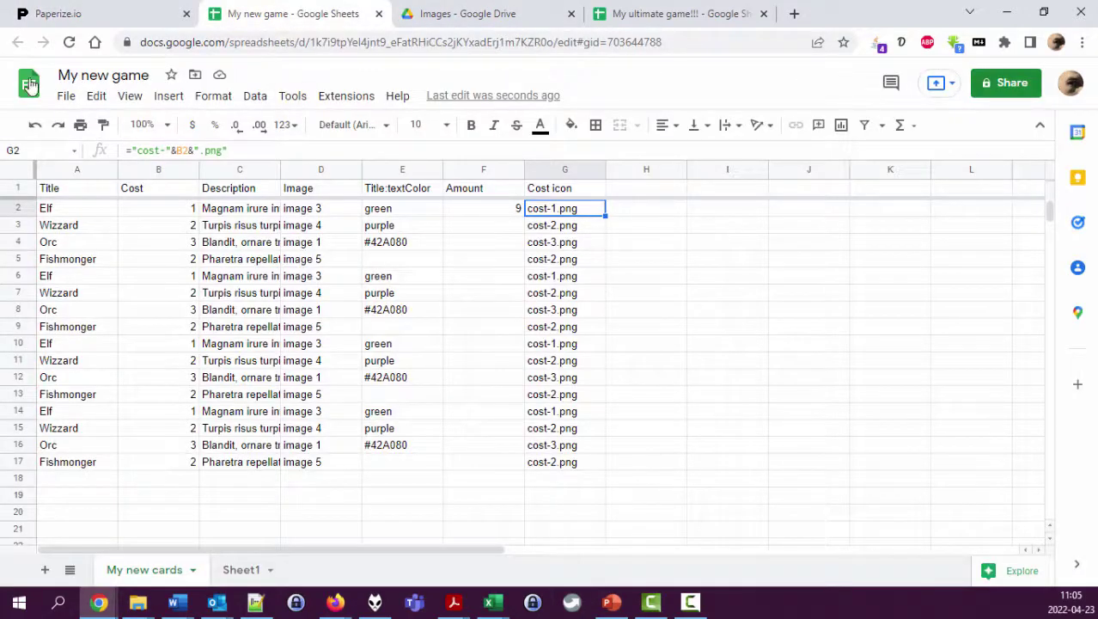
pyautogui.click(127, 15)
pyautogui.scroll(2, 1037, 161)
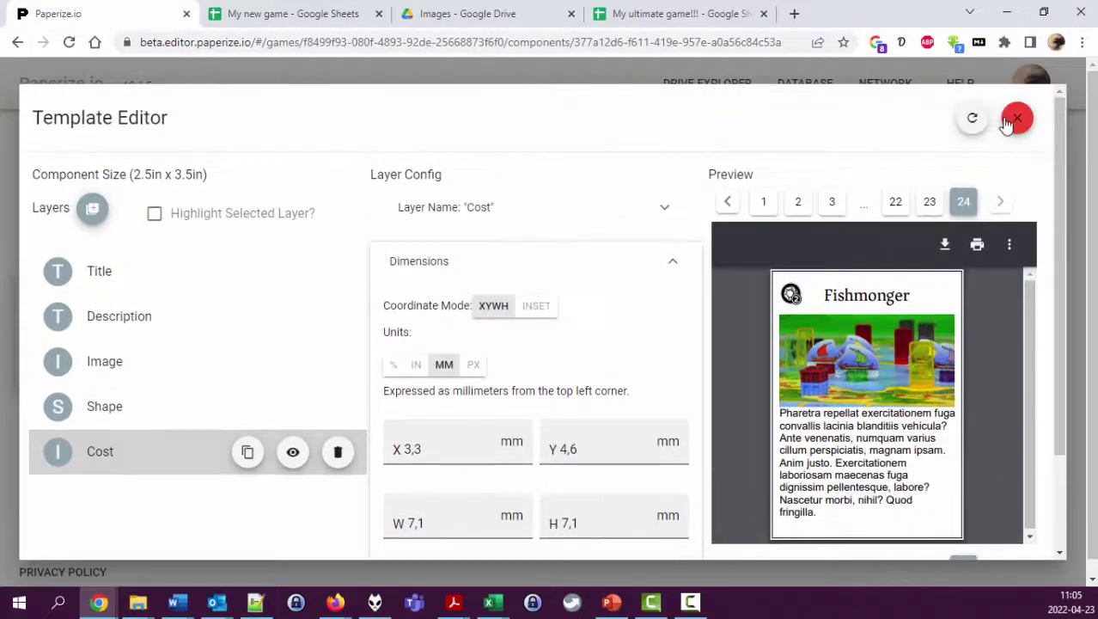
pyautogui.click(1012, 117)
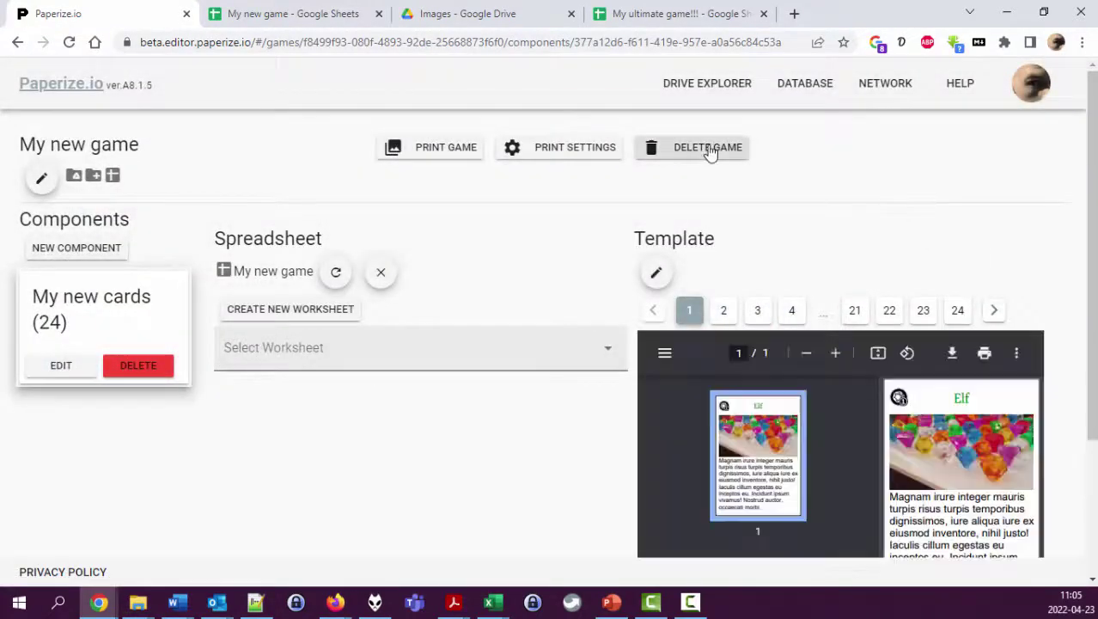
# Start deleting the game My new game and decline the confirmation
pyautogui.click(709, 150)
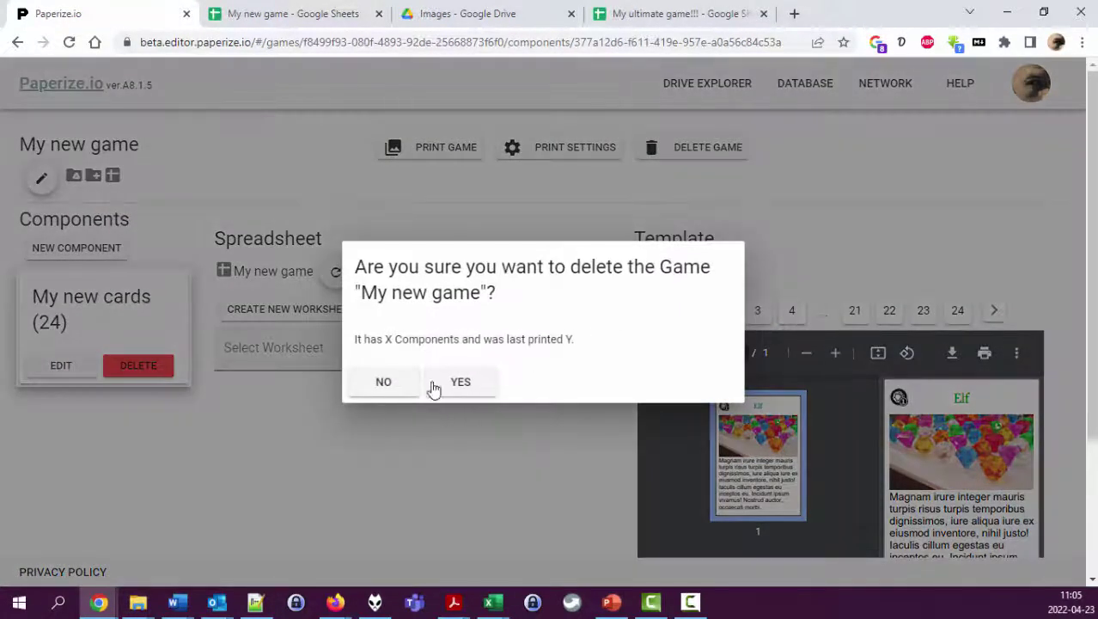
pyautogui.click(392, 396)
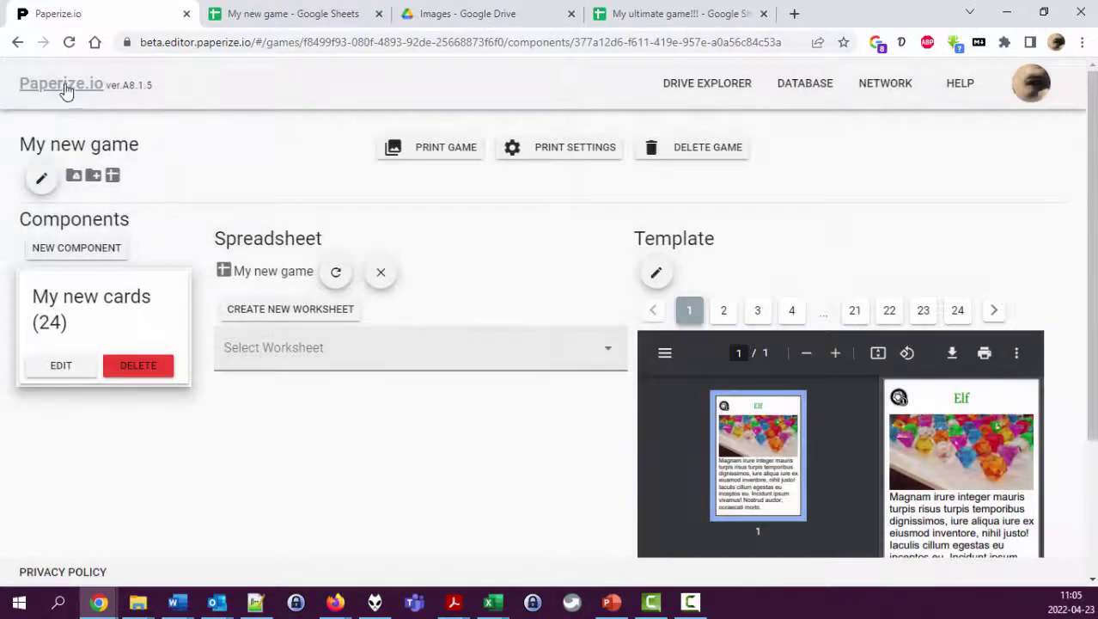
# Reopen My new game from the Game Manager, view its title, folder and spreadsheet settings, and close them with an update
pyautogui.click(66, 87)
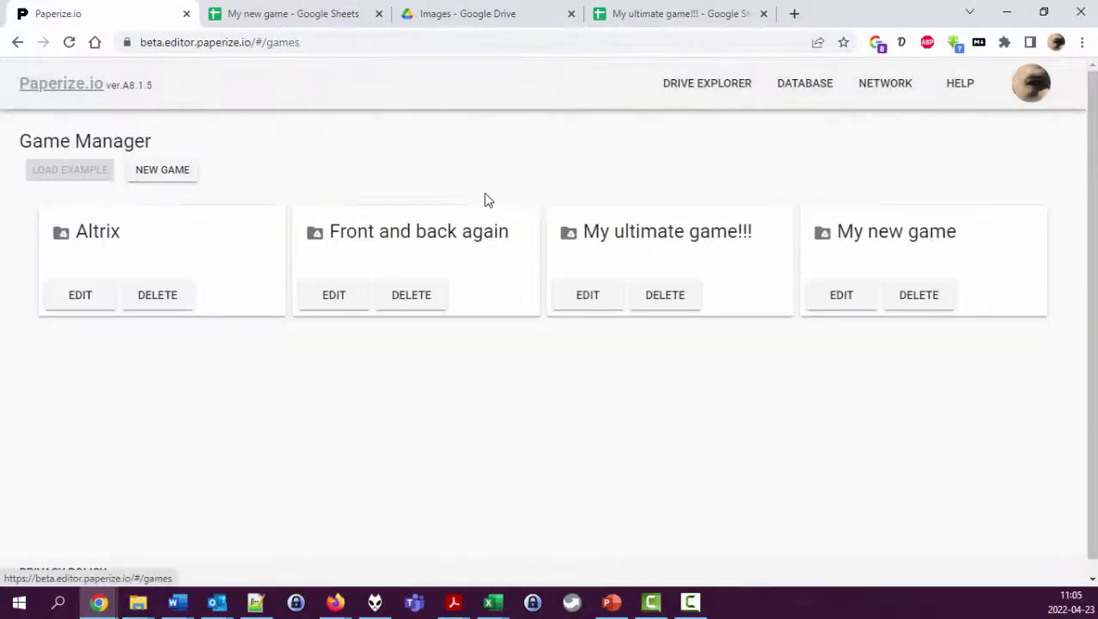
pyautogui.click(934, 304)
pyautogui.click(839, 310)
pyautogui.click(842, 296)
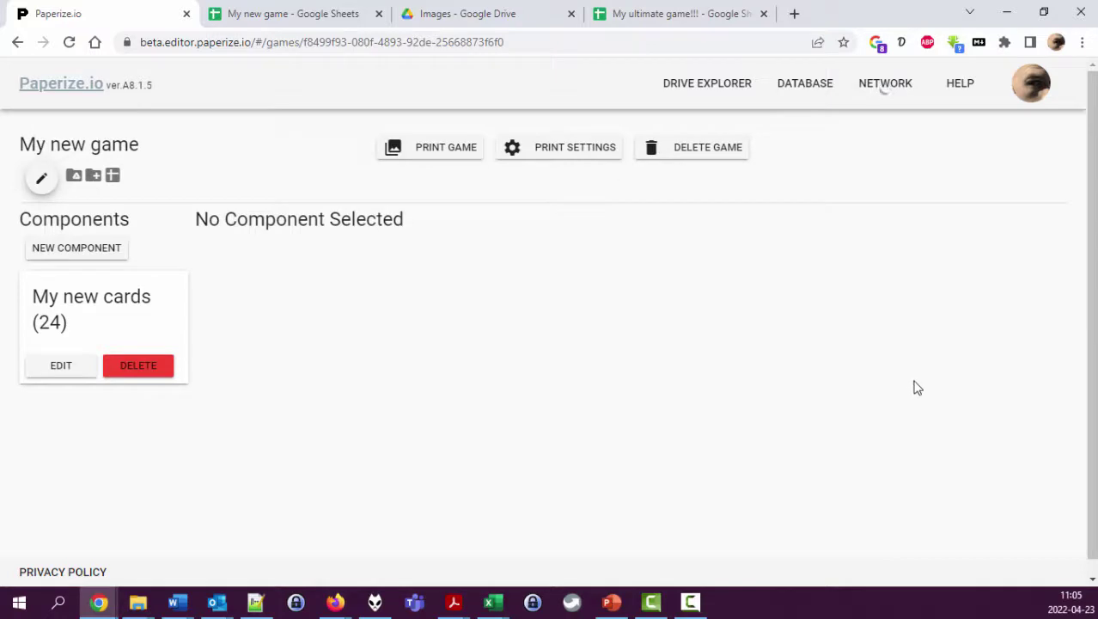
pyautogui.click(42, 179)
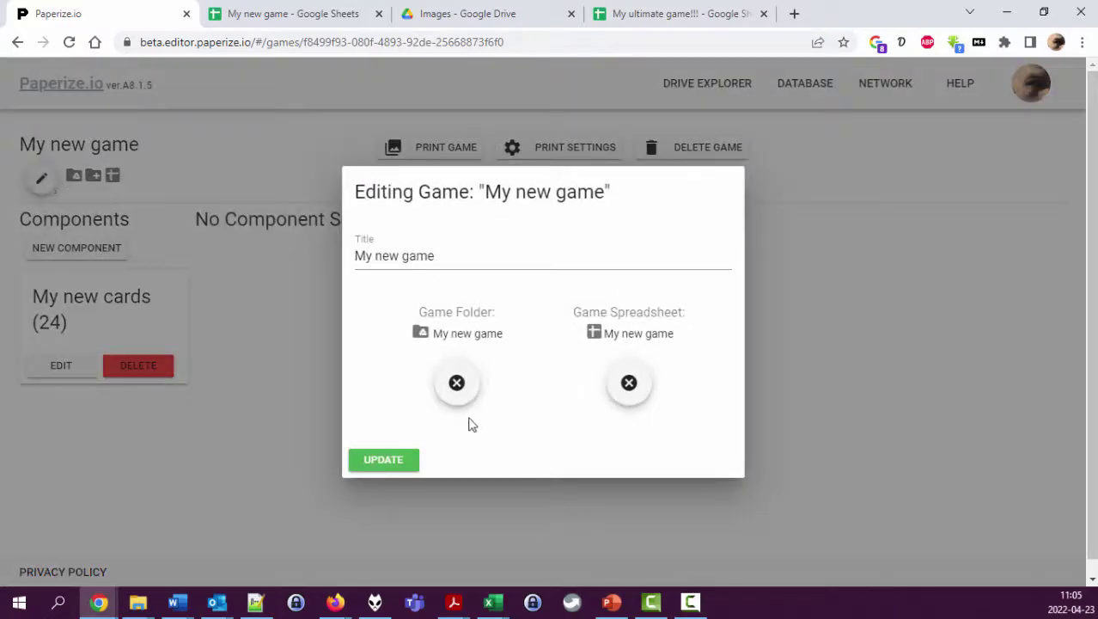
pyautogui.click(411, 467)
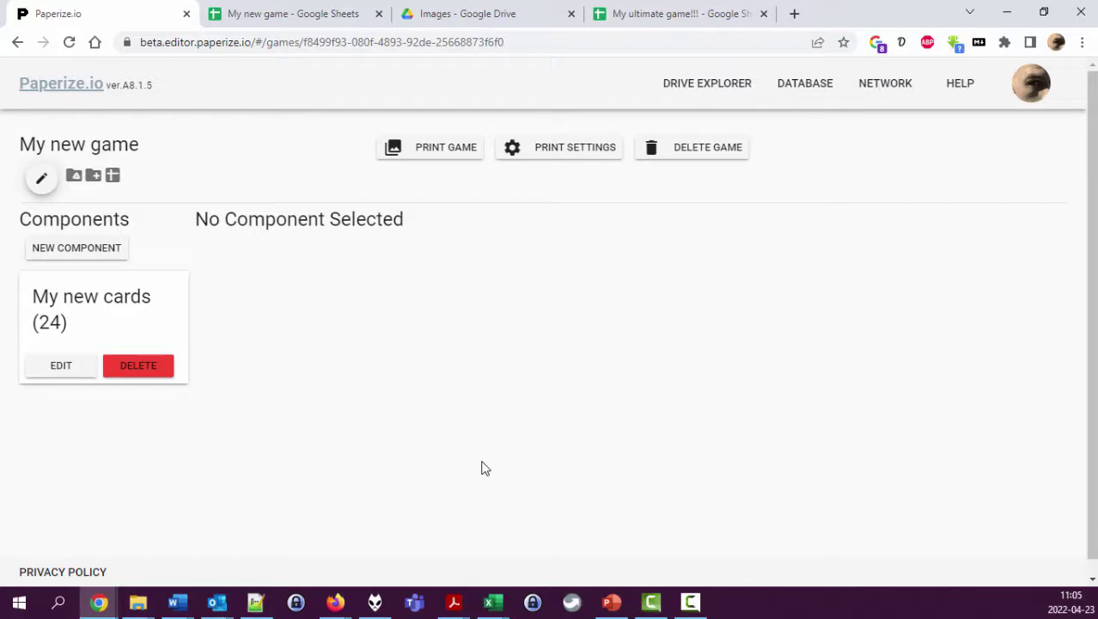
# Open the Paperize.io Patreon page in a new browser tab and dismiss its privacy dialog
pyautogui.hotkey('ctrl', 't')
pyautogui.write('paper')
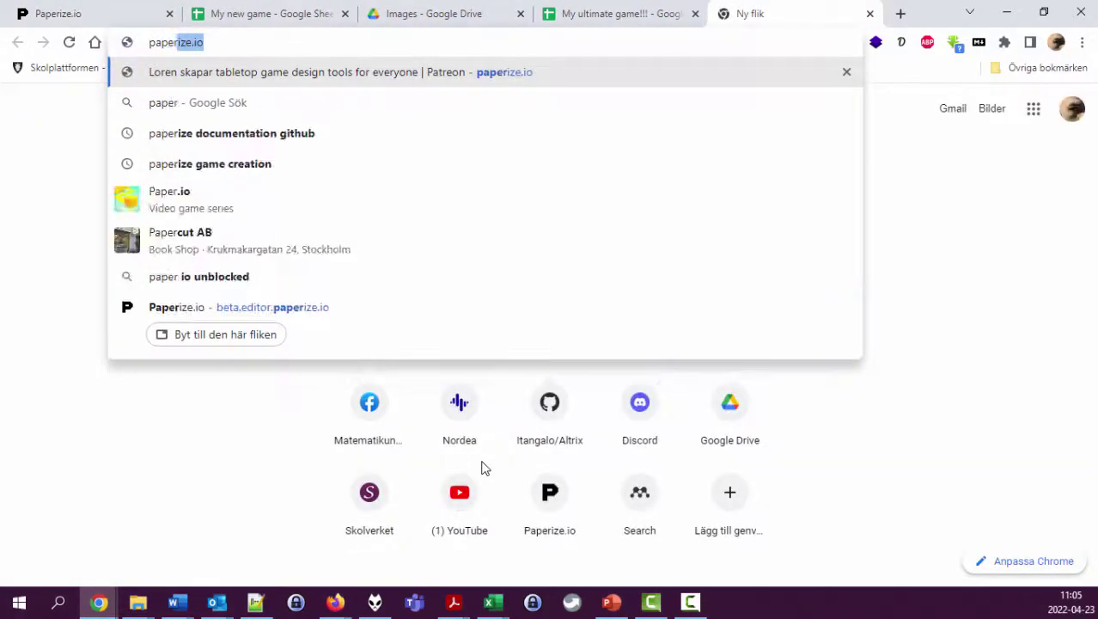
pyautogui.press('Return')
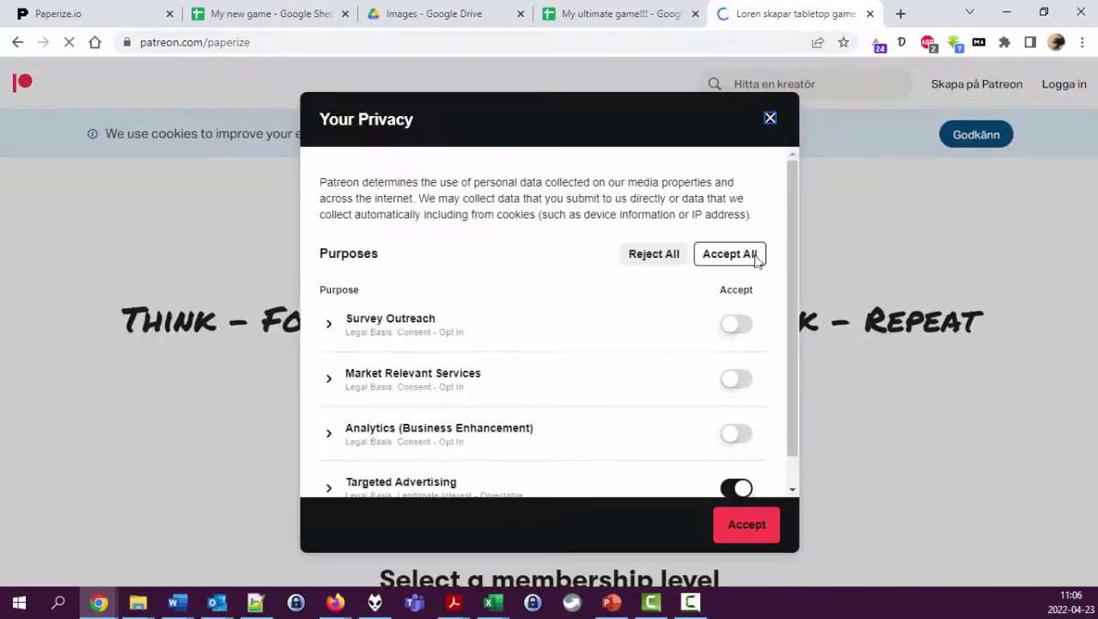
pyautogui.click(770, 120)
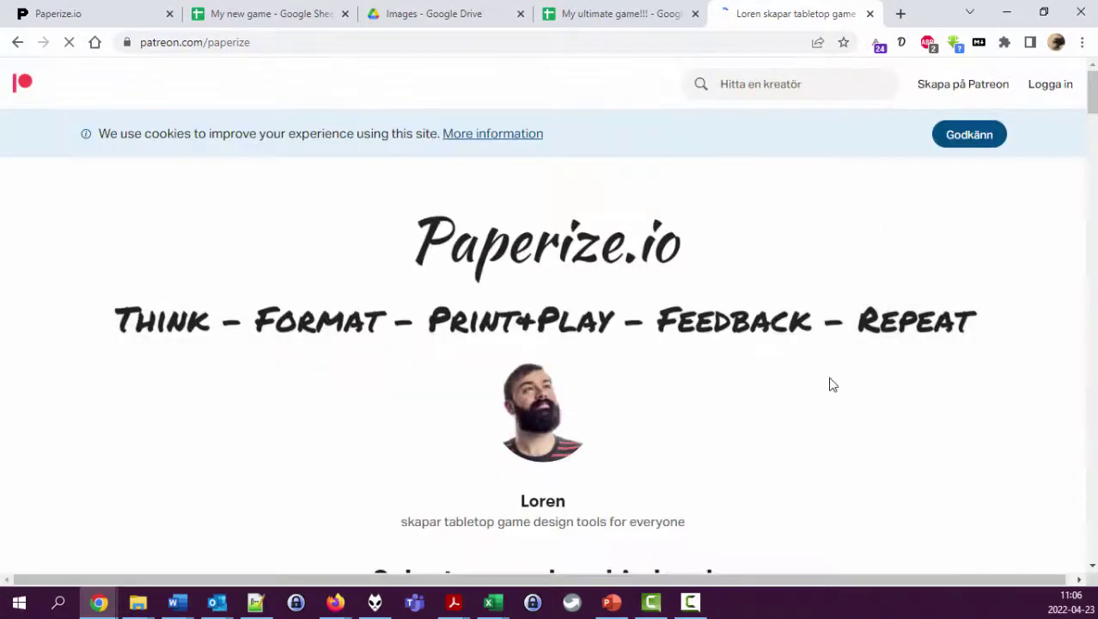
# Switch to the My new game spreadsheet and make the word "fuga" bold in the row 5 Fishmonger description
pyautogui.click(122, 22)
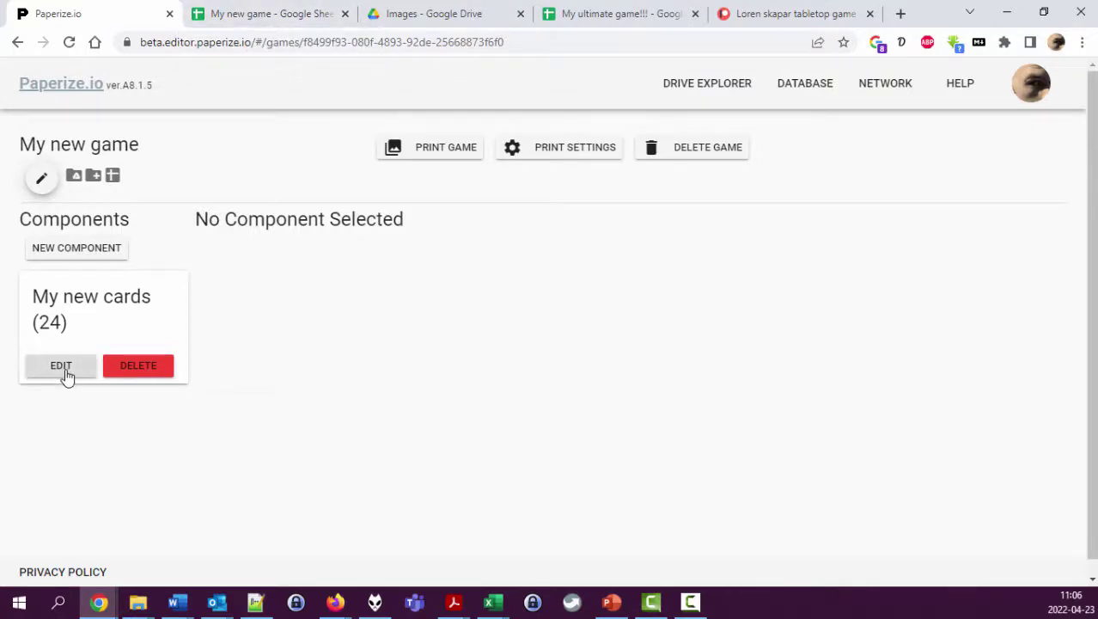
pyautogui.click(264, 16)
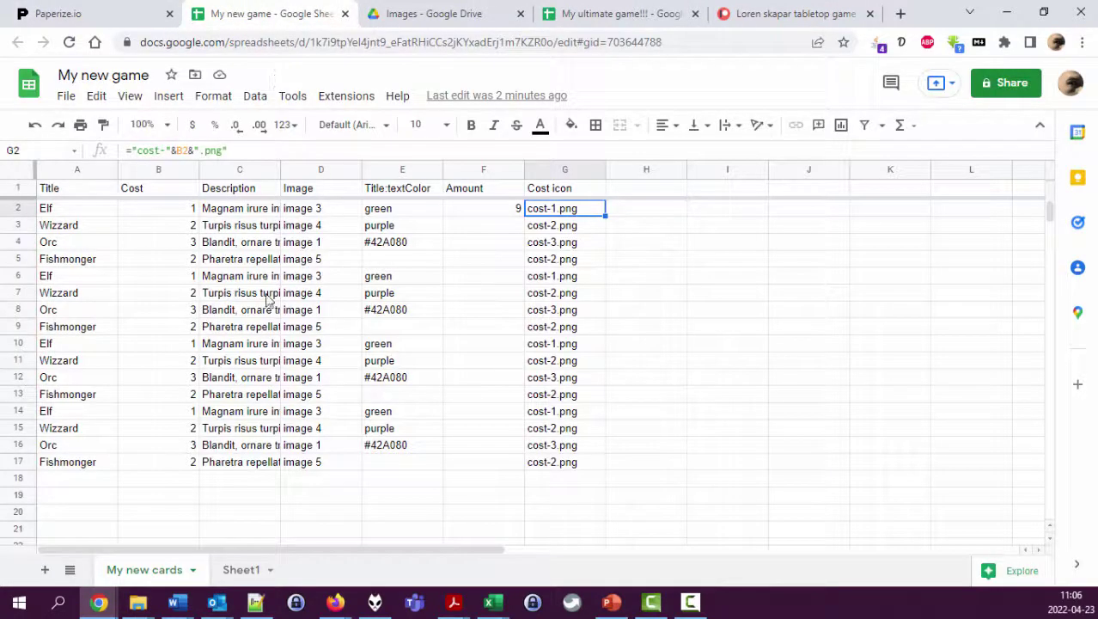
pyautogui.doubleClick(241, 263)
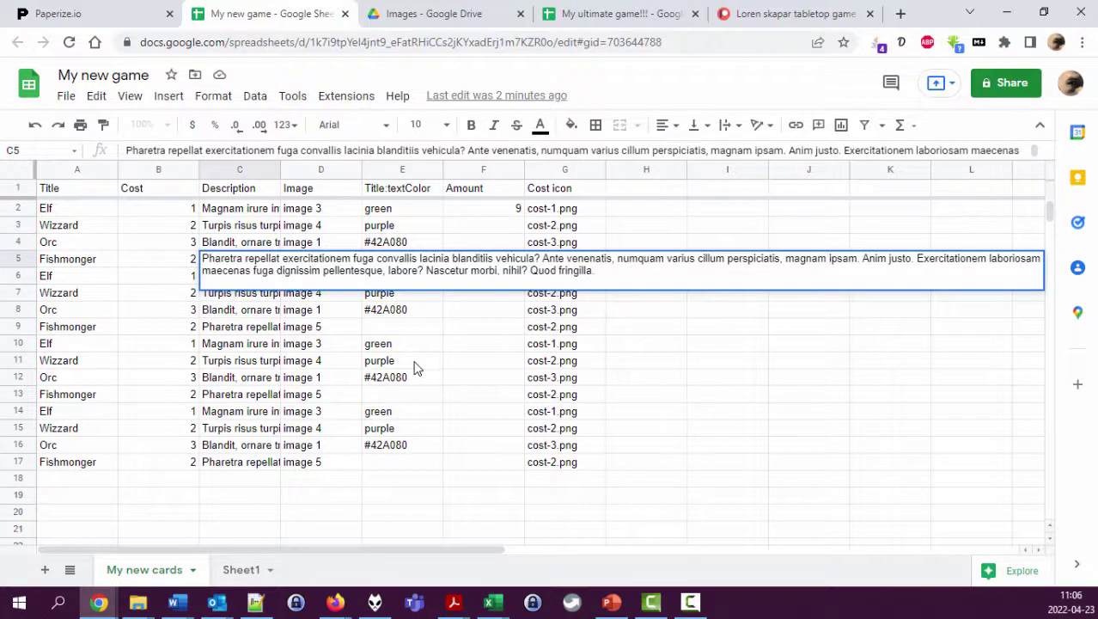
pyautogui.doubleClick(361, 258)
pyautogui.hotkey('ctrl', 'b')
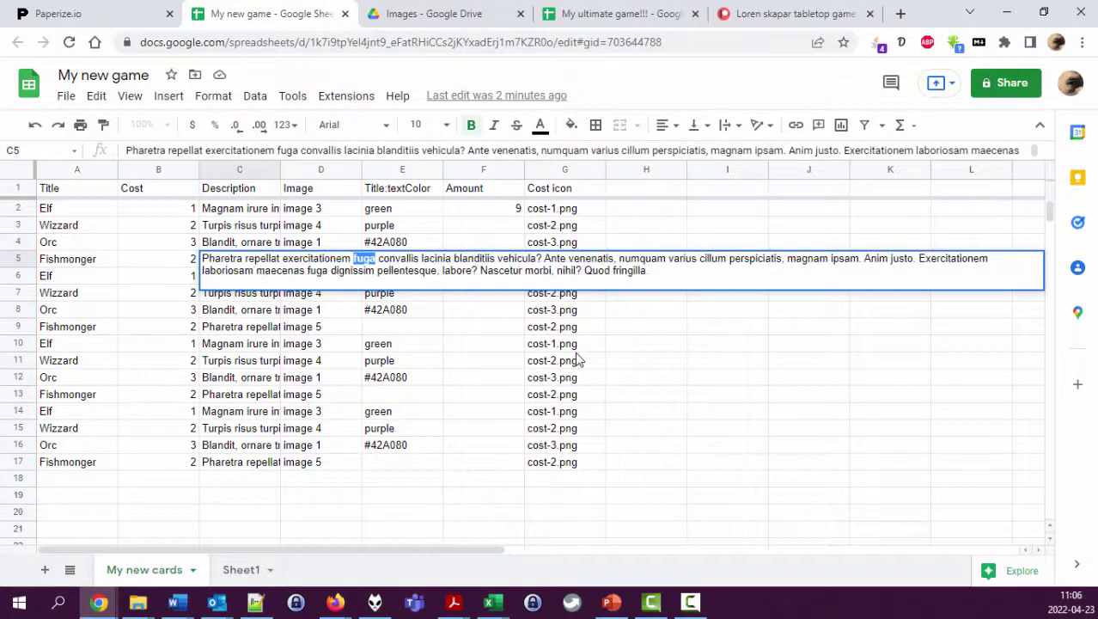
pyautogui.press('Return')
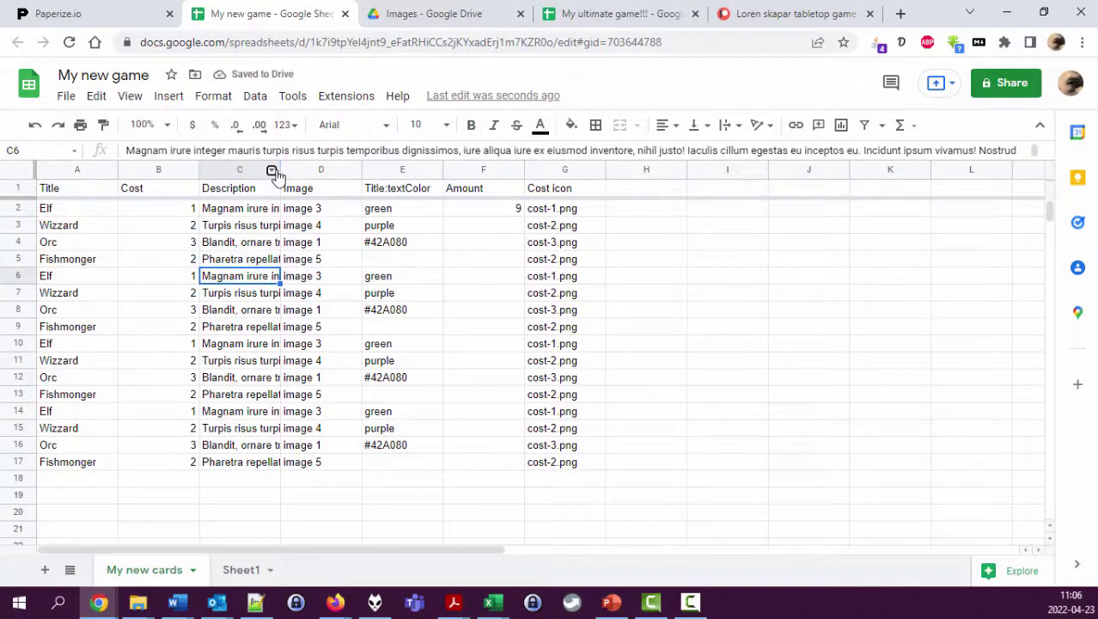
# Widen the Description column to more than twice its width and set its text to wrap
pyautogui.rightClick(278, 175)
pyautogui.press('Escape')
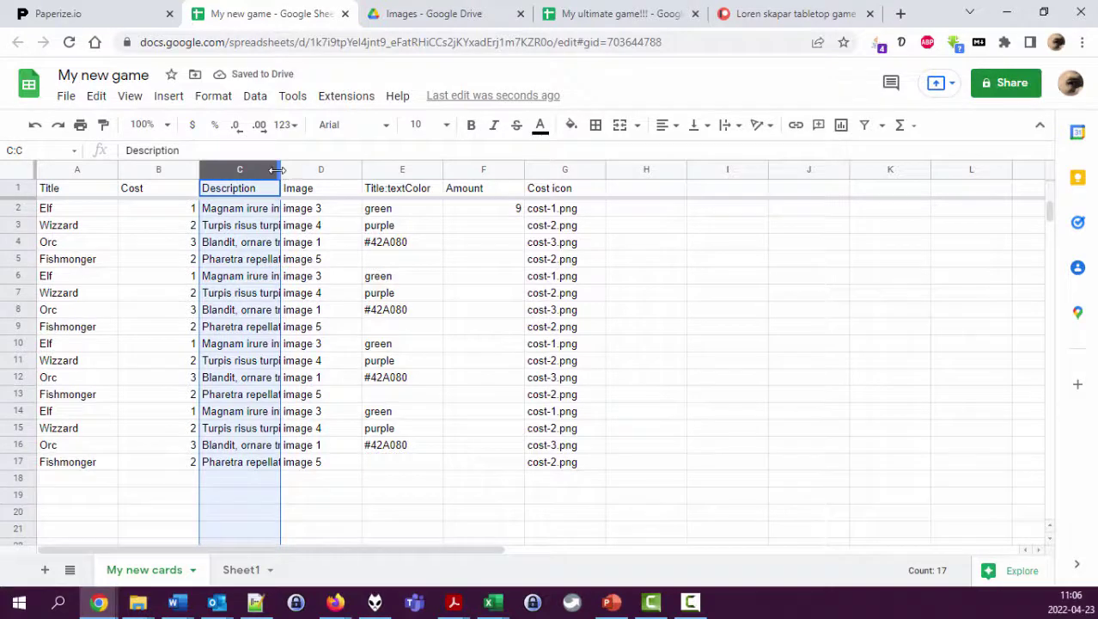
pyautogui.moveTo(281, 171); pyautogui.dragTo(387, 169)
pyautogui.doubleClick(337, 258)
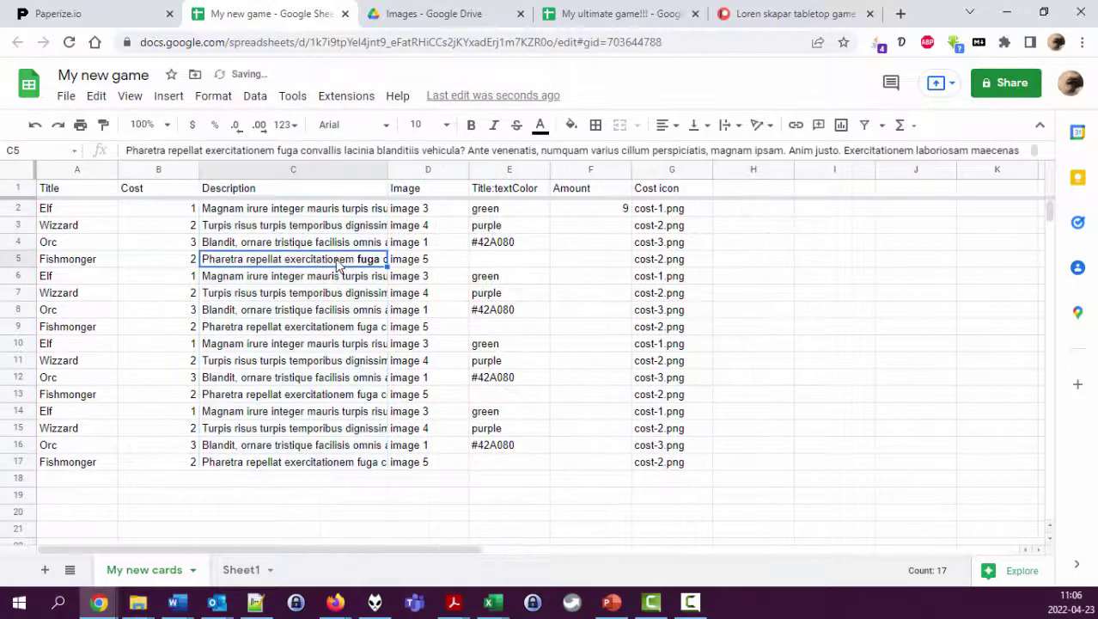
pyautogui.click(328, 168)
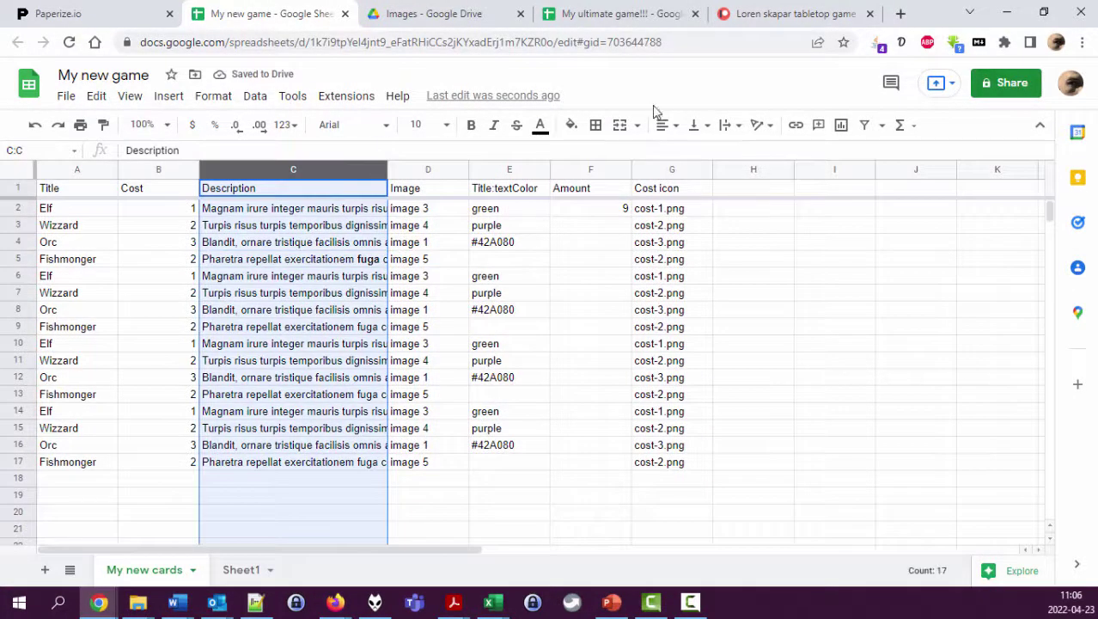
pyautogui.click(726, 127)
pyautogui.click(749, 153)
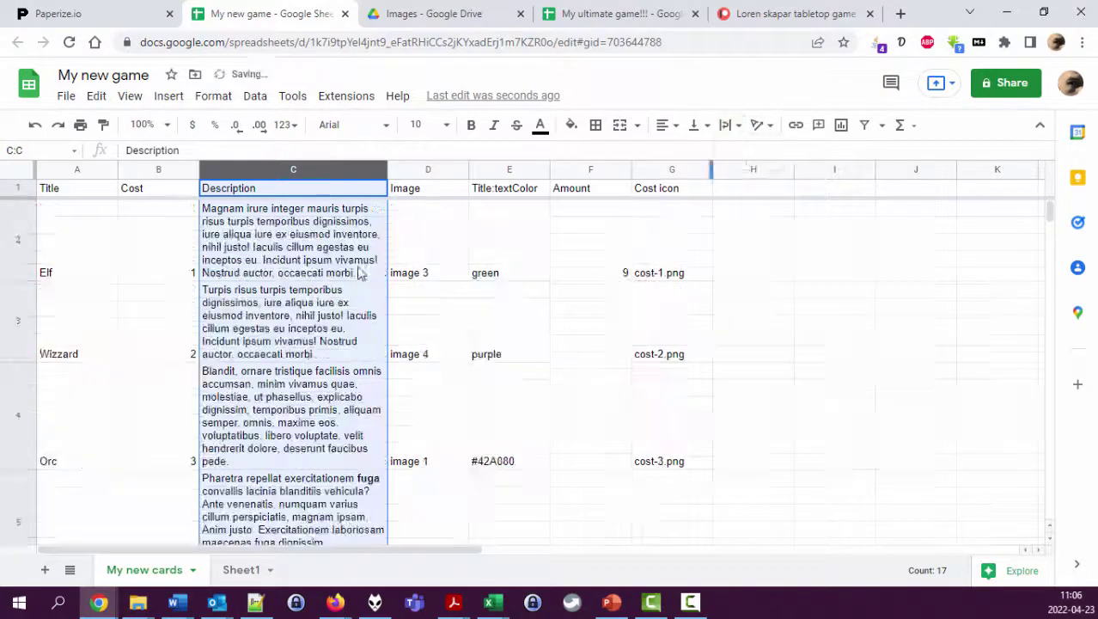
# Examine the partly bold Fishmonger description in cell C5, select all its text, and leave the cell without changes
pyautogui.click(329, 507)
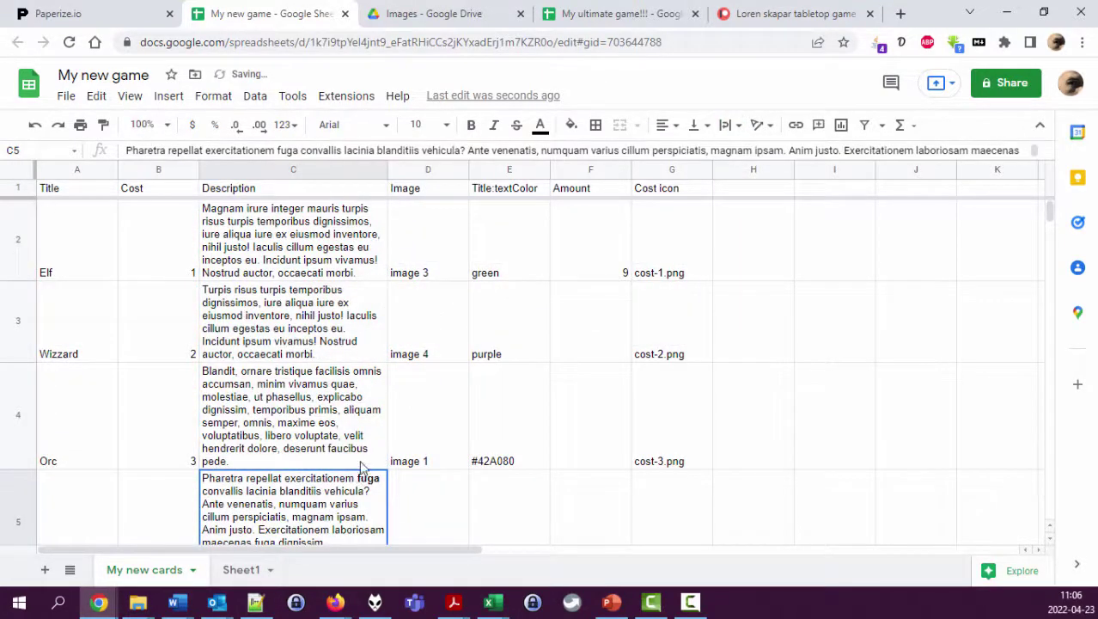
pyautogui.scroll(-1, 361, 464)
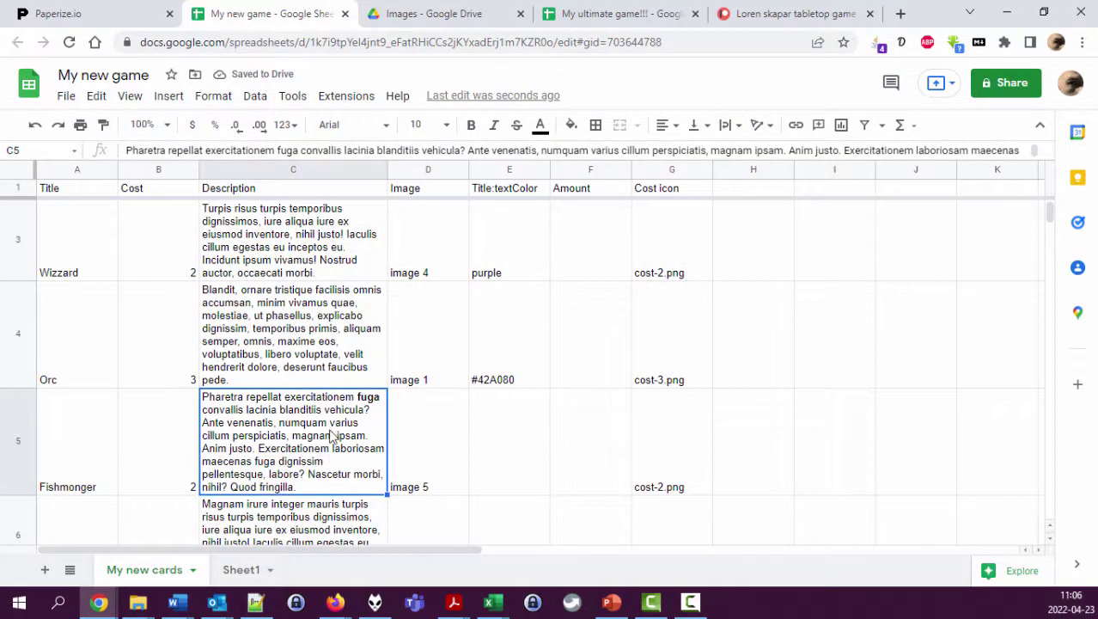
pyautogui.doubleClick(331, 436)
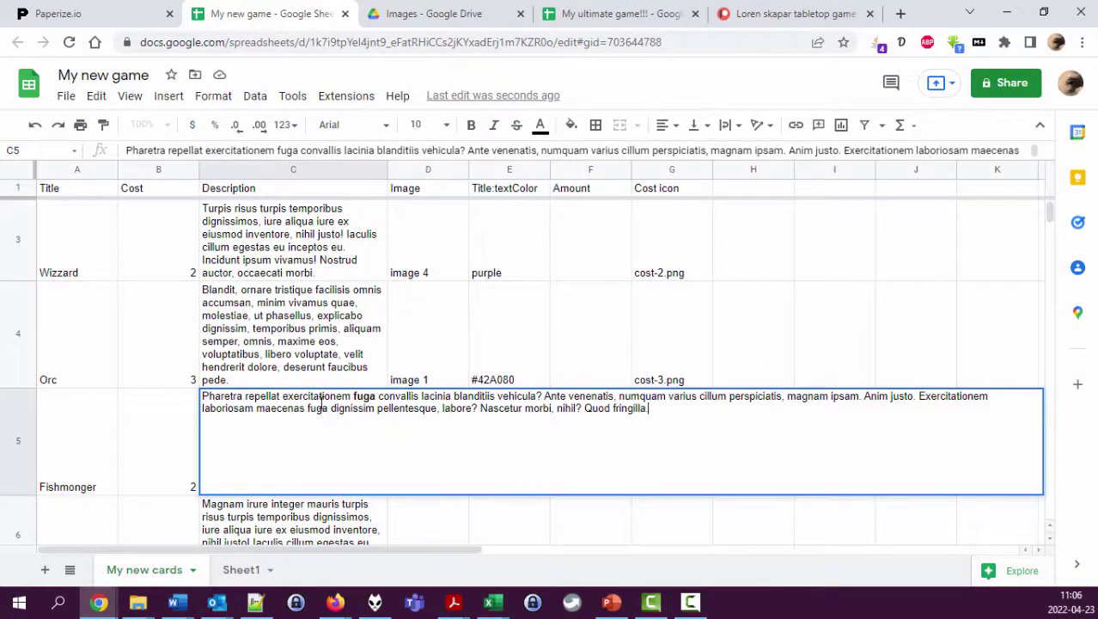
pyautogui.hotkey('ctrl', 'a')
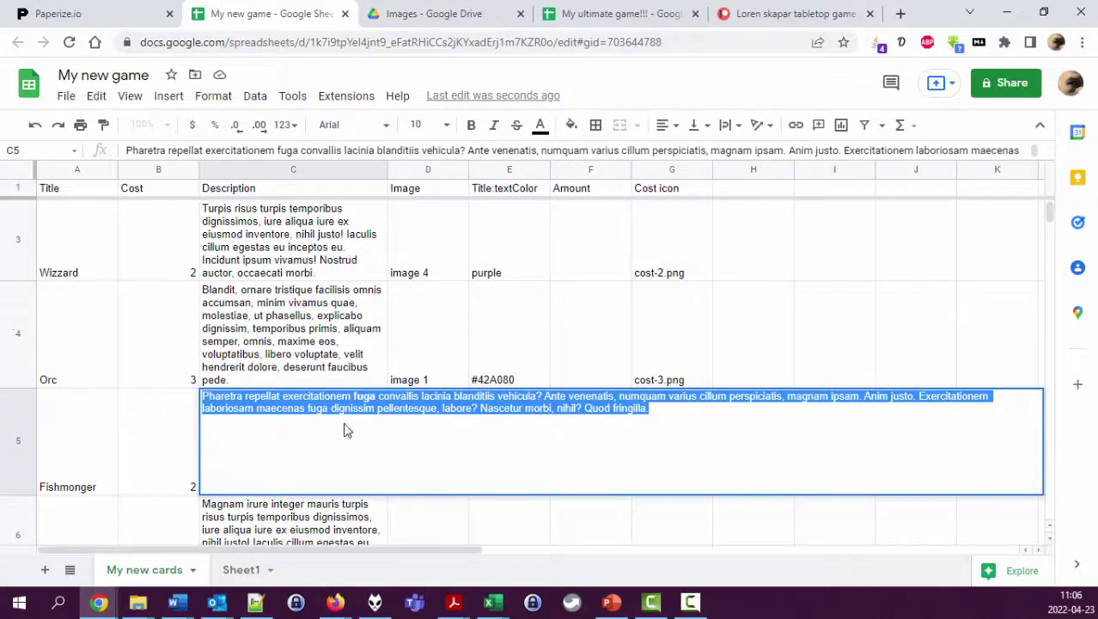
pyautogui.click(318, 334)
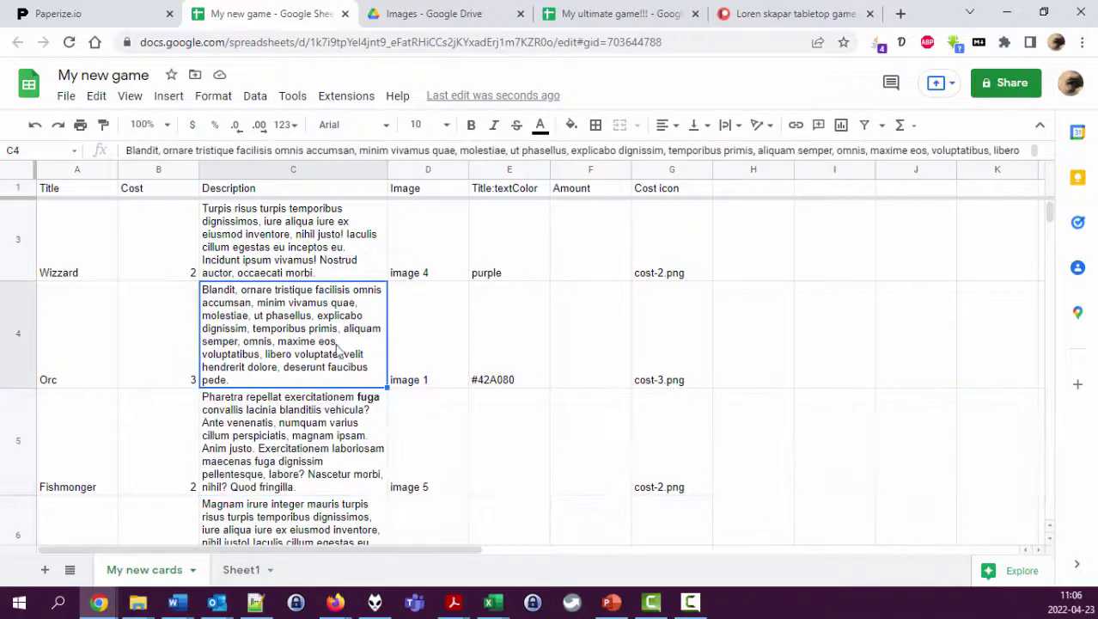
# Return to Paperize.io and open the My new cards component
pyautogui.click(75, 15)
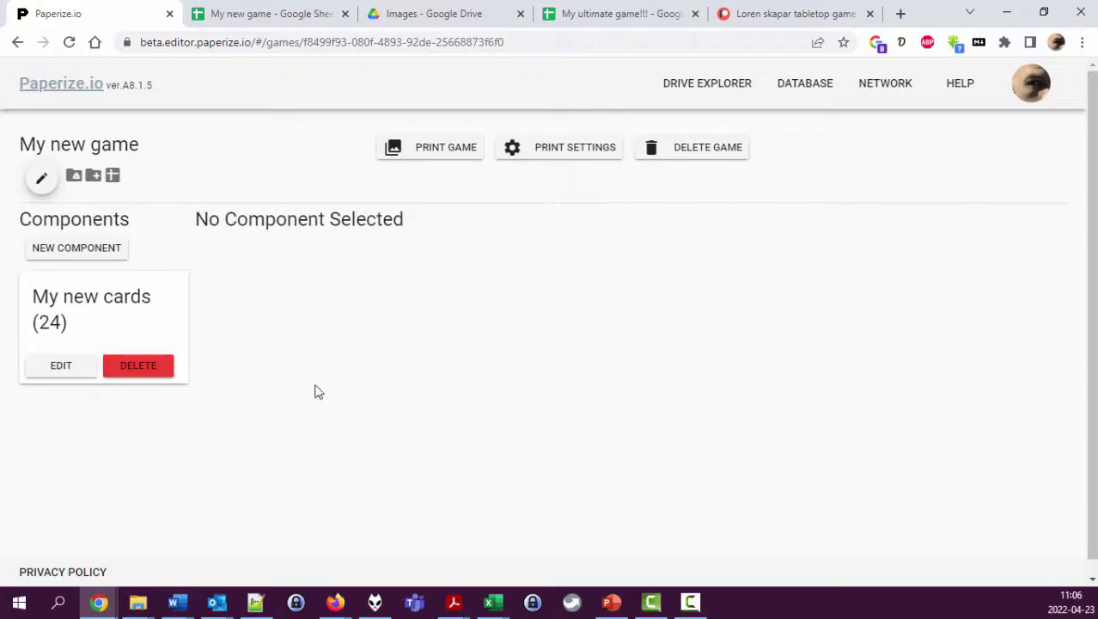
pyautogui.click(114, 335)
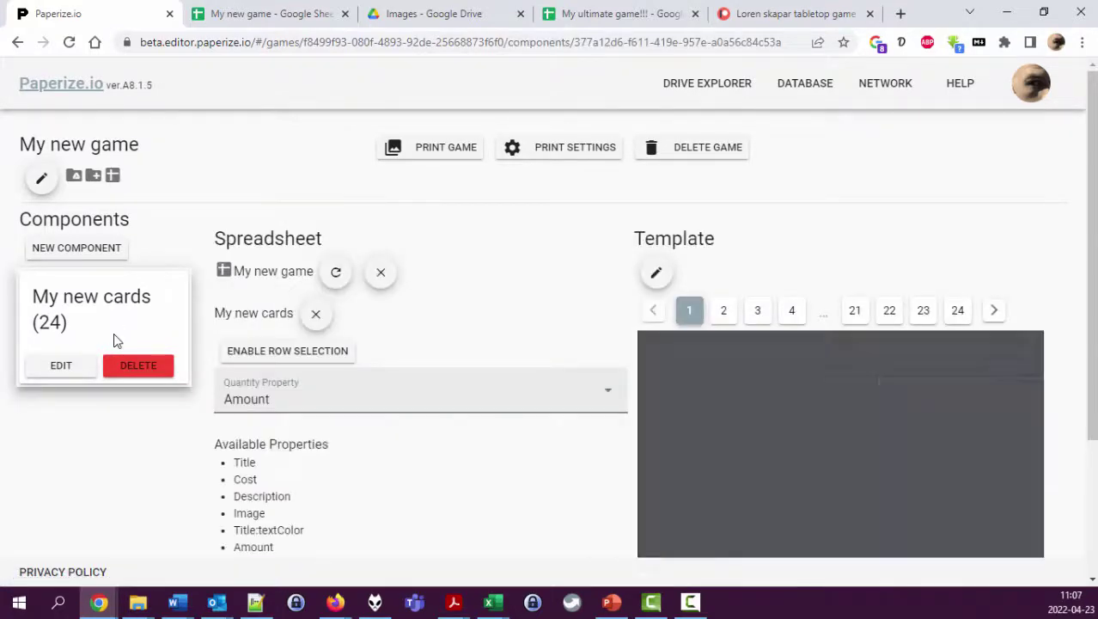